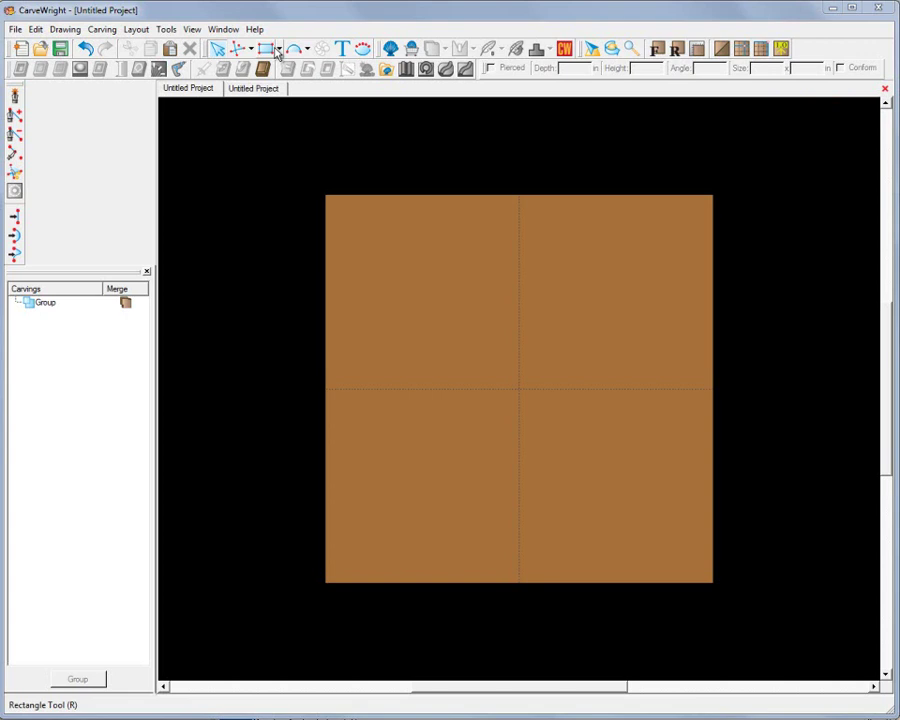
Step: Draw a rectangle about 7 by 6.6 in around the board's centre and start a 1 in path offset from it
{"action": "left_click", "coordinate": [270, 49]}
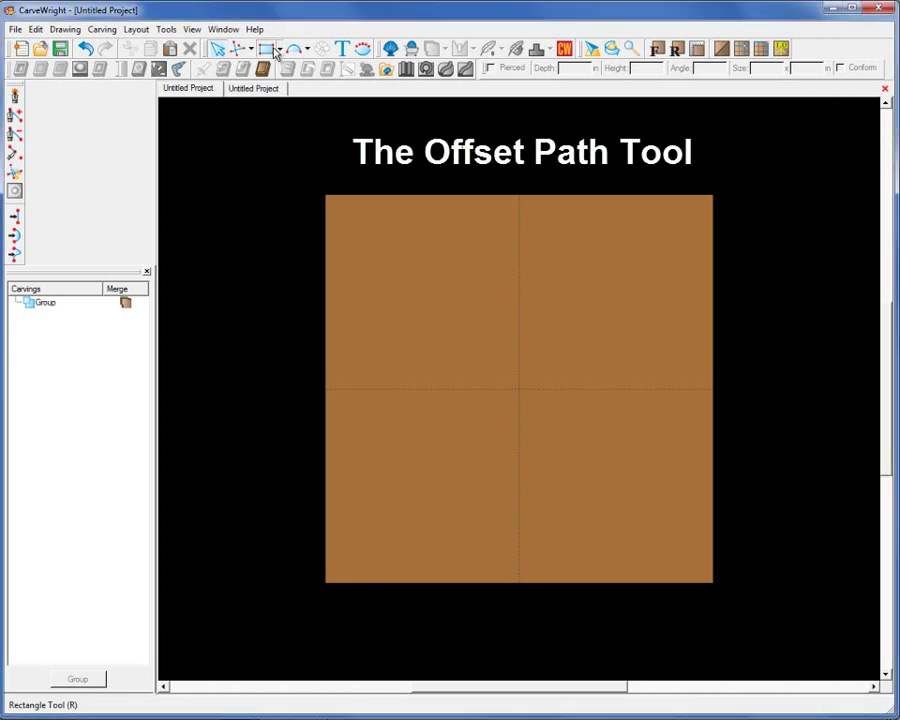
{"action": "left_click_drag", "start_coordinate": [419, 279], "coordinate": [665, 514]}
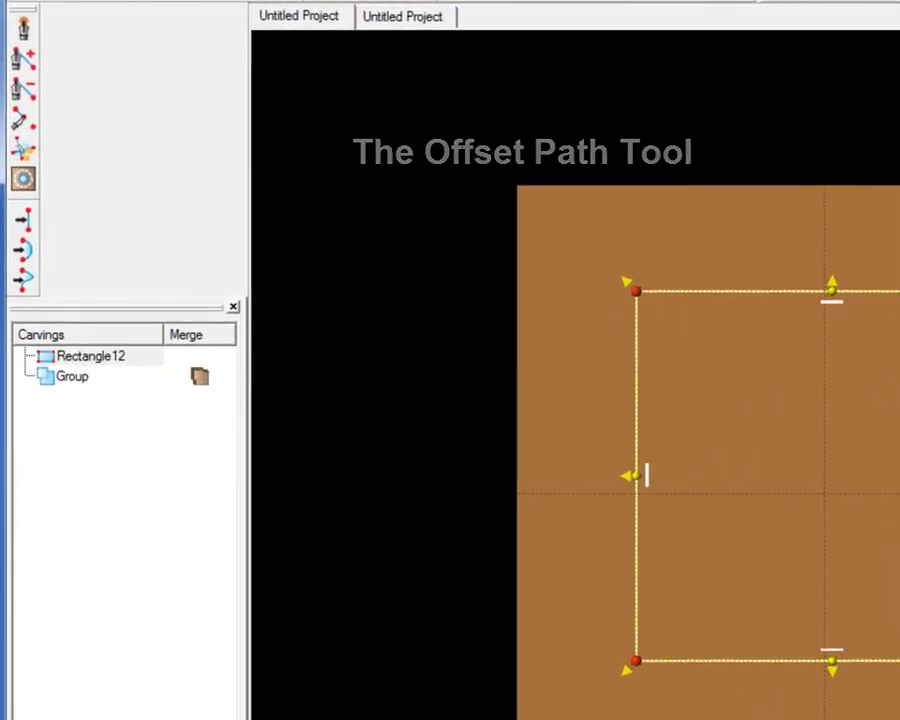
{"action": "left_click", "coordinate": [23, 180]}
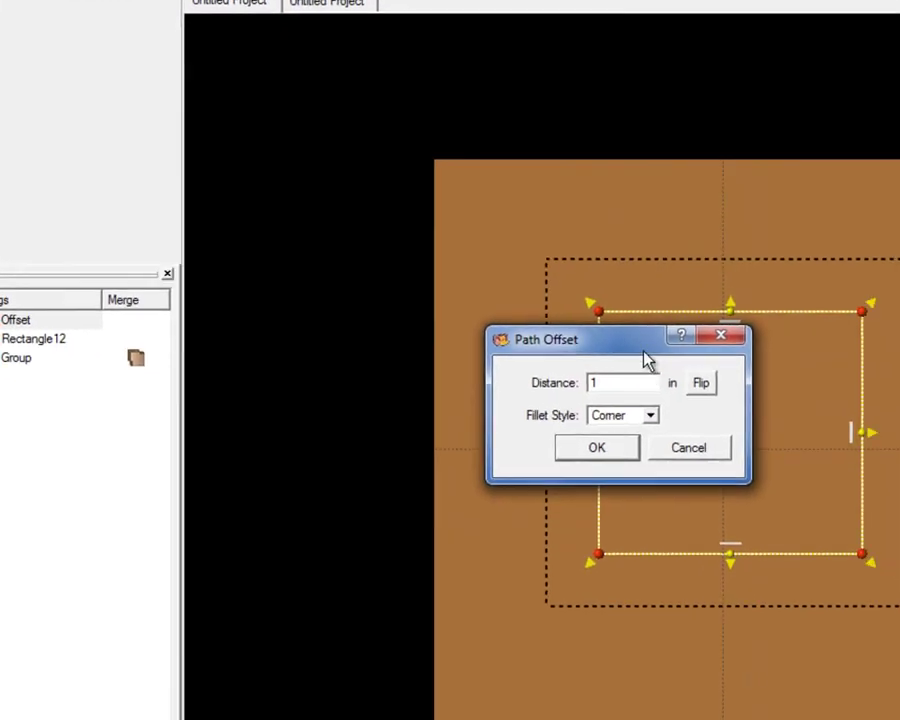
{"action": "left_click_drag", "start_coordinate": [648, 360], "coordinate": [405, 414]}
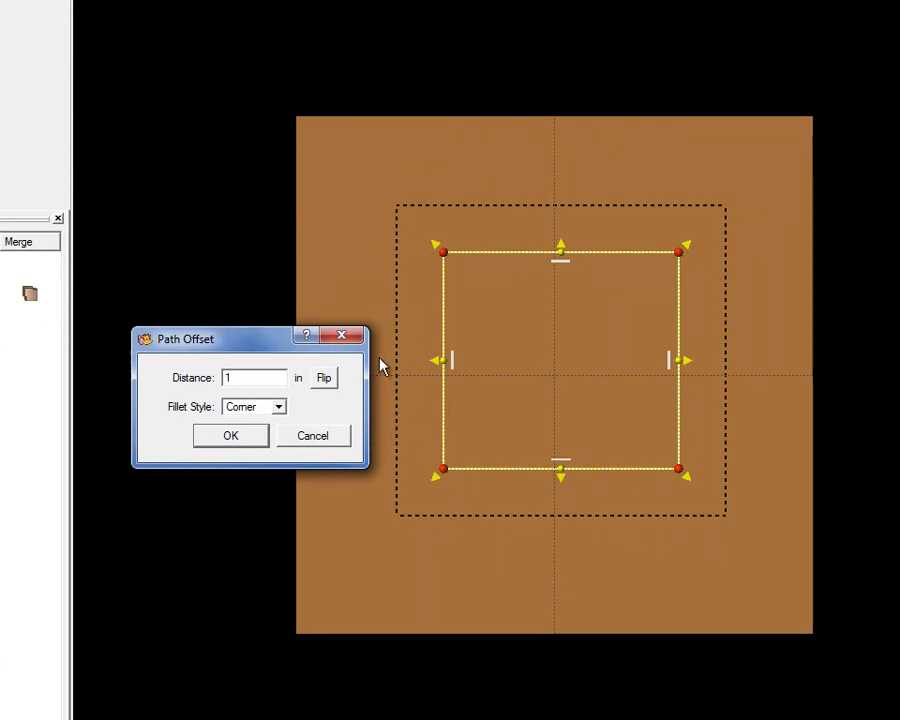
Step: Flip the 1 in offset path to the outside of the rectangle
{"action": "left_click", "coordinate": [328, 379]}
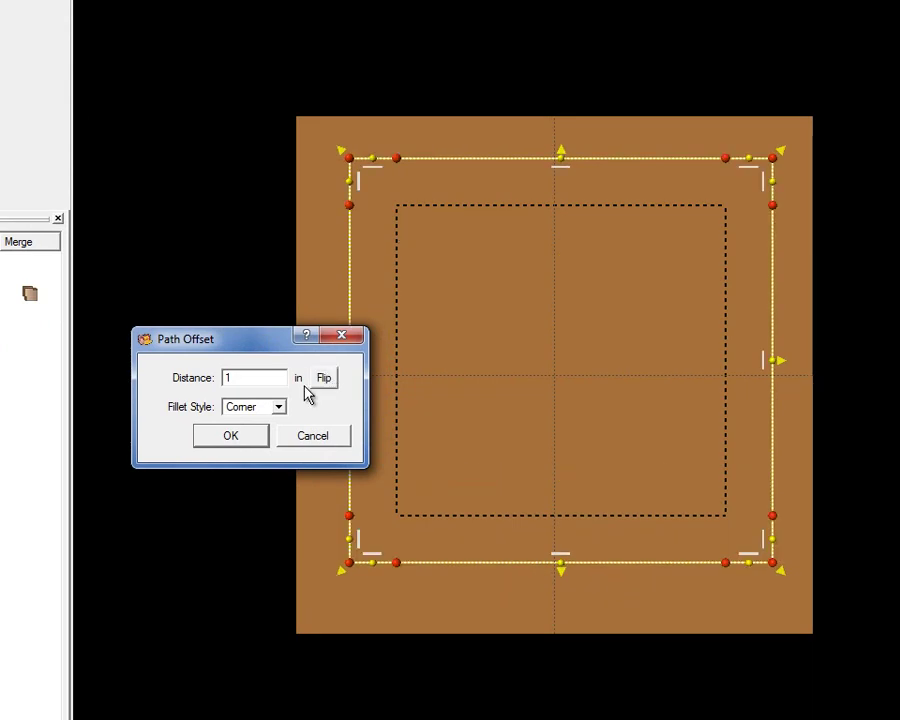
{"action": "left_click", "coordinate": [328, 379]}
{"action": "left_click", "coordinate": [347, 392]}
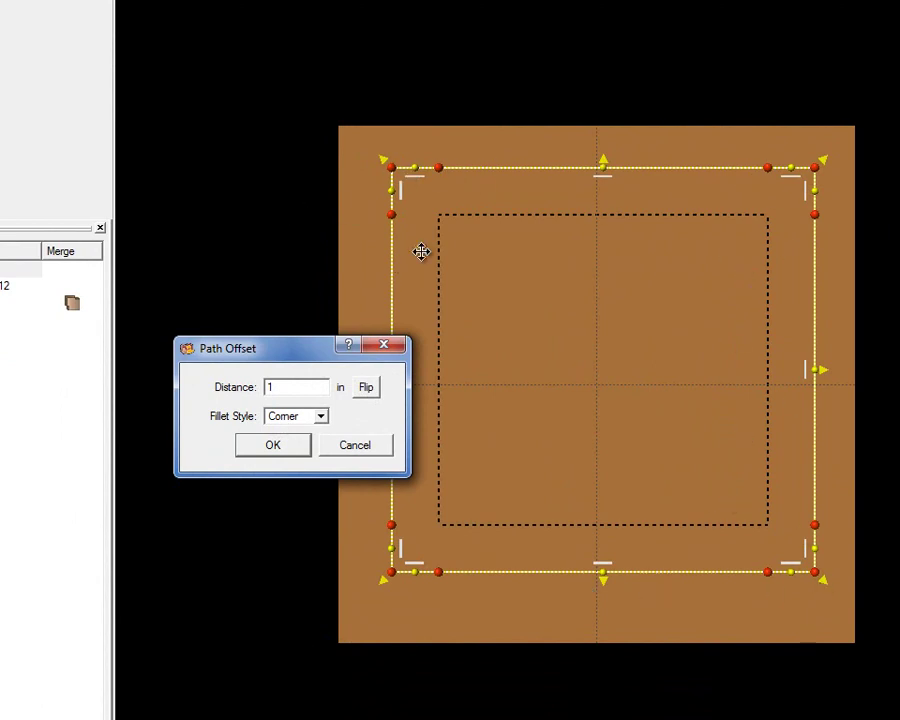
Step: Try the Bevel fillet style on the offset's corners, and complete the offset with the Radius style
{"action": "left_click", "coordinate": [321, 417]}
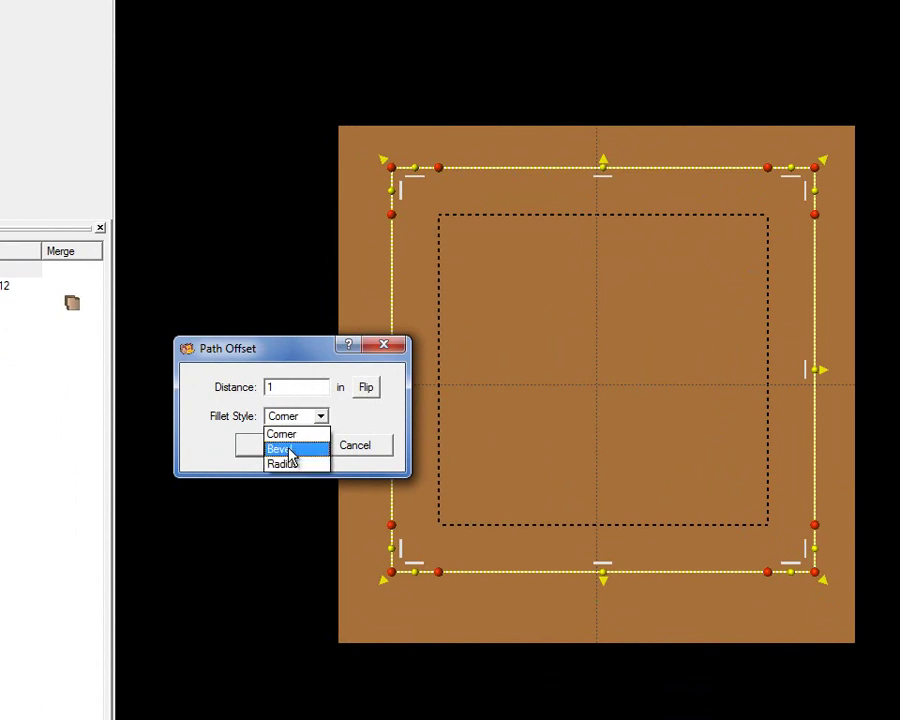
{"action": "left_click", "coordinate": [293, 447]}
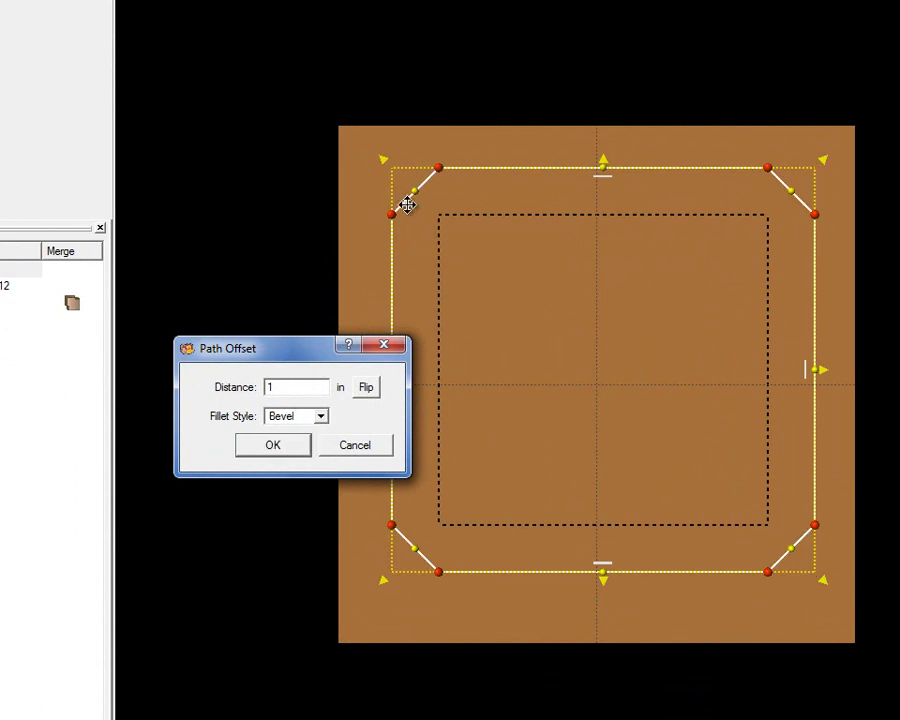
{"action": "left_click", "coordinate": [321, 417]}
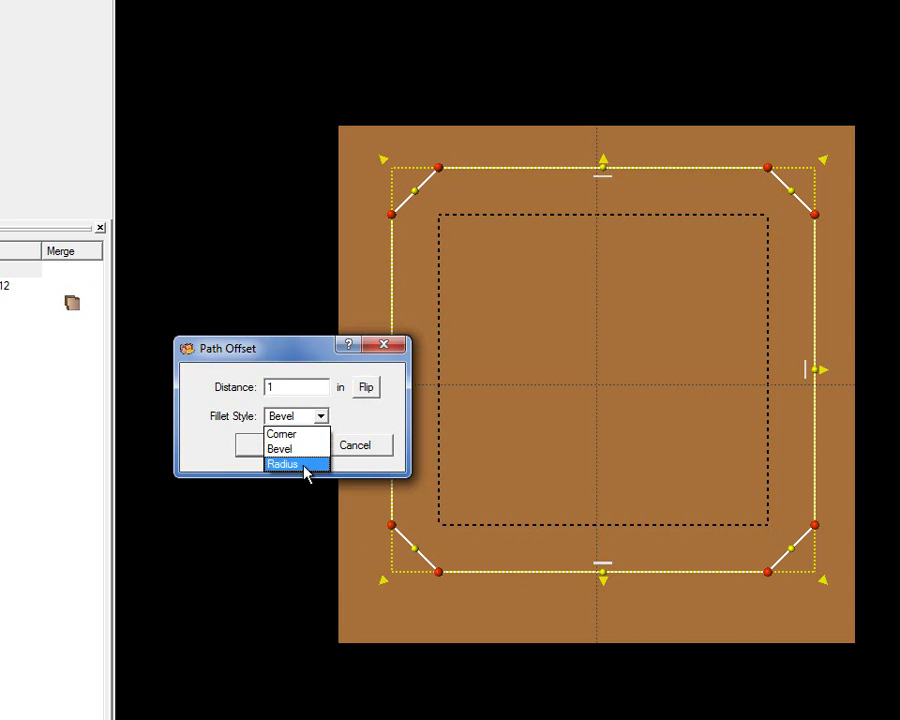
{"action": "left_click", "coordinate": [300, 463]}
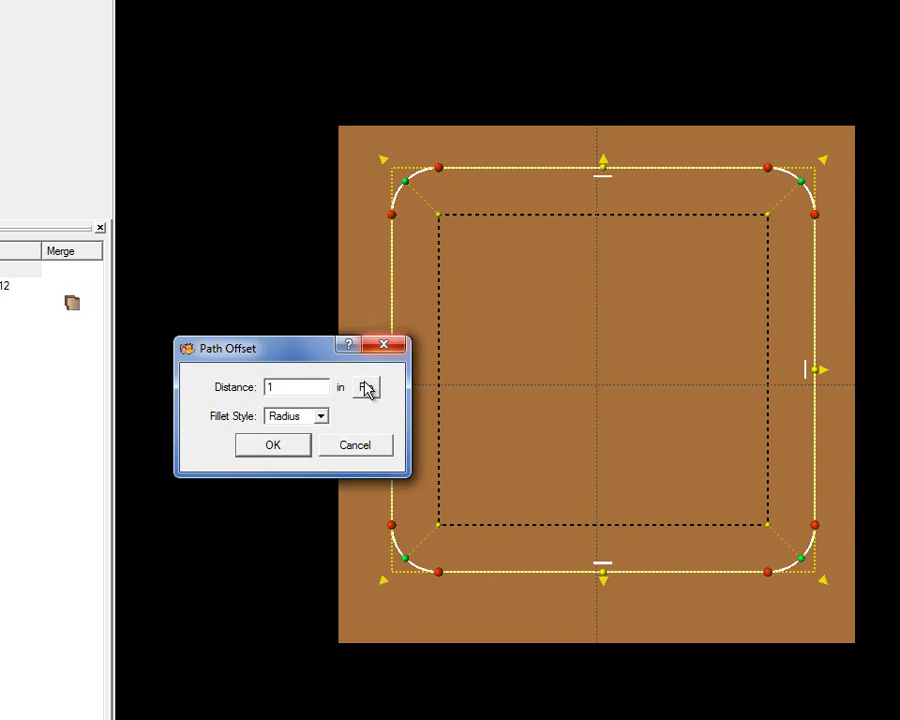
{"action": "left_click", "coordinate": [334, 442]}
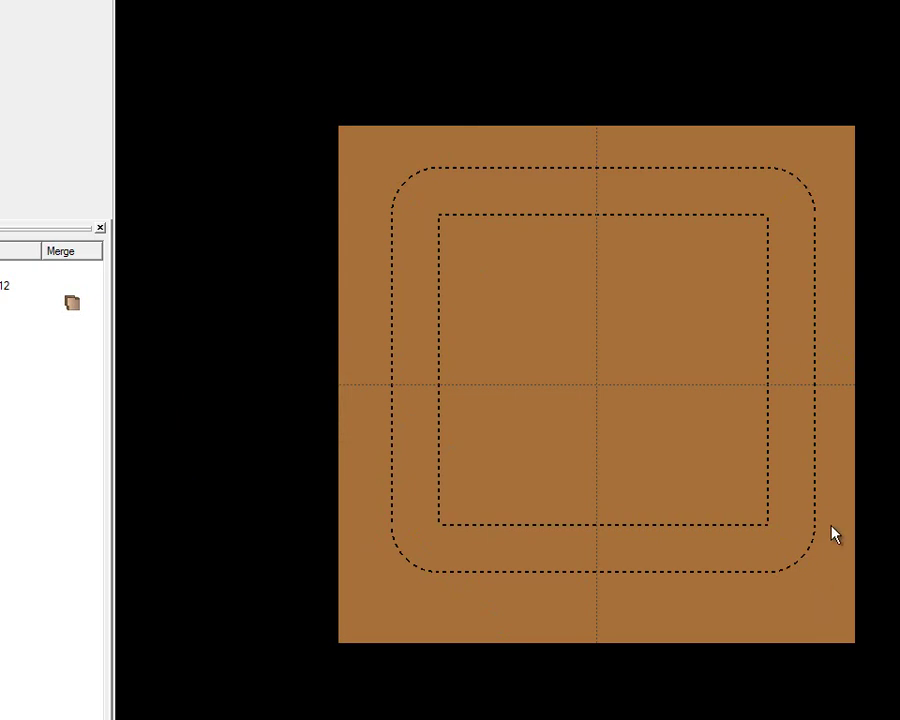
Step: Offset the rounded outer path inward by .2 in with the Corner fillet style
{"action": "left_click", "coordinate": [497, 176]}
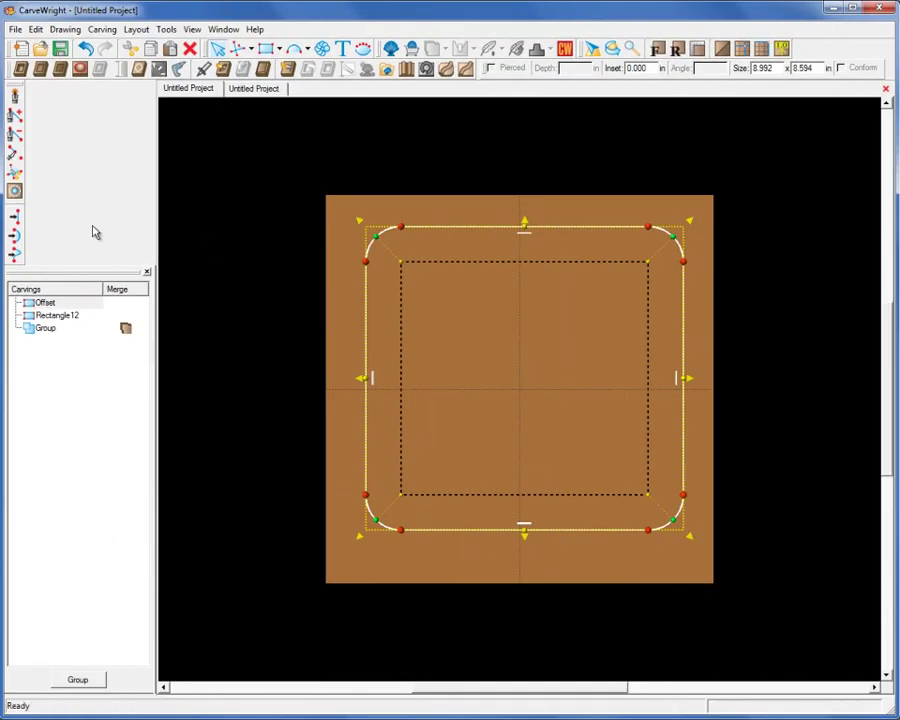
{"action": "left_click", "coordinate": [16, 214]}
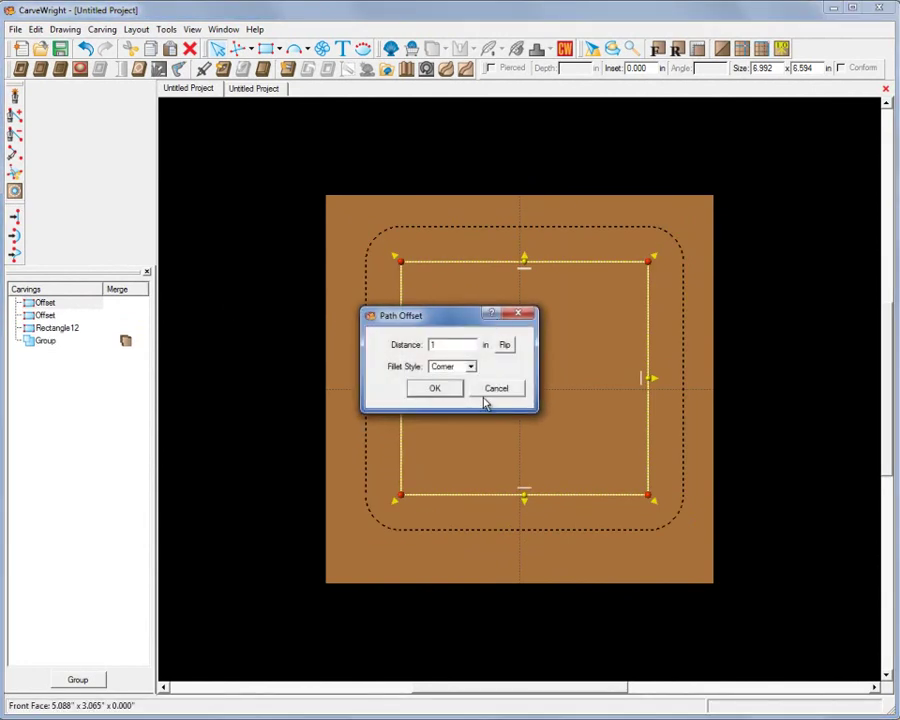
{"action": "left_click", "coordinate": [505, 345]}
{"action": "left_click", "coordinate": [507, 345]}
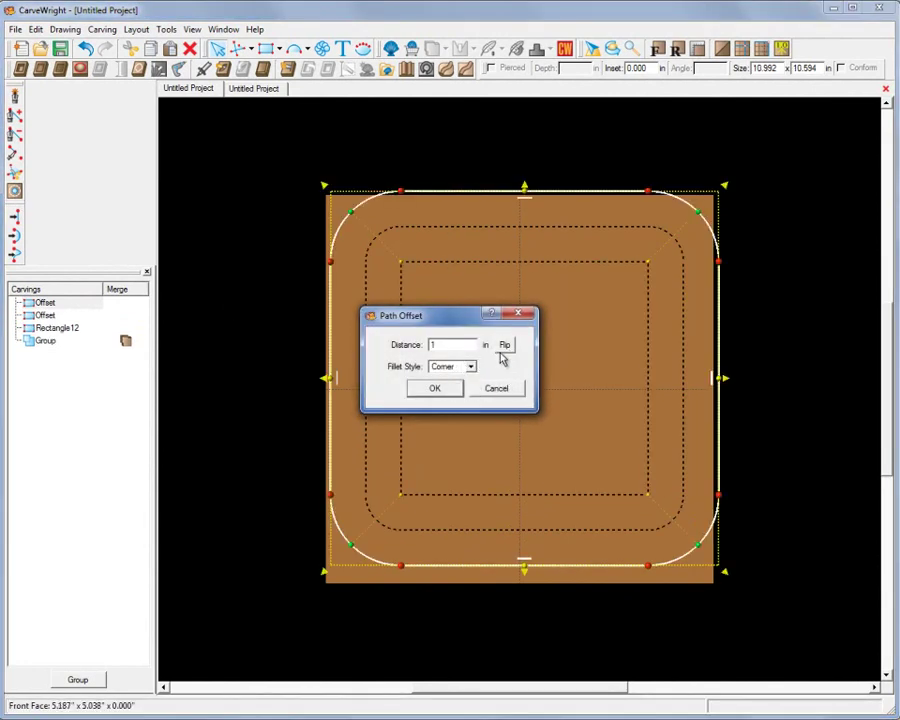
{"action": "left_click", "coordinate": [505, 345]}
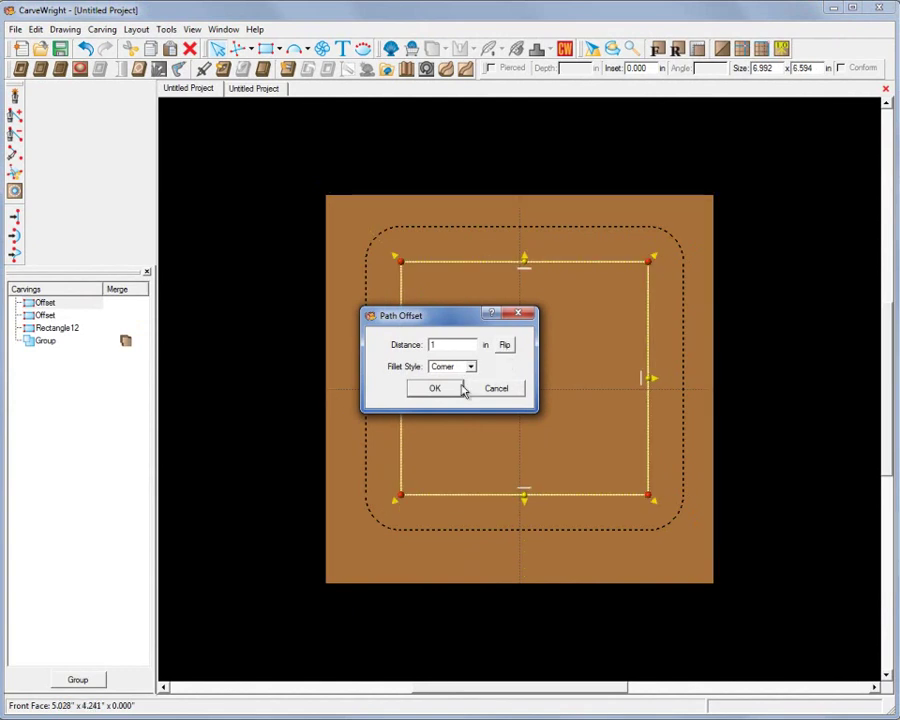
{"action": "left_click", "coordinate": [519, 421]}
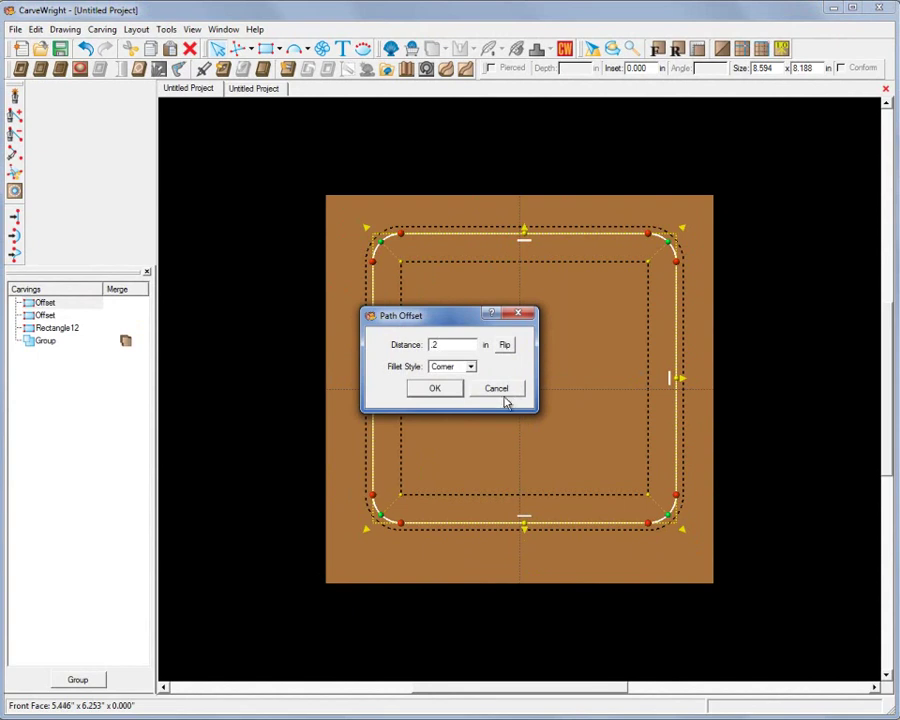
{"action": "left_click", "coordinate": [434, 389]}
Step: Delete the inner of the two rounded offset paths
{"action": "left_click", "coordinate": [406, 233]}
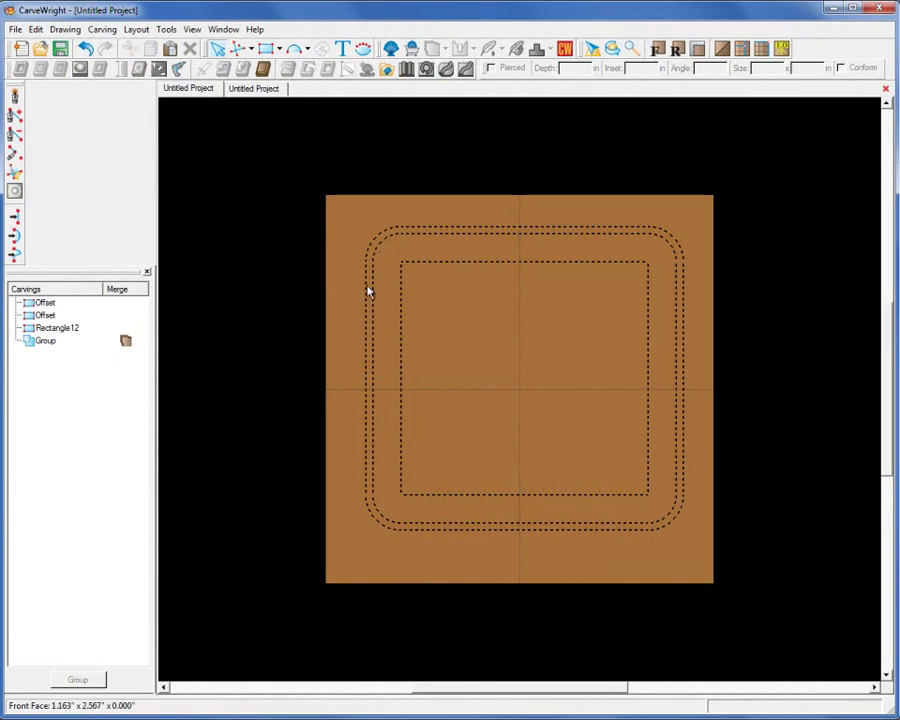
{"action": "left_click", "coordinate": [382, 238]}
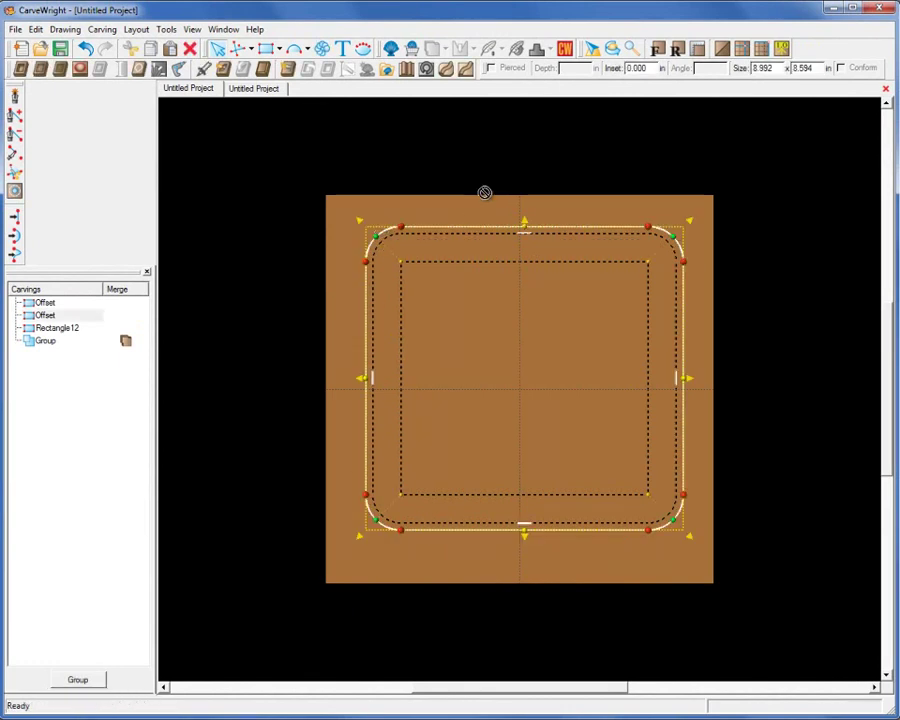
{"action": "left_click", "coordinate": [465, 233]}
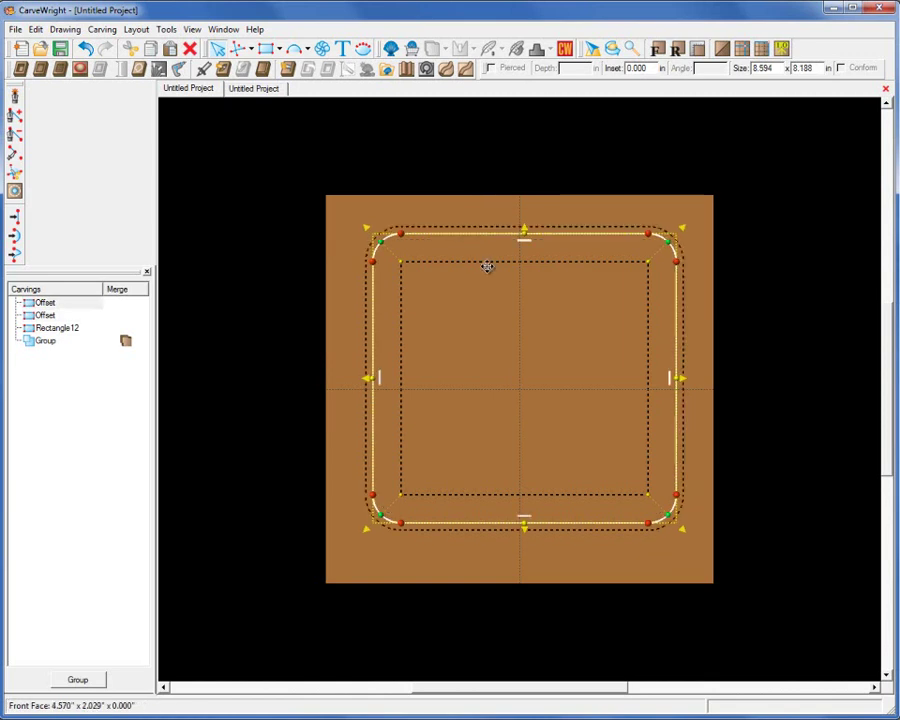
{"action": "key", "text": "Delete"}
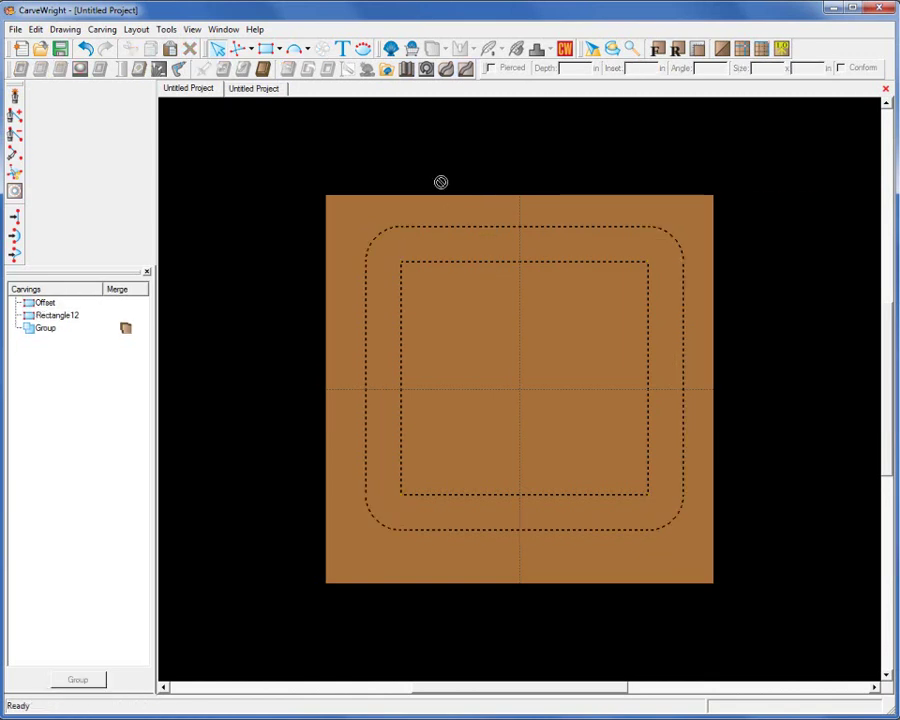
Step: Assign the 1/2" Classical bit at 0.500 in depth to the rounded offset path
{"action": "left_click", "coordinate": [447, 230]}
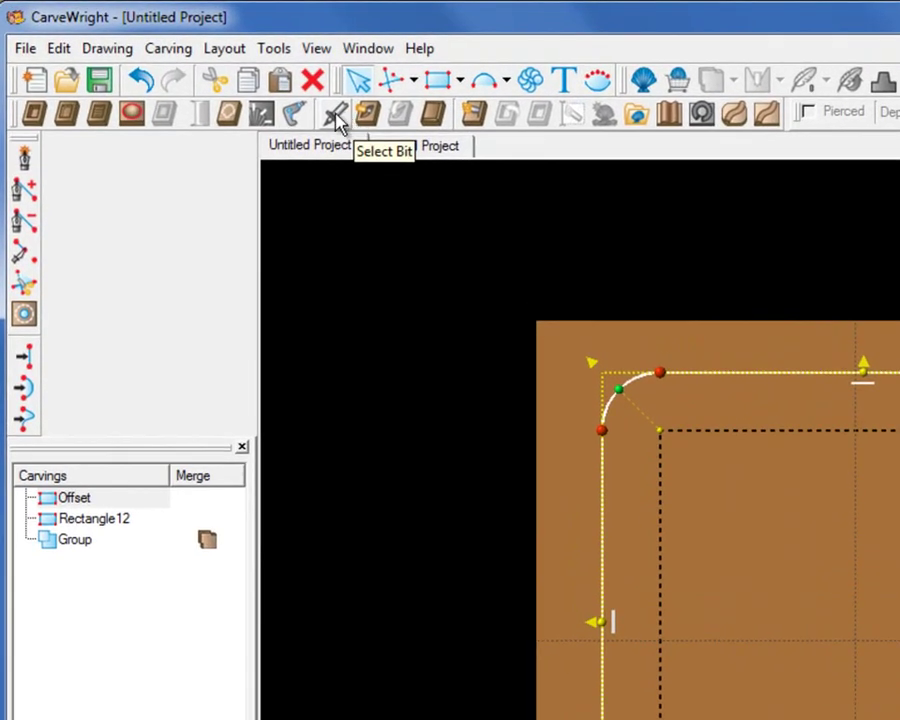
{"action": "left_click", "coordinate": [338, 120]}
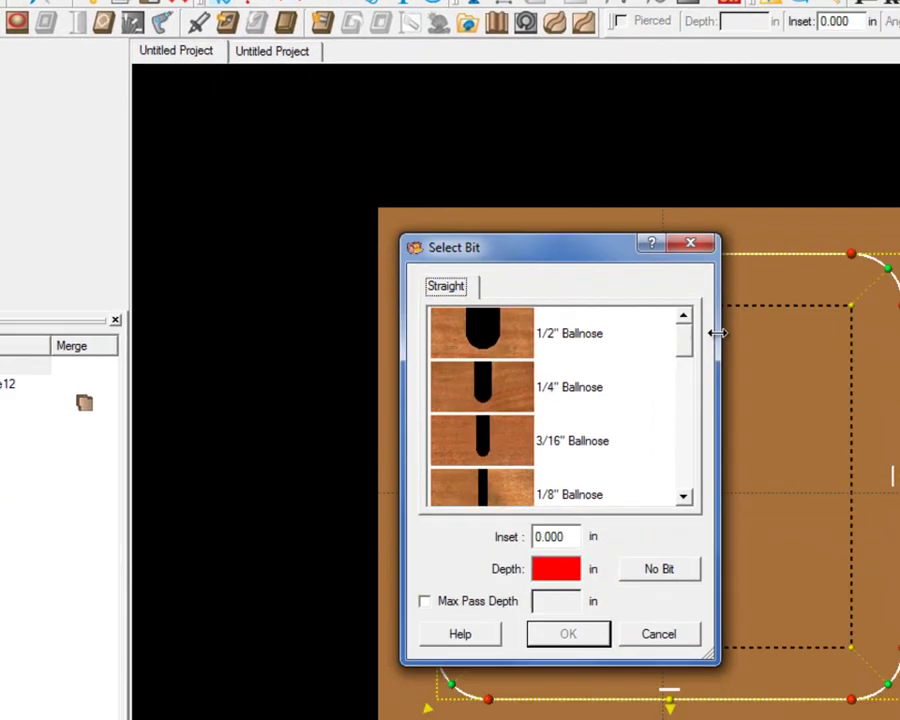
{"action": "scroll", "coordinate": [540, 282], "scroll_direction": "down", "scroll_amount": 1}
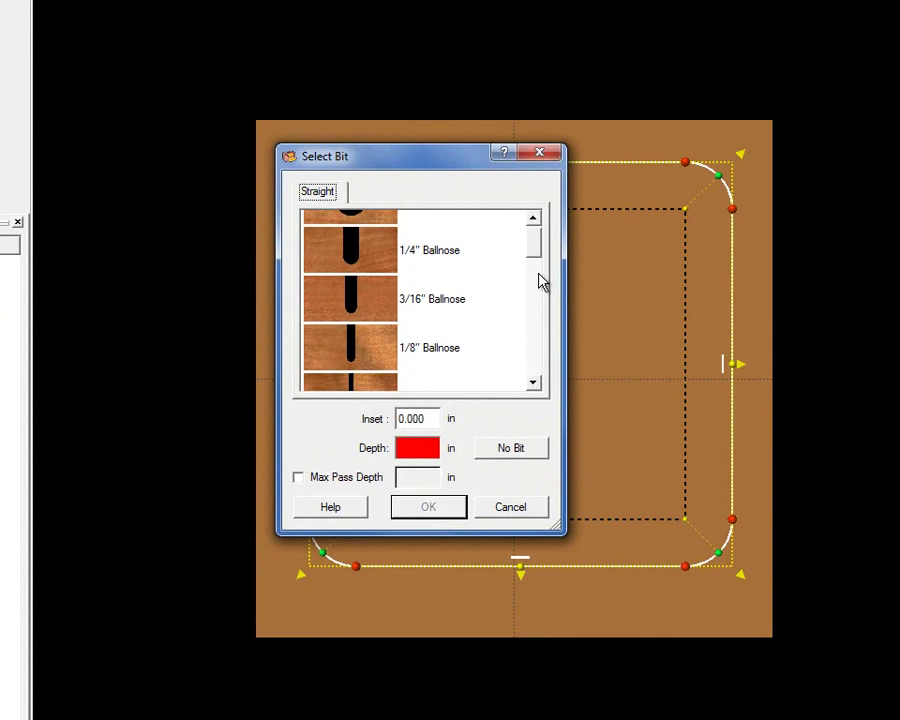
{"action": "scroll", "coordinate": [542, 322], "scroll_direction": "down", "scroll_amount": 3}
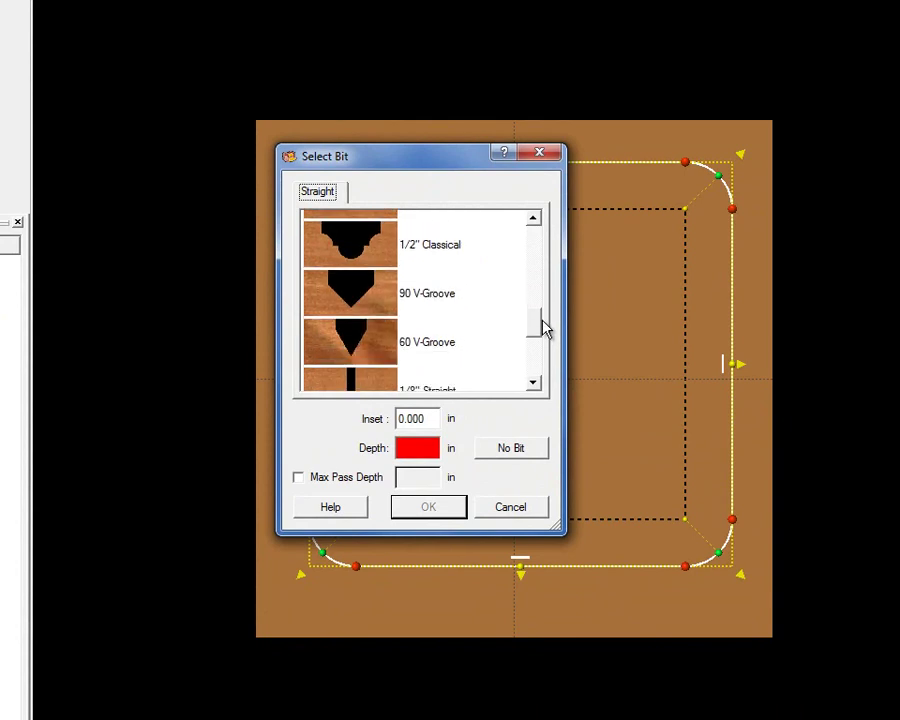
{"action": "scroll", "coordinate": [545, 318], "scroll_direction": "up", "scroll_amount": 1}
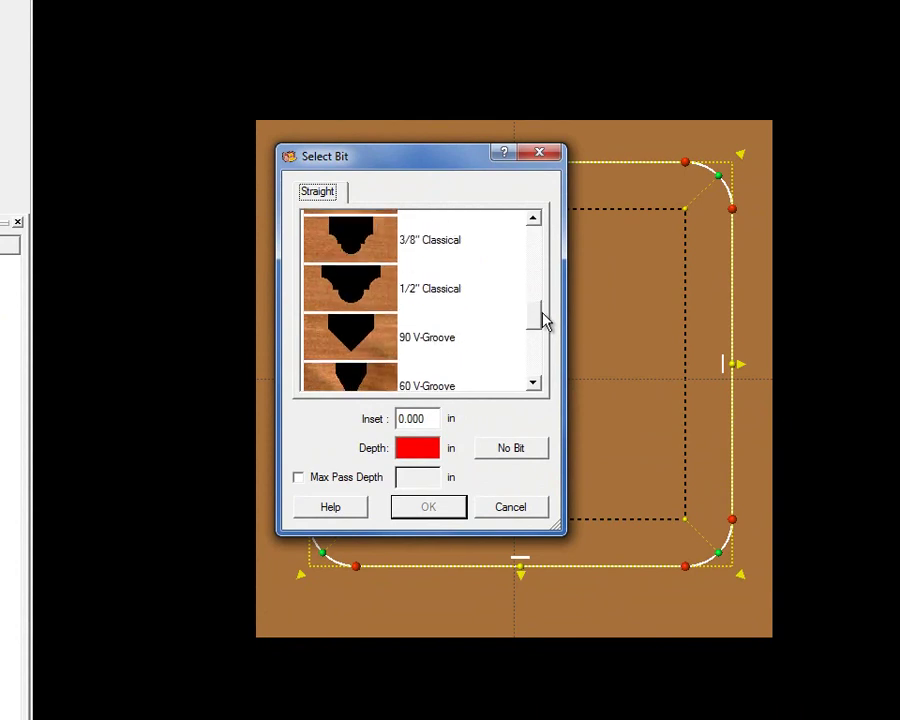
{"action": "left_click", "coordinate": [343, 290]}
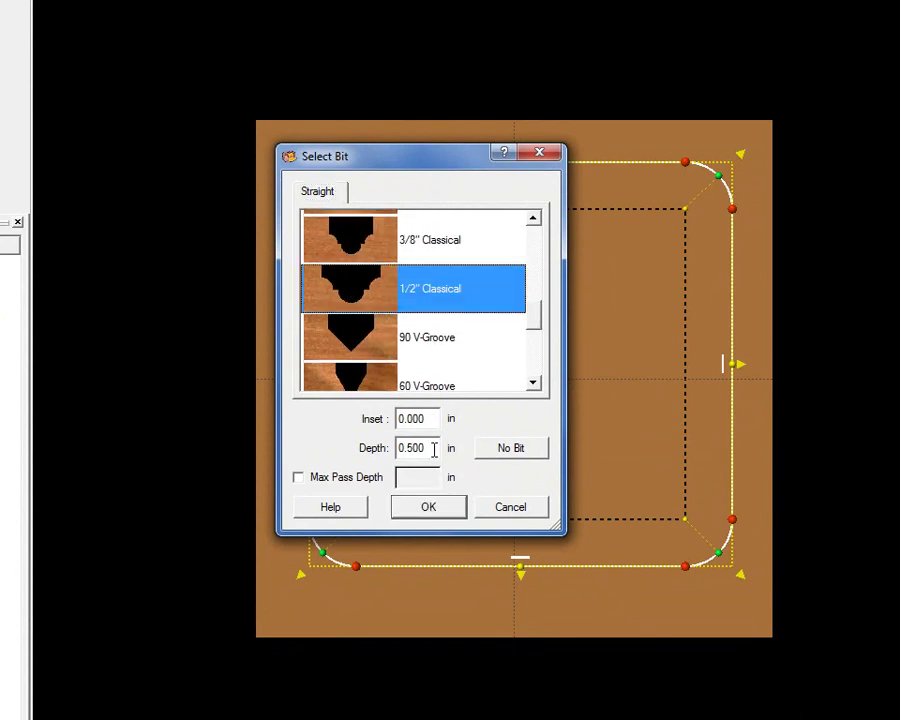
{"action": "left_click", "coordinate": [428, 508]}
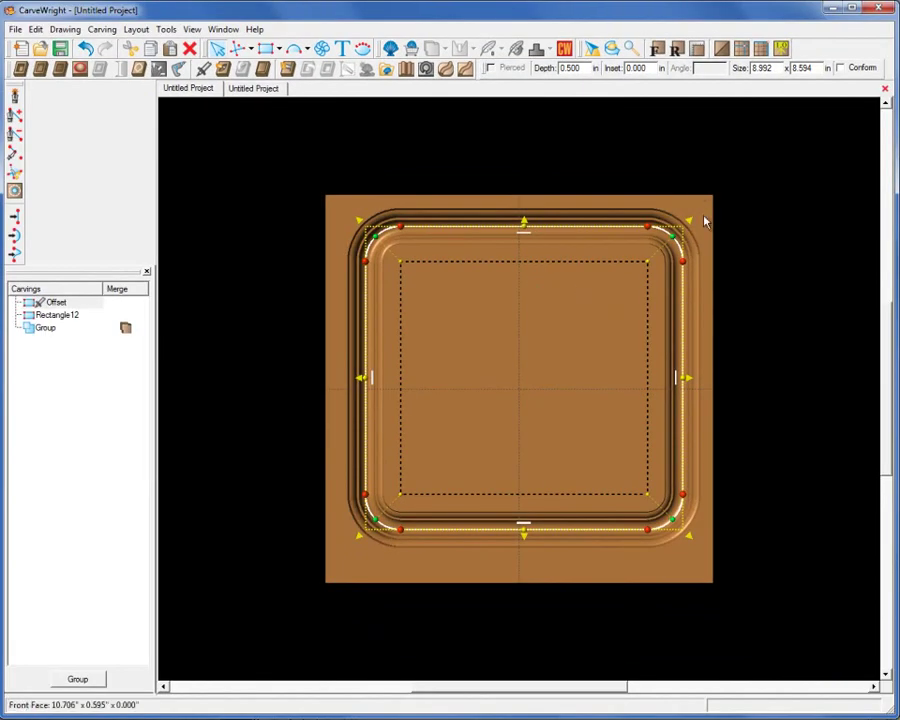
{"action": "left_click", "coordinate": [705, 222]}
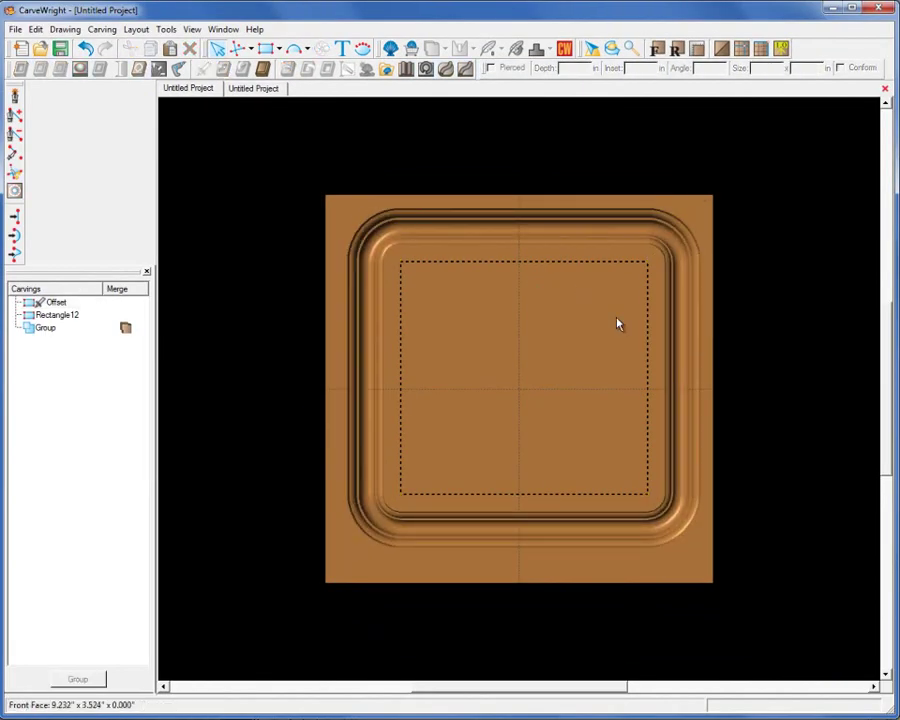
Step: Apply a cut-out with the 1/8 inch cutting bit and a minimum of 3 tabs to the rounded offset path
{"action": "left_click", "coordinate": [376, 243]}
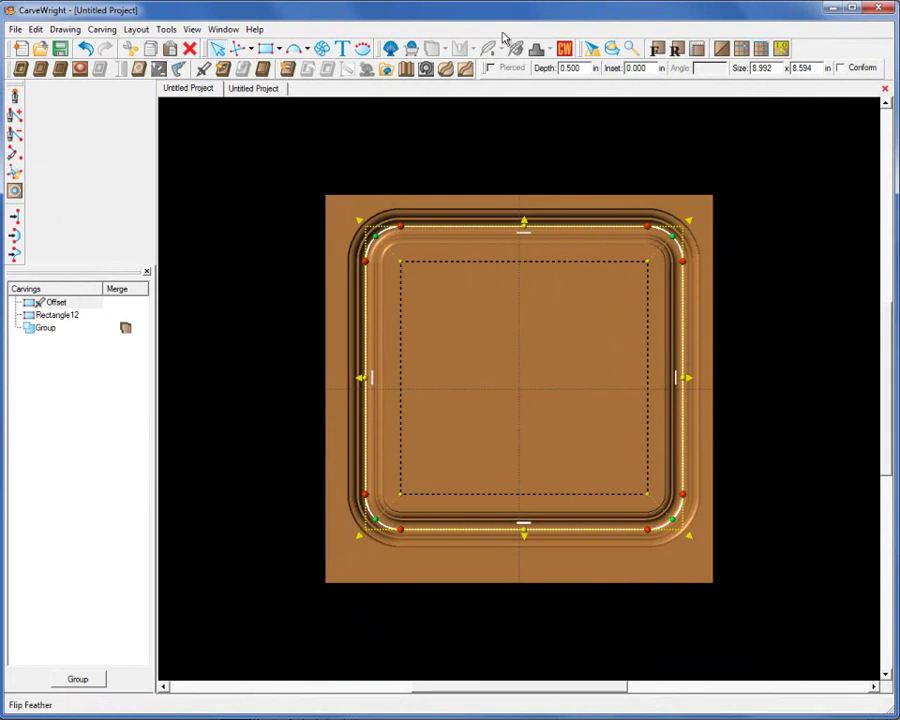
{"action": "left_click", "coordinate": [289, 70]}
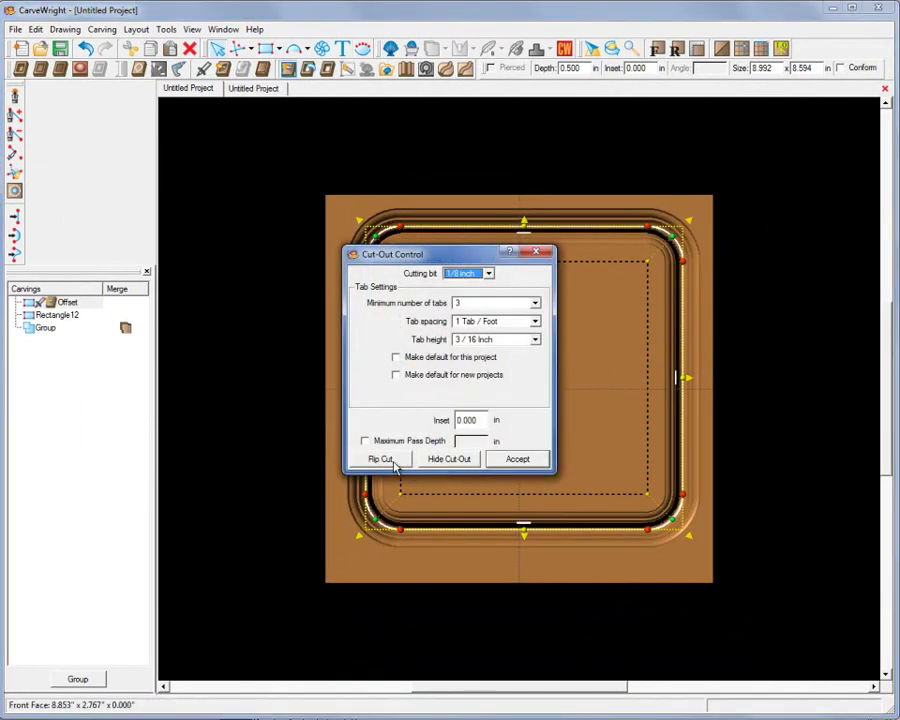
{"action": "left_click", "coordinate": [522, 459]}
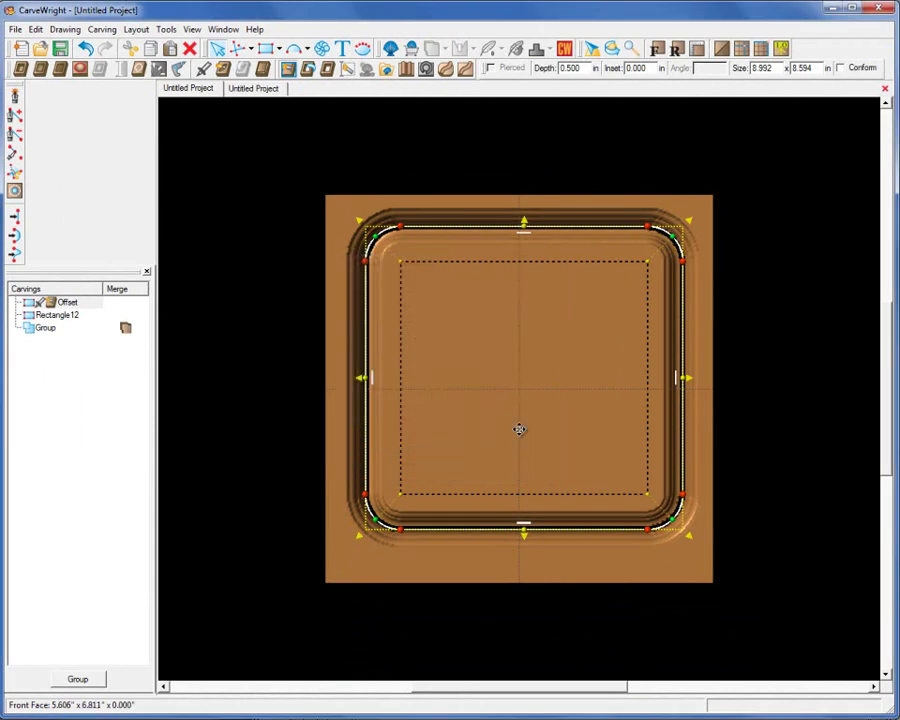
Step: Hide the waste material around the cut-out and inspect the routed board edge from an angle
{"action": "right_click", "coordinate": [454, 225]}
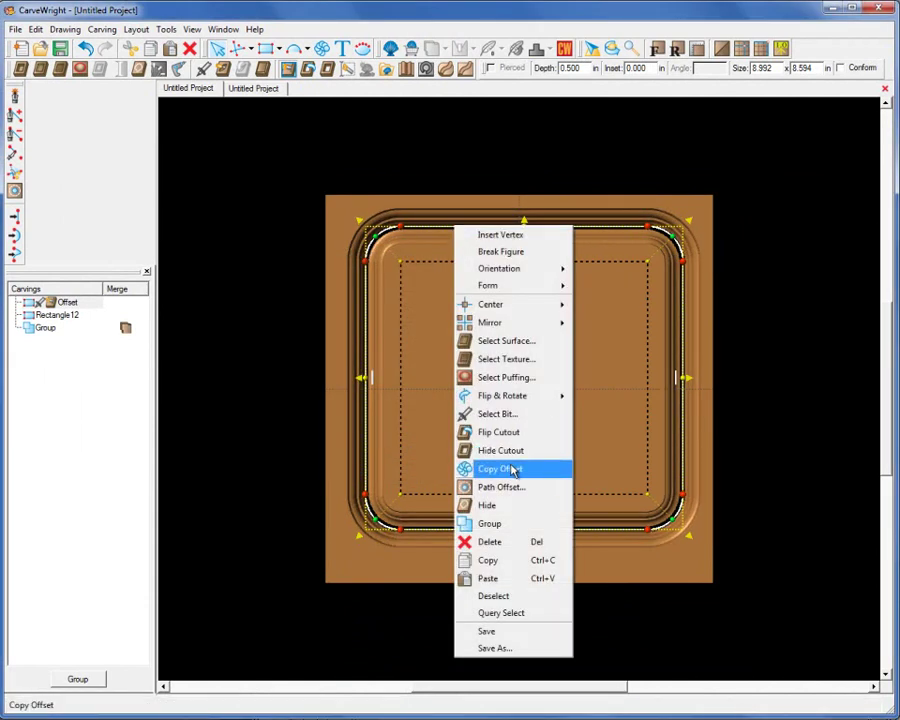
{"action": "left_click", "coordinate": [512, 451]}
{"action": "left_click_drag", "start_coordinate": [792, 471], "coordinate": [688, 368]}
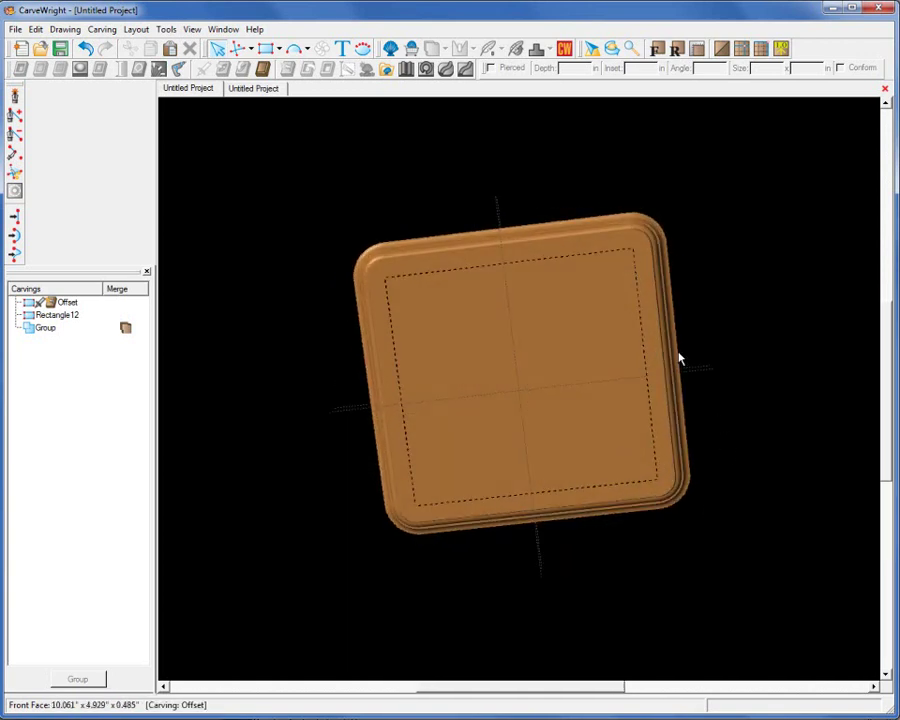
{"action": "left_click", "coordinate": [657, 48]}
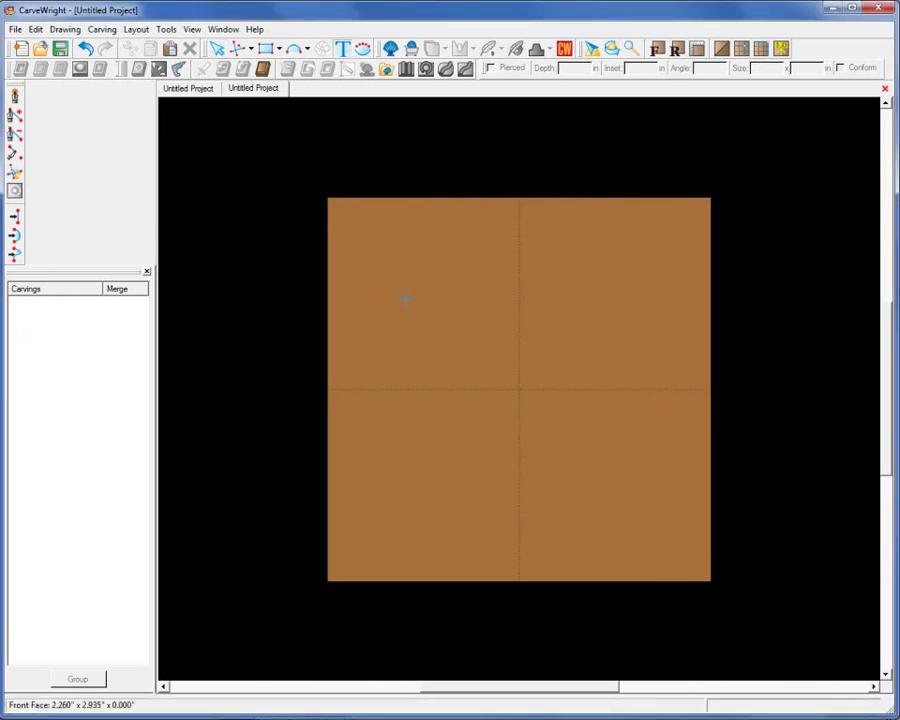
Step: Add a first name as centered raster text in bold Cooper Std Black, enlarged to about 7.5 by 1.8 in across the board's middle
{"action": "left_click", "coordinate": [446, 357]}
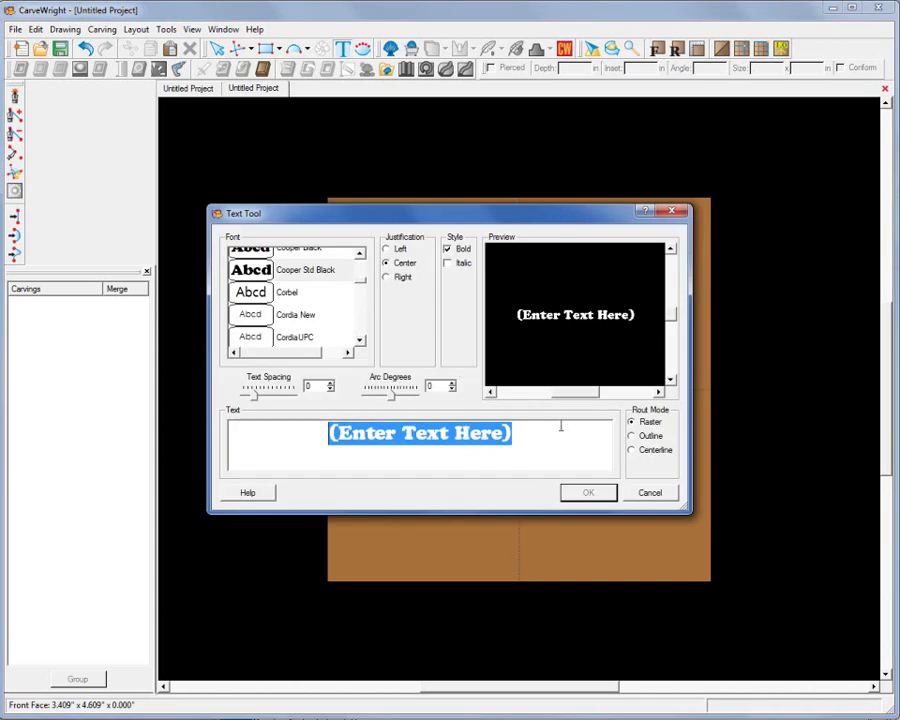
{"action": "type", "text": "JODY"}
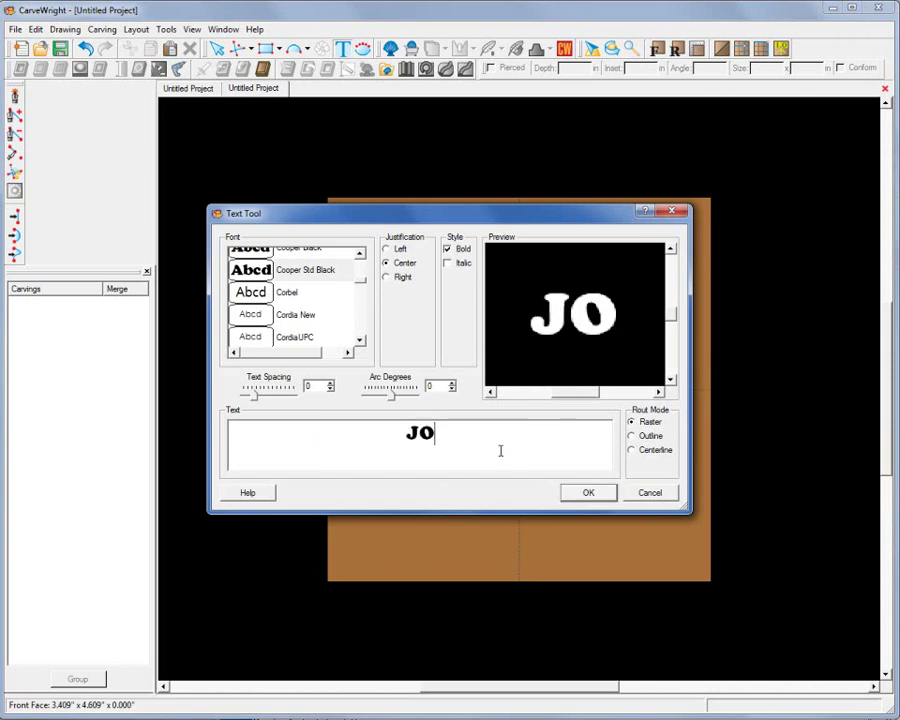
{"action": "left_click", "coordinate": [583, 493]}
{"action": "left_click_drag", "start_coordinate": [502, 377], "coordinate": [656, 519]}
{"action": "mouse_move", "coordinate": [538, 356]}
{"action": "left_mouse_down"}
{"action": "mouse_move", "coordinate": [524, 362]}
{"action": "mouse_move", "coordinate": [524, 352]}
{"action": "mouse_move", "coordinate": [534, 372]}
{"action": "mouse_move", "coordinate": [538, 362]}
{"action": "left_mouse_up"}
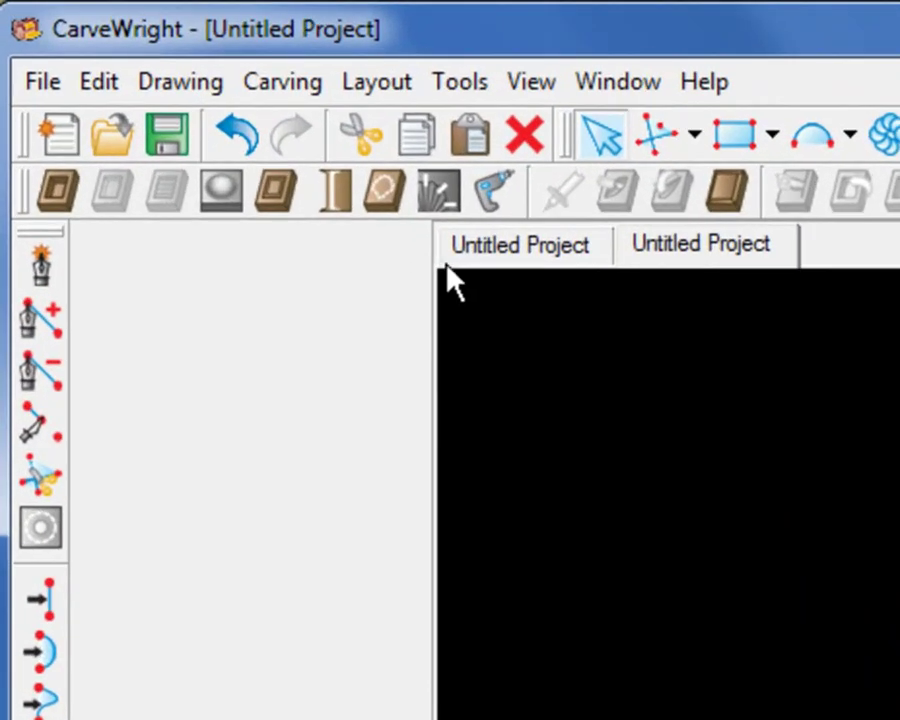
Step: Outline the text's letters and offset the resulting paths by 0.5 in with the Radius fillet style
{"action": "left_click", "coordinate": [288, 188]}
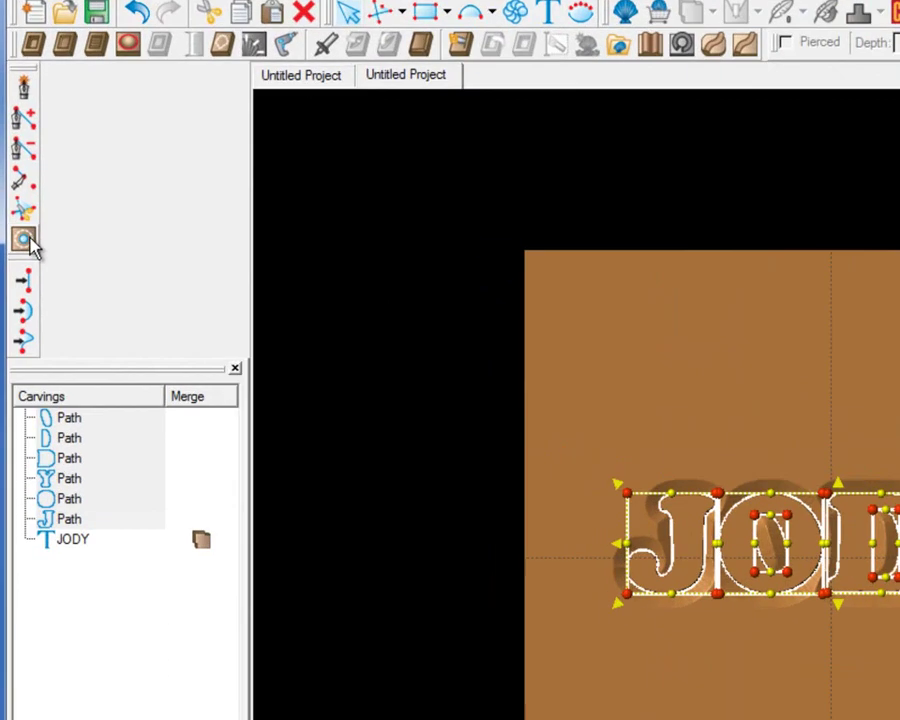
{"action": "left_click", "coordinate": [26, 241]}
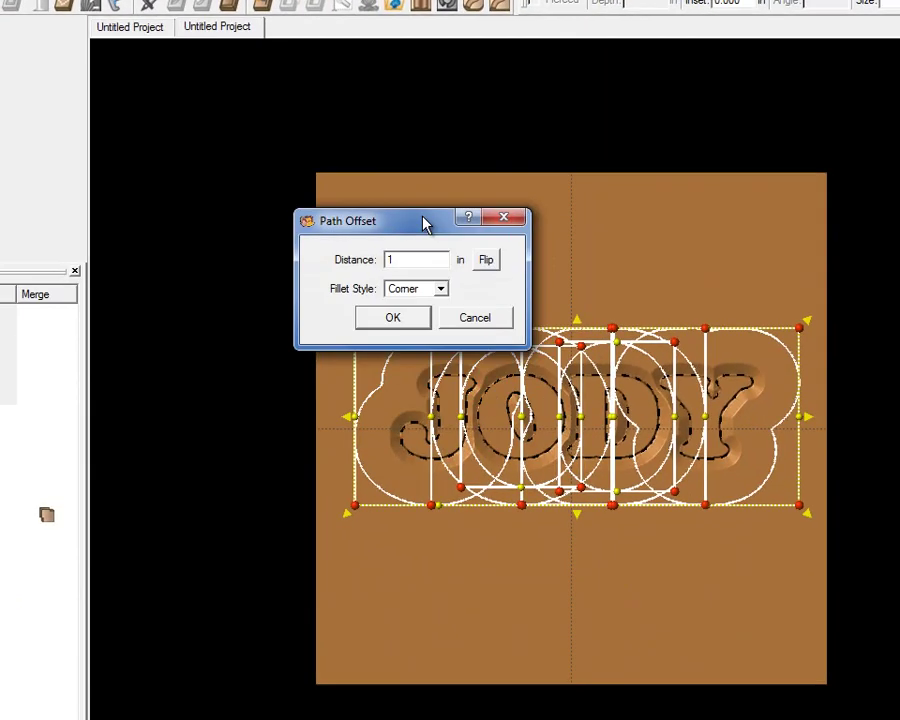
{"action": "left_click_drag", "start_coordinate": [422, 224], "coordinate": [418, 164]}
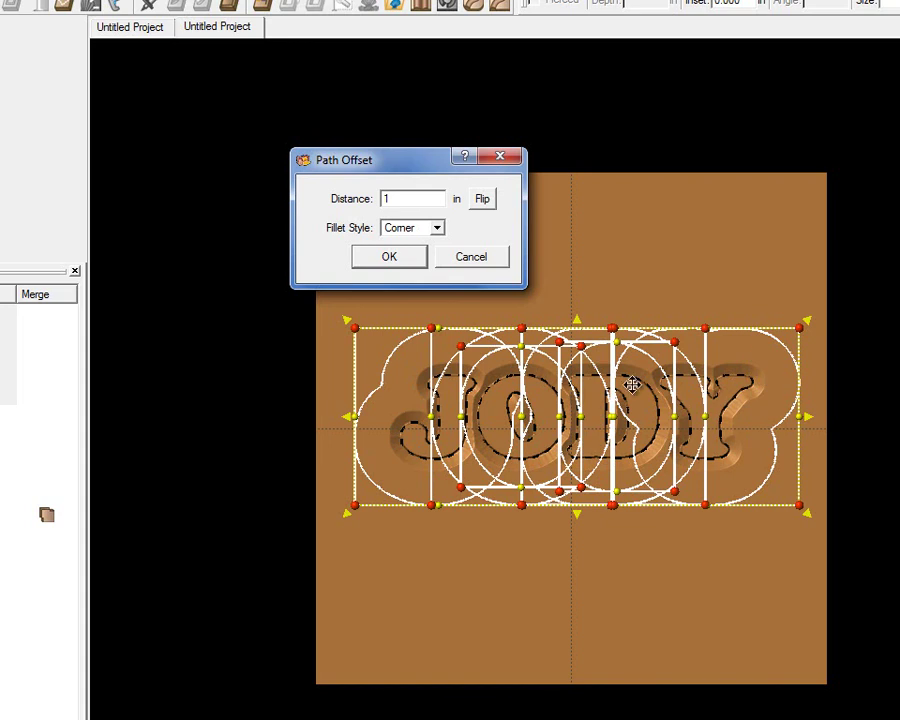
{"action": "left_click", "coordinate": [438, 229]}
{"action": "left_click", "coordinate": [410, 284]}
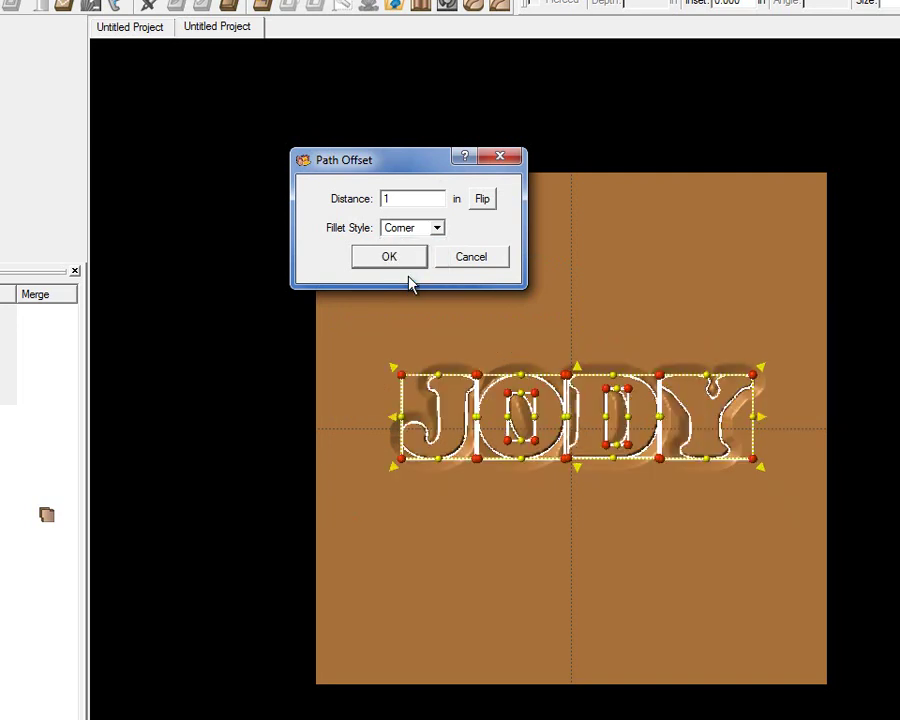
{"action": "key", "text": "Down"}
{"action": "key", "text": "Down"}
{"action": "double_click", "coordinate": [384, 198]}
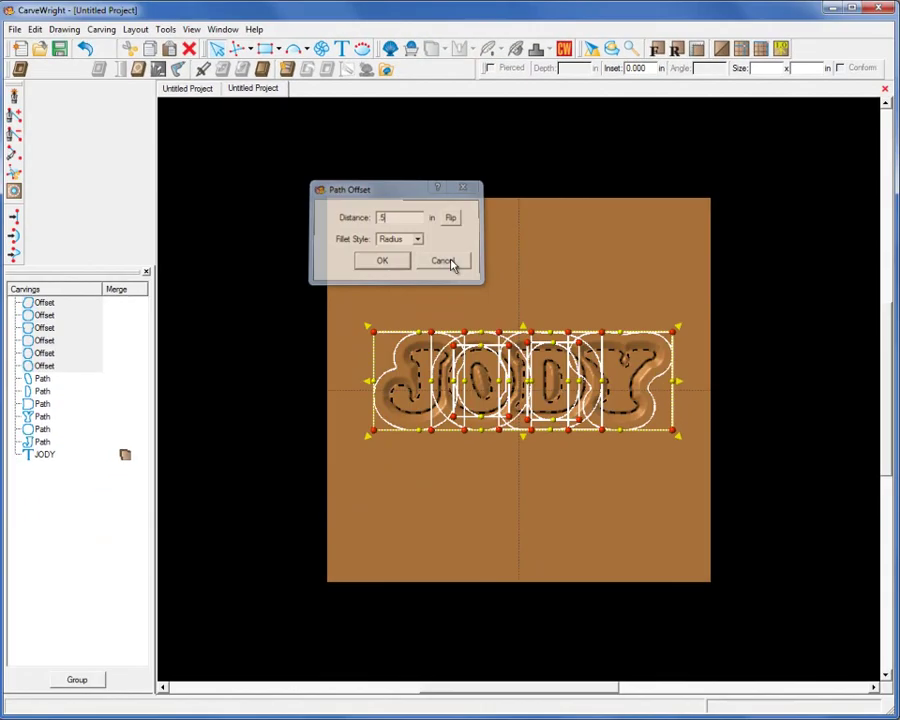
{"action": "left_click", "coordinate": [418, 258]}
{"action": "left_click", "coordinate": [450, 265]}
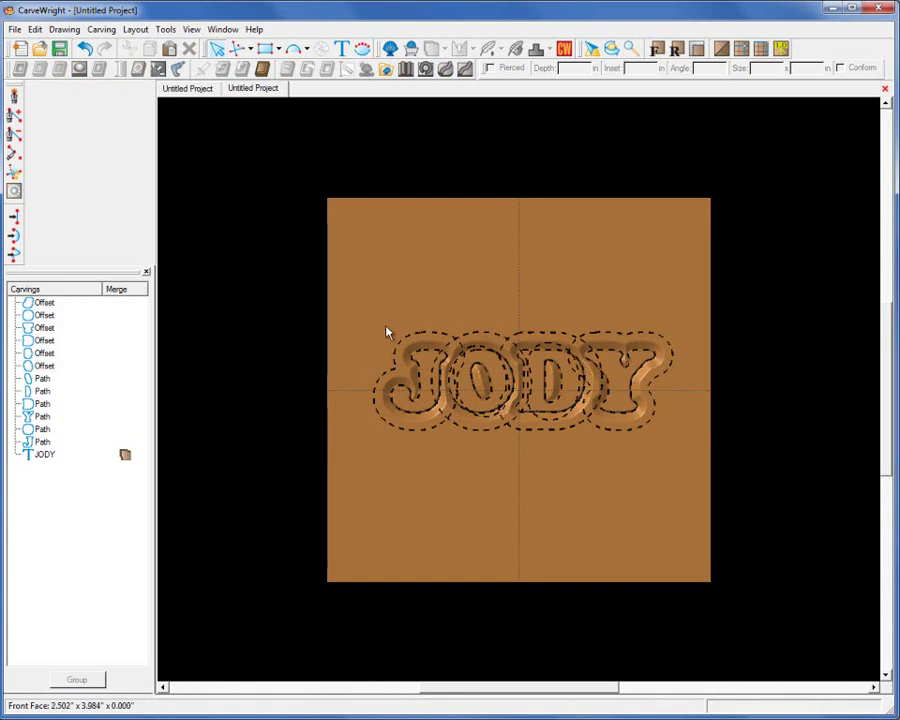
Step: Hide the text carving and assign a carve region 0.125 in deep to everything in the design, including all outline and offset paths
{"action": "left_click", "coordinate": [405, 409]}
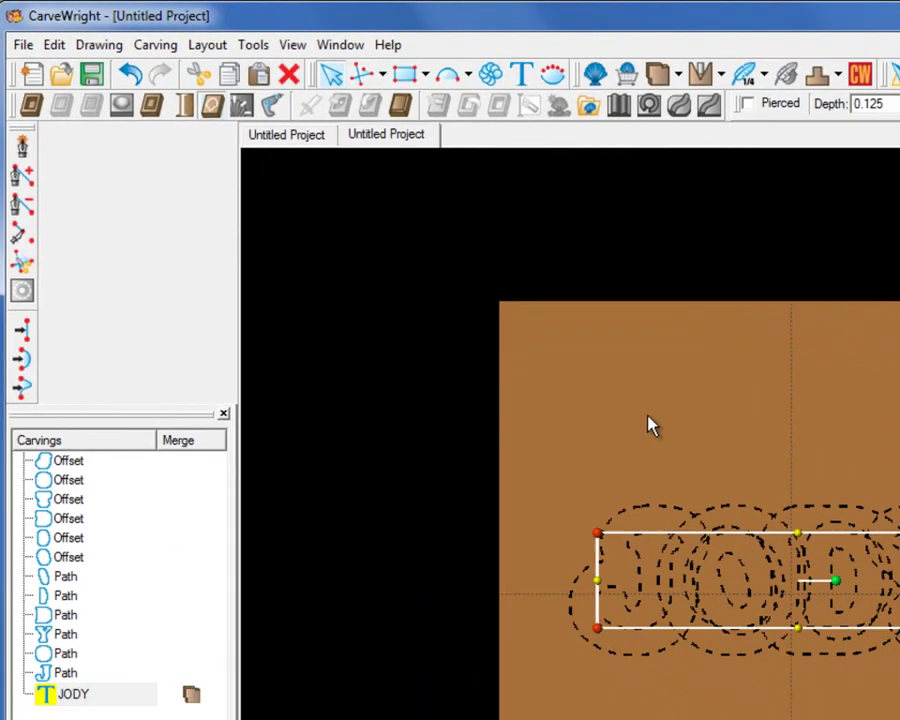
{"action": "left_click", "coordinate": [813, 649]}
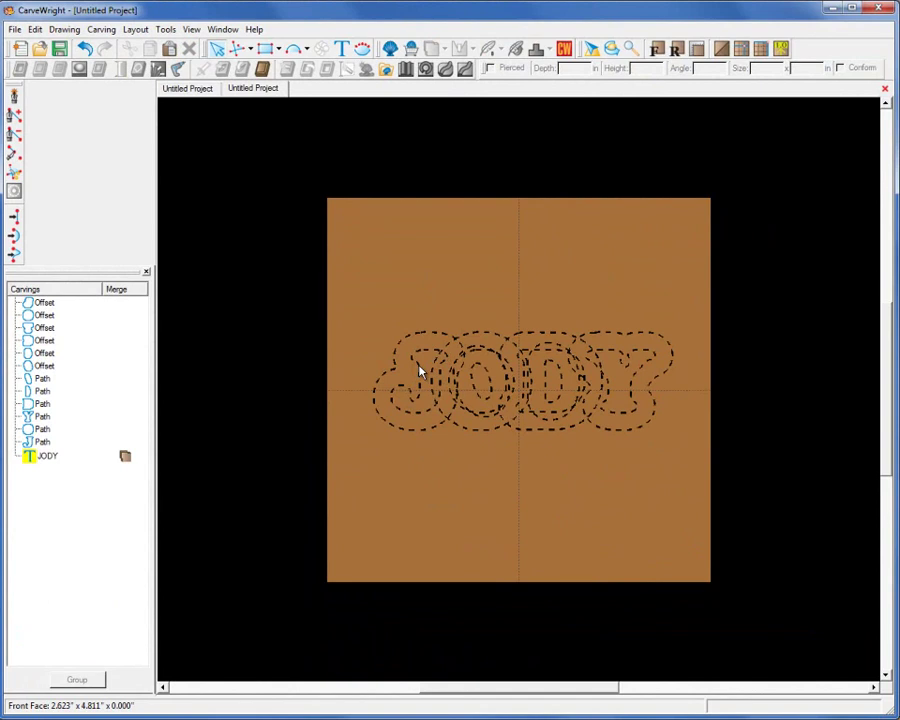
{"action": "left_click_drag", "start_coordinate": [354, 301], "coordinate": [679, 462]}
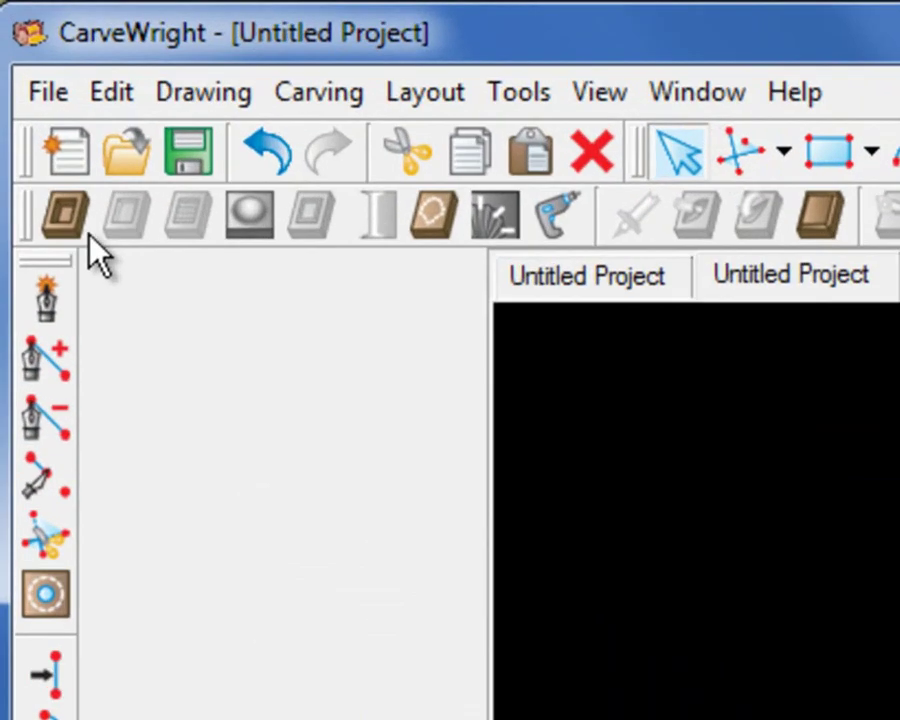
{"action": "left_click", "coordinate": [24, 72]}
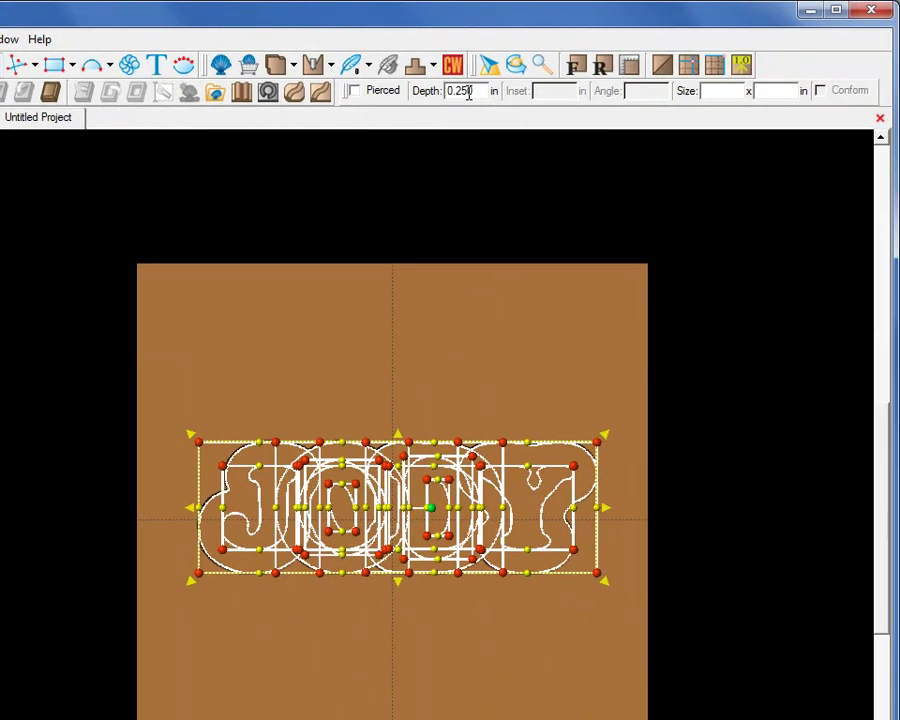
{"action": "double_click", "coordinate": [468, 91]}
{"action": "type", "text": ".125"}
{"action": "key", "text": "Return"}
{"action": "left_click", "coordinate": [512, 371]}
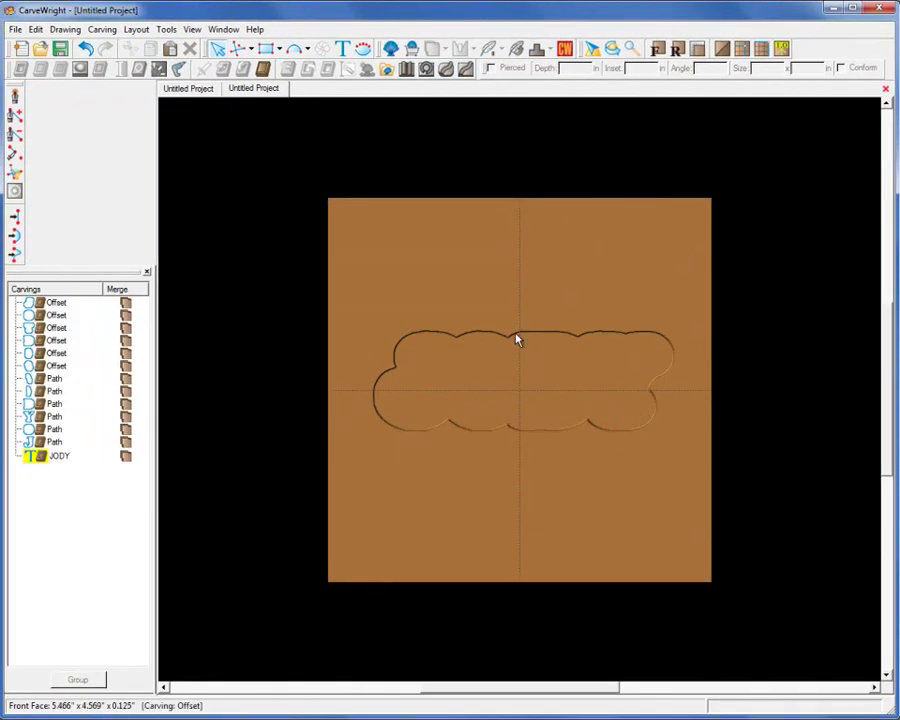
Step: Unhide the text carving
{"action": "right_click", "coordinate": [55, 459]}
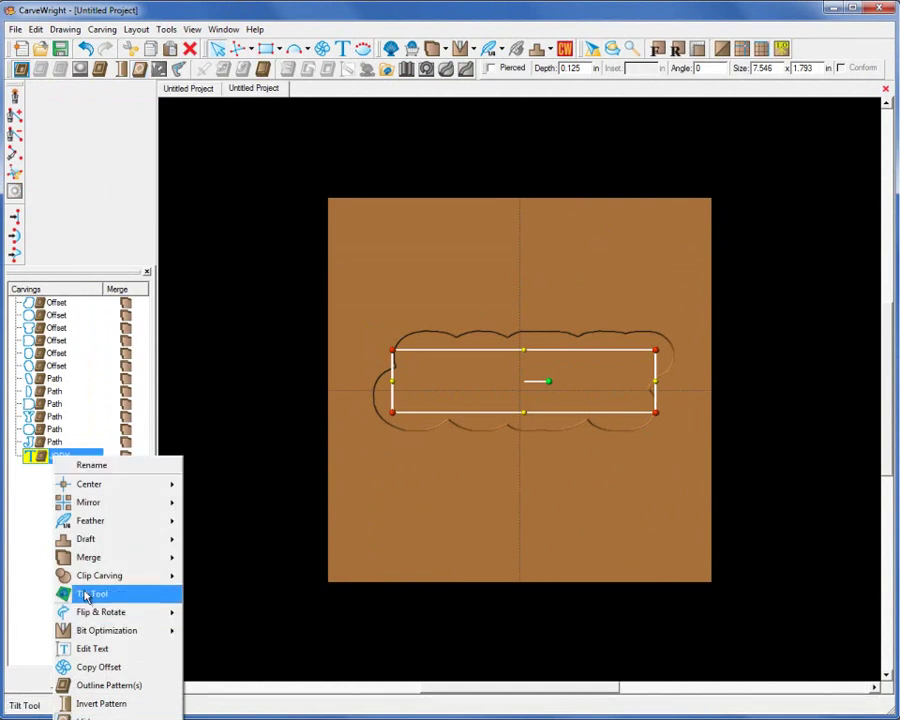
{"action": "left_click", "coordinate": [472, 300]}
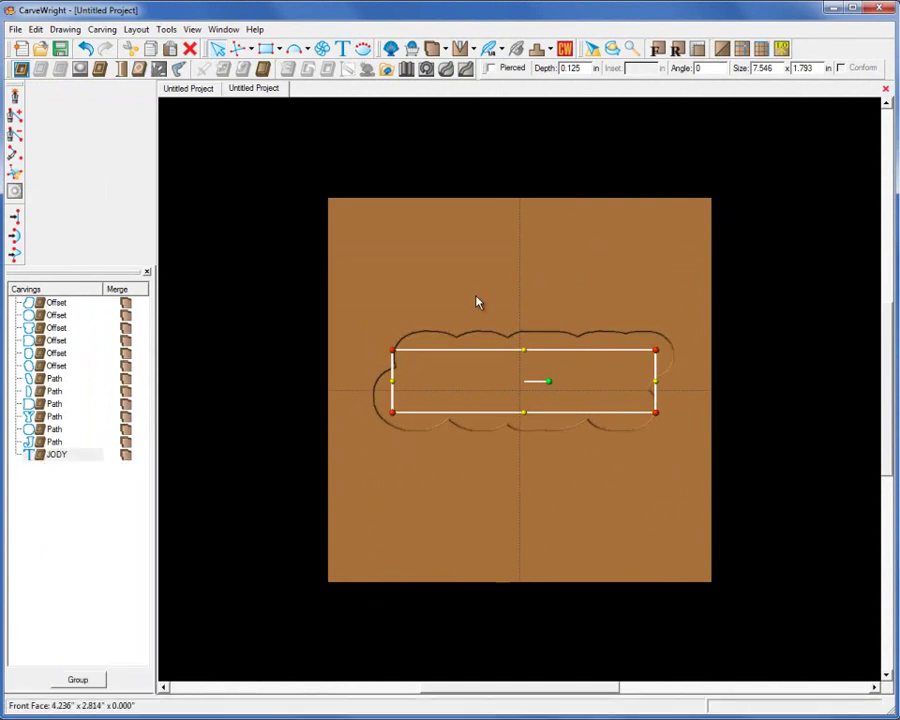
{"action": "left_click", "coordinate": [477, 365]}
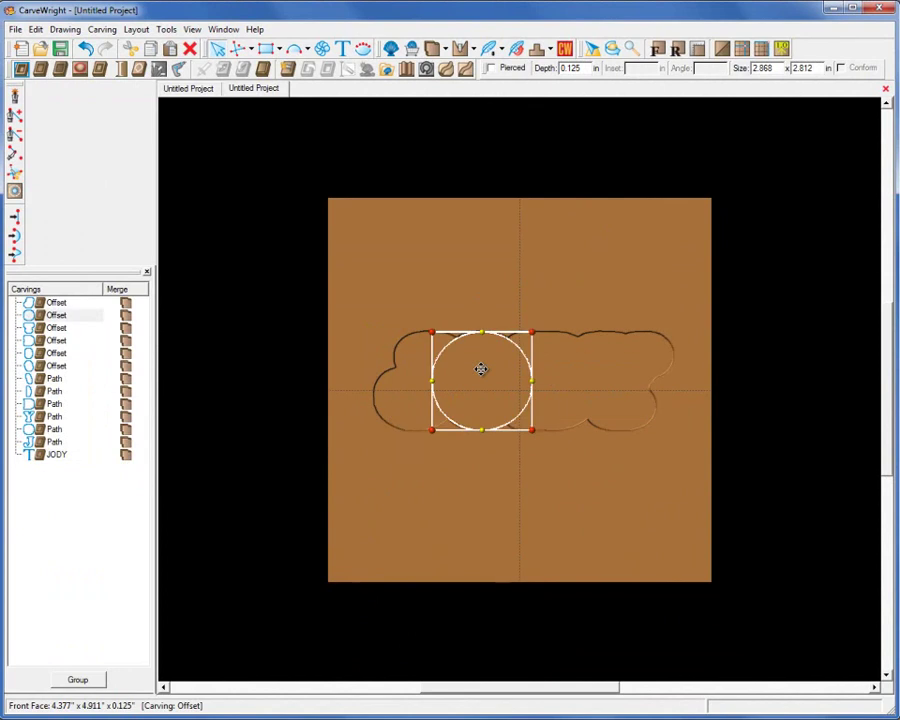
Step: Switch the text's rout mode to Outline, make it conform to the carved region, and inspect the board from an angle
{"action": "left_click", "coordinate": [58, 455]}
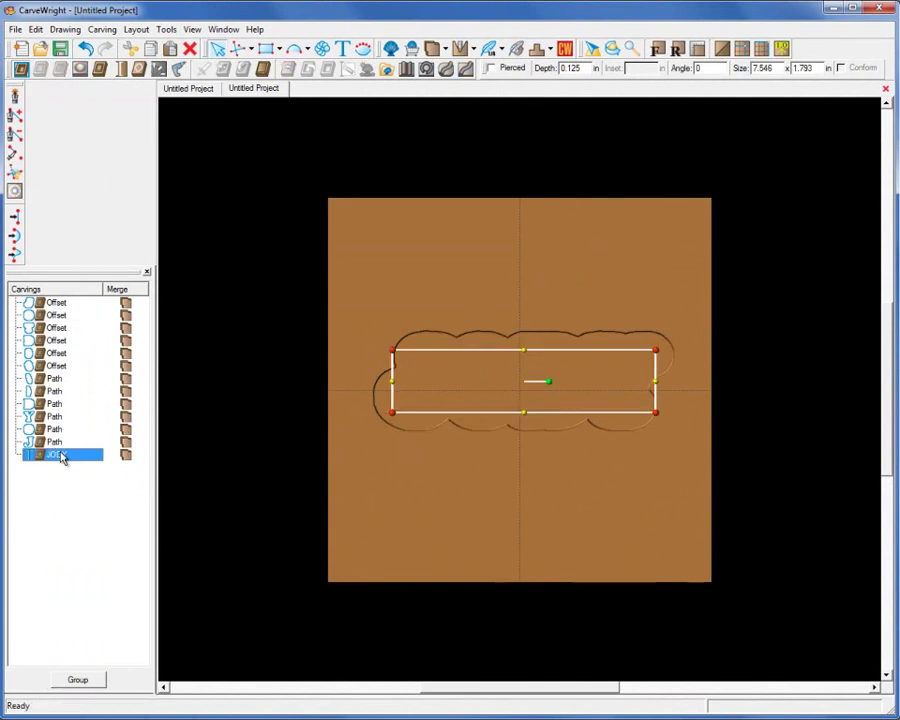
{"action": "right_click", "coordinate": [62, 456]}
{"action": "left_click", "coordinate": [100, 644]}
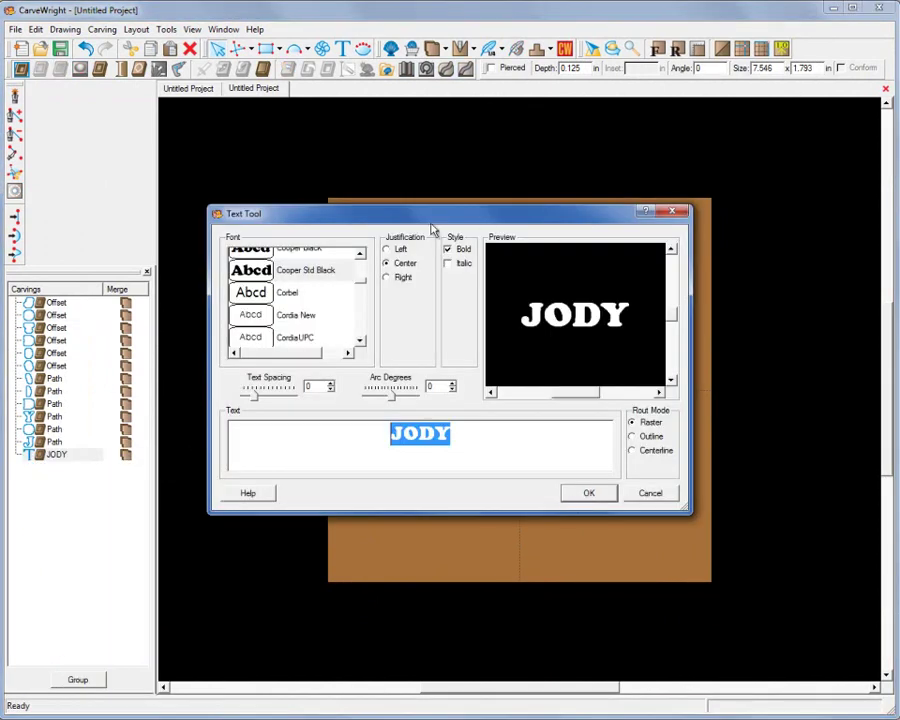
{"action": "left_click", "coordinate": [633, 437]}
{"action": "left_click", "coordinate": [589, 494]}
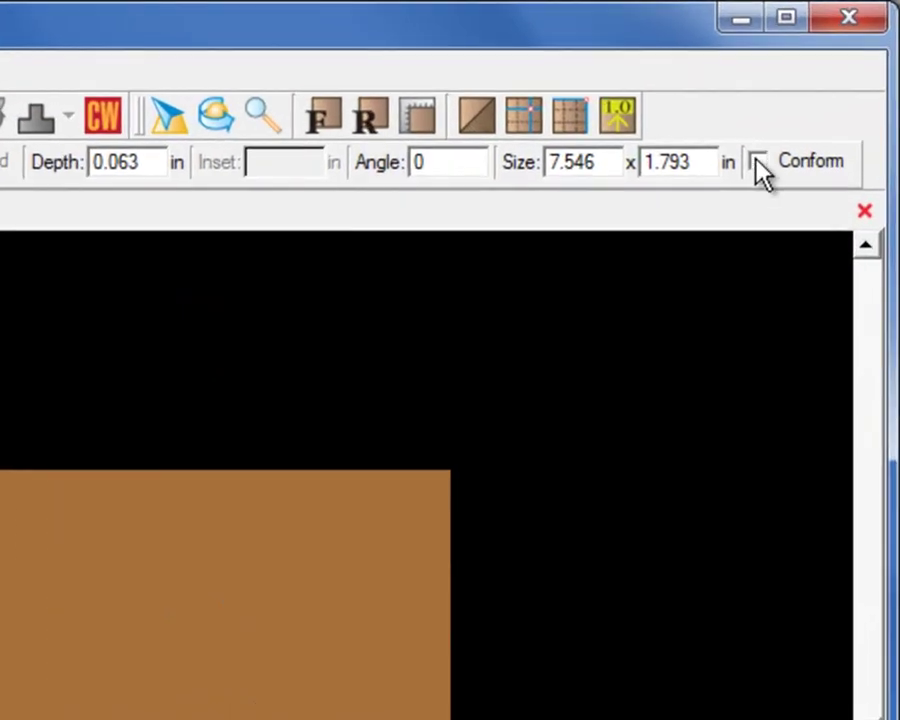
{"action": "left_click", "coordinate": [760, 166]}
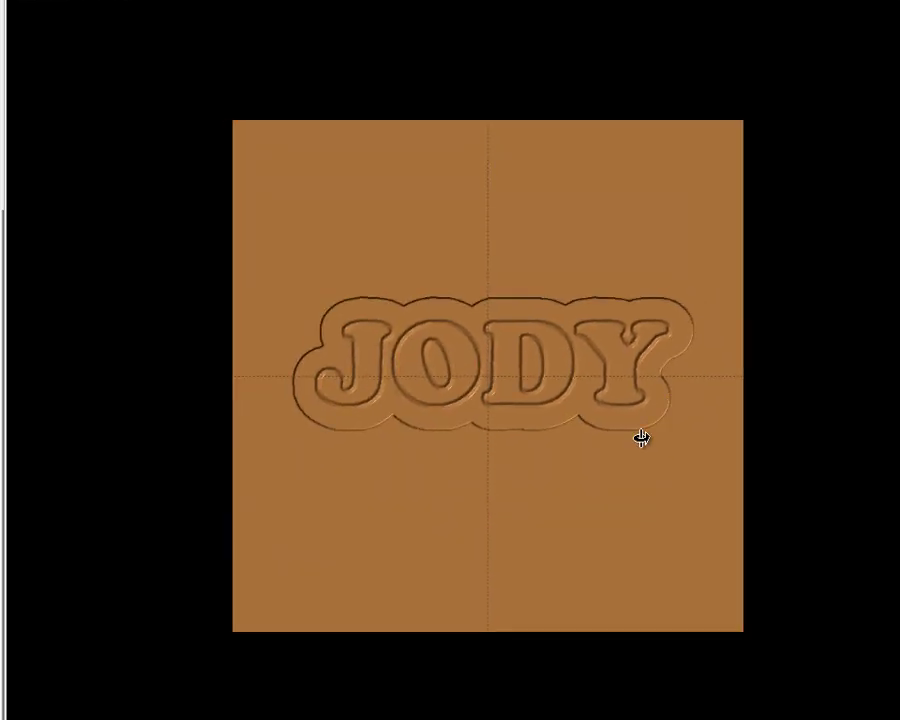
{"action": "left_click_drag", "start_coordinate": [641, 437], "coordinate": [525, 335]}
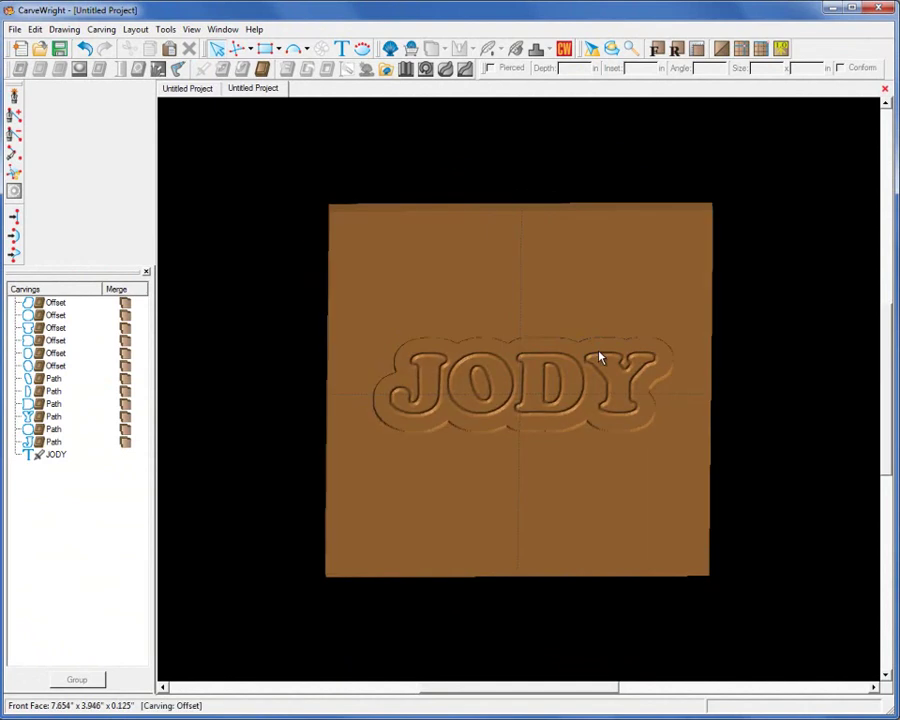
{"action": "mouse_move", "coordinate": [600, 357]}
{"action": "left_mouse_down"}
{"action": "mouse_move", "coordinate": [533, 422]}
{"action": "mouse_move", "coordinate": [543, 308]}
{"action": "mouse_move", "coordinate": [601, 280]}
{"action": "mouse_move", "coordinate": [618, 486]}
{"action": "mouse_move", "coordinate": [498, 453]}
{"action": "mouse_move", "coordinate": [580, 446]}
{"action": "left_mouse_up"}
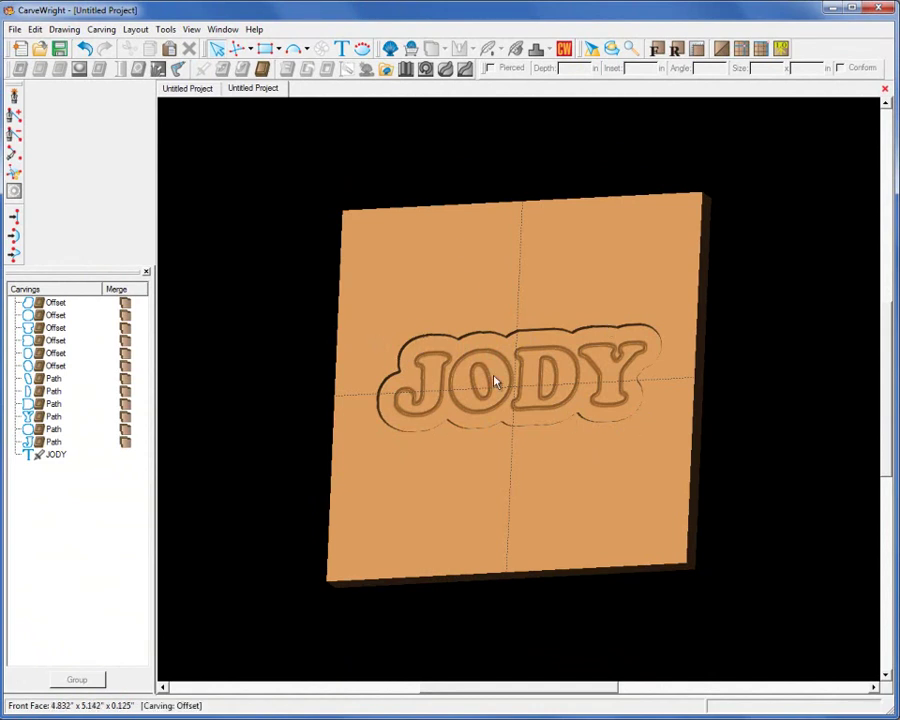
Step: Group all the offset and outline paths, leaving the text outside the group
{"action": "left_click", "coordinate": [53, 303]}
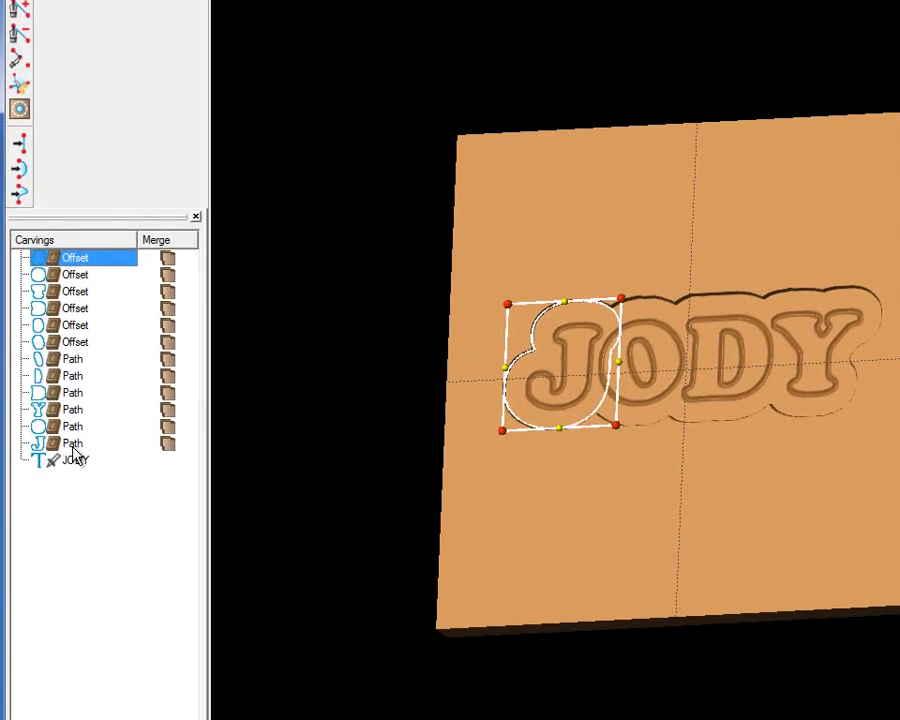
{"action": "left_click", "coordinate": [54, 443], "text": "shift"}
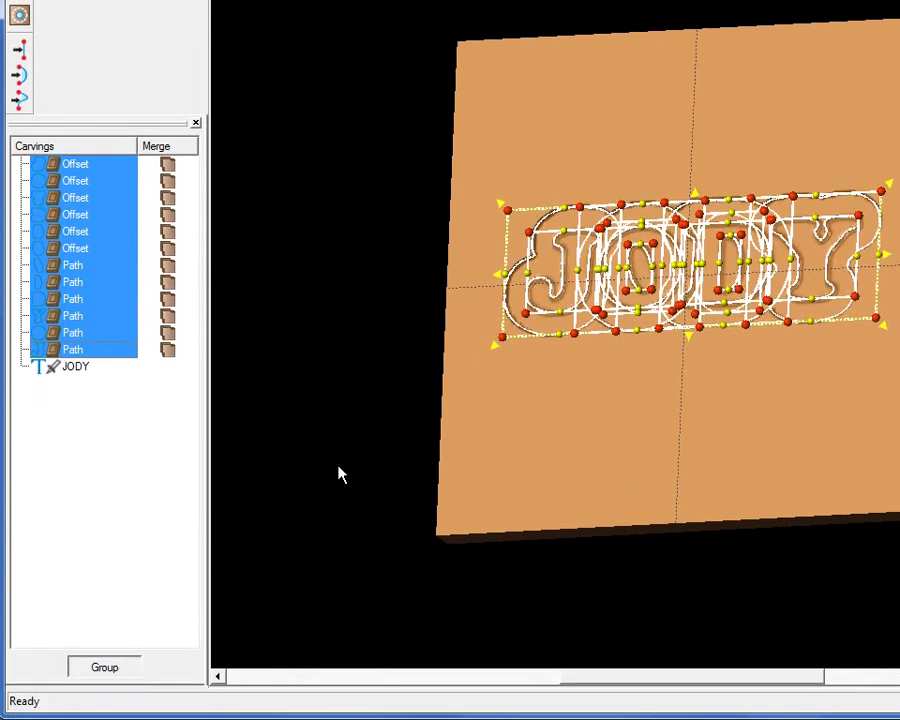
{"action": "left_click", "coordinate": [104, 667]}
Step: Make a pattern from the path group, saving it in the Make Pattern Tests category under the carved name followed by "Background"
{"action": "left_click", "coordinate": [60, 168]}
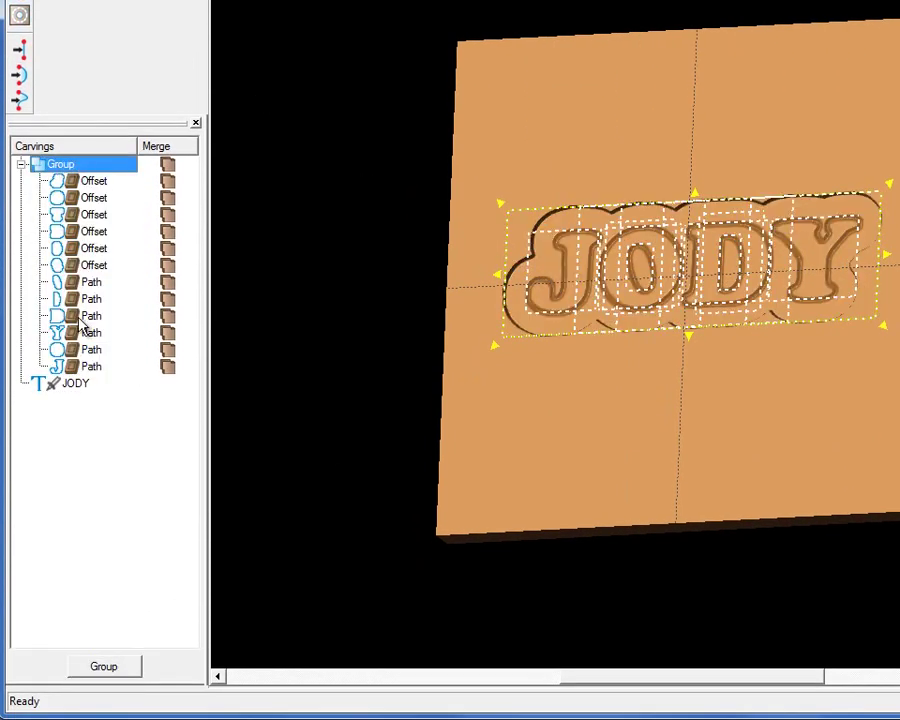
{"action": "right_click", "coordinate": [80, 170]}
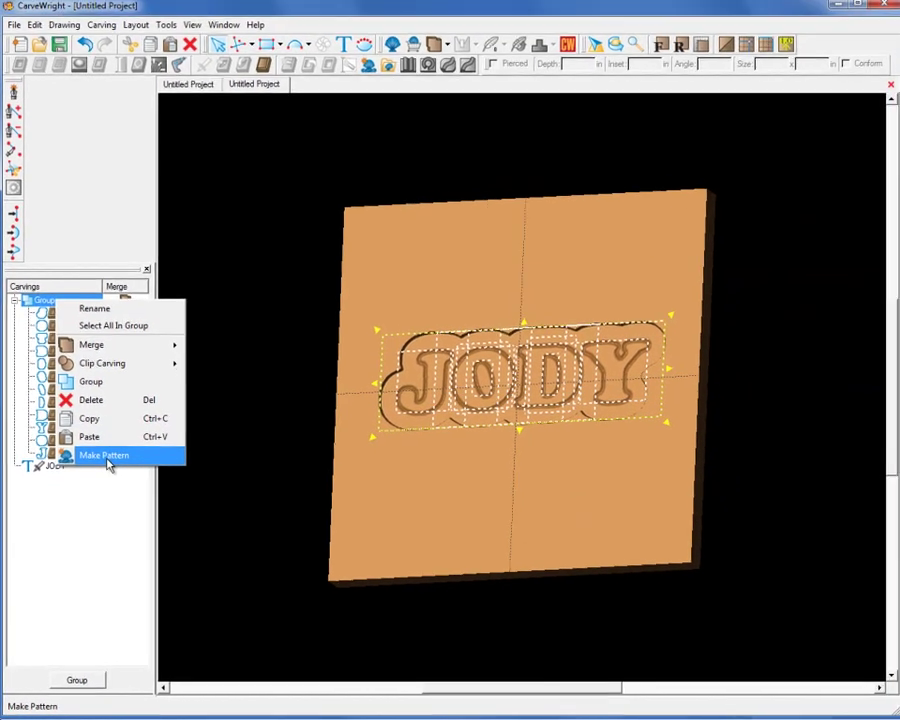
{"action": "left_click", "coordinate": [105, 457]}
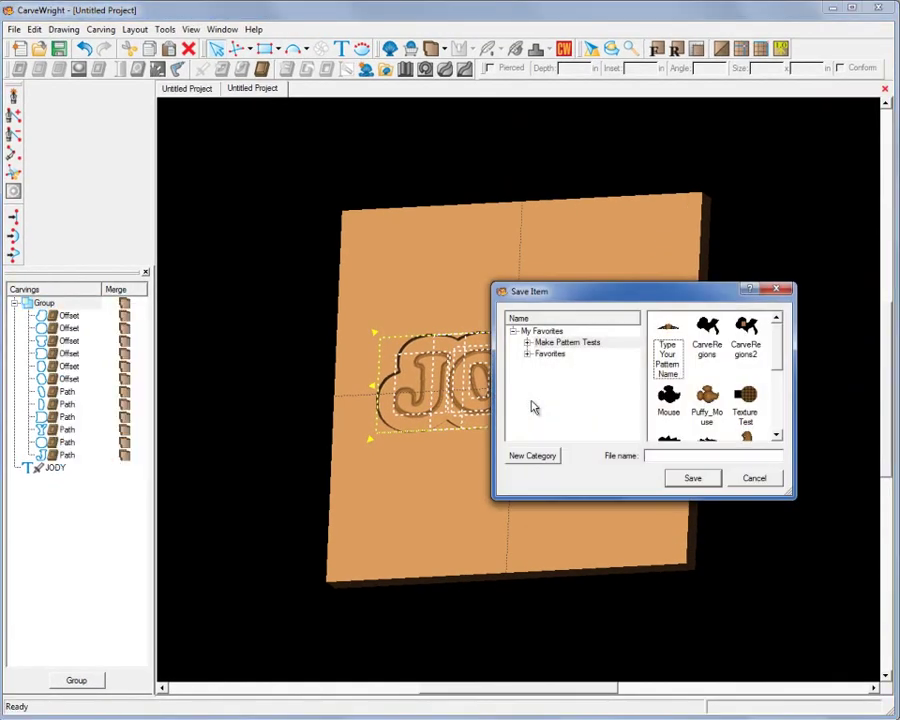
{"action": "left_click", "coordinate": [529, 344]}
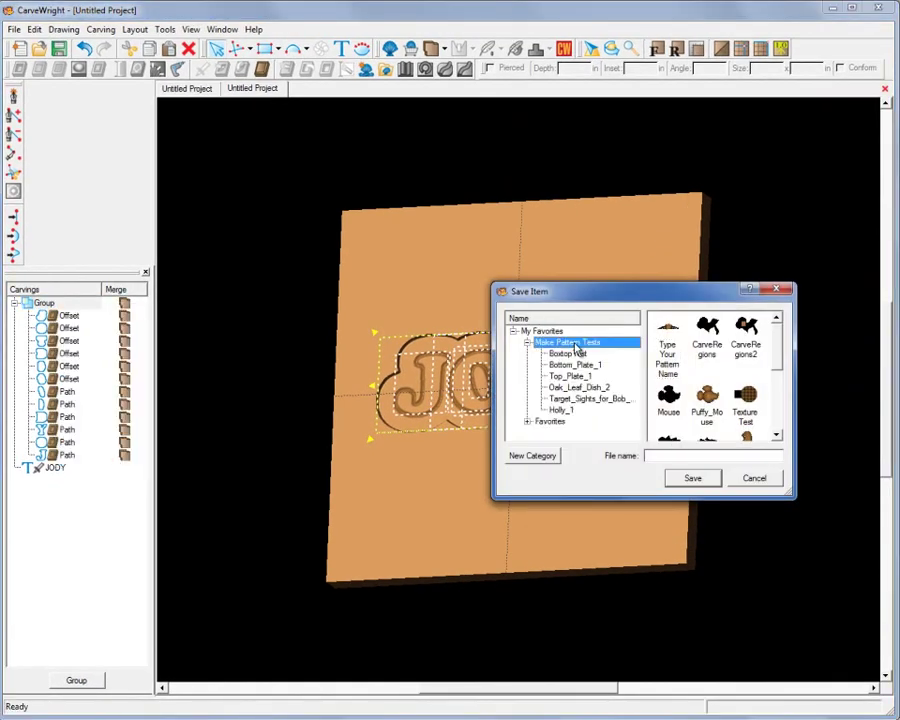
{"action": "left_click", "coordinate": [675, 456]}
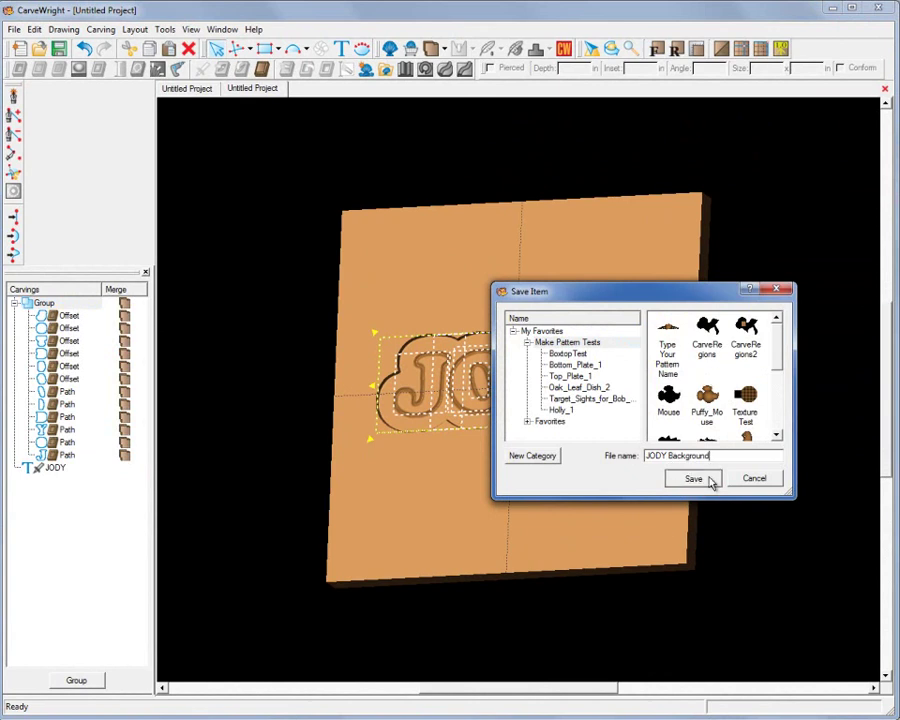
{"action": "left_click", "coordinate": [692, 478]}
{"action": "left_click", "coordinate": [173, 416]}
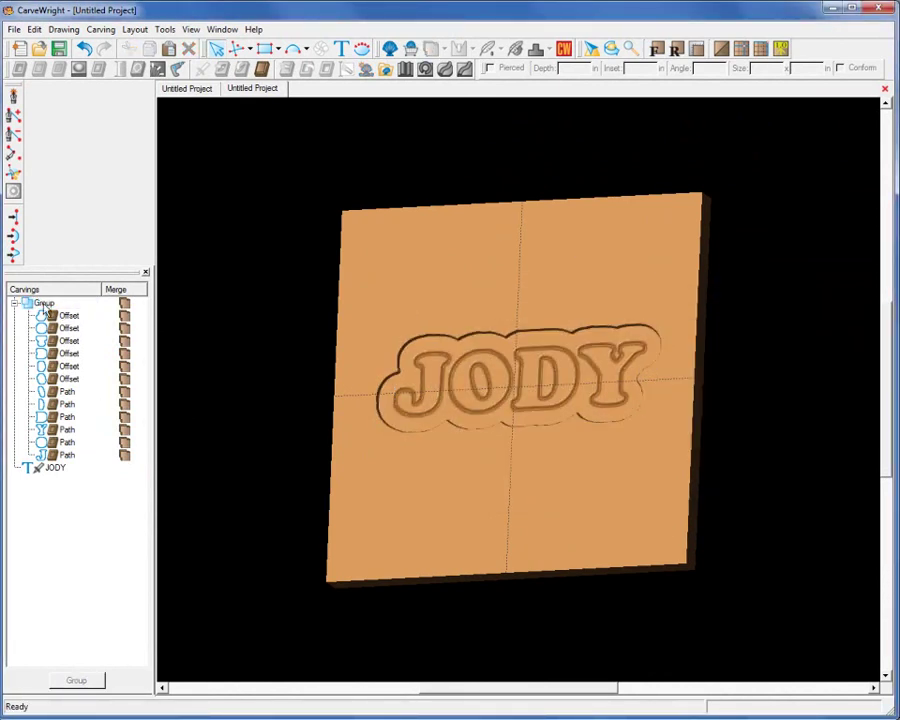
Step: Delete the group of offset and outline paths from the board
{"action": "left_click", "coordinate": [47, 304]}
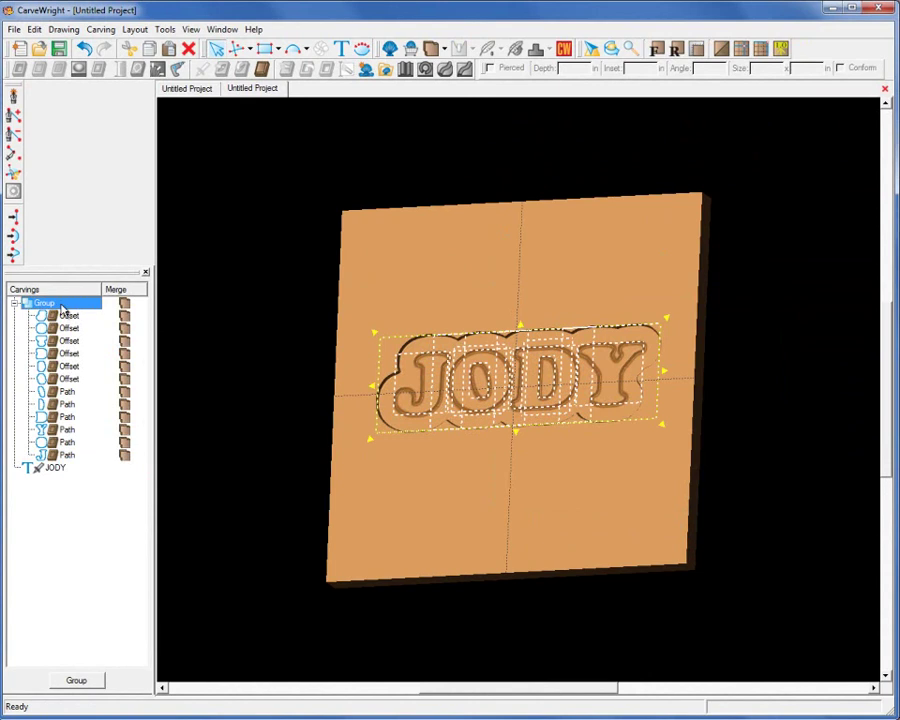
{"action": "right_click", "coordinate": [61, 306]}
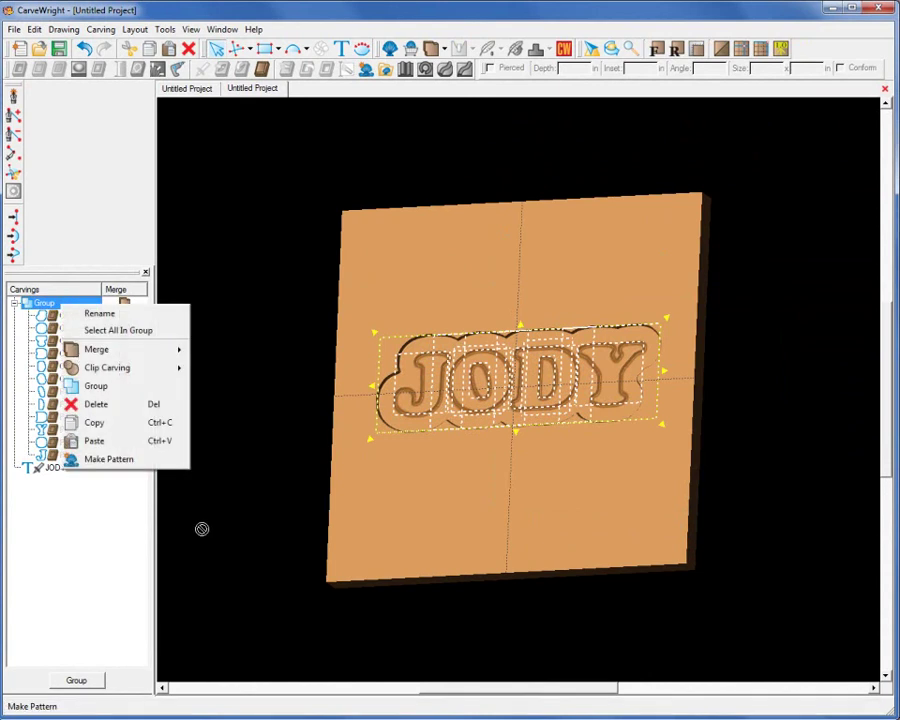
{"action": "left_click", "coordinate": [98, 405]}
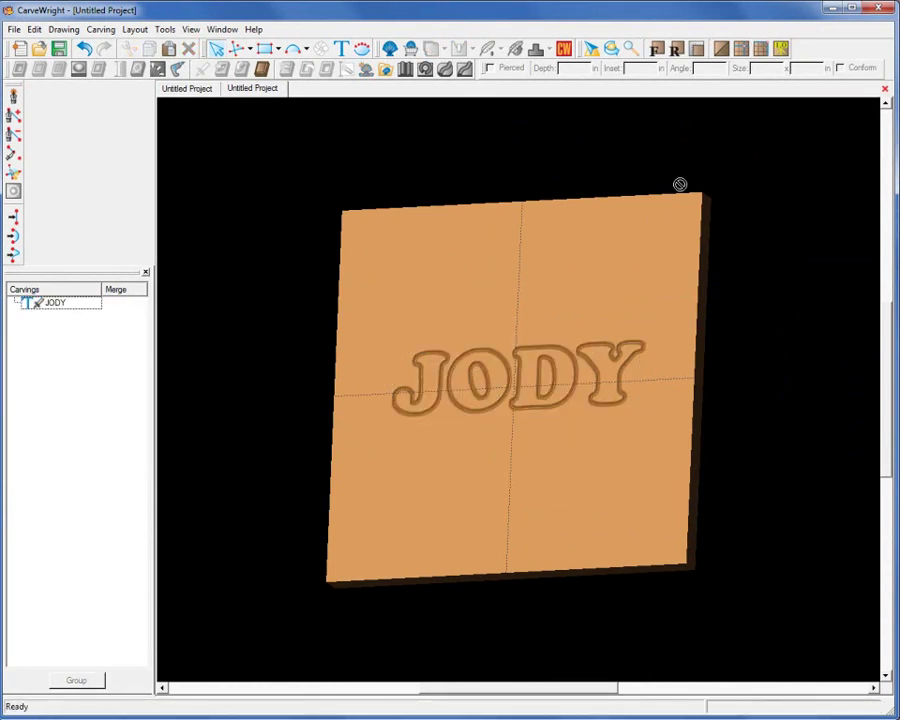
{"action": "left_click", "coordinate": [677, 49]}
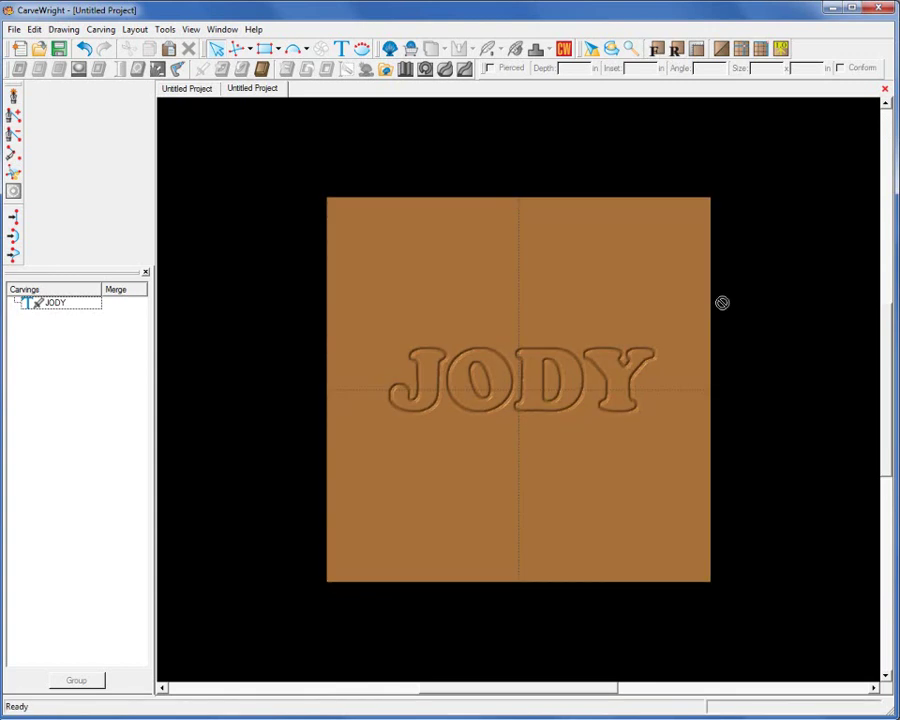
Step: Place the saved background pattern from the Make Pattern Tests category on the board, positioned behind the name text
{"action": "key", "text": "F4"}
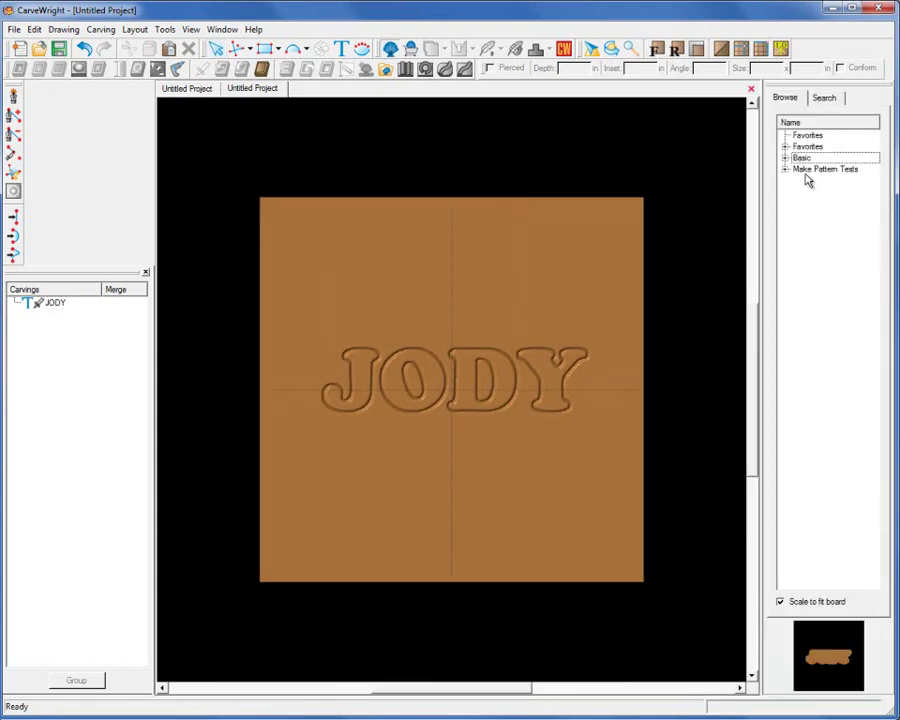
{"action": "left_click", "coordinate": [785, 169]}
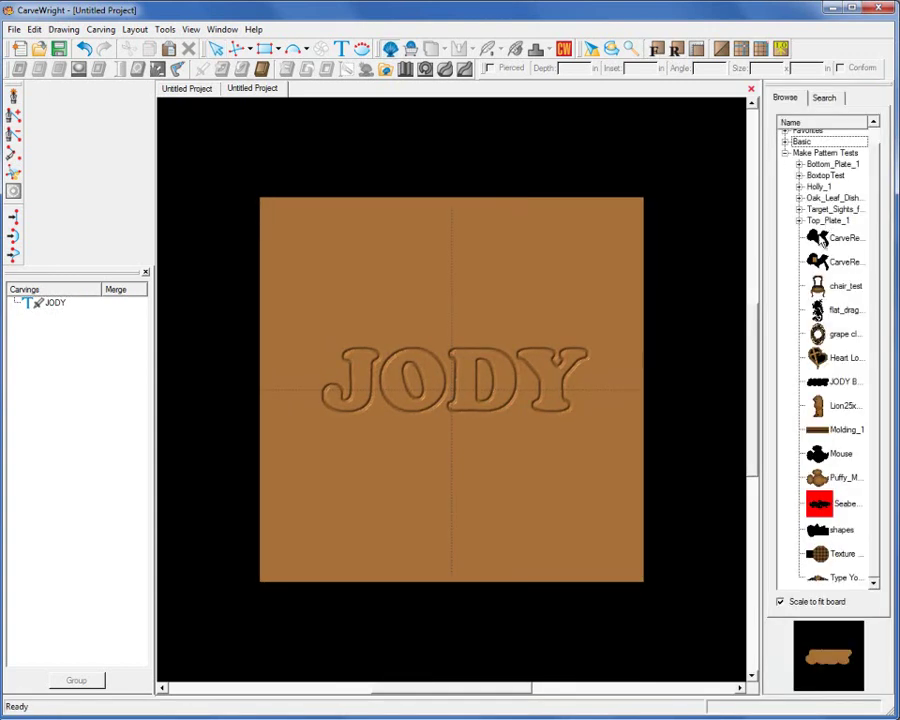
{"action": "left_click", "coordinate": [838, 381]}
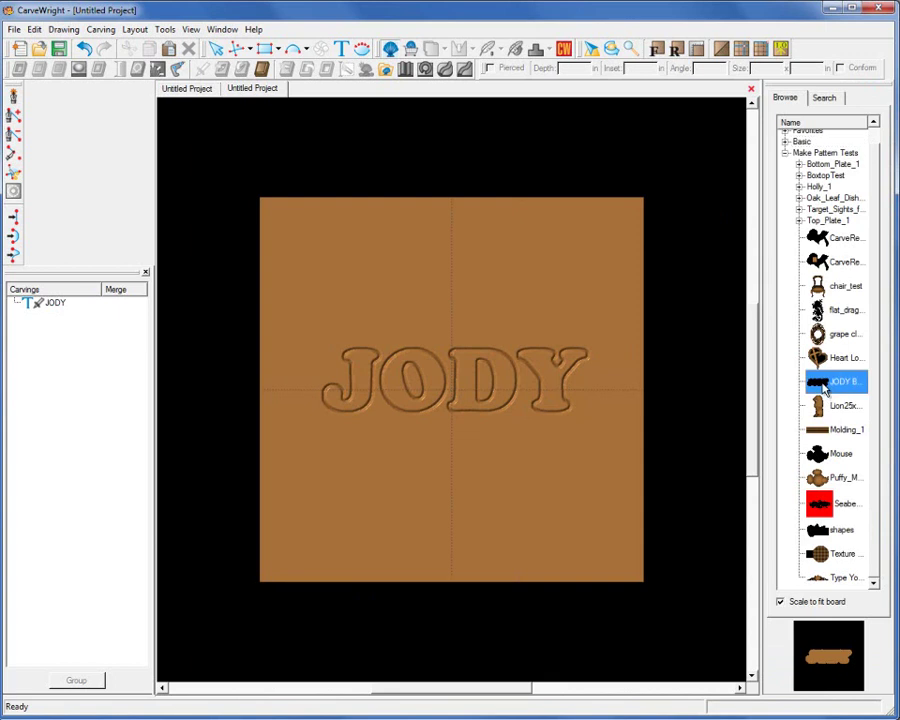
{"action": "left_click", "coordinate": [487, 437]}
{"action": "left_click_drag", "start_coordinate": [551, 445], "coordinate": [523, 388]}
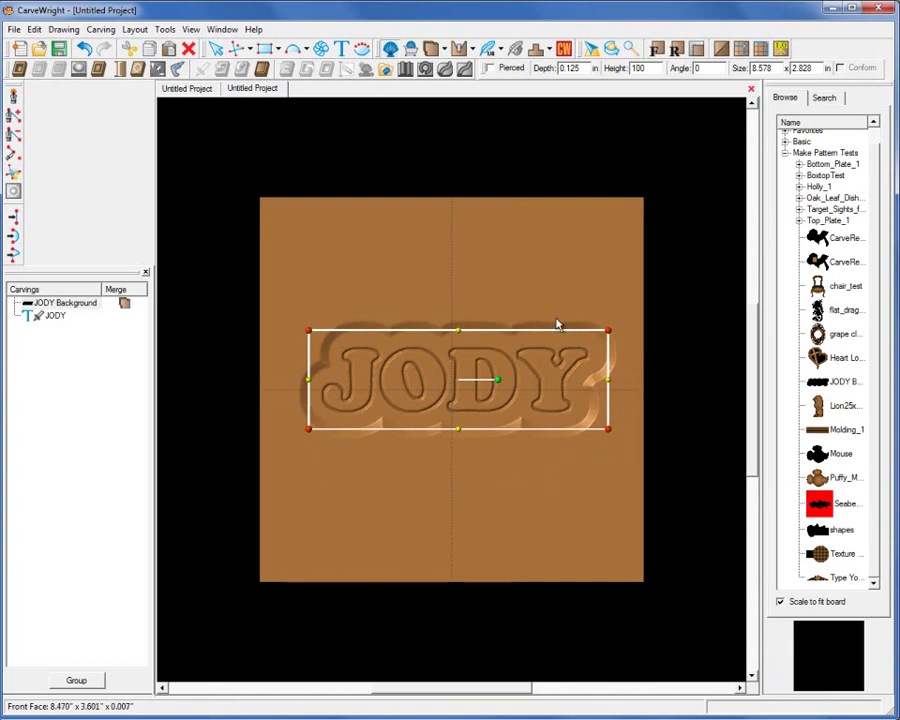
{"action": "left_click", "coordinate": [580, 583]}
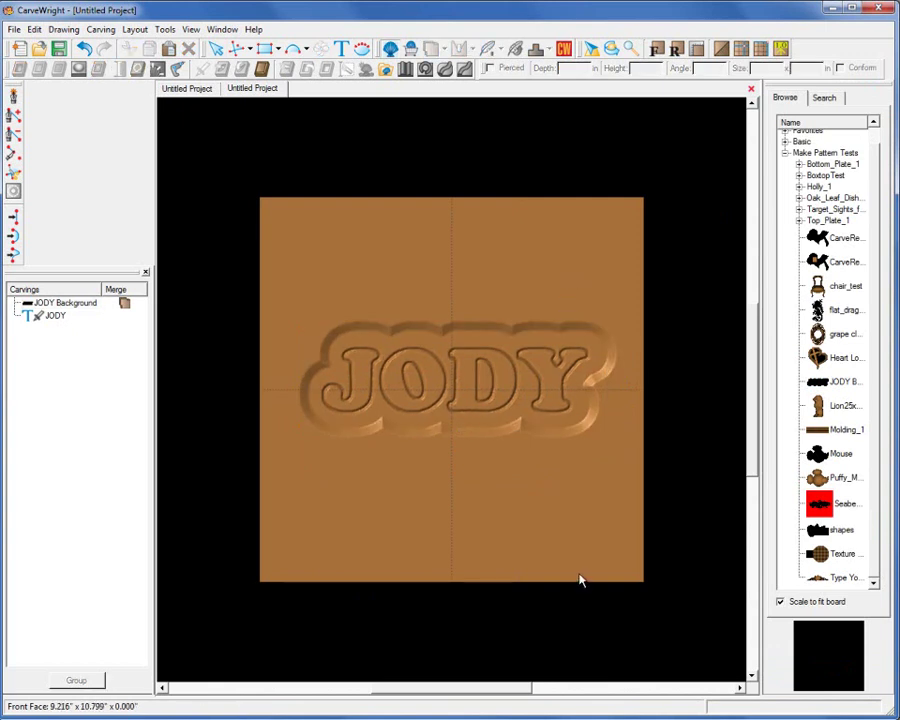
Step: Remove the feathered slope around the edge of the background pattern
{"action": "left_click", "coordinate": [395, 428]}
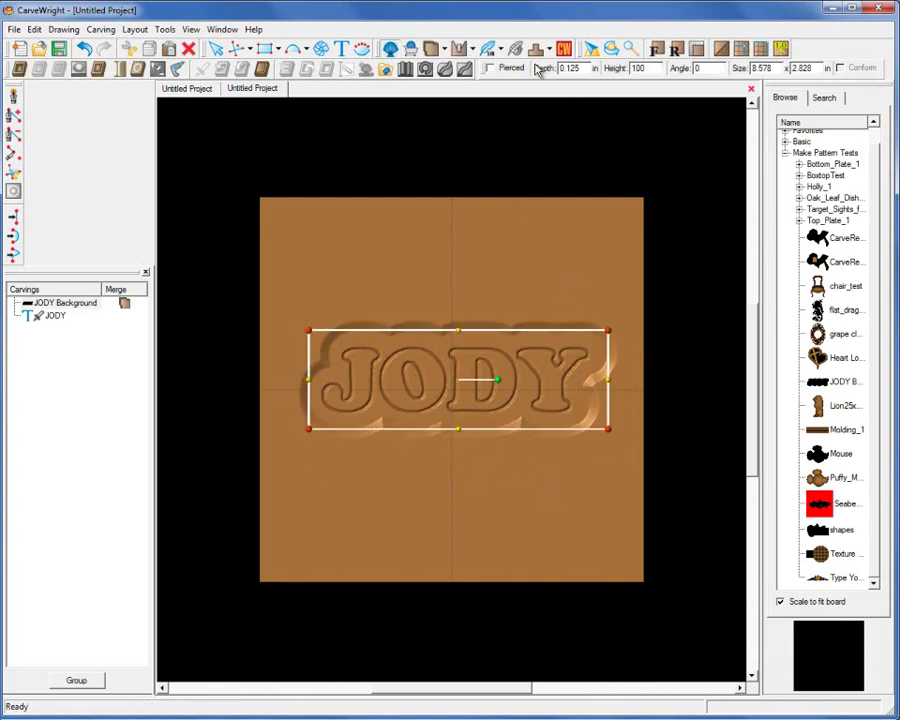
{"action": "left_click", "coordinate": [499, 49]}
{"action": "left_click", "coordinate": [516, 86]}
{"action": "left_click", "coordinate": [529, 336]}
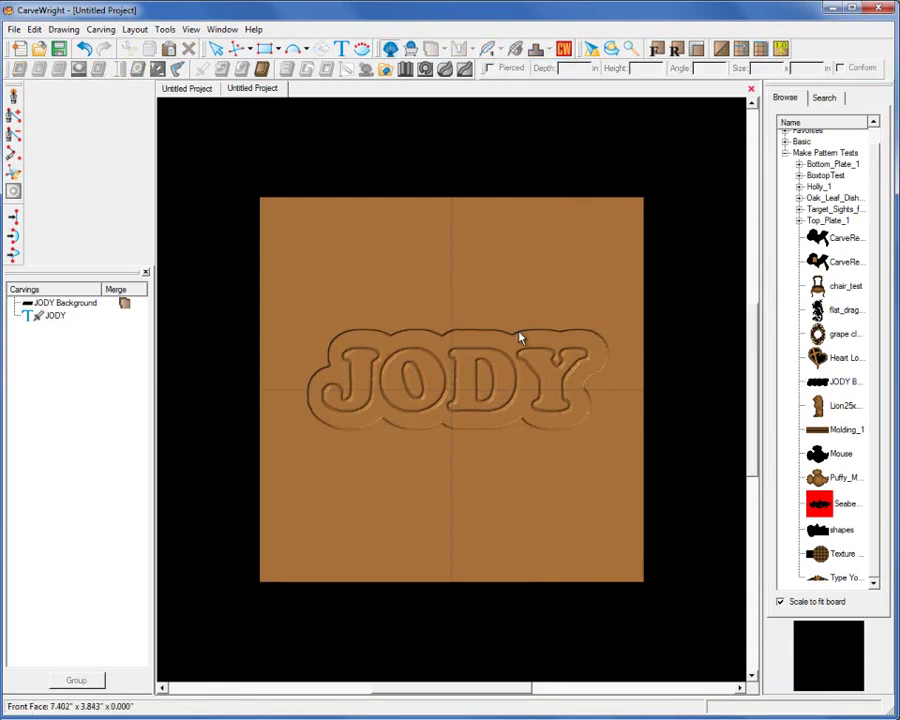
Step: Outline the background pattern with a path and assign it a 1/8 inch cut-out flipped to the outside of the path
{"action": "left_click", "coordinate": [398, 342]}
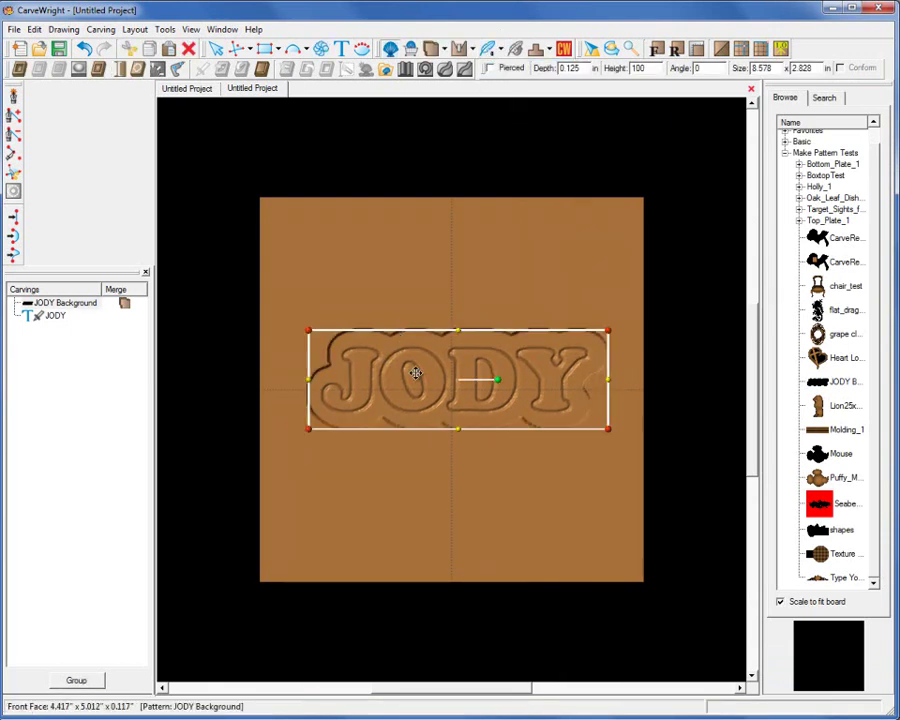
{"action": "left_click", "coordinate": [100, 69]}
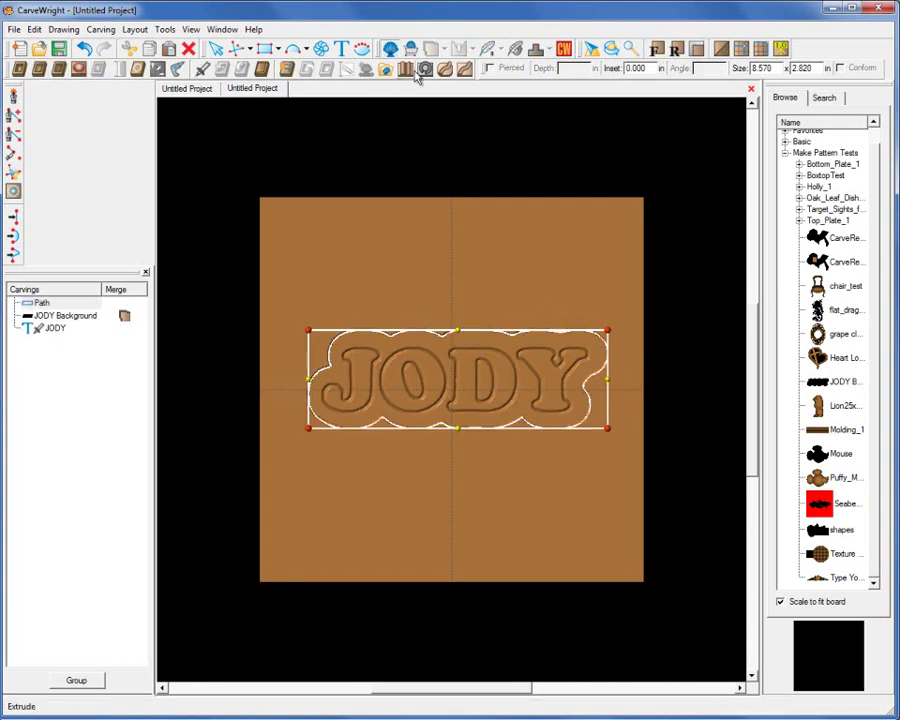
{"action": "left_click", "coordinate": [288, 68]}
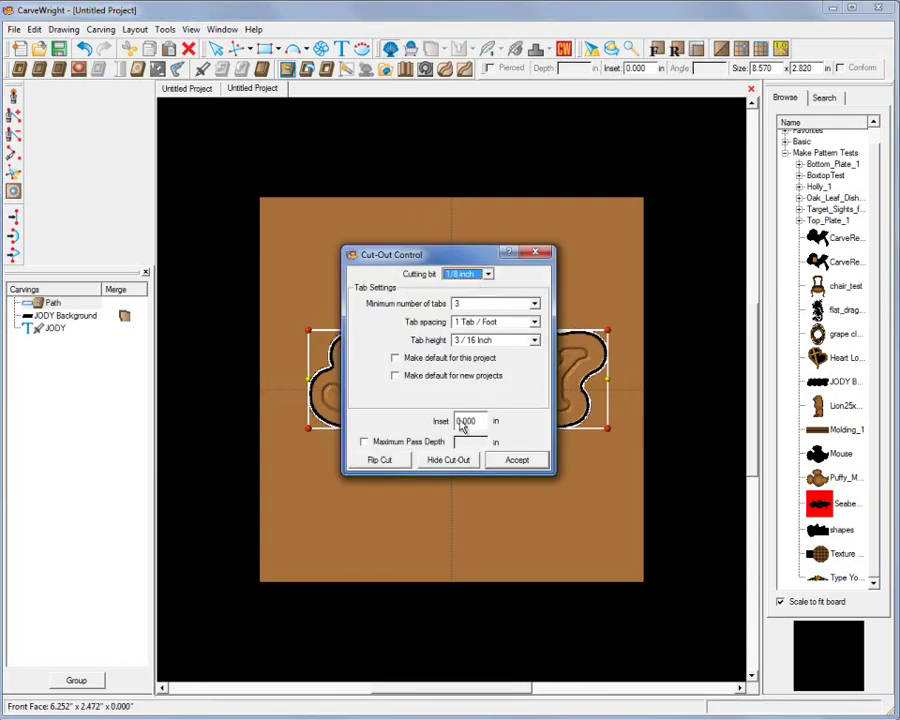
{"action": "left_click", "coordinate": [388, 462]}
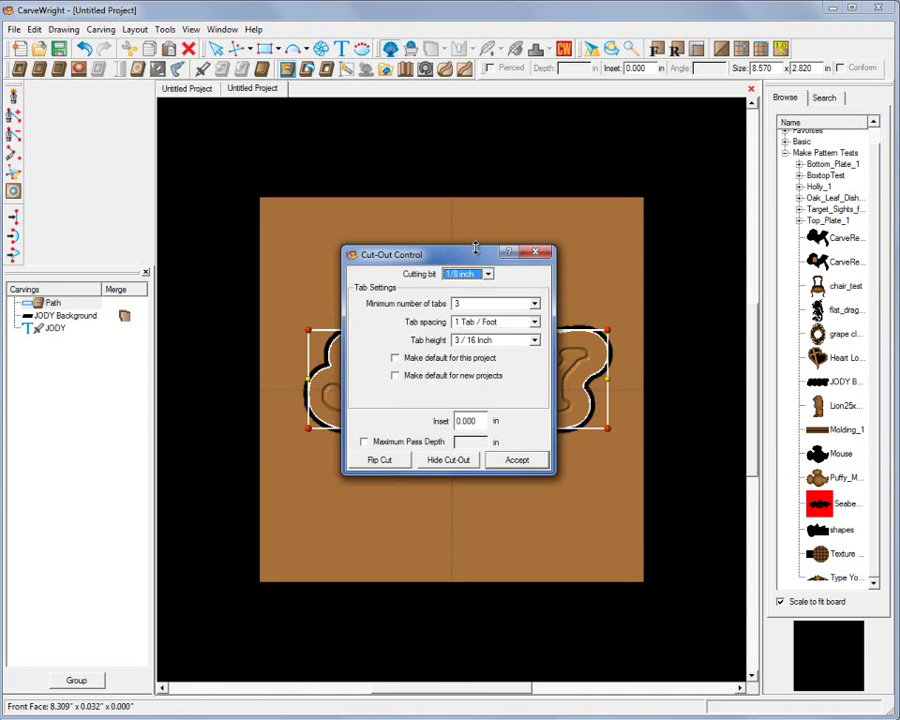
{"action": "left_click", "coordinate": [512, 464]}
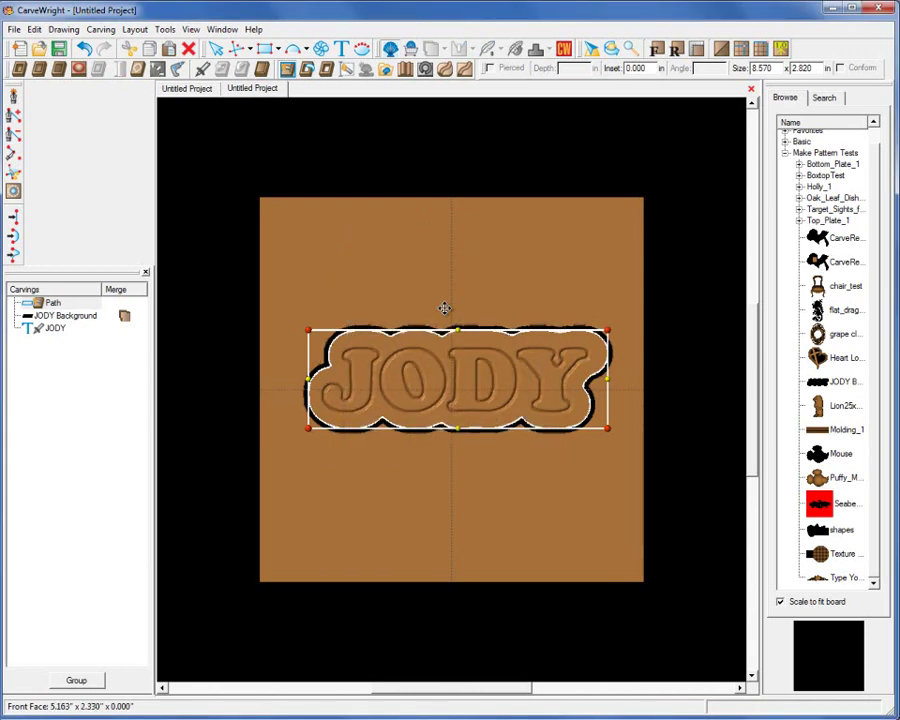
Step: Hide the cut-out around the name shape and inspect the board
{"action": "left_click", "coordinate": [505, 340]}
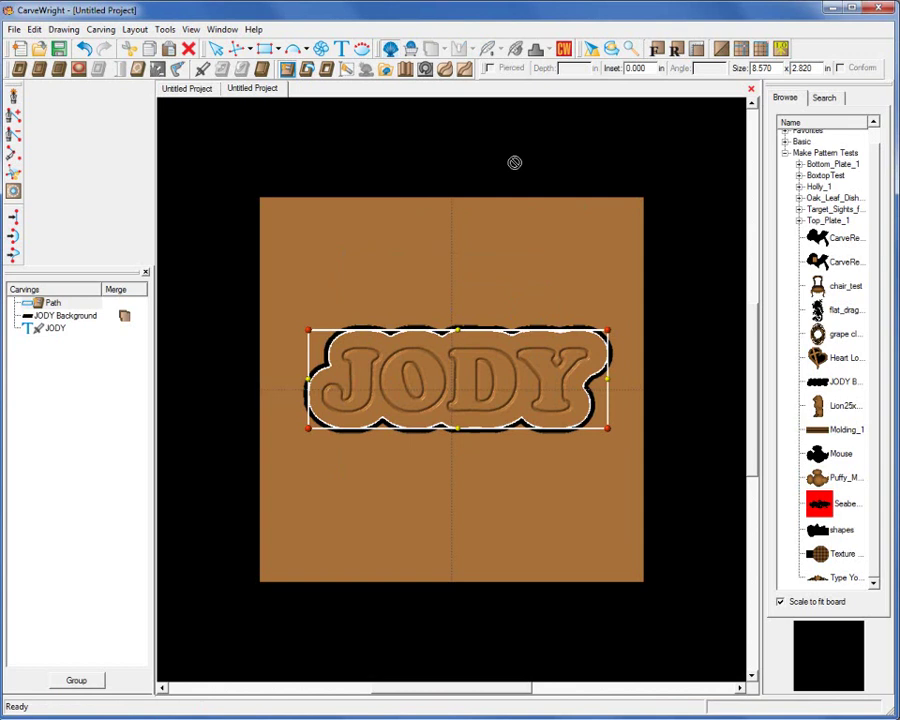
{"action": "right_click", "coordinate": [507, 340]}
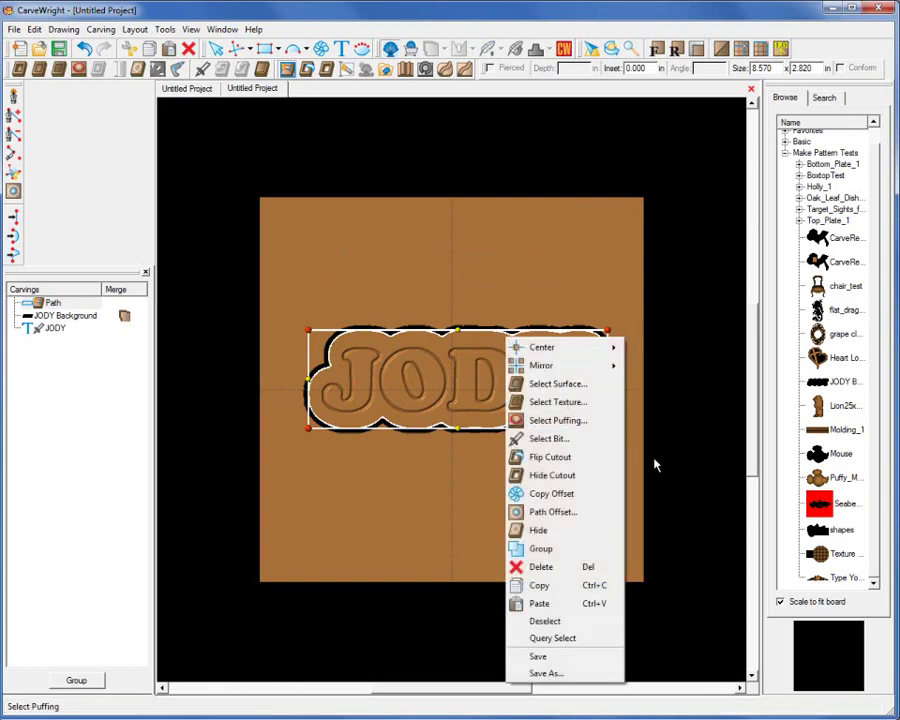
{"action": "left_click", "coordinate": [547, 483]}
{"action": "left_click_drag", "start_coordinate": [648, 380], "coordinate": [590, 470]}
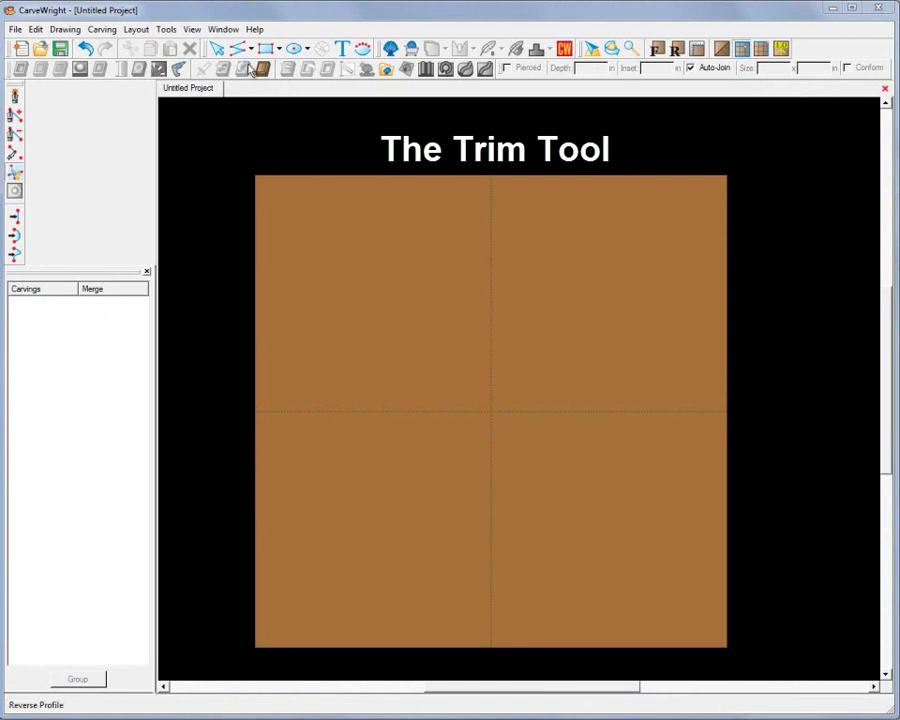
Step: Apply a visible, centered grid with objects snapping to it at a 0.5 in interval
{"action": "left_click", "coordinate": [130, 29]}
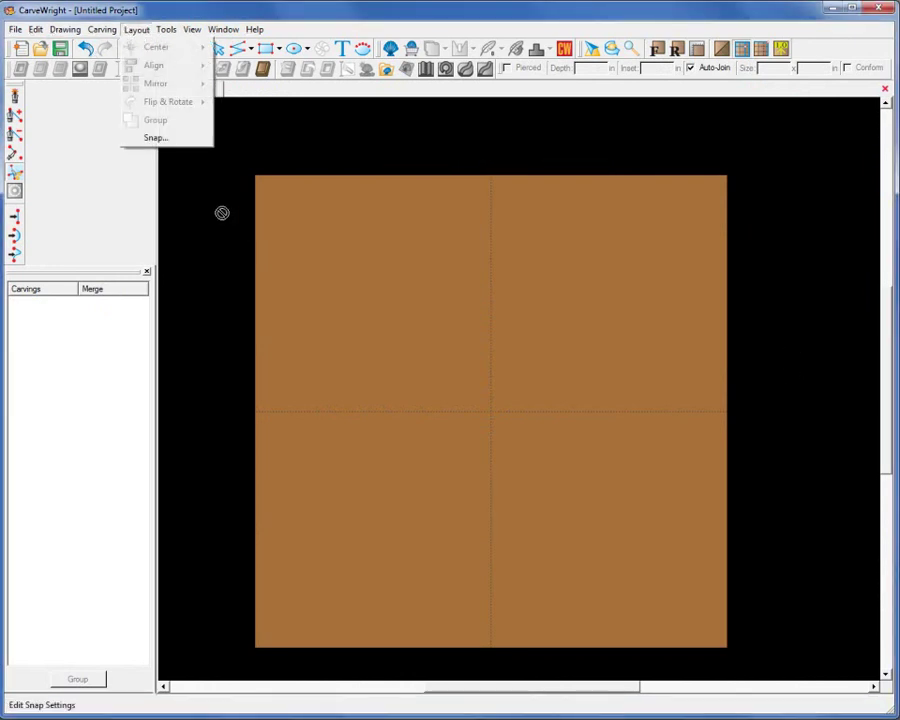
{"action": "left_click", "coordinate": [150, 137]}
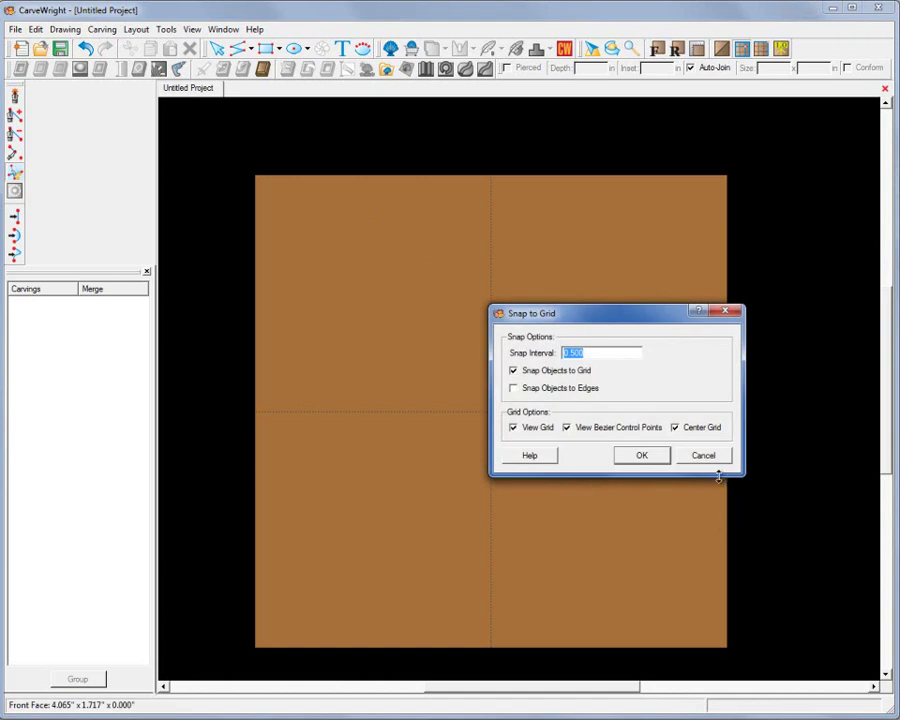
{"action": "left_click", "coordinate": [640, 456]}
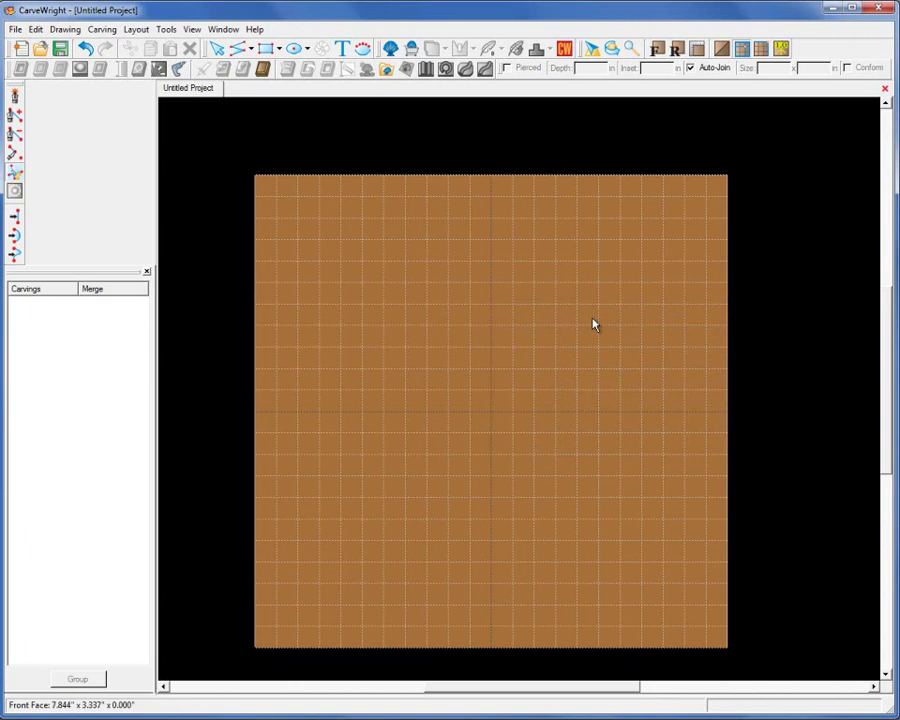
Step: Draw a 7 by 3 in rectangle centered on the board
{"action": "left_click", "coordinate": [266, 50]}
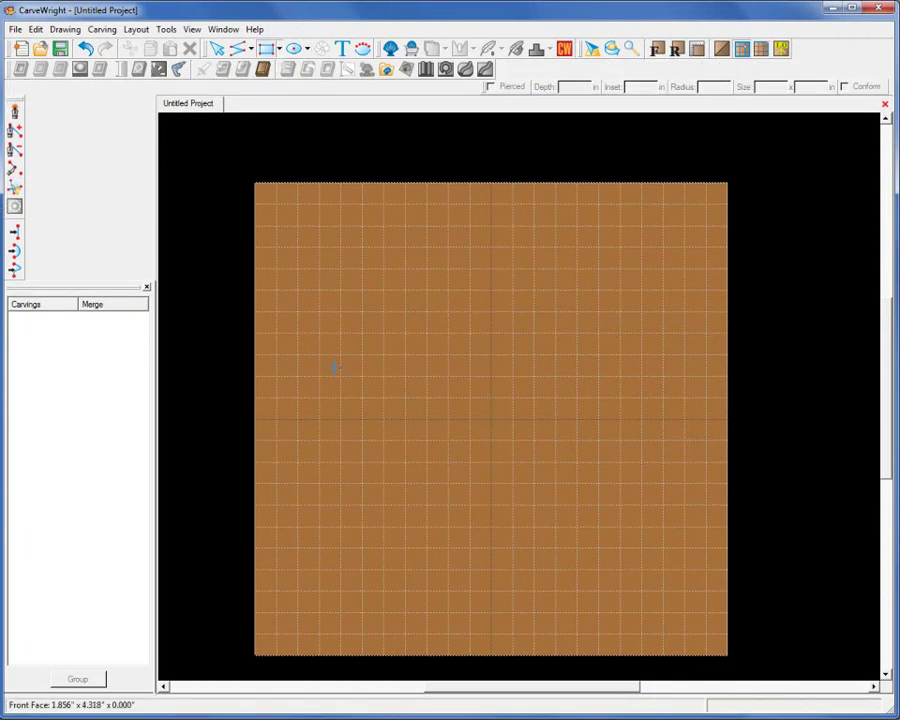
{"action": "mouse_move", "coordinate": [340, 355]}
{"action": "left_mouse_down"}
{"action": "mouse_move", "coordinate": [418, 426]}
{"action": "mouse_move", "coordinate": [560, 474]}
{"action": "mouse_move", "coordinate": [636, 482]}
{"action": "left_mouse_up"}
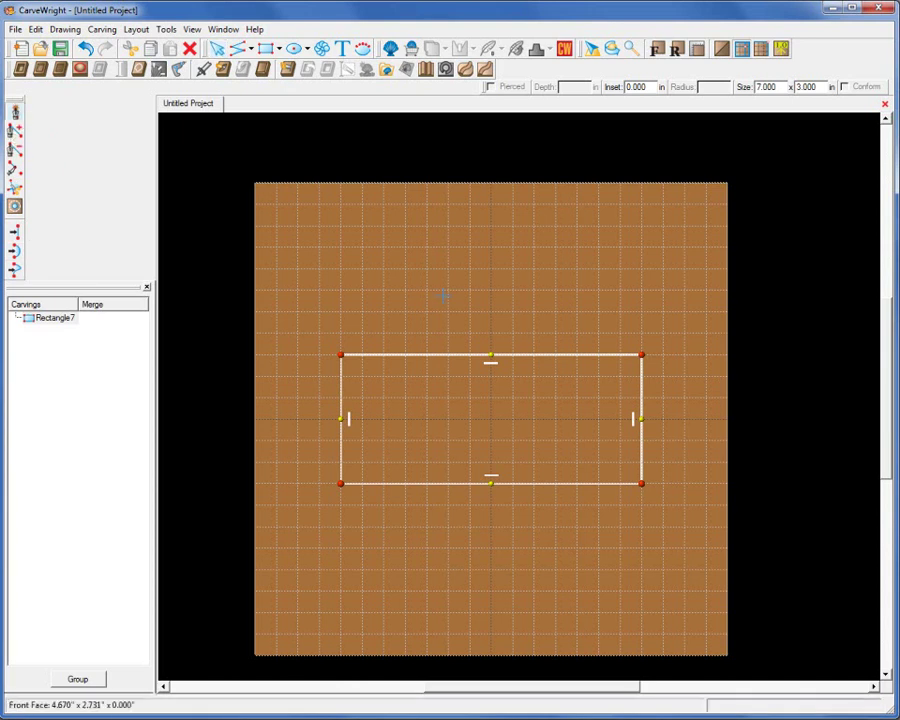
Step: Draw two separate 5 in horizontal lines inside the rectangle, each 0.5 in from its upper or lower edge, and deselect everything
{"action": "left_click", "coordinate": [383, 376]}
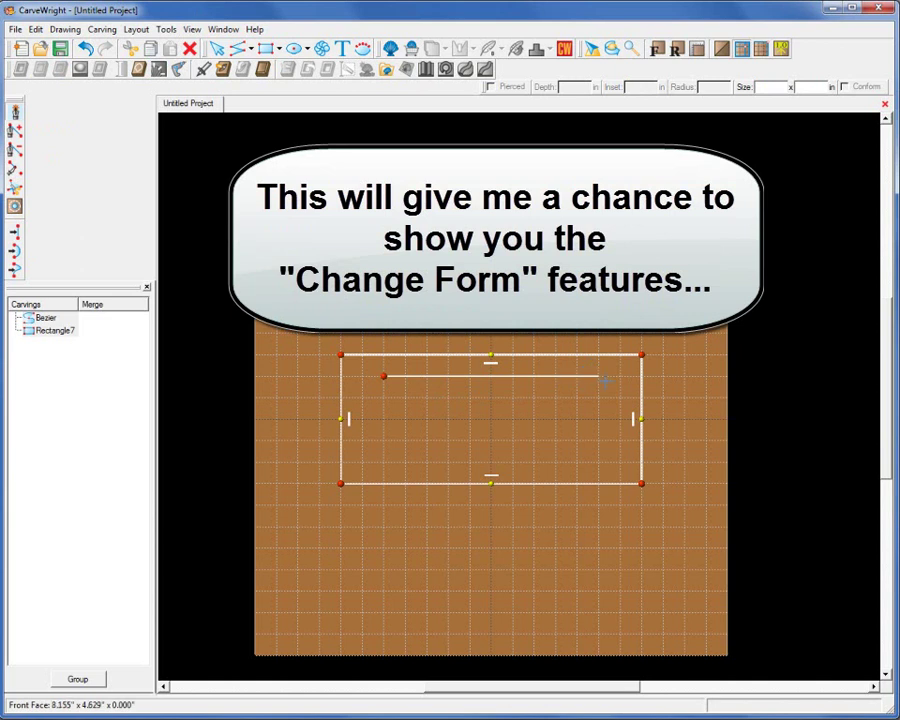
{"action": "right_click", "coordinate": [598, 376]}
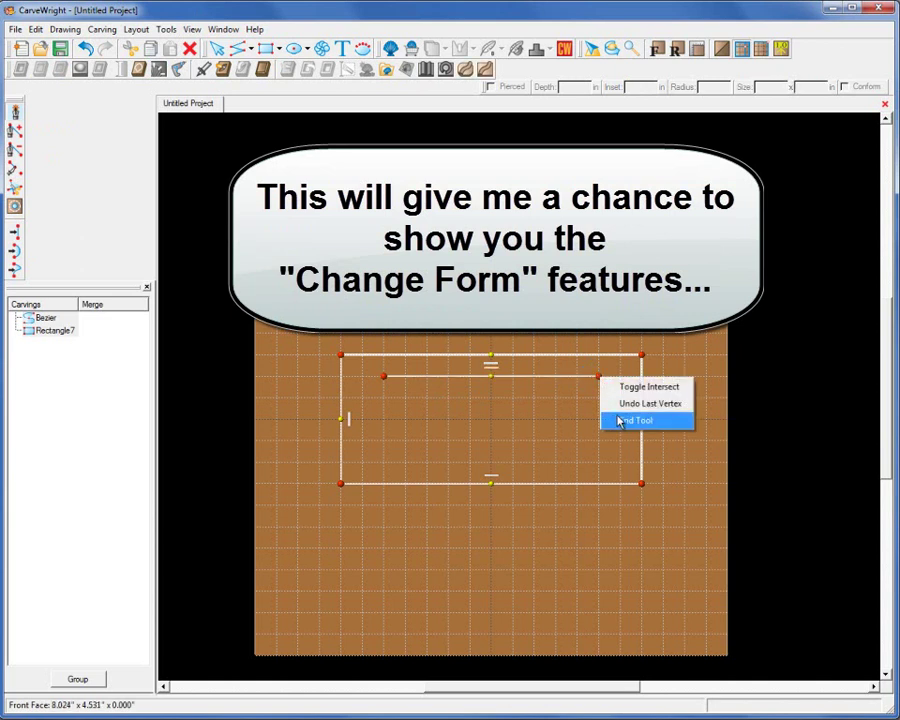
{"action": "left_click", "coordinate": [610, 416]}
{"action": "left_click", "coordinate": [15, 113]}
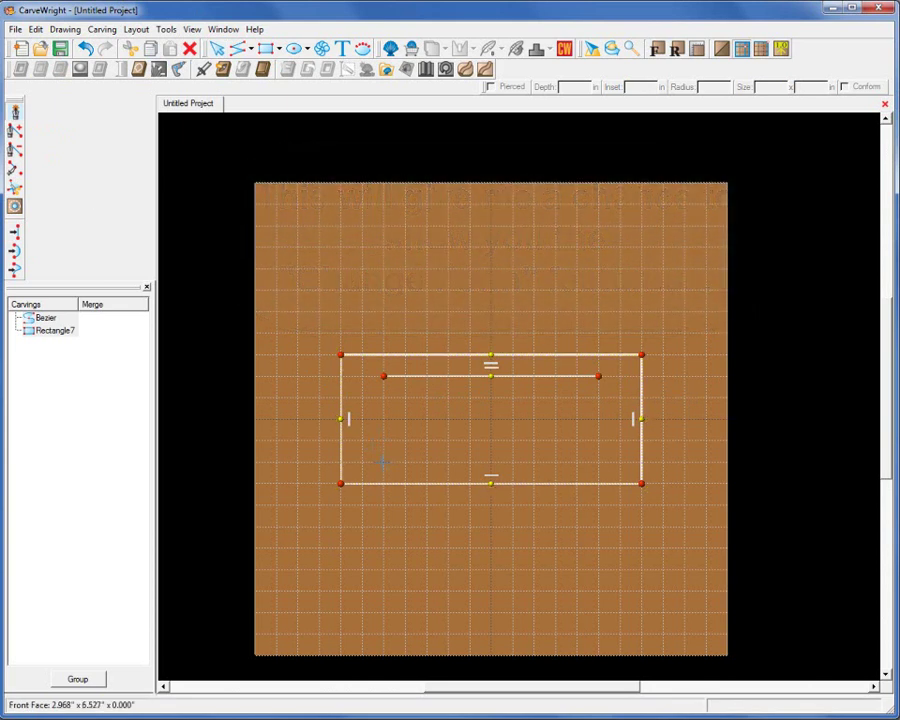
{"action": "left_click", "coordinate": [596, 462]}
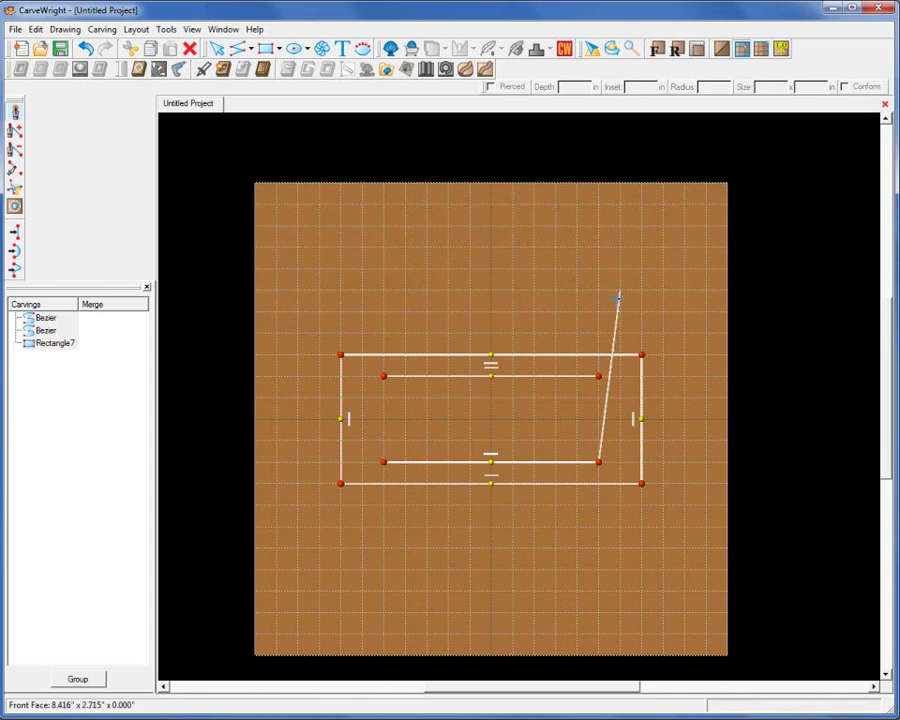
{"action": "right_click", "coordinate": [612, 331]}
{"action": "left_click", "coordinate": [641, 378]}
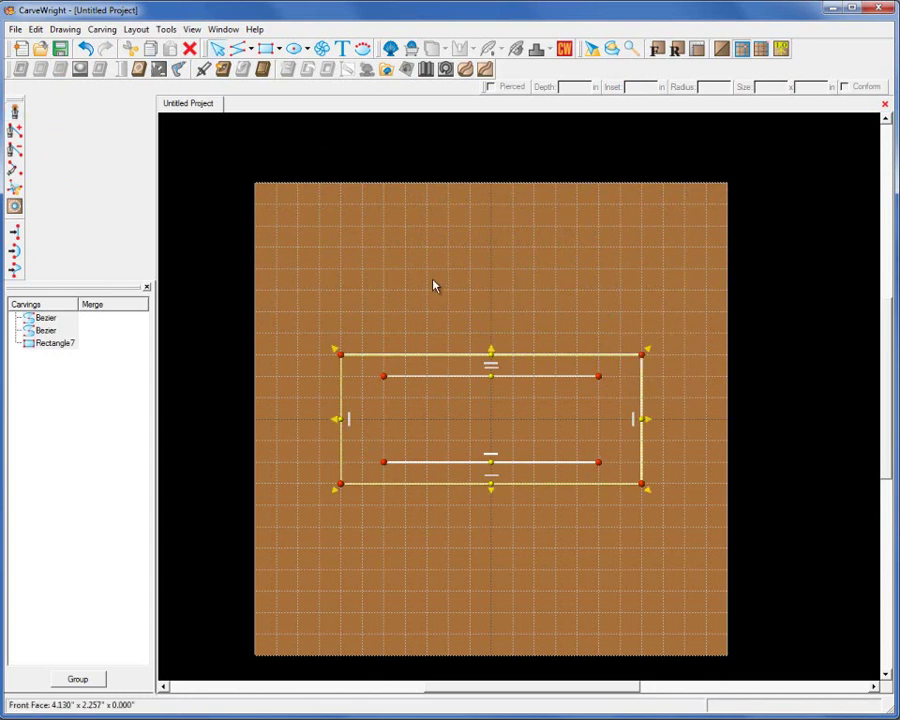
{"action": "left_click", "coordinate": [458, 336]}
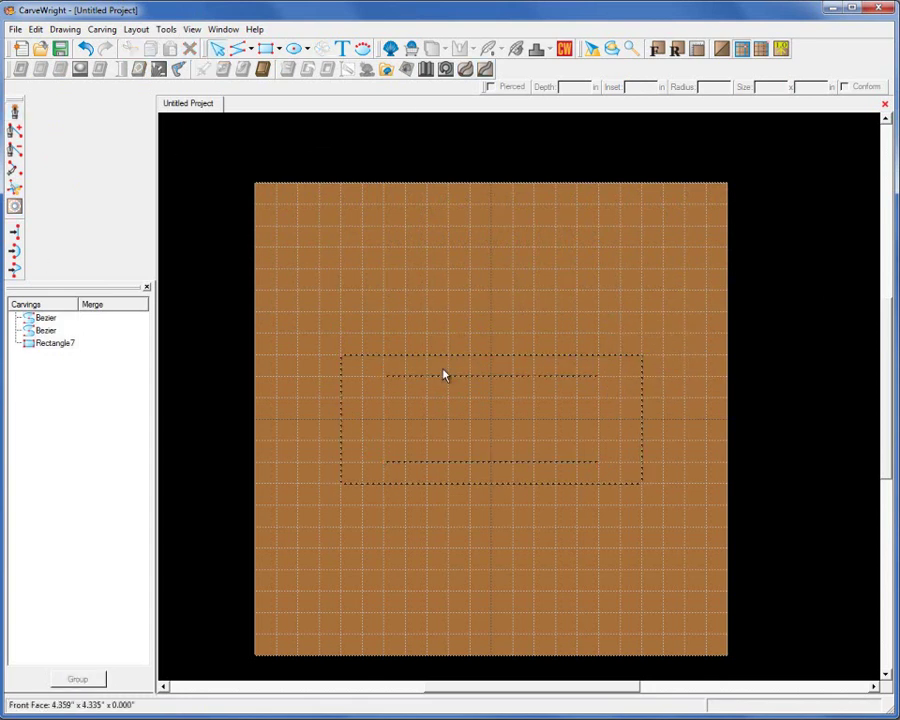
Step: Convert both horizontal lines inside the rectangle from segments to arcs
{"action": "left_click", "coordinate": [446, 377]}
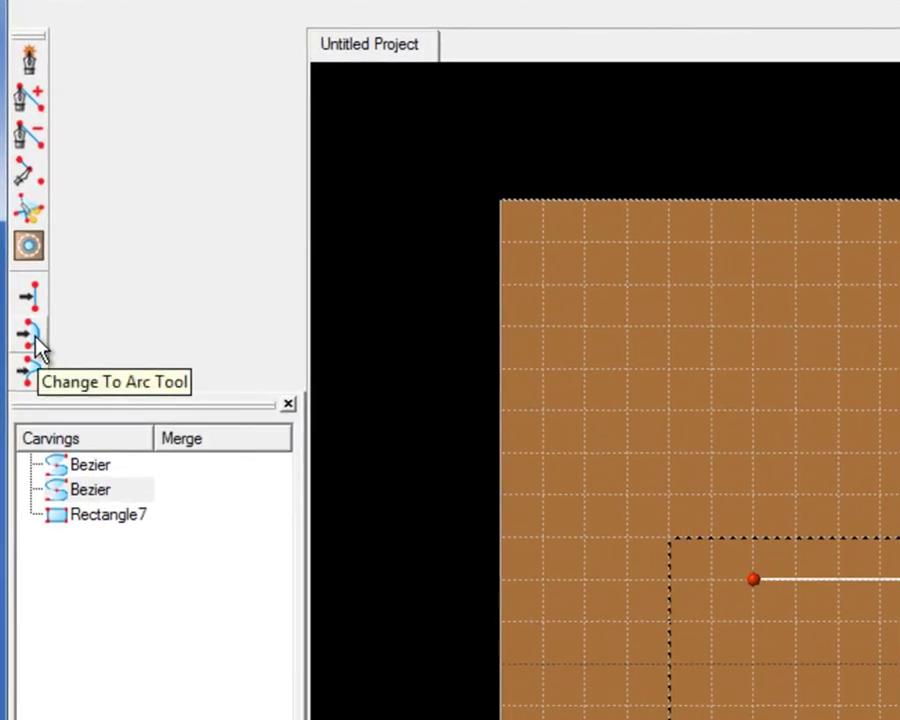
{"action": "left_click", "coordinate": [32, 336]}
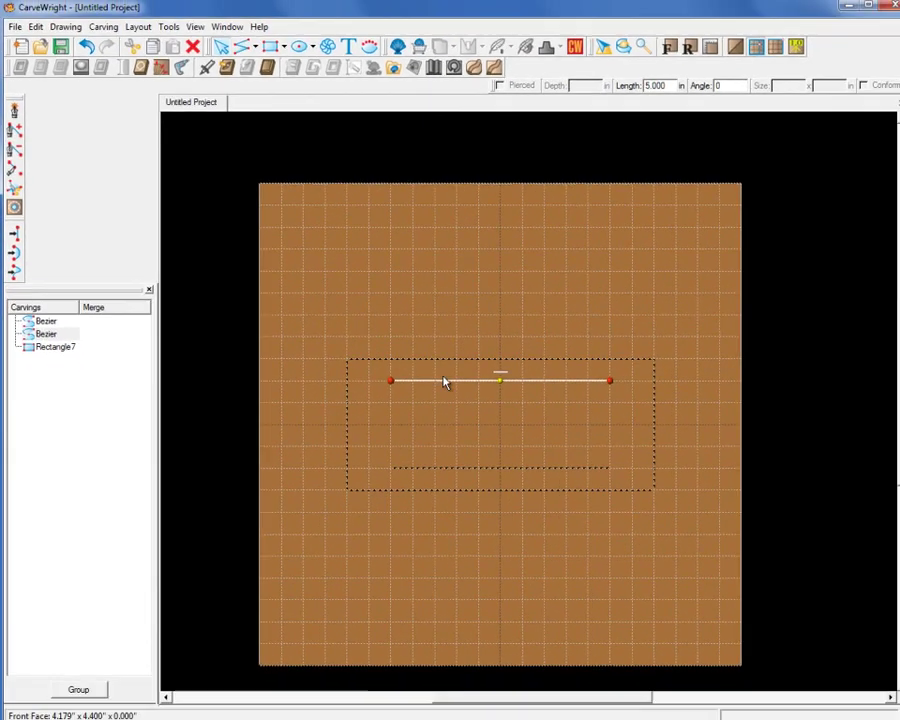
{"action": "right_click", "coordinate": [436, 378]}
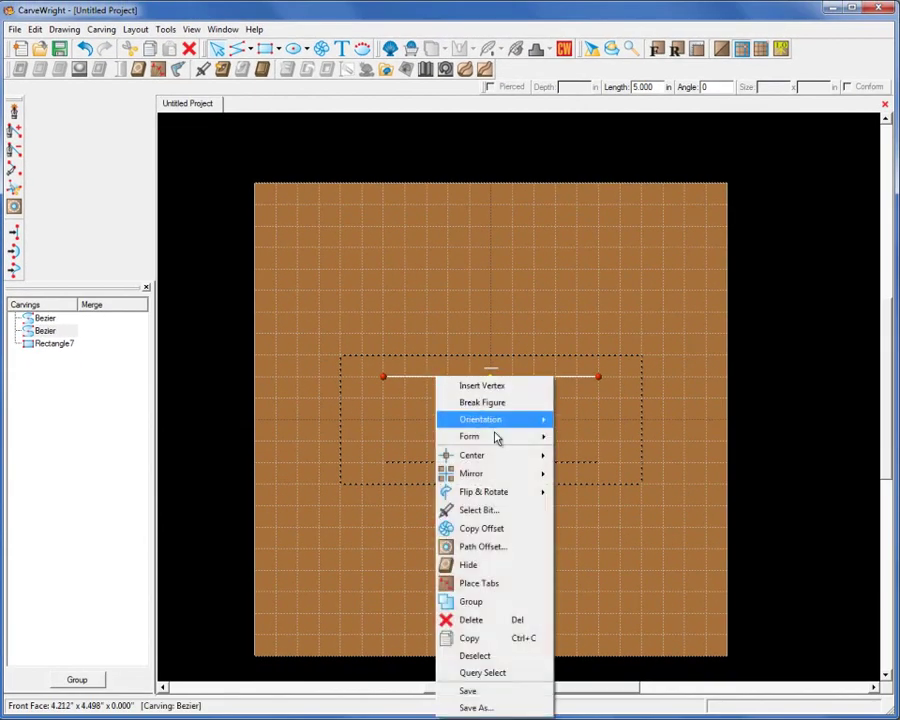
{"action": "mouse_move", "coordinate": [500, 441]}
{"action": "left_click", "coordinate": [576, 457]}
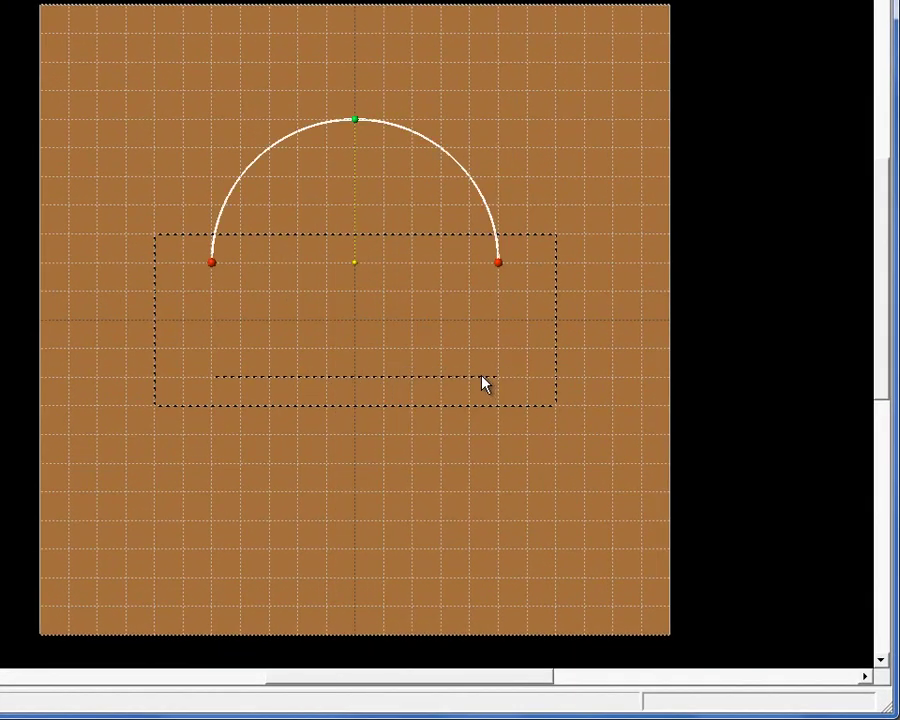
{"action": "left_click", "coordinate": [391, 377]}
{"action": "right_click", "coordinate": [391, 377]}
{"action": "mouse_move", "coordinate": [485, 466]}
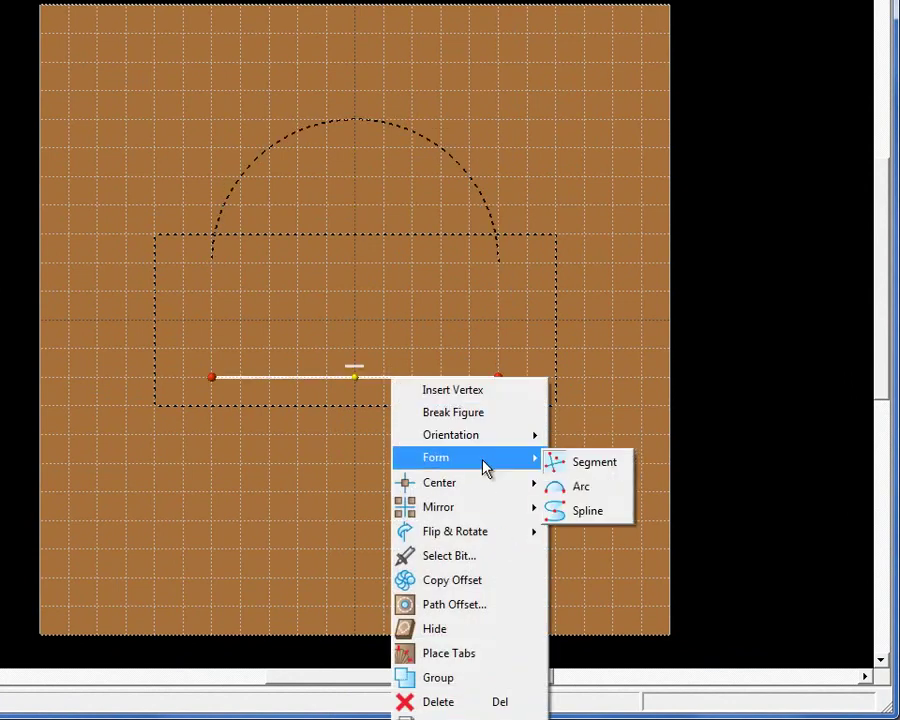
{"action": "left_click", "coordinate": [580, 487]}
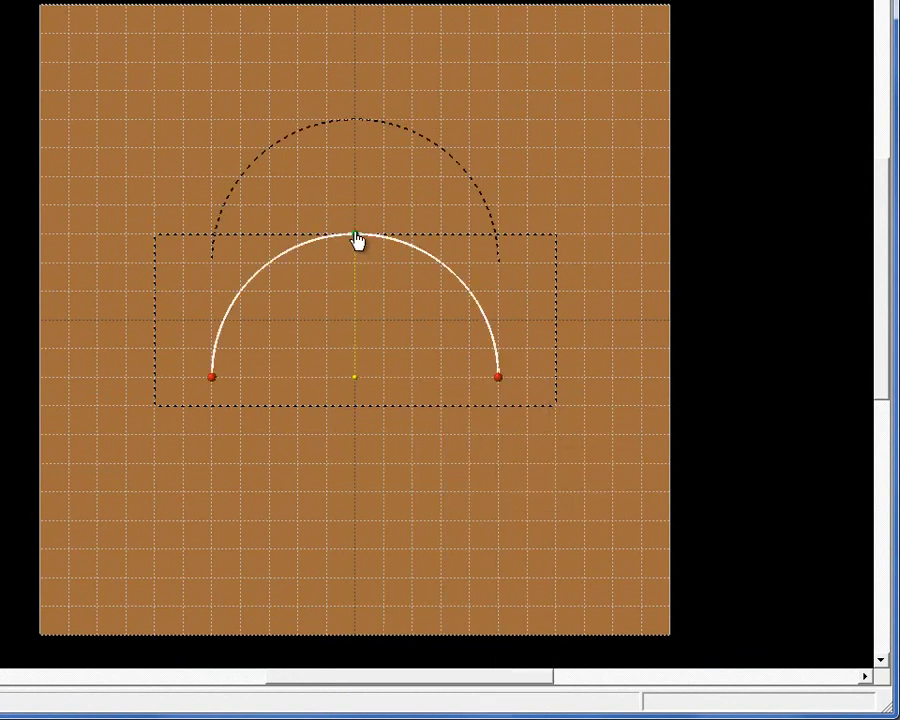
Step: Bow the lower arc downward and flatten the upper arc so each peaks about 1.5 in beyond its endpoints
{"action": "left_click_drag", "start_coordinate": [356, 240], "coordinate": [356, 471]}
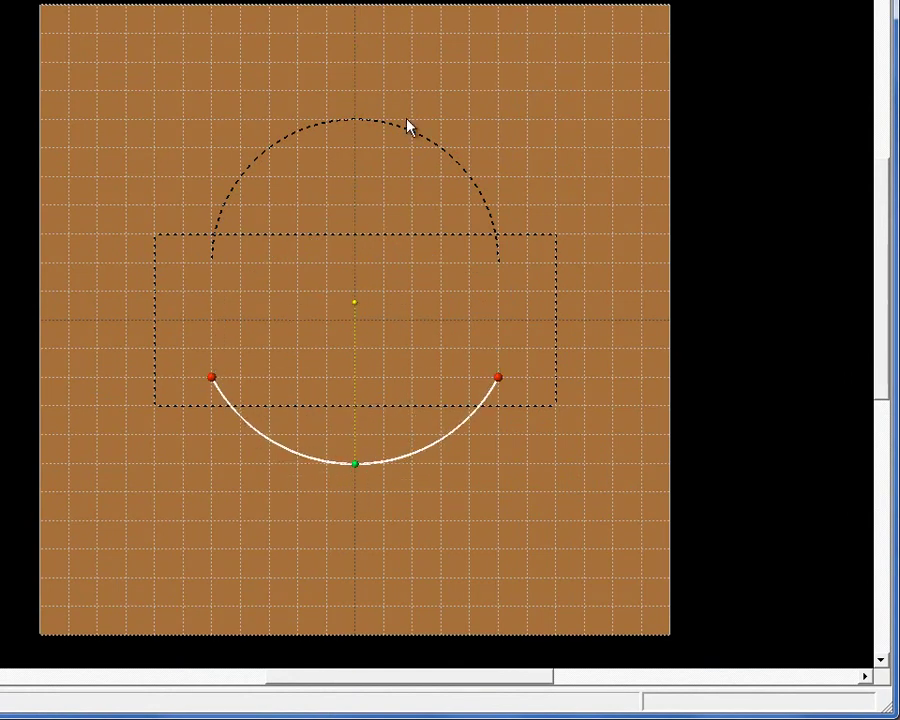
{"action": "left_click", "coordinate": [377, 126]}
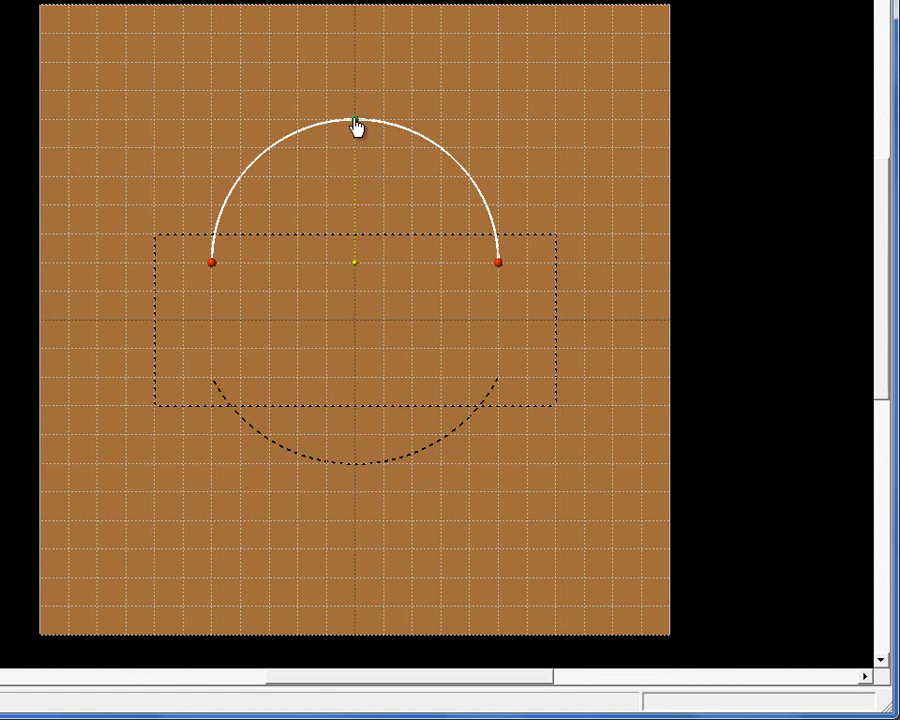
{"action": "left_click_drag", "start_coordinate": [359, 163], "coordinate": [359, 176]}
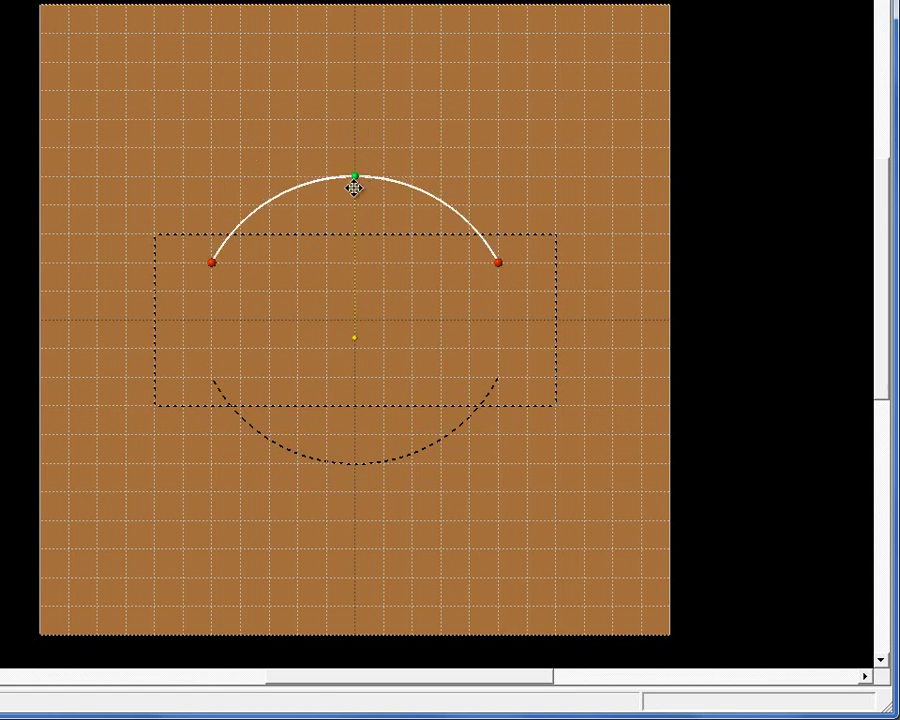
Step: Select the rectangle and both arcs, and trim away the rectangle's upper and lower edge sections lying inside the arcs
{"action": "left_click", "coordinate": [276, 90]}
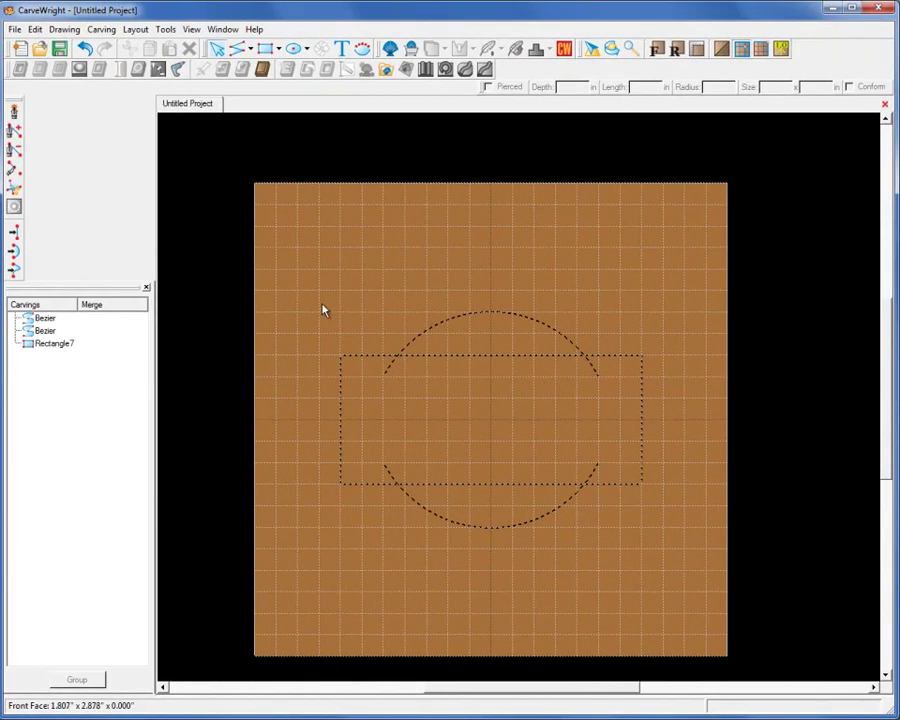
{"action": "key", "text": "ctrl+a"}
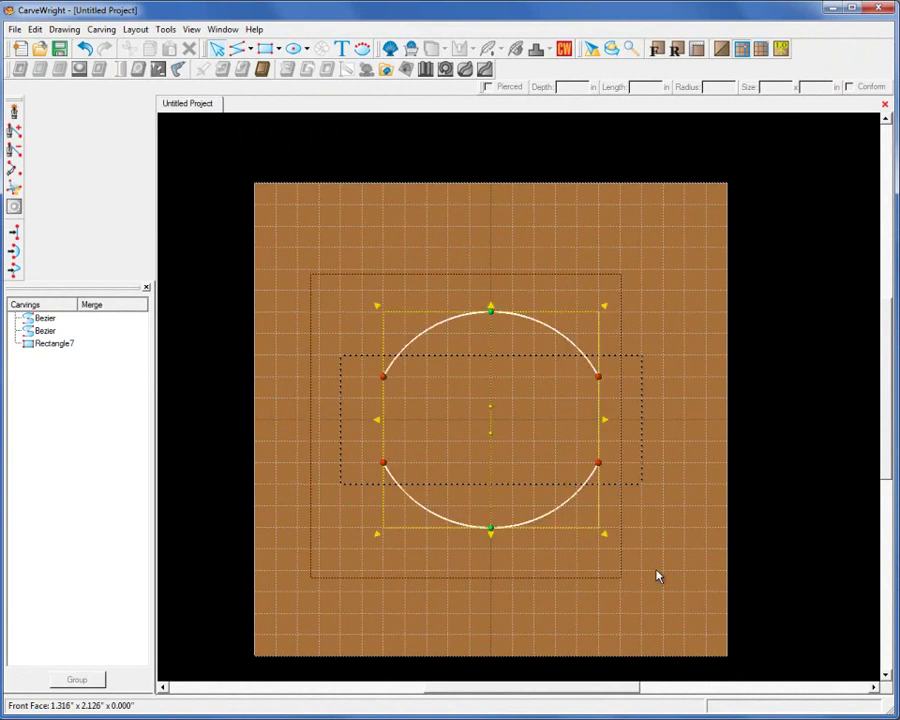
{"action": "left_click_drag", "start_coordinate": [681, 572], "coordinate": [678, 560]}
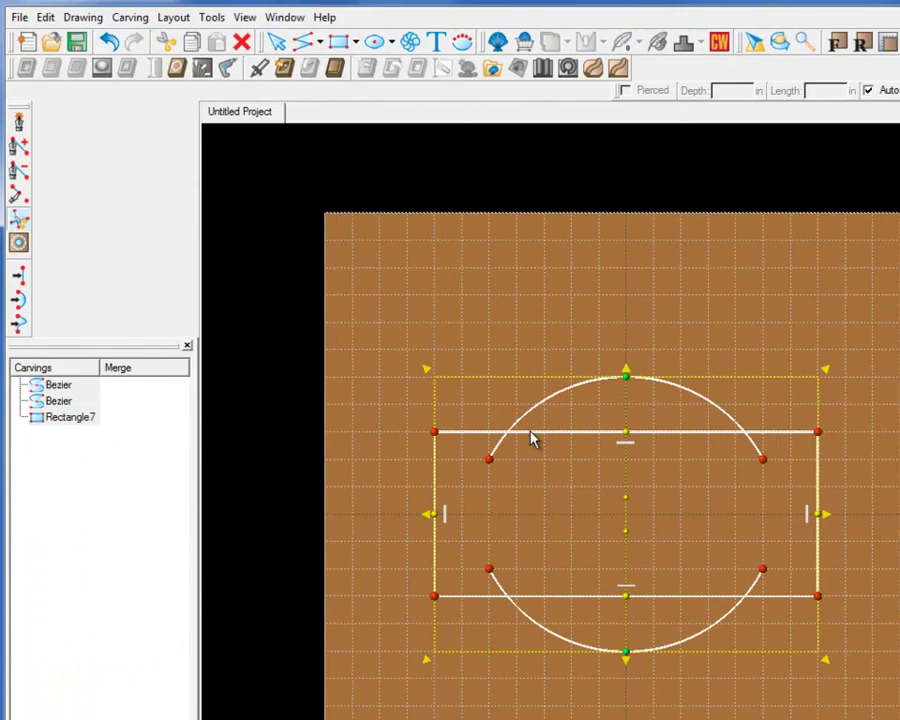
{"action": "left_click", "coordinate": [532, 438]}
{"action": "left_click", "coordinate": [475, 486]}
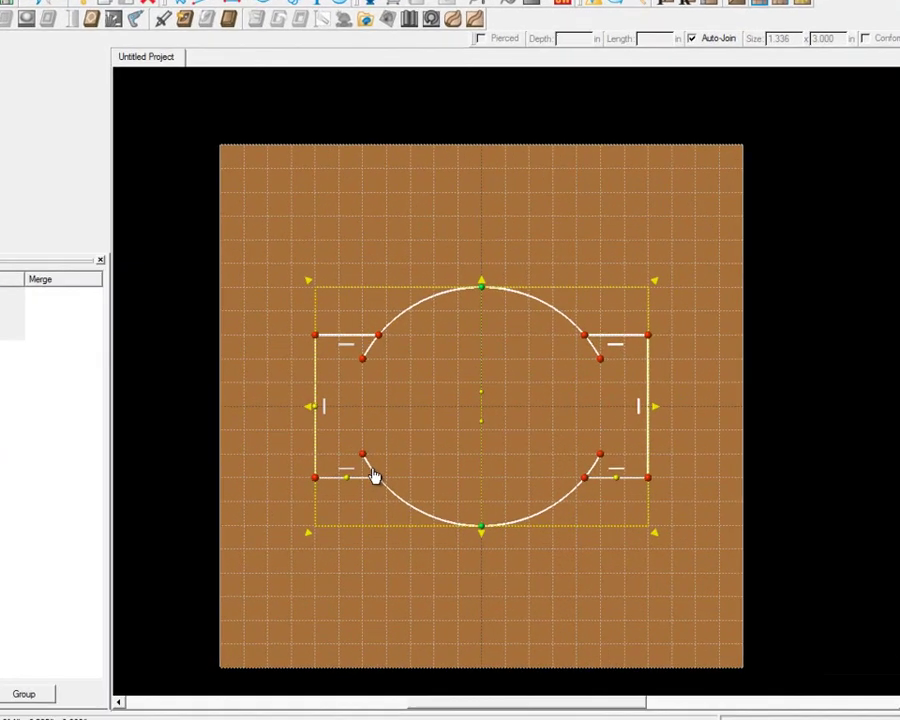
Step: Trim the four arc ends that extend inside the rectangle, and select the resulting closed outline
{"action": "left_click", "coordinate": [395, 483]}
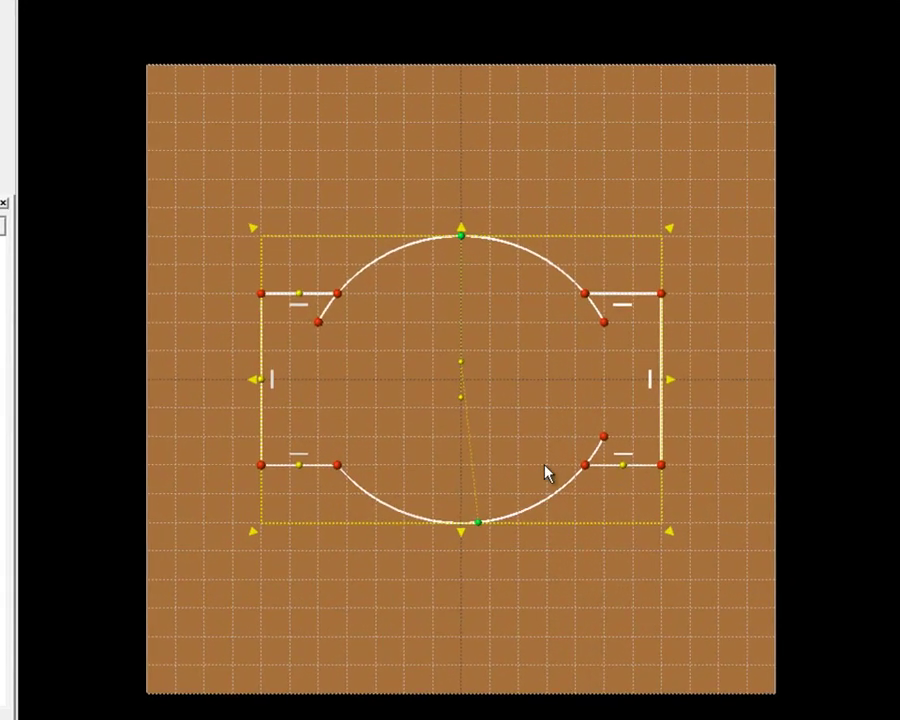
{"action": "left_click", "coordinate": [597, 455]}
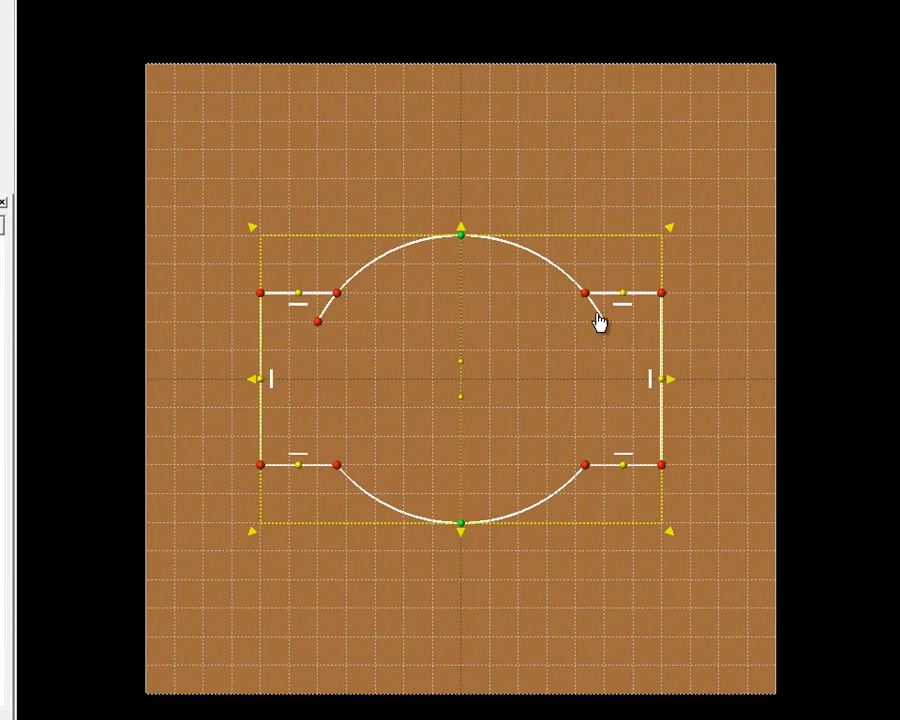
{"action": "left_click", "coordinate": [599, 322]}
{"action": "left_click", "coordinate": [333, 312]}
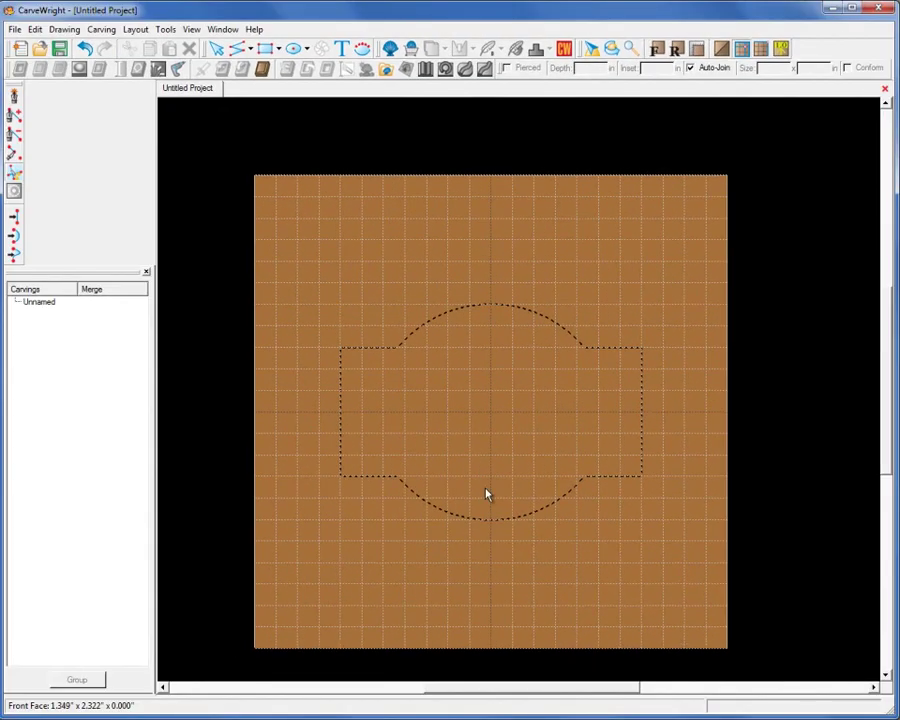
{"action": "left_click_drag", "start_coordinate": [311, 275], "coordinate": [723, 532]}
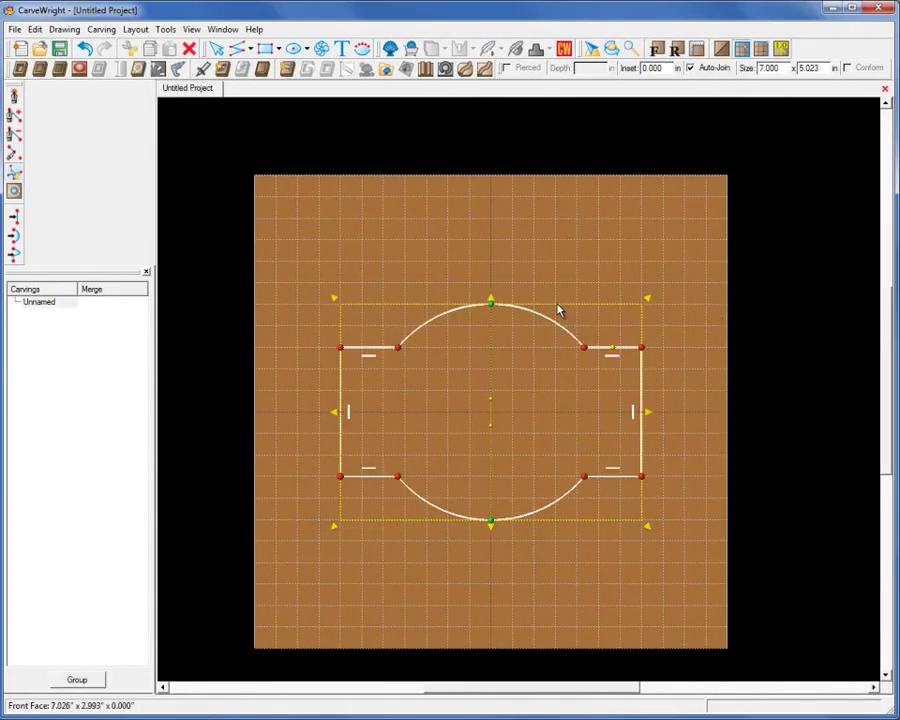
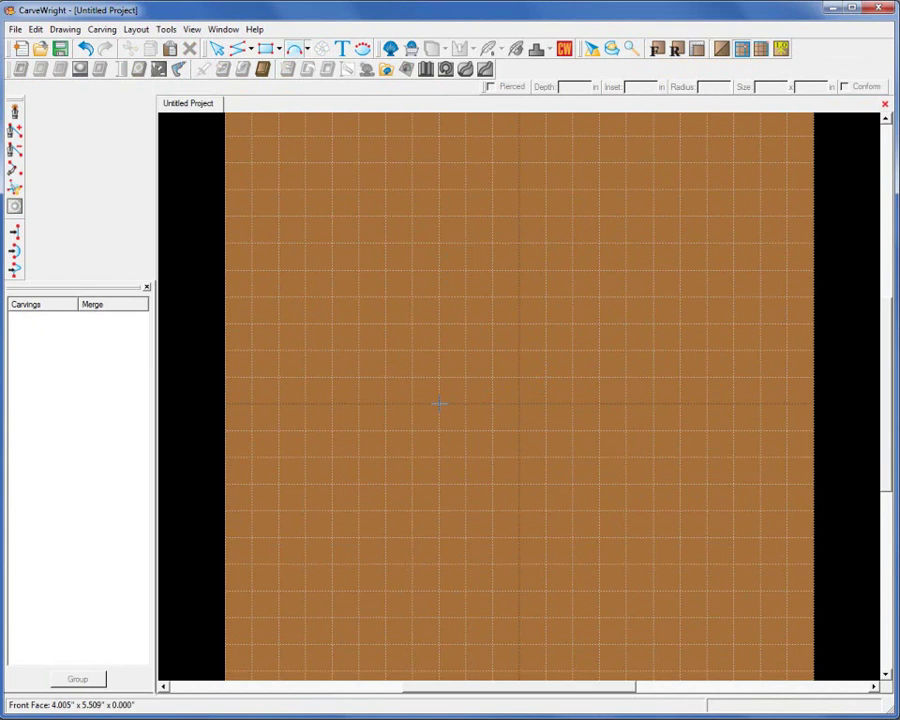
Step: Draw a 3 in circle centered on the board from two opposing 1.5 in radius arcs, and deselect it
{"action": "left_click_drag", "start_coordinate": [439, 404], "coordinate": [597, 404]}
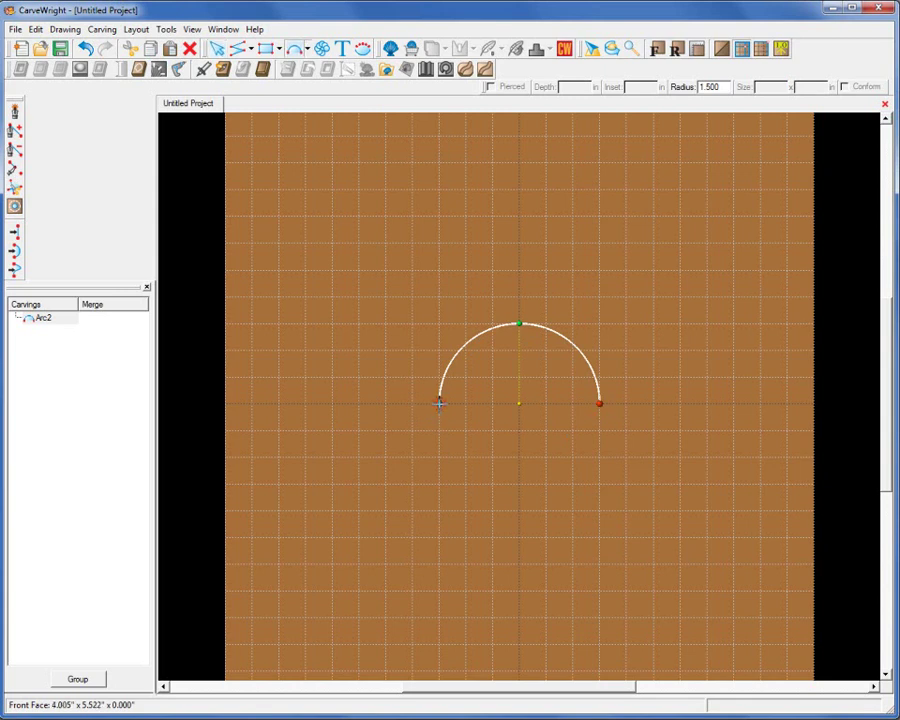
{"action": "left_click_drag", "start_coordinate": [439, 403], "coordinate": [599, 404]}
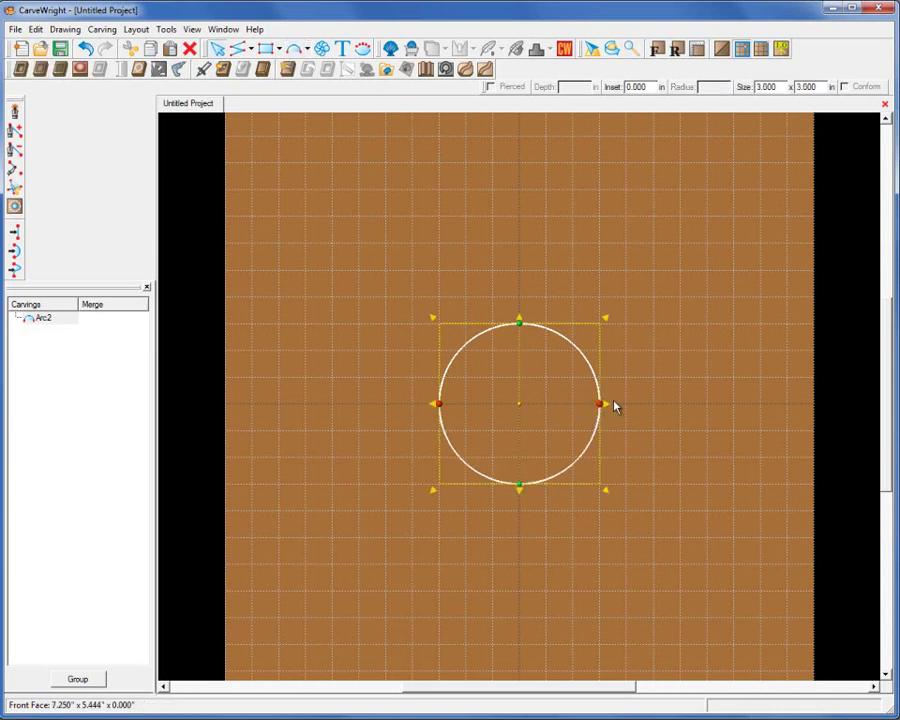
{"action": "left_click", "coordinate": [657, 381]}
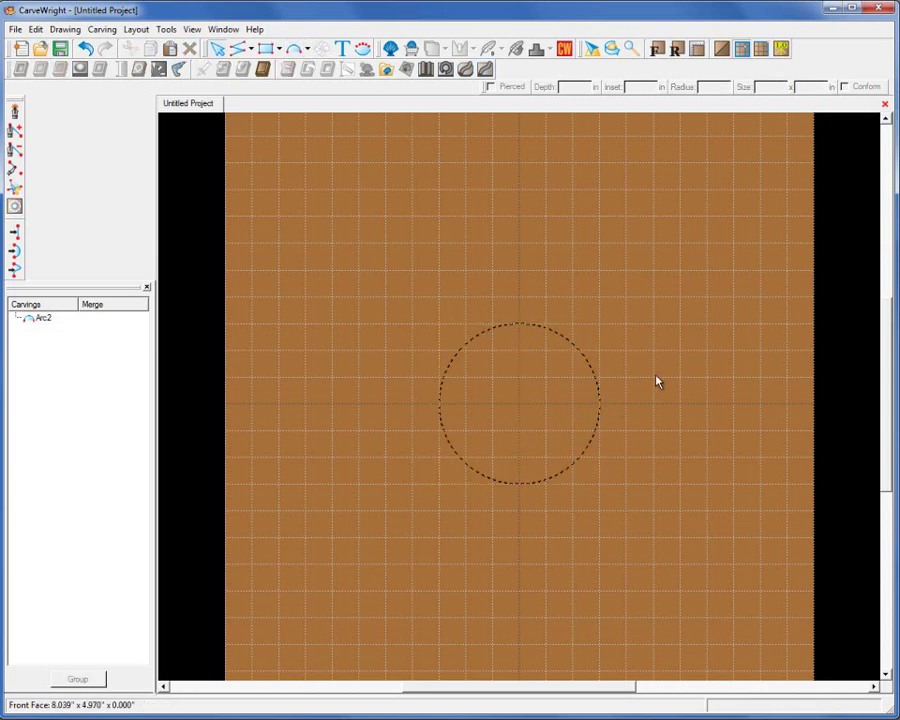
Step: Draw a closed irregular nine-point shape of connected lines, about 4.5 by 5.5 in, overlapping the circle's left side
{"action": "left_click", "coordinate": [252, 50]}
{"action": "left_click", "coordinate": [275, 85]}
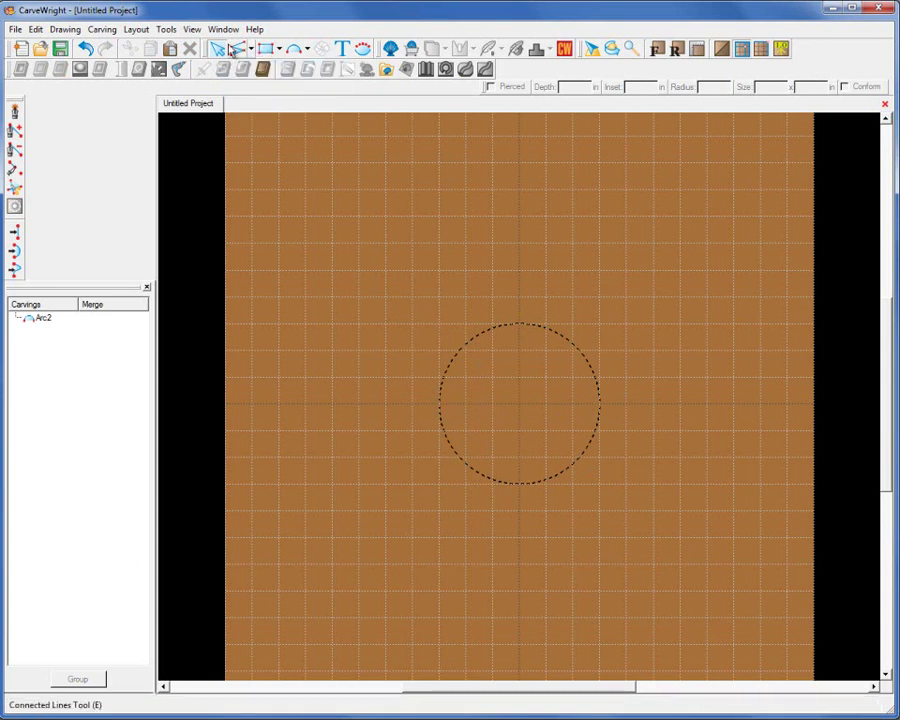
{"action": "left_click", "coordinate": [411, 322]}
{"action": "left_click", "coordinate": [438, 348]}
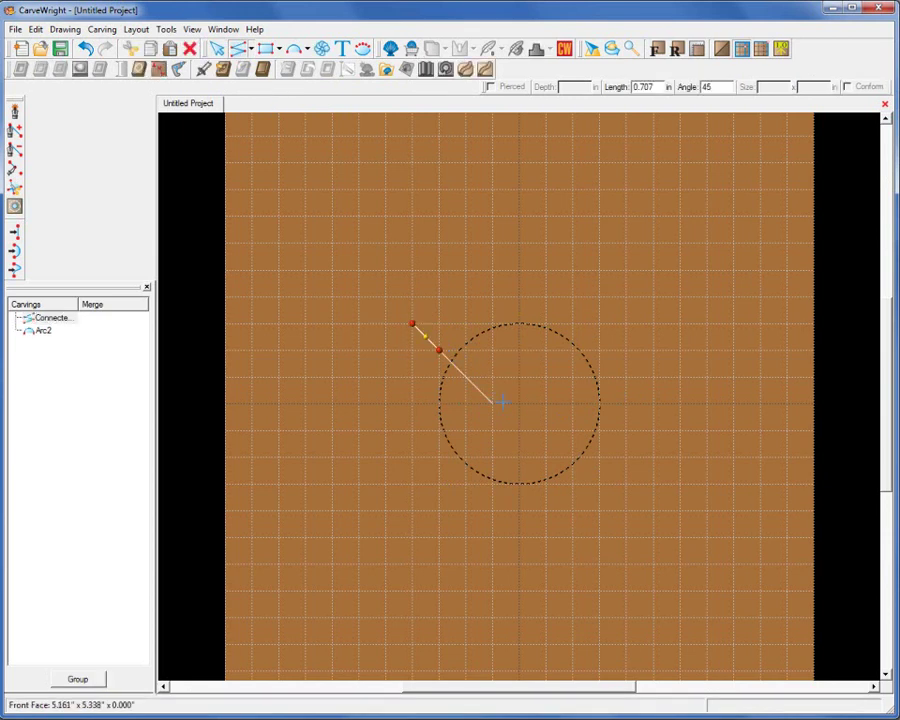
{"action": "left_click", "coordinate": [494, 404]}
{"action": "left_click", "coordinate": [385, 537]}
{"action": "left_click", "coordinate": [332, 376]}
{"action": "left_click", "coordinate": [358, 270]}
{"action": "left_click", "coordinate": [465, 243]}
{"action": "left_click", "coordinate": [573, 243]}
{"action": "left_click", "coordinate": [546, 349]}
{"action": "left_click", "coordinate": [411, 324]}
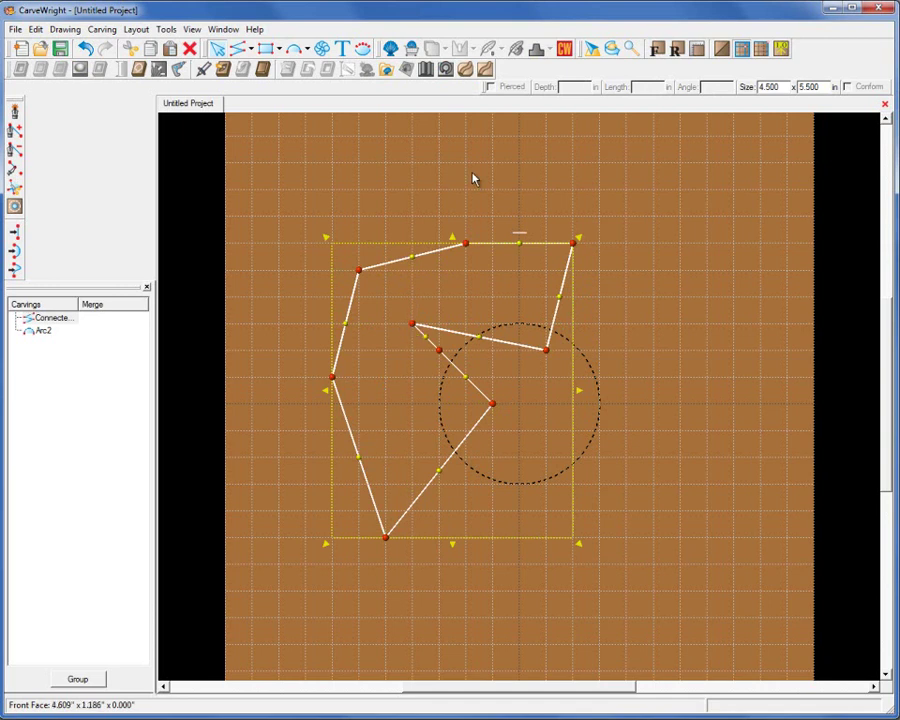
Step: Select the irregular shape and the circle, and trim their overlapping inner line and arc sections with the Trim tool
{"action": "mouse_move", "coordinate": [267, 195]}
{"action": "left_mouse_down"}
{"action": "mouse_move", "coordinate": [621, 536]}
{"action": "mouse_move", "coordinate": [643, 575]}
{"action": "left_mouse_up"}
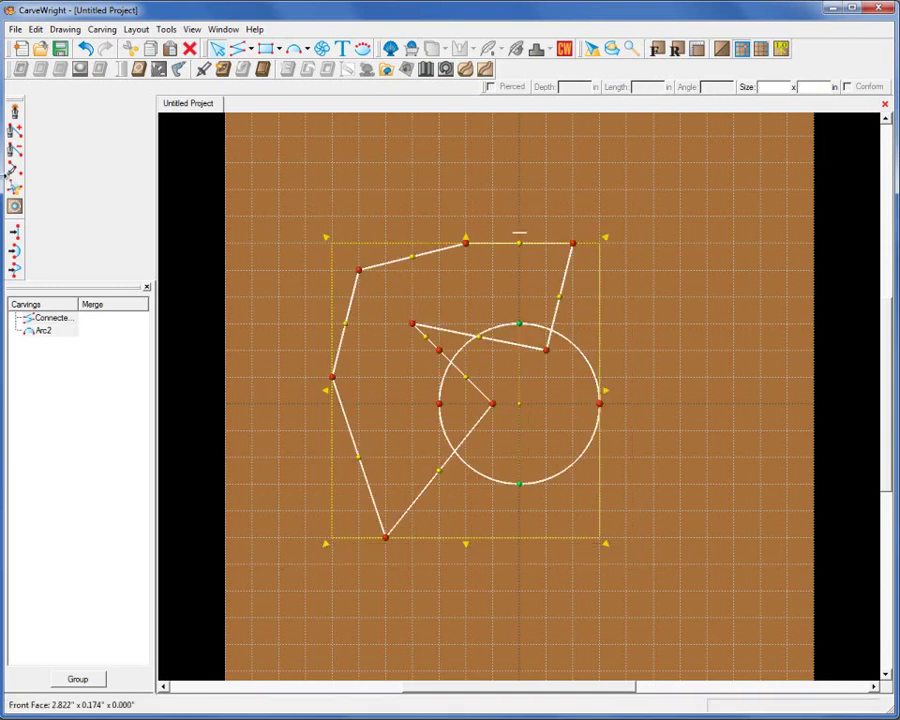
{"action": "left_click", "coordinate": [15, 190]}
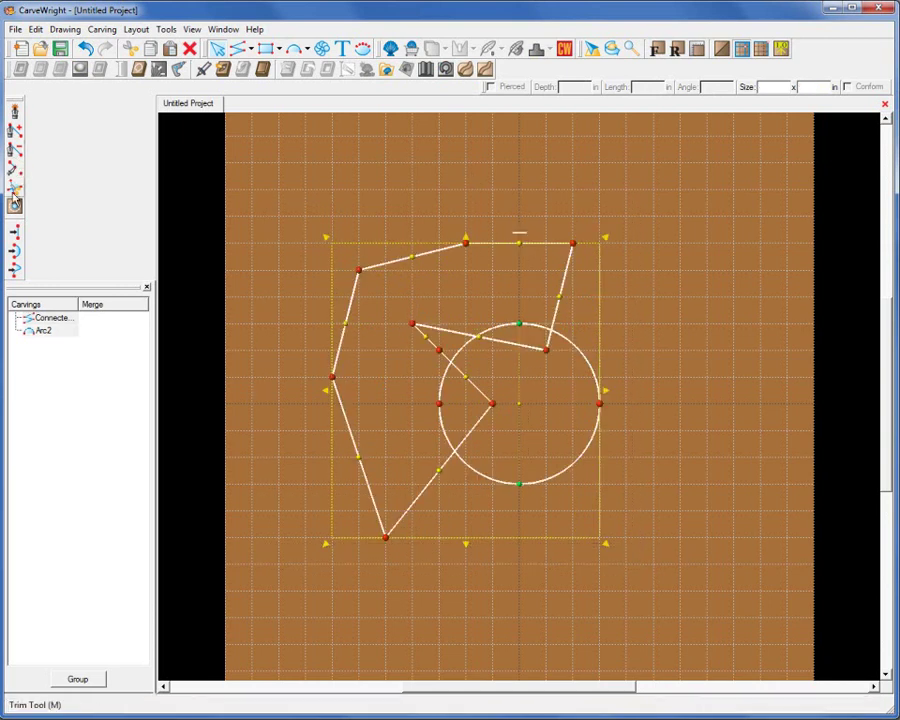
{"action": "left_click", "coordinate": [525, 352]}
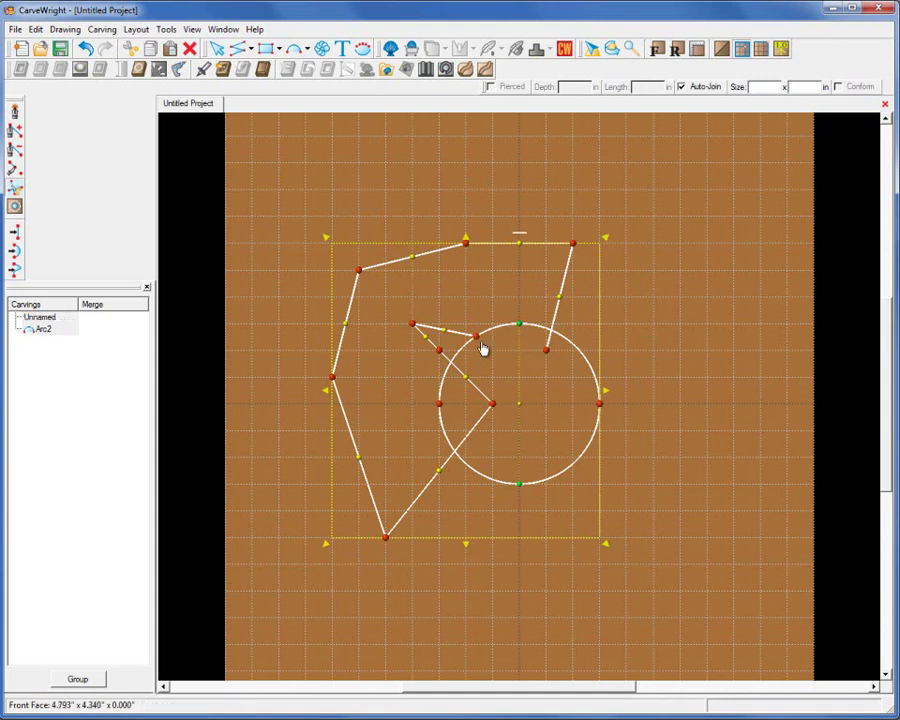
{"action": "left_click", "coordinate": [456, 332]}
{"action": "left_click", "coordinate": [460, 372]}
{"action": "left_click", "coordinate": [436, 348]}
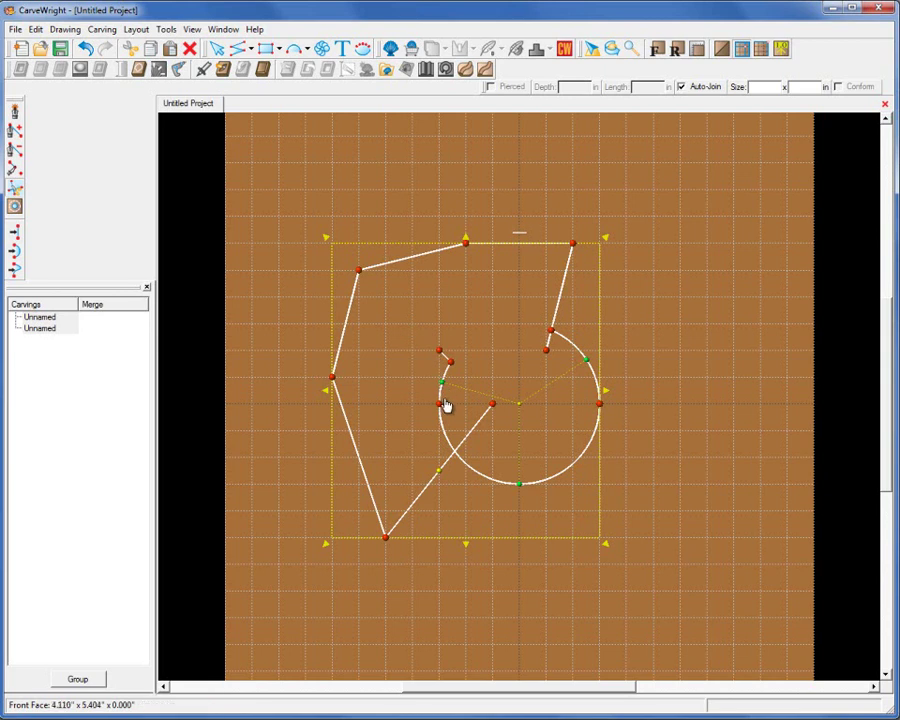
{"action": "left_click", "coordinate": [444, 428]}
{"action": "left_click", "coordinate": [470, 430]}
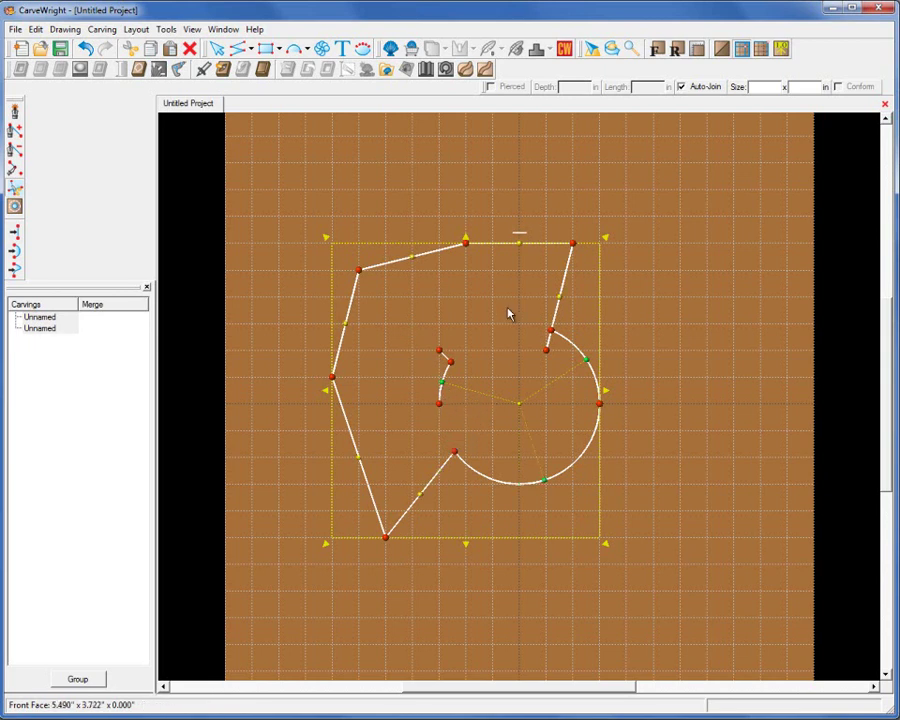
Step: Delete the leftover fragment inside the trimmed shape, and select the remaining outline
{"action": "left_click", "coordinate": [465, 333]}
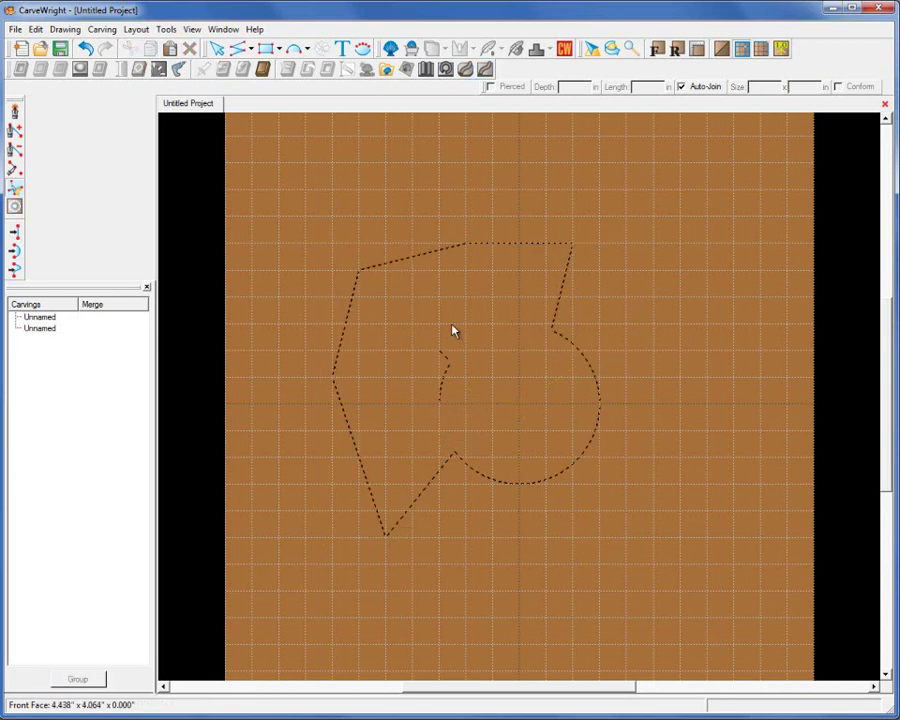
{"action": "left_click", "coordinate": [446, 394]}
{"action": "key", "text": "Delete"}
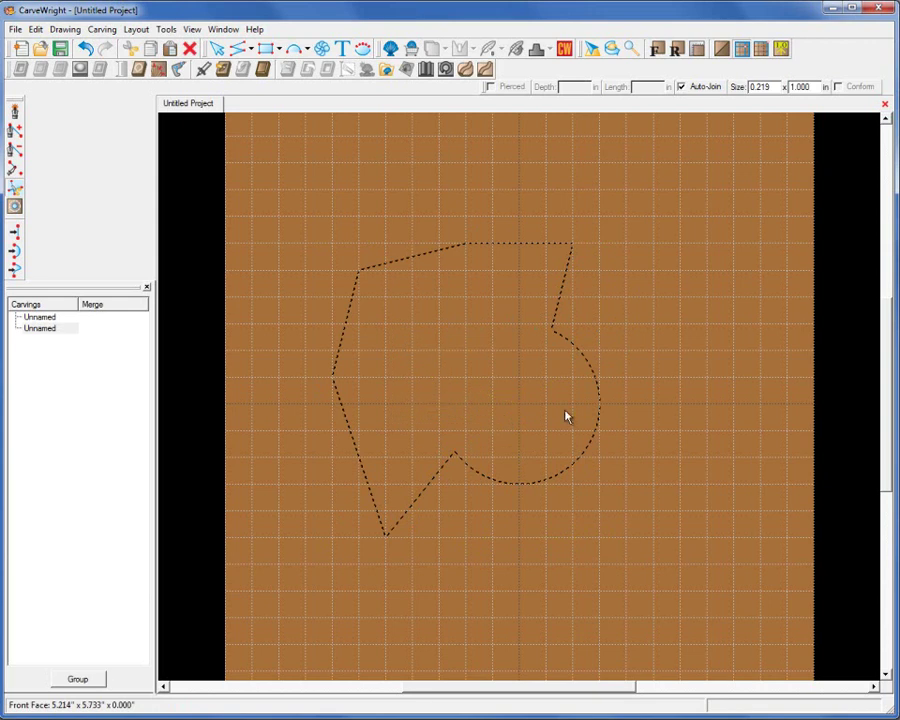
{"action": "left_click_drag", "start_coordinate": [245, 218], "coordinate": [650, 575]}
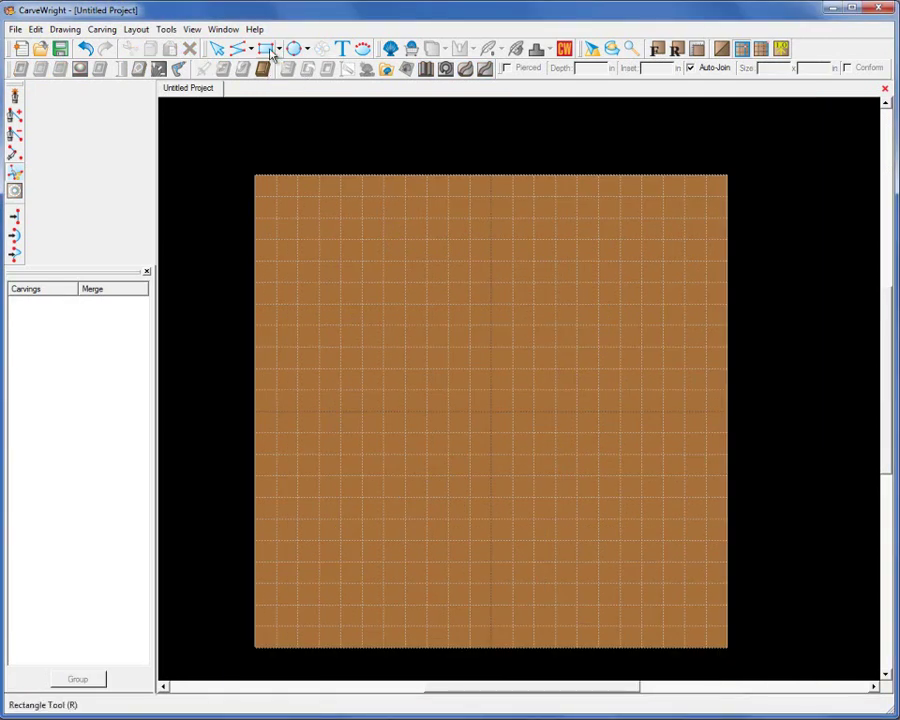
Step: Draw a 6 by 1.5 in rectangle across the middle of the empty board as an arrow shaft, and deselect it
{"action": "key", "text": "r"}
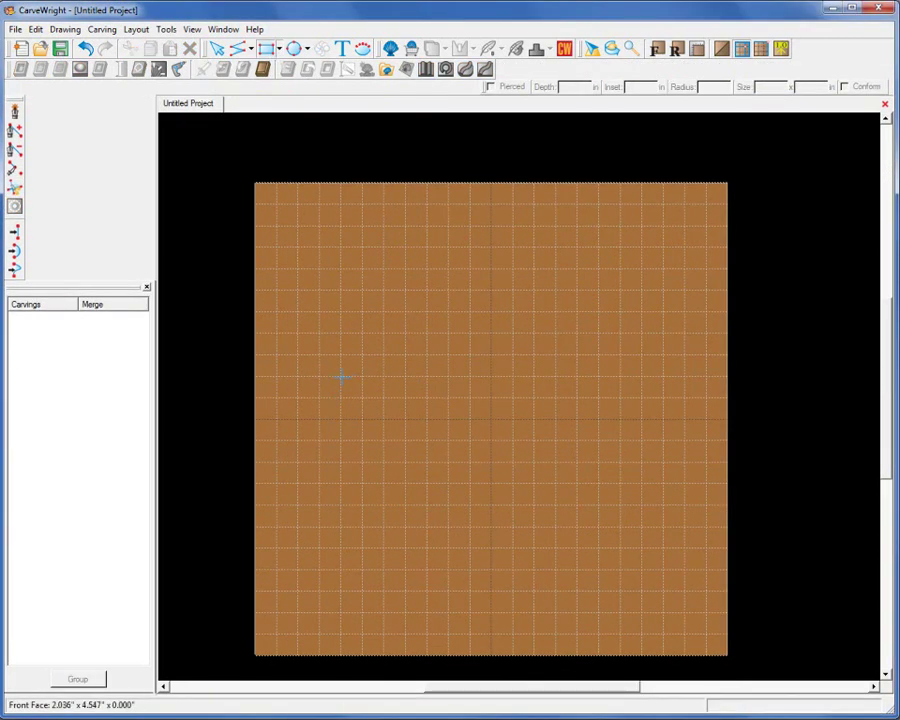
{"action": "left_click_drag", "start_coordinate": [340, 378], "coordinate": [599, 441]}
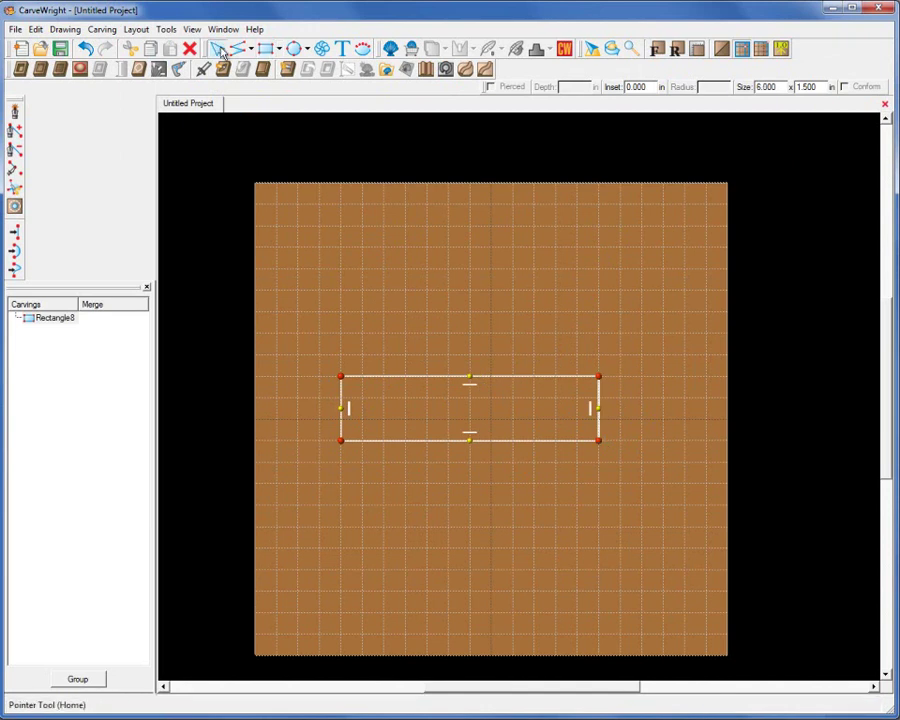
{"action": "left_click", "coordinate": [252, 50]}
{"action": "left_click", "coordinate": [280, 88]}
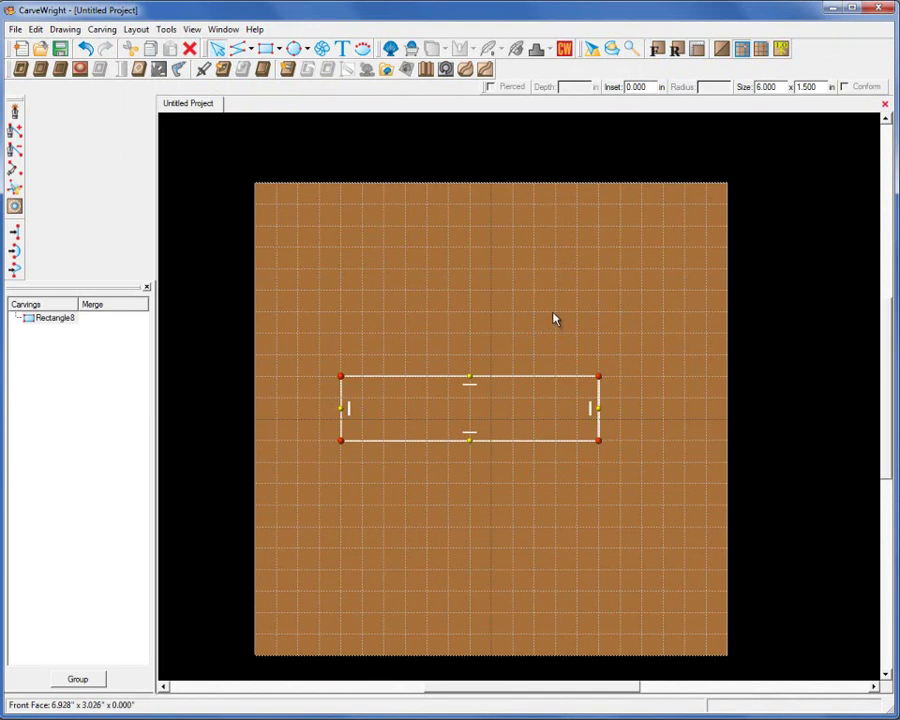
{"action": "left_click", "coordinate": [552, 464]}
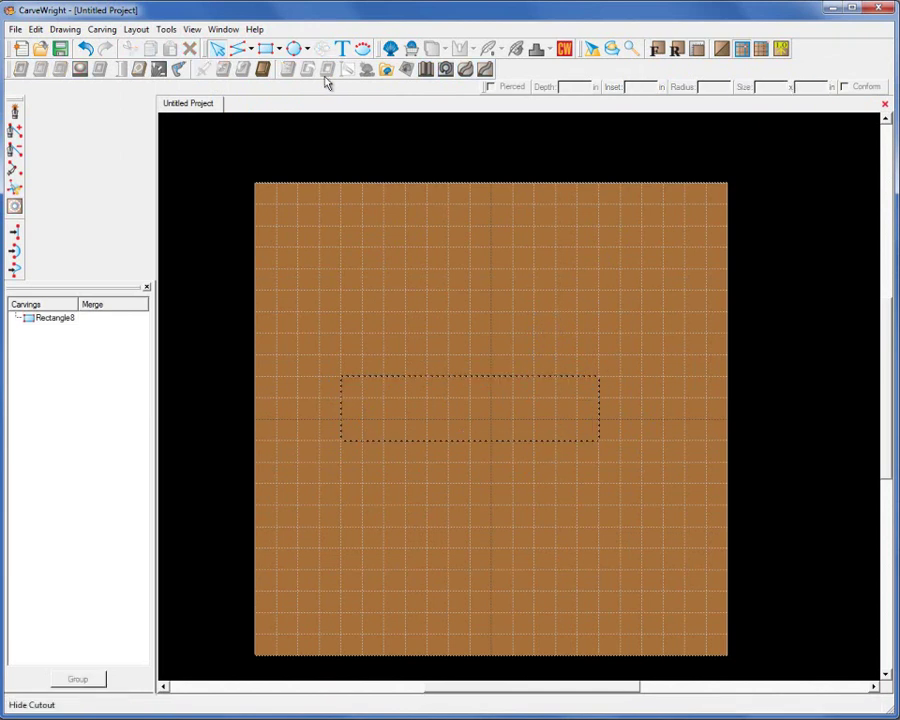
Step: Draw a closed right-pointing triangle of connected lines, 2.5 by 4.5 in, overlapping the rectangle's right end
{"action": "left_click", "coordinate": [237, 50]}
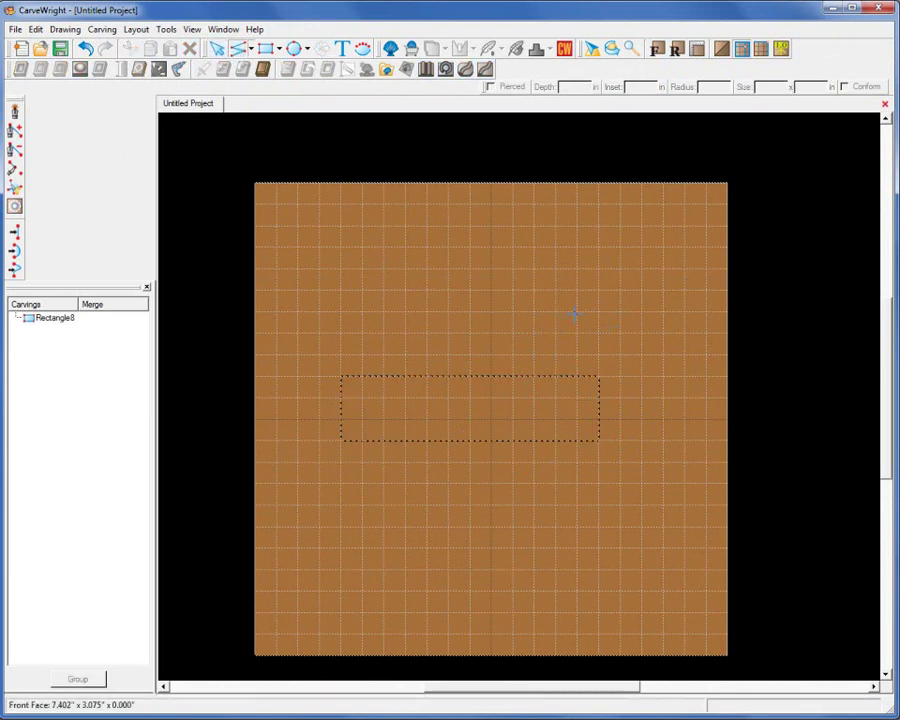
{"action": "left_click", "coordinate": [577, 312]}
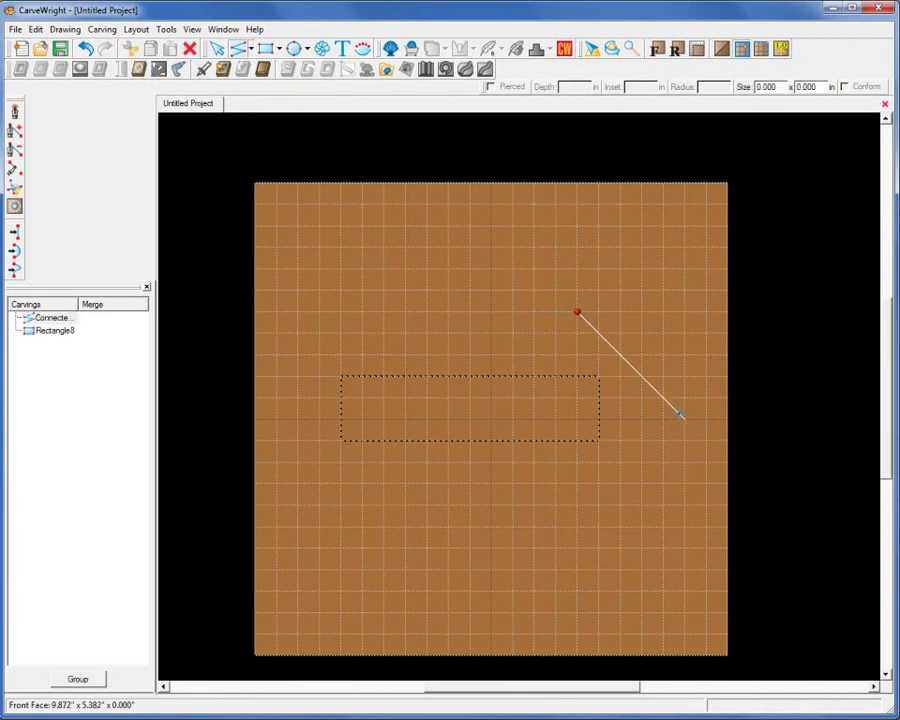
{"action": "left_click", "coordinate": [683, 419]}
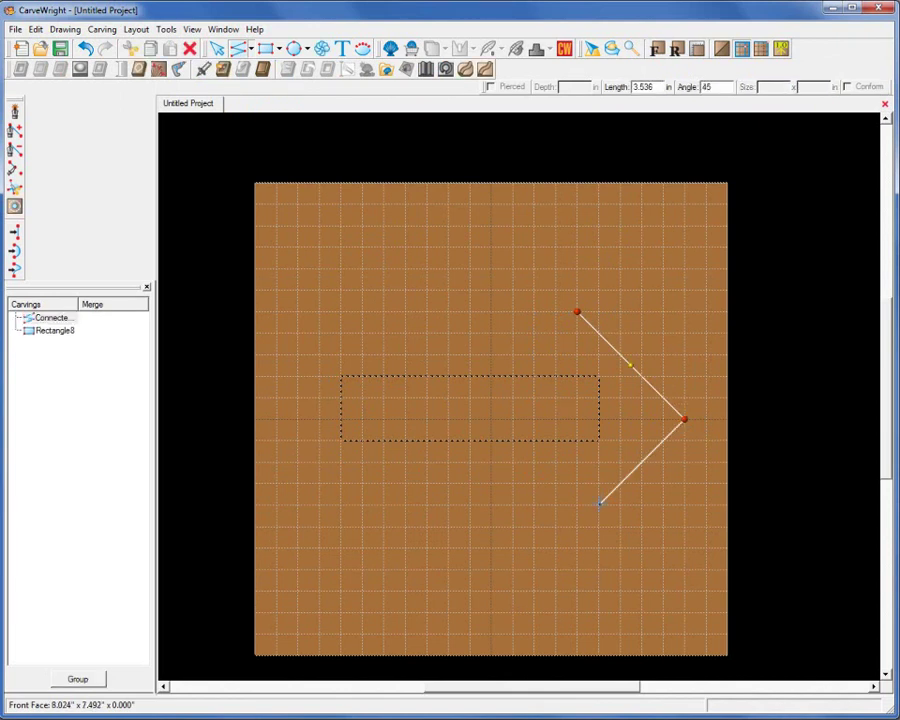
{"action": "double_click", "coordinate": [577, 505]}
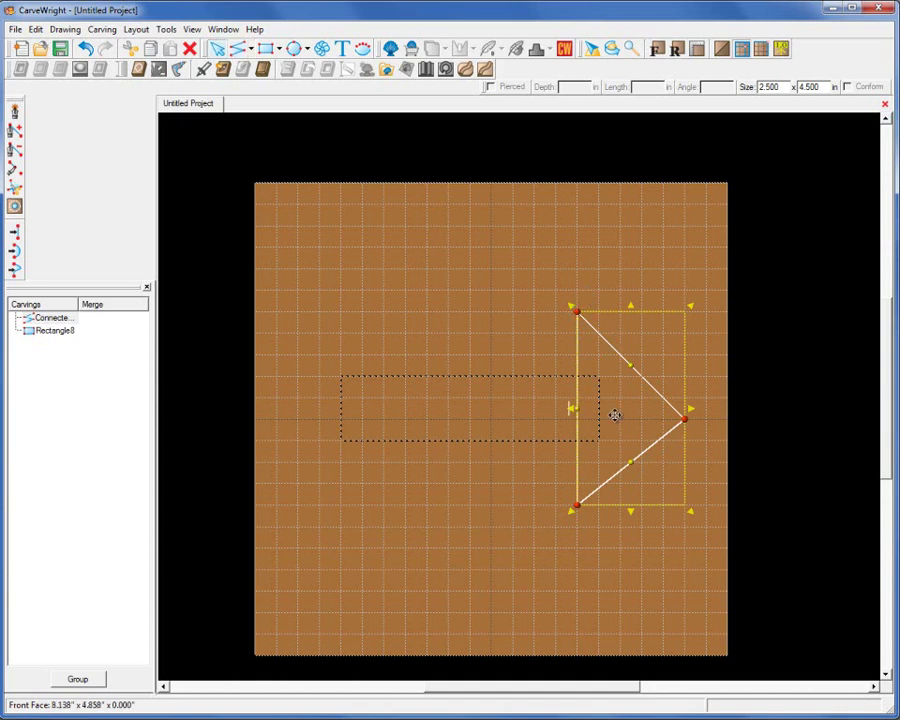
{"action": "left_click", "coordinate": [578, 315]}
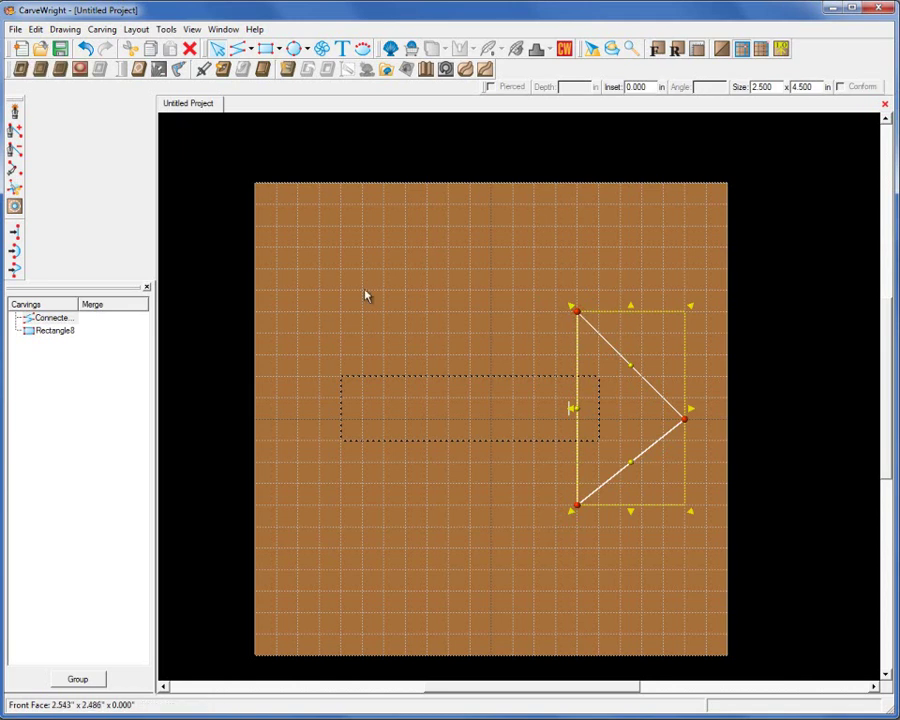
Step: Select the rectangle and the triangle, trim their overlapping inner lines into a single arrow outline, and check it by reselecting and deselecting it
{"action": "left_click_drag", "start_coordinate": [325, 290], "coordinate": [707, 532]}
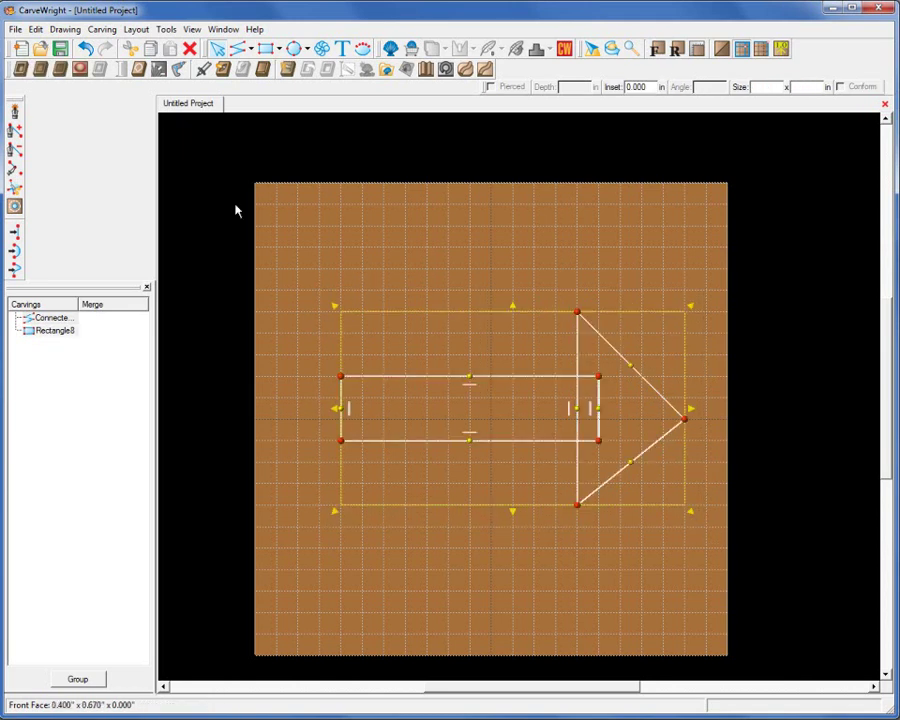
{"action": "left_click", "coordinate": [15, 204]}
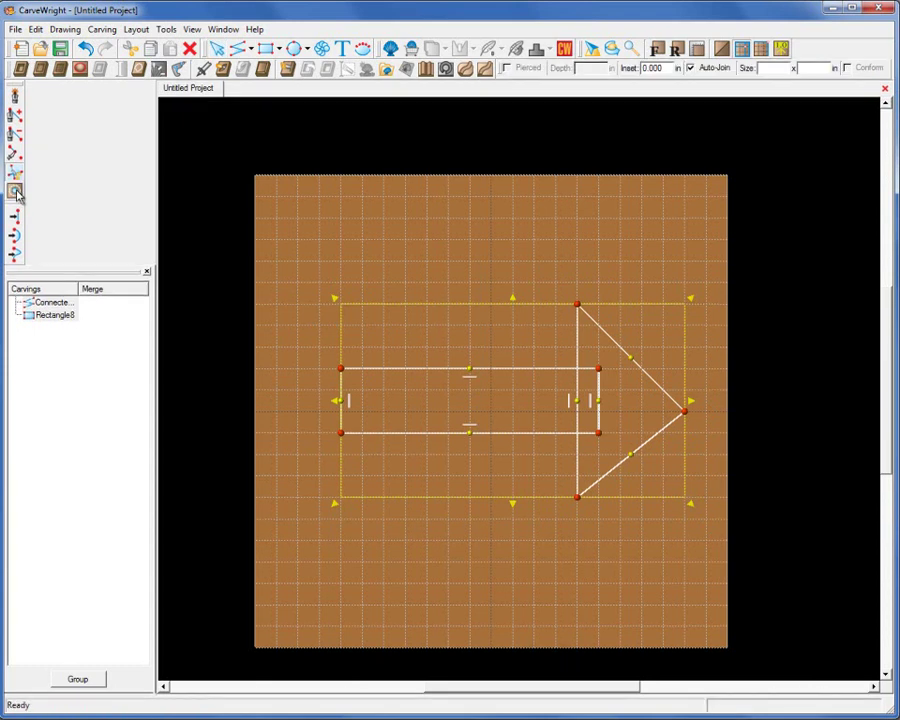
{"action": "left_click", "coordinate": [589, 370]}
{"action": "left_click", "coordinate": [598, 395]}
{"action": "left_click", "coordinate": [577, 426]}
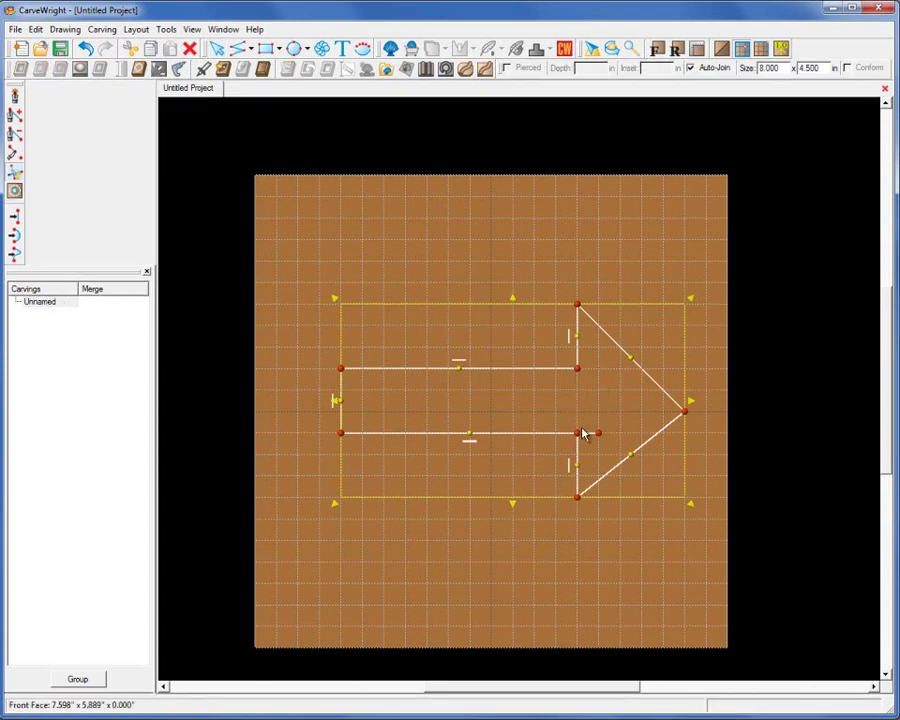
{"action": "left_click", "coordinate": [555, 241]}
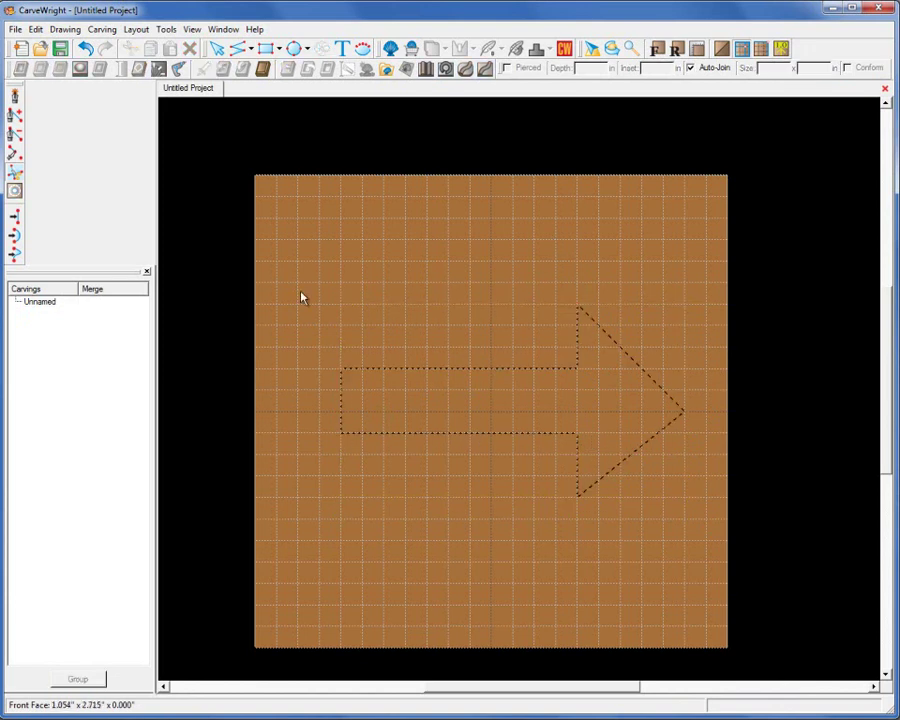
{"action": "left_click_drag", "start_coordinate": [307, 260], "coordinate": [695, 532]}
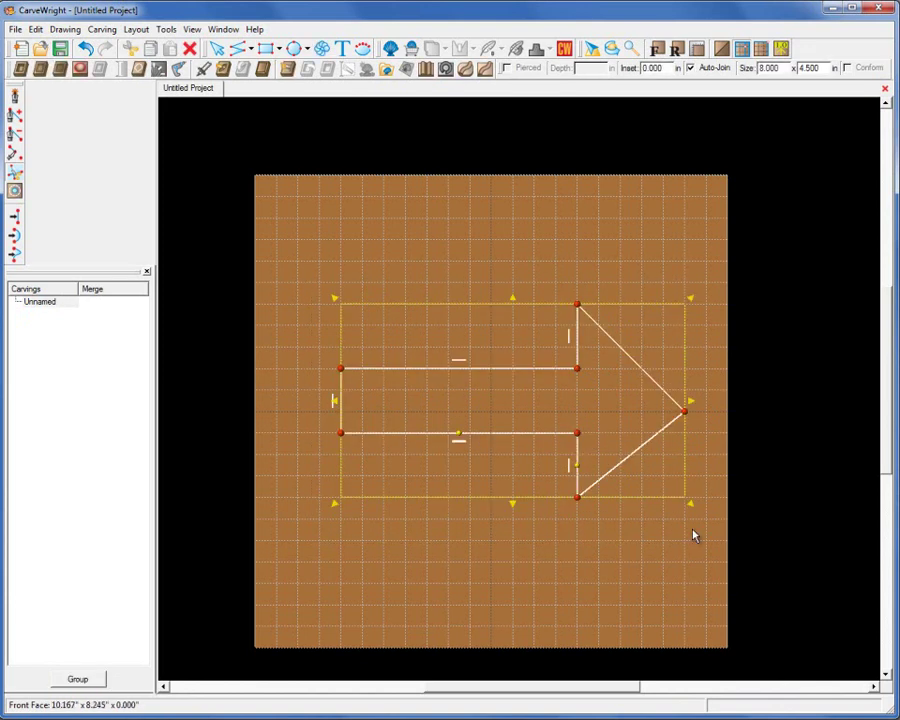
{"action": "left_click", "coordinate": [620, 291]}
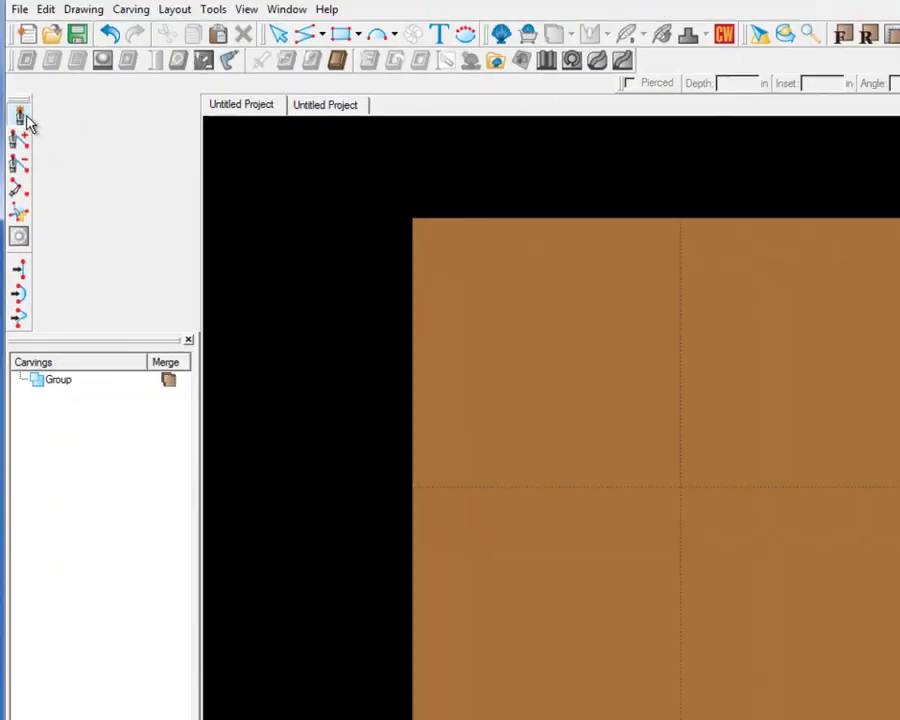
Step: Draw a trial open curve of about 4.65 by 3.48 in with the Smart Spline tool, and delete it
{"action": "left_click", "coordinate": [60, 138]}
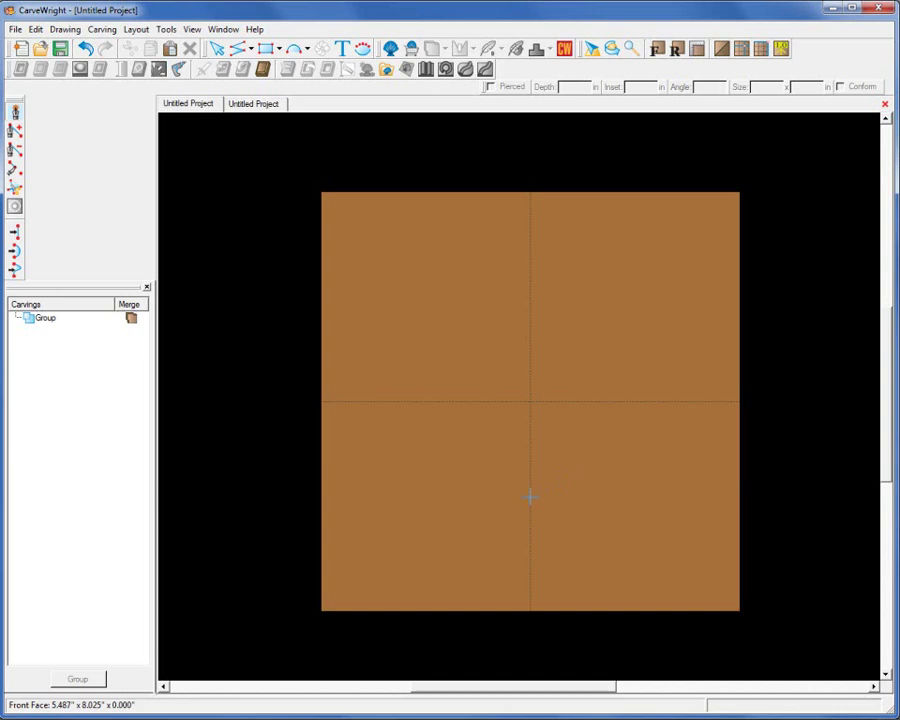
{"action": "left_click", "coordinate": [444, 326]}
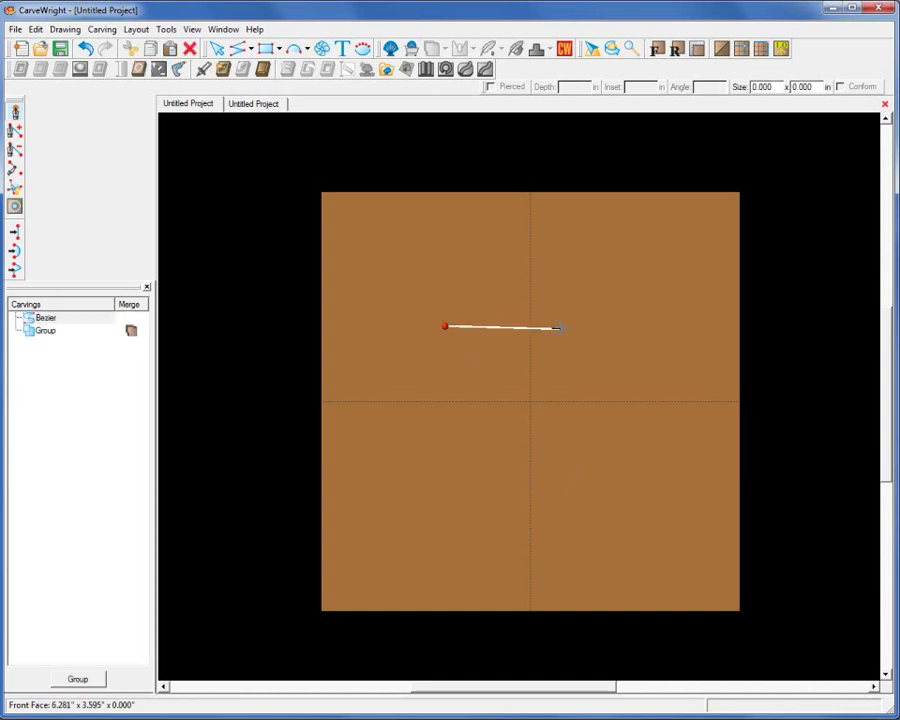
{"action": "left_click_drag", "start_coordinate": [562, 329], "coordinate": [623, 394]}
{"action": "left_click", "coordinate": [608, 431]}
{"action": "left_click_drag", "start_coordinate": [598, 457], "coordinate": [580, 484]}
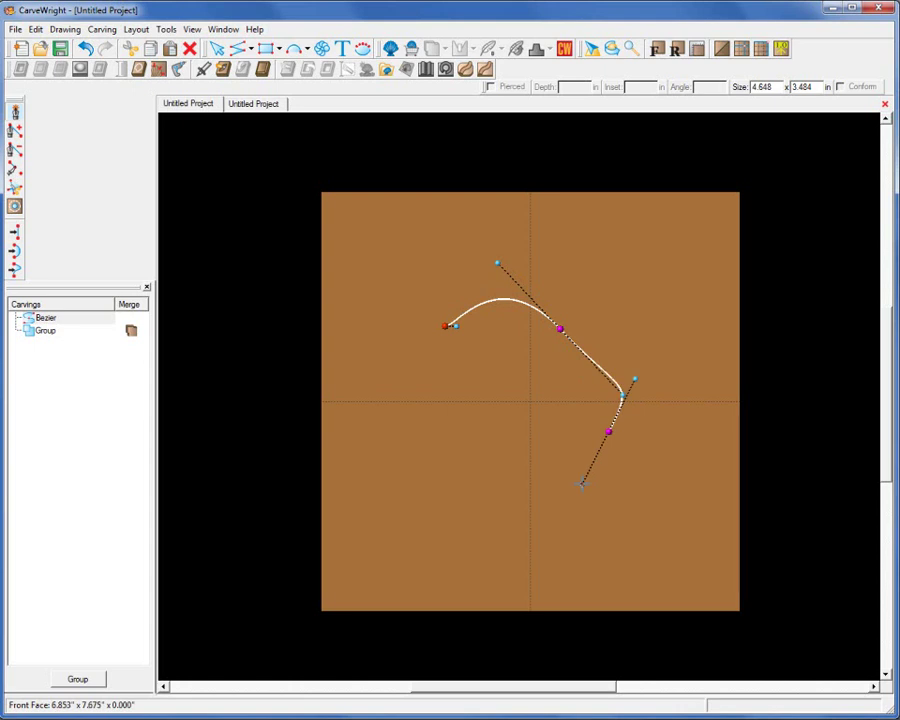
{"action": "right_click", "coordinate": [582, 484]}
{"action": "left_click", "coordinate": [604, 527]}
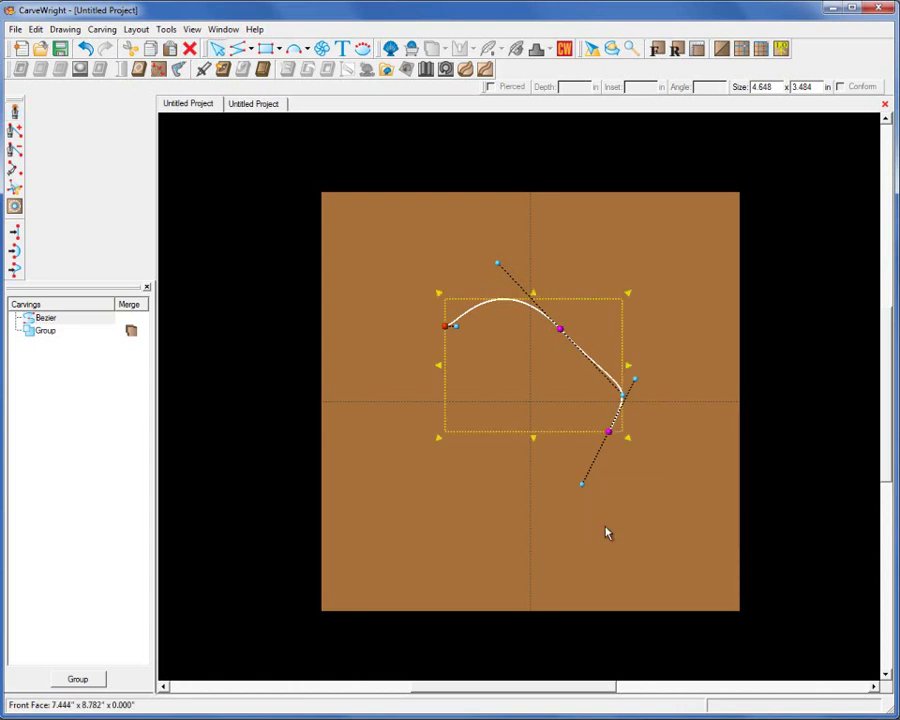
{"action": "key", "text": "Delete"}
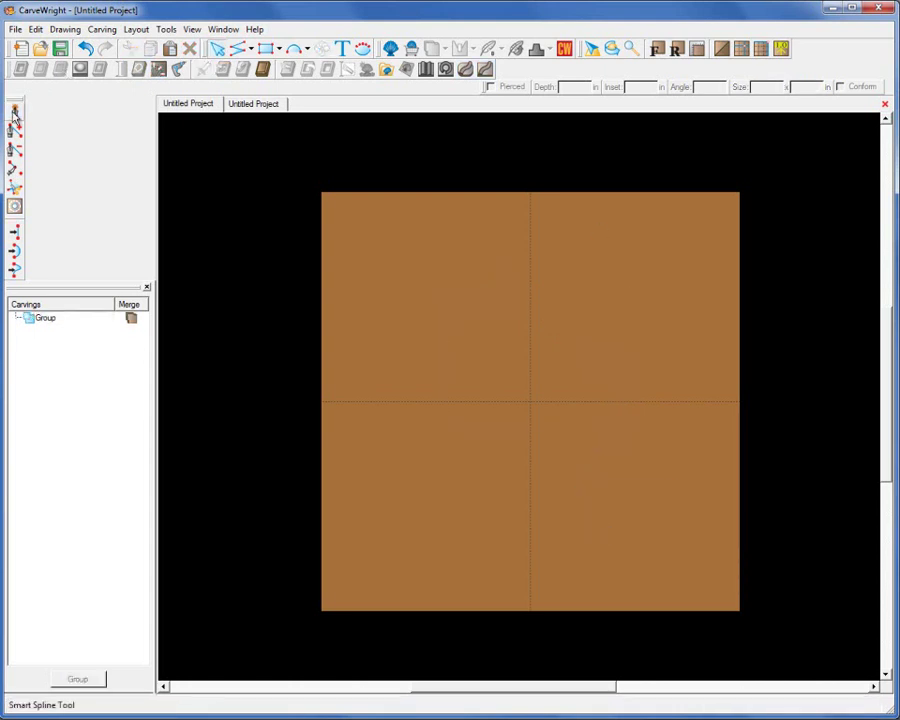
Step: Draw an open half-heart curve of about 1.84 by 4.13 in with the Smart Spline tool, starting and ending on the board's vertical centerline
{"action": "left_click", "coordinate": [529, 492]}
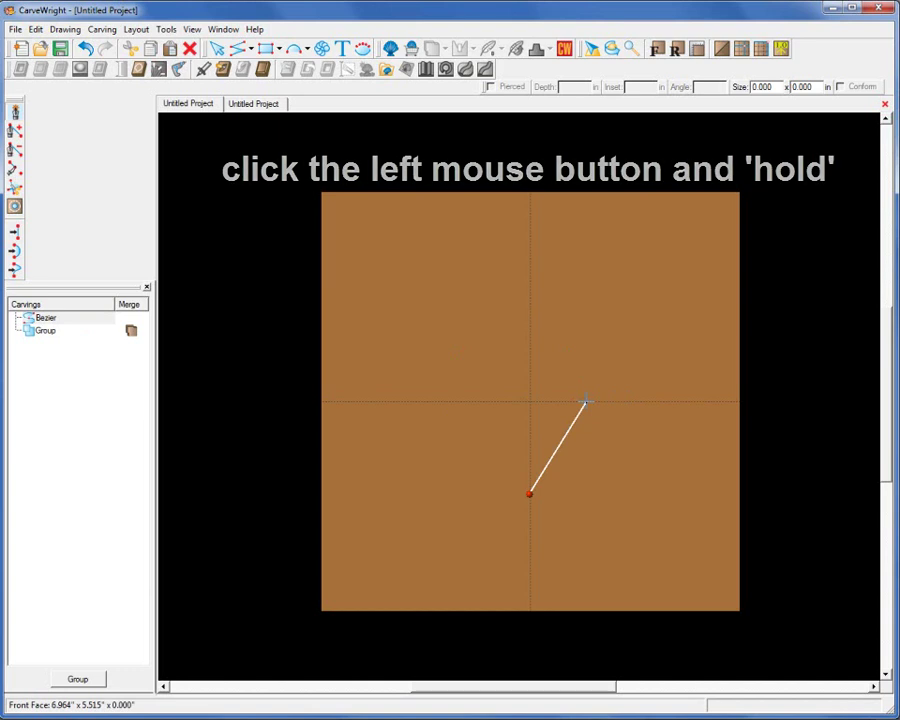
{"action": "left_click_drag", "start_coordinate": [586, 402], "coordinate": [611, 357]}
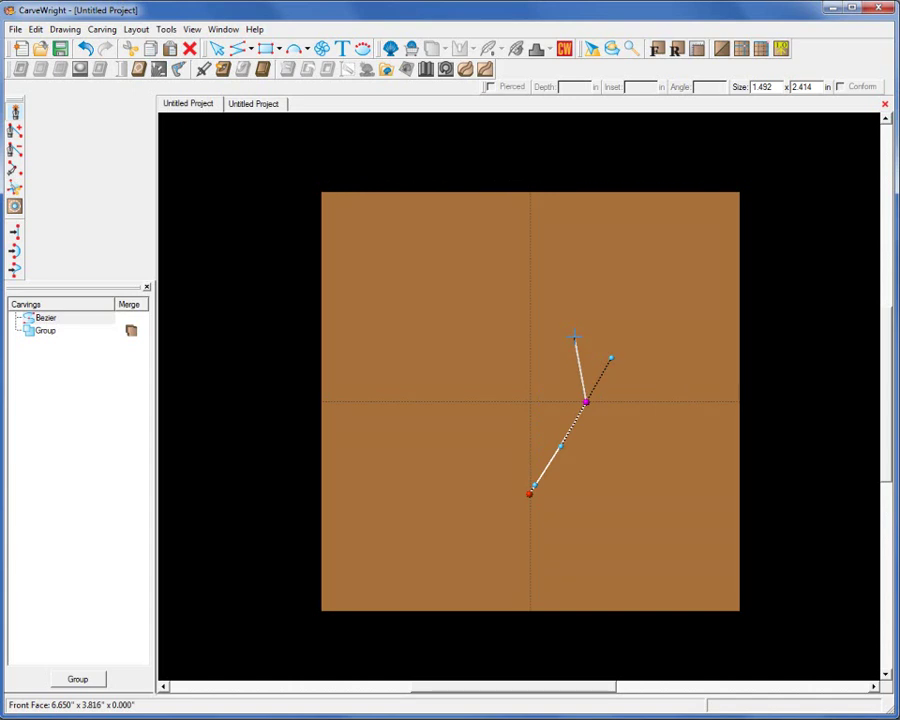
{"action": "left_click_drag", "start_coordinate": [574, 336], "coordinate": [552, 333]}
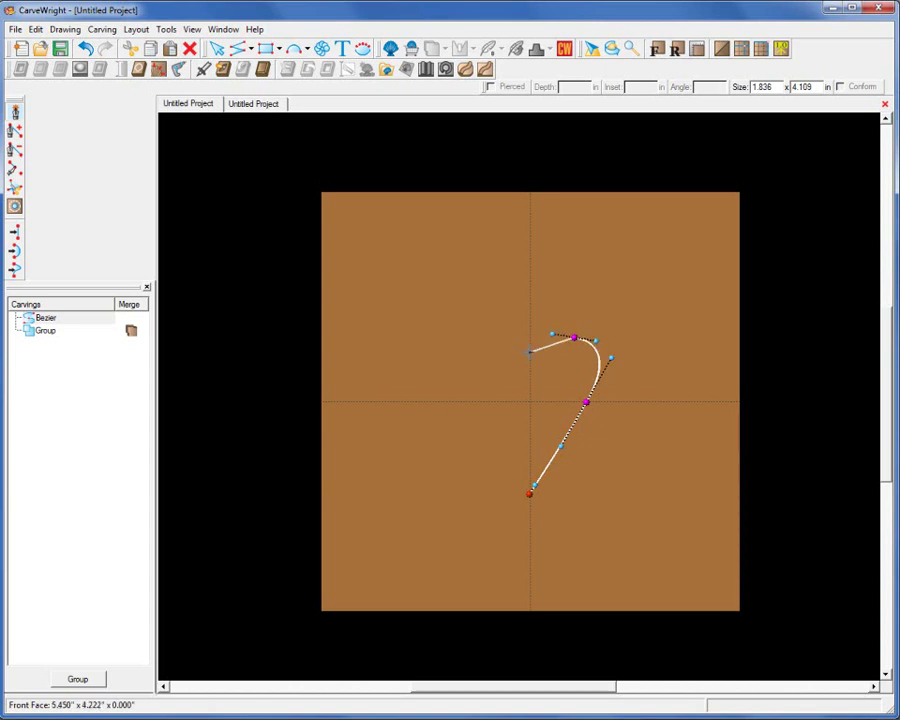
{"action": "double_click", "coordinate": [529, 355]}
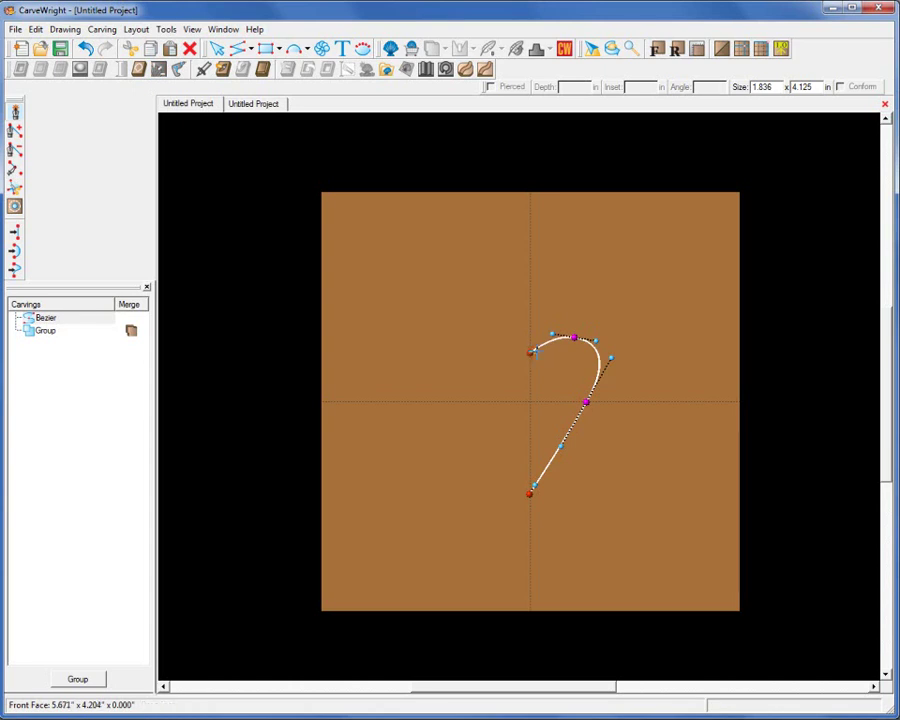
{"action": "right_click", "coordinate": [543, 360]}
{"action": "left_click", "coordinate": [583, 408]}
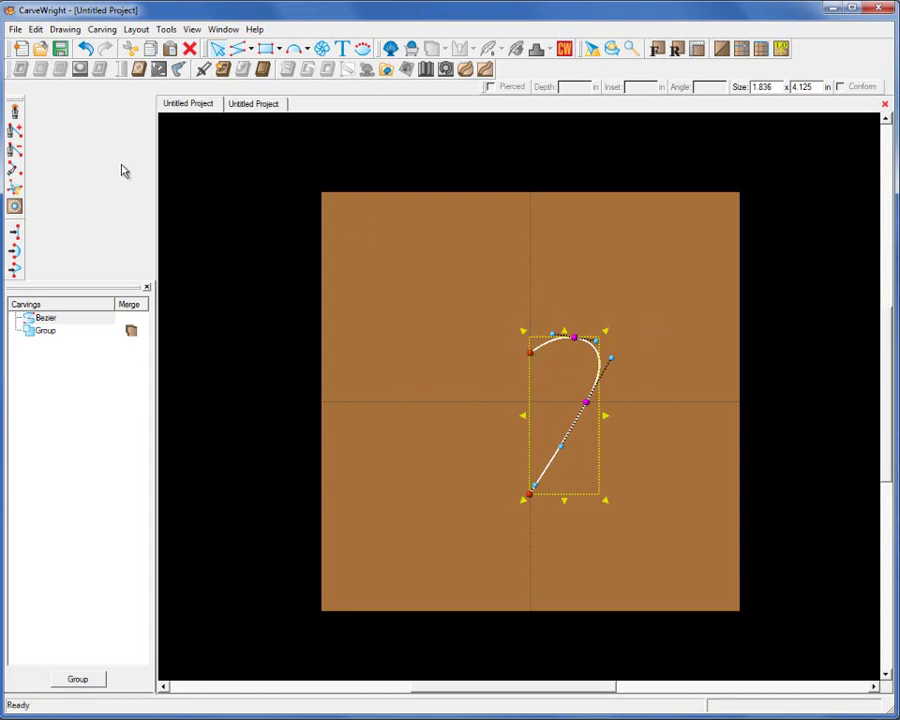
Step: Draw a short, nearly horizontal spline line above the half-heart curve as a trial, and delete it
{"action": "left_click", "coordinate": [14, 120]}
{"action": "left_click_drag", "start_coordinate": [490, 272], "coordinate": [595, 277]}
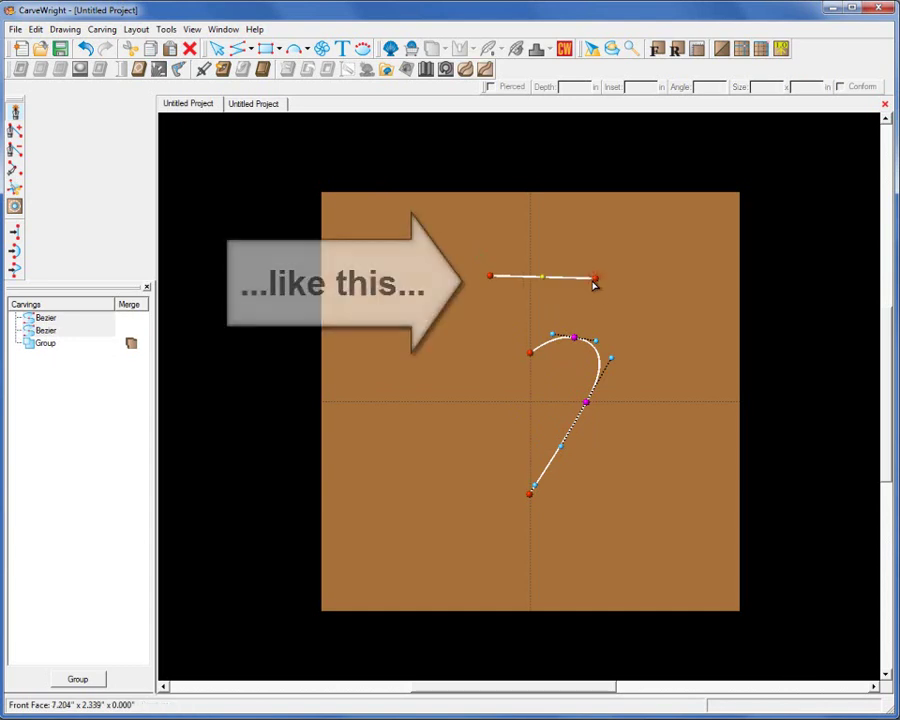
{"action": "right_click", "coordinate": [594, 285]}
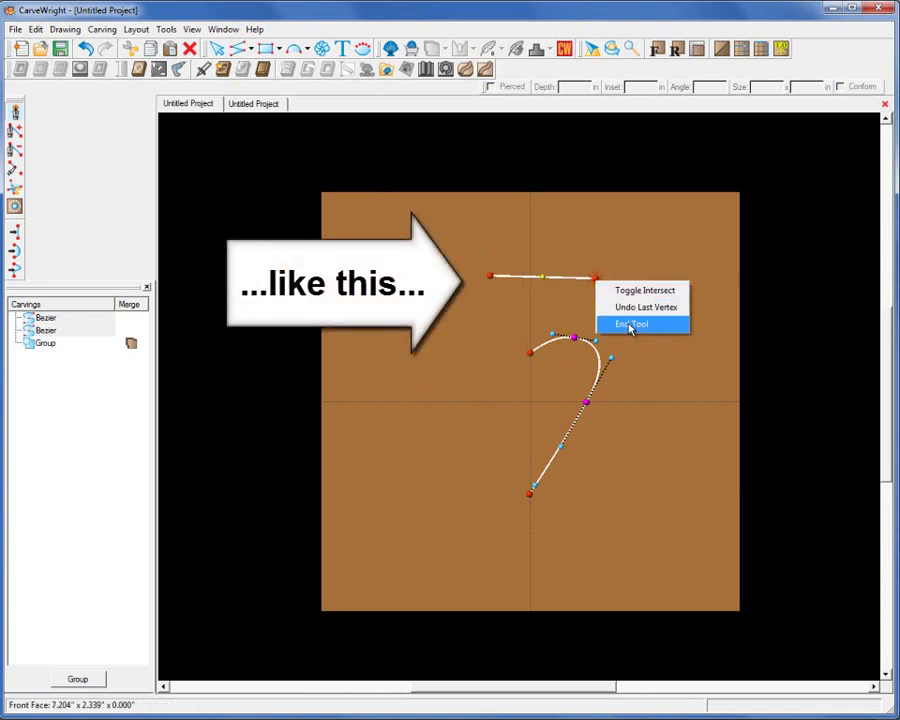
{"action": "left_click", "coordinate": [630, 325]}
{"action": "left_click", "coordinate": [630, 305]}
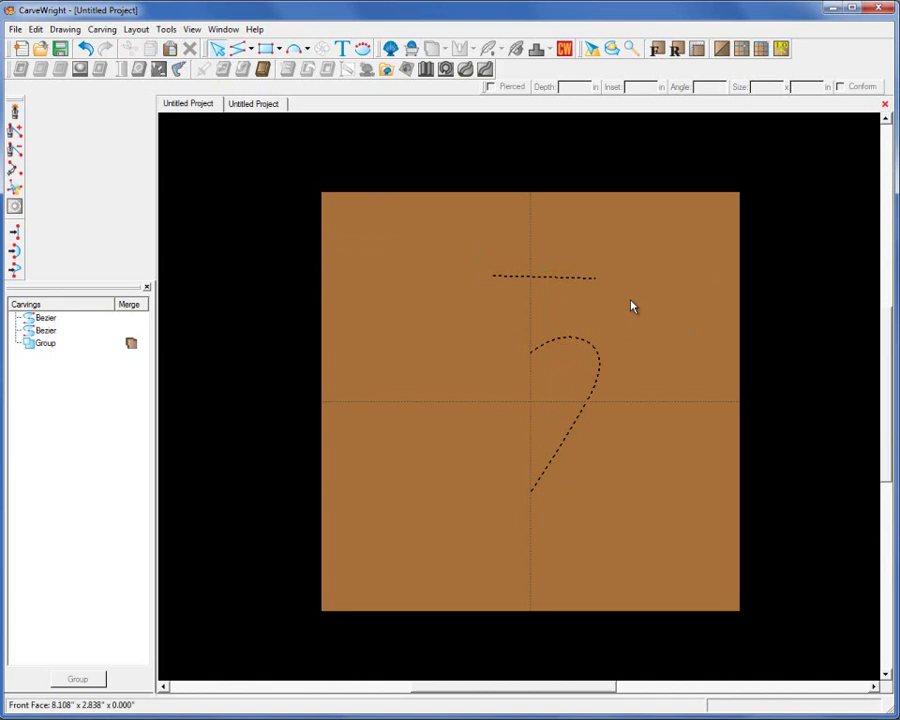
{"action": "left_click", "coordinate": [578, 277]}
{"action": "key", "text": "Delete"}
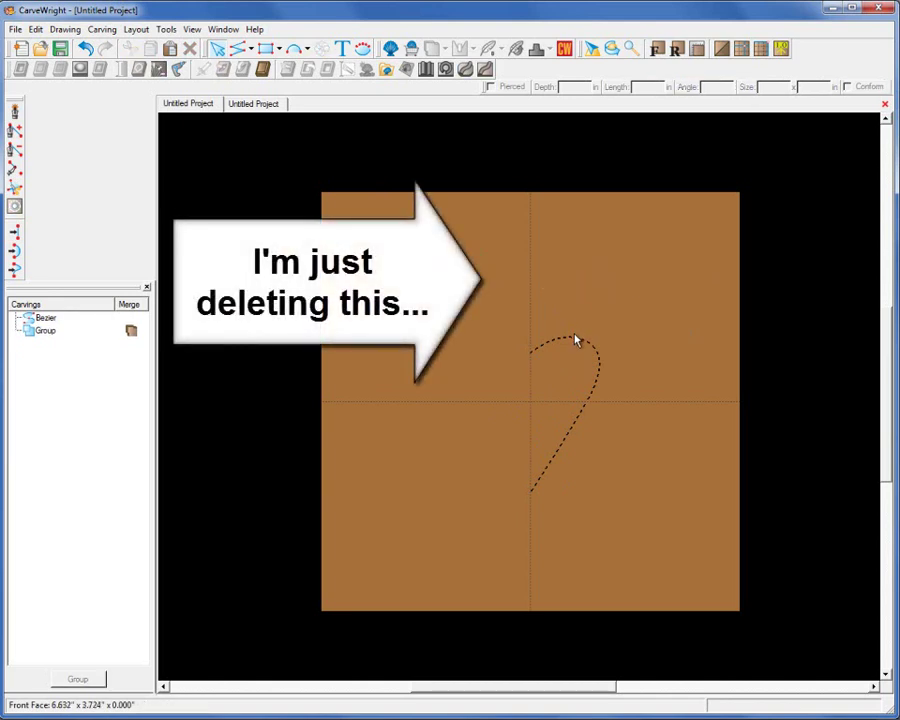
Step: Select the half-heart curve, move its lower tangent vertex slightly down, and reshape both tangent vertices with their handles
{"action": "left_click", "coordinate": [600, 368]}
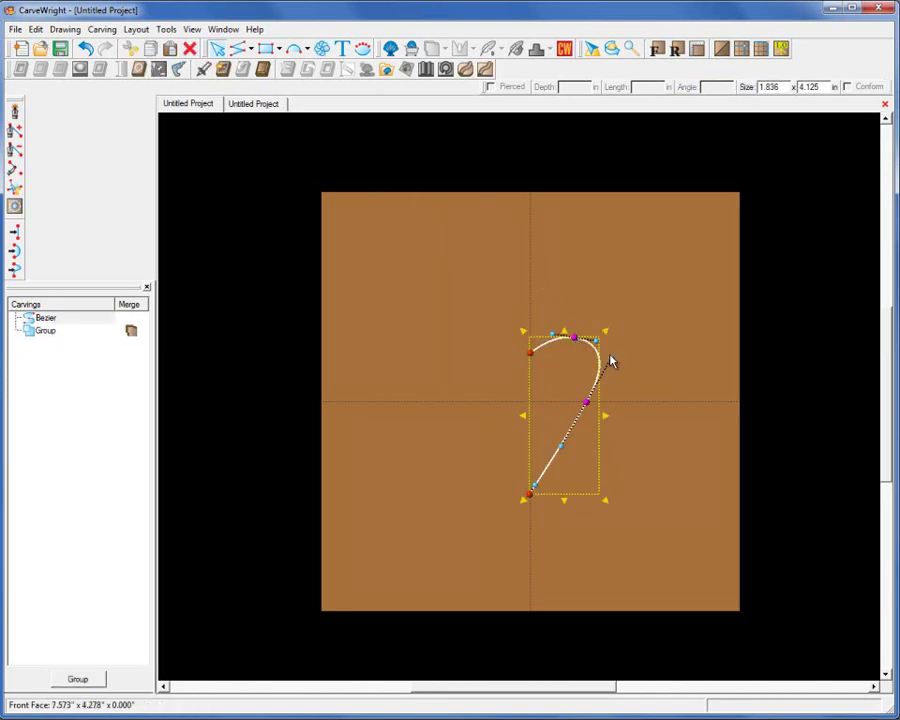
{"action": "left_click_drag", "start_coordinate": [588, 410], "coordinate": [590, 418]}
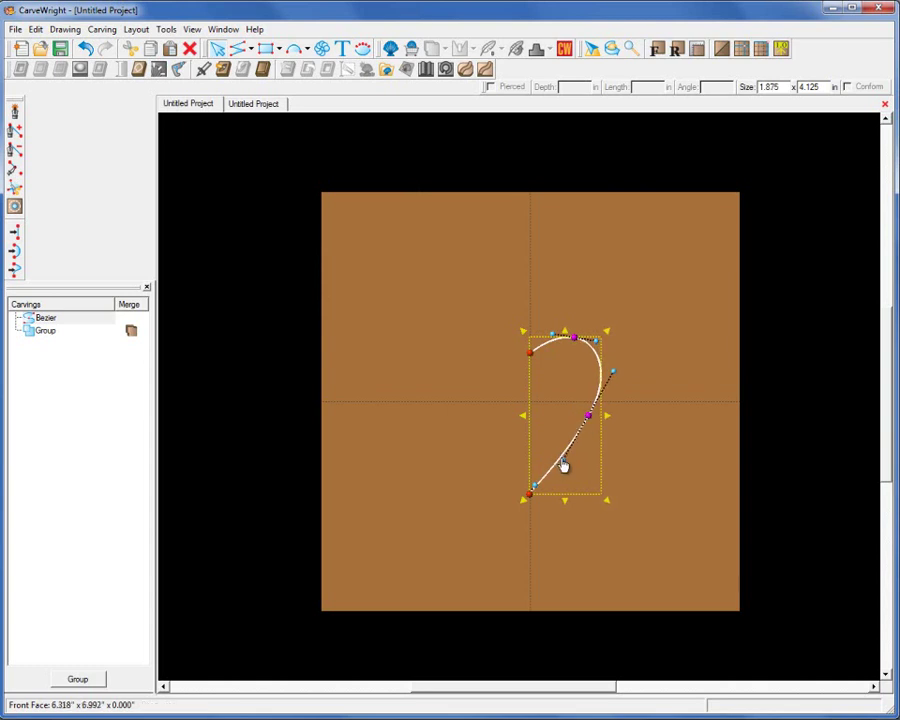
{"action": "mouse_move", "coordinate": [564, 466]}
{"action": "left_mouse_down"}
{"action": "mouse_move", "coordinate": [555, 443]}
{"action": "mouse_move", "coordinate": [558, 450]}
{"action": "left_mouse_up"}
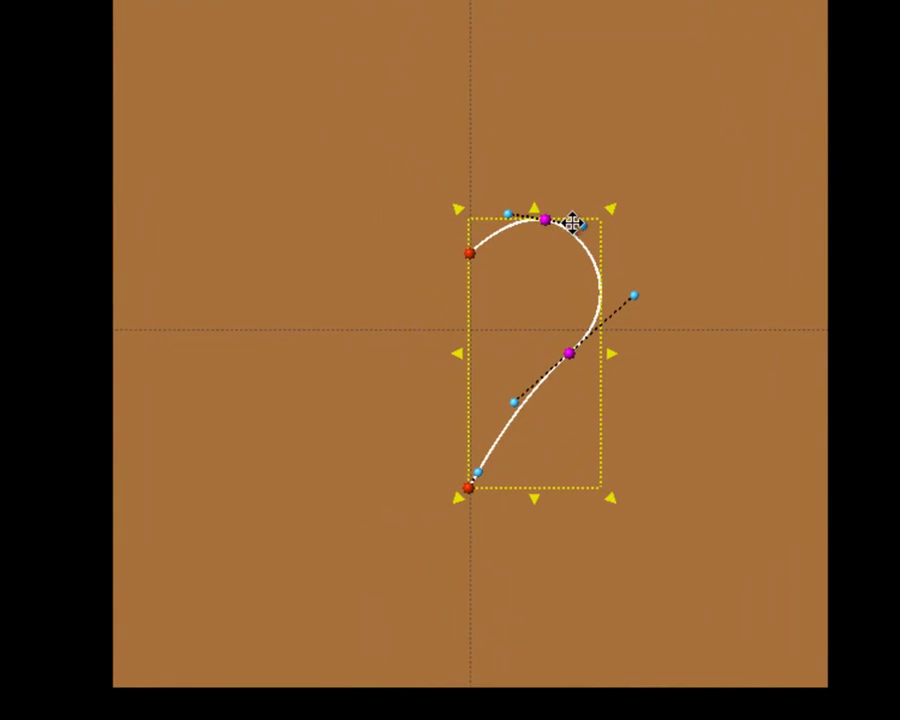
{"action": "left_click_drag", "start_coordinate": [584, 230], "coordinate": [607, 233]}
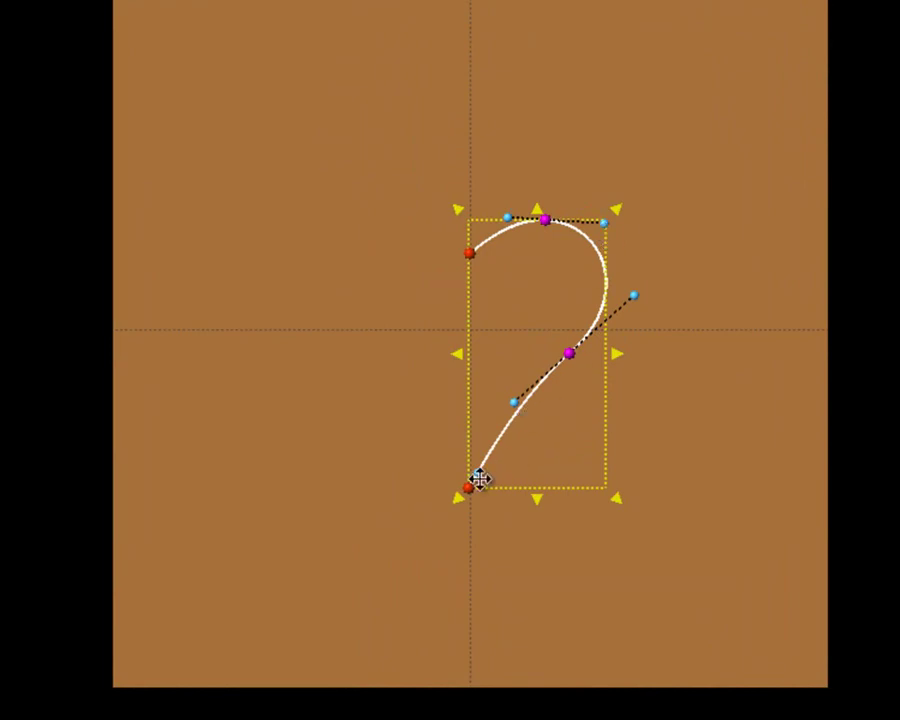
Step: Set the intersect of the curve's lower middle vertex to Free, and adjust its two handles independently
{"action": "right_click", "coordinate": [570, 357]}
{"action": "mouse_move", "coordinate": [637, 465]}
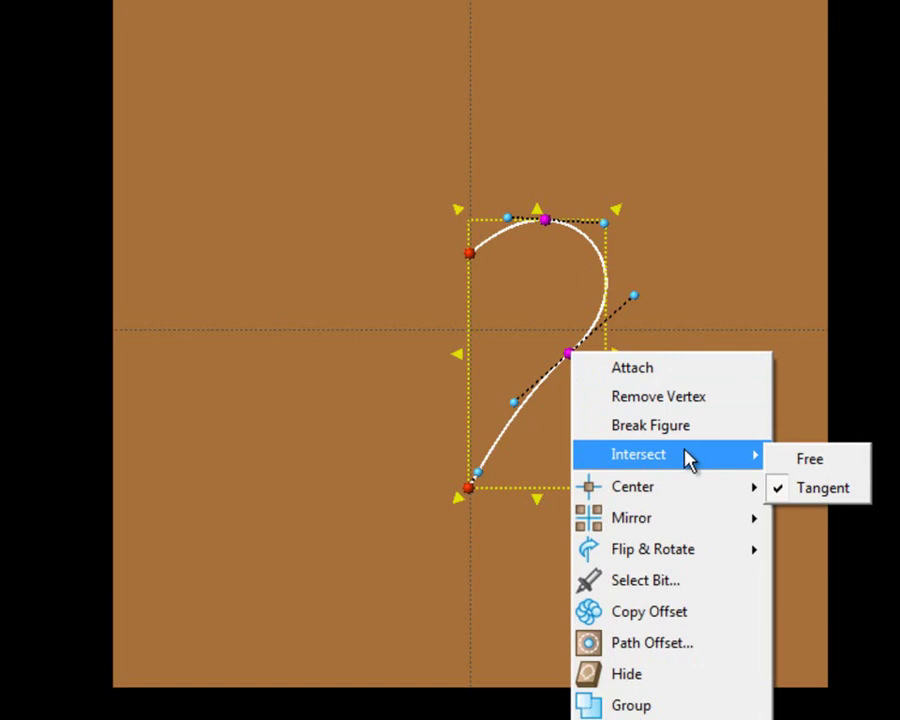
{"action": "left_click", "coordinate": [839, 464]}
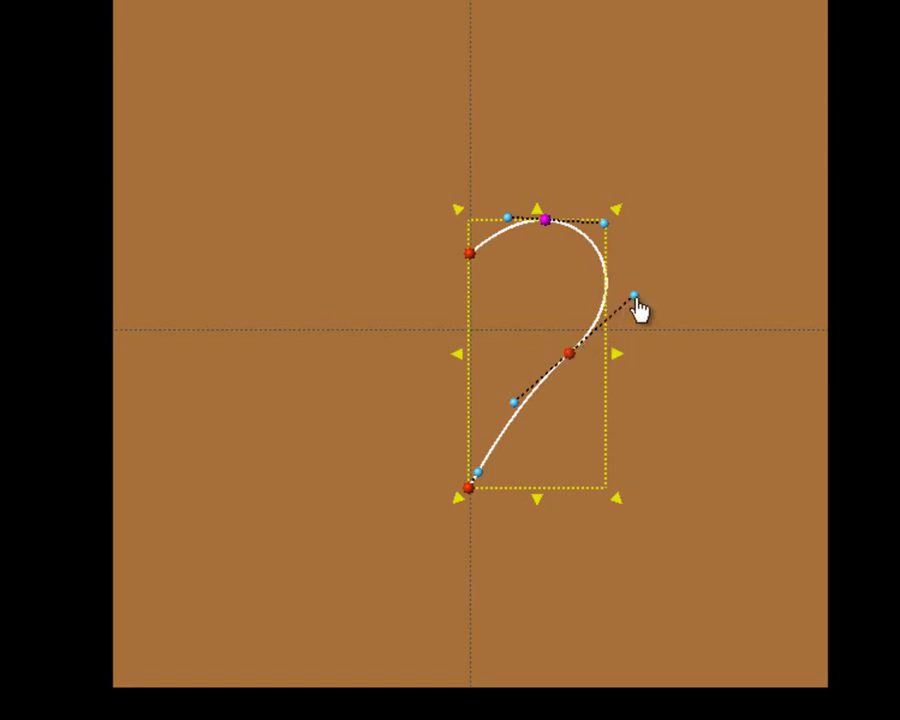
{"action": "mouse_move", "coordinate": [635, 297]}
{"action": "left_mouse_down"}
{"action": "mouse_move", "coordinate": [645, 352]}
{"action": "mouse_move", "coordinate": [645, 293]}
{"action": "mouse_move", "coordinate": [645, 302]}
{"action": "left_mouse_up"}
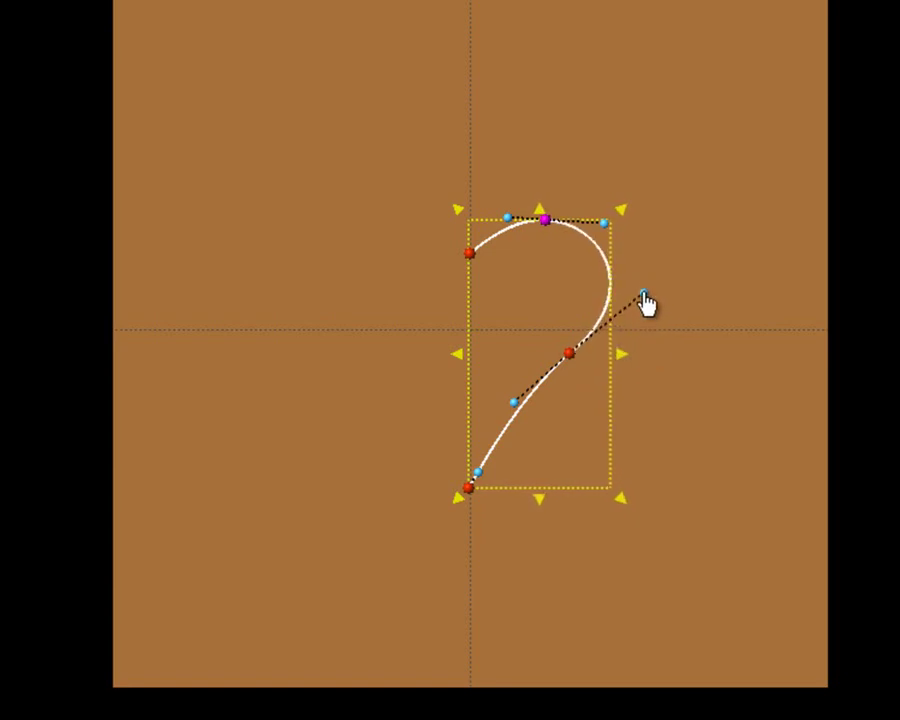
{"action": "mouse_move", "coordinate": [517, 412]}
{"action": "left_mouse_down"}
{"action": "mouse_move", "coordinate": [542, 428]}
{"action": "mouse_move", "coordinate": [512, 396]}
{"action": "mouse_move", "coordinate": [543, 428]}
{"action": "mouse_move", "coordinate": [512, 406]}
{"action": "mouse_move", "coordinate": [550, 432]}
{"action": "mouse_move", "coordinate": [562, 428]}
{"action": "mouse_move", "coordinate": [514, 410]}
{"action": "left_mouse_up"}
Step: Set the lower middle vertex's intersect to Tangent, move the vertex slightly down, and deselect the curve
{"action": "right_click", "coordinate": [571, 366]}
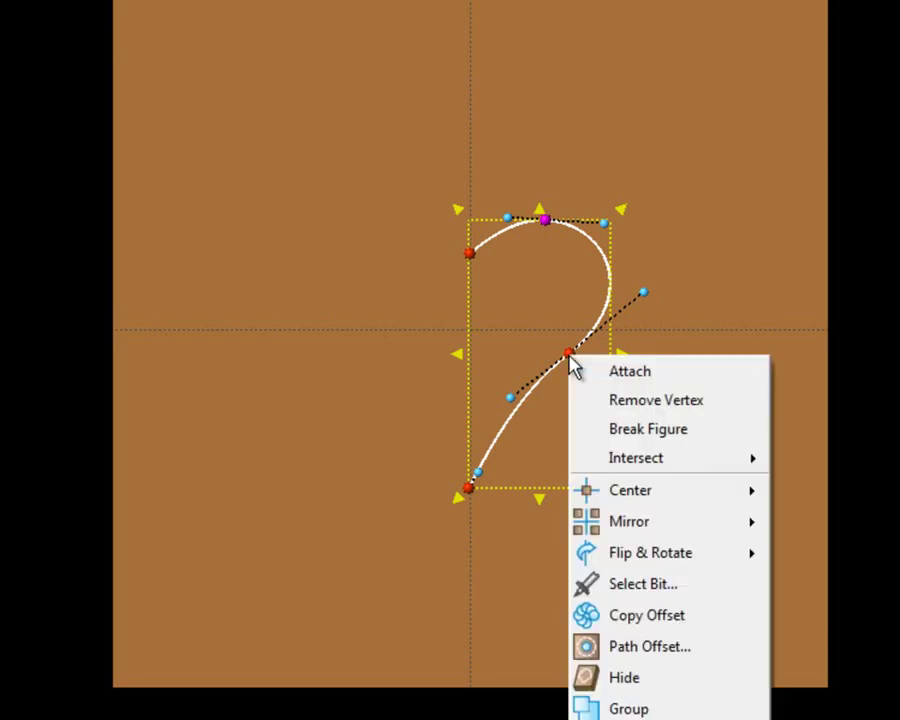
{"action": "left_click", "coordinate": [820, 491]}
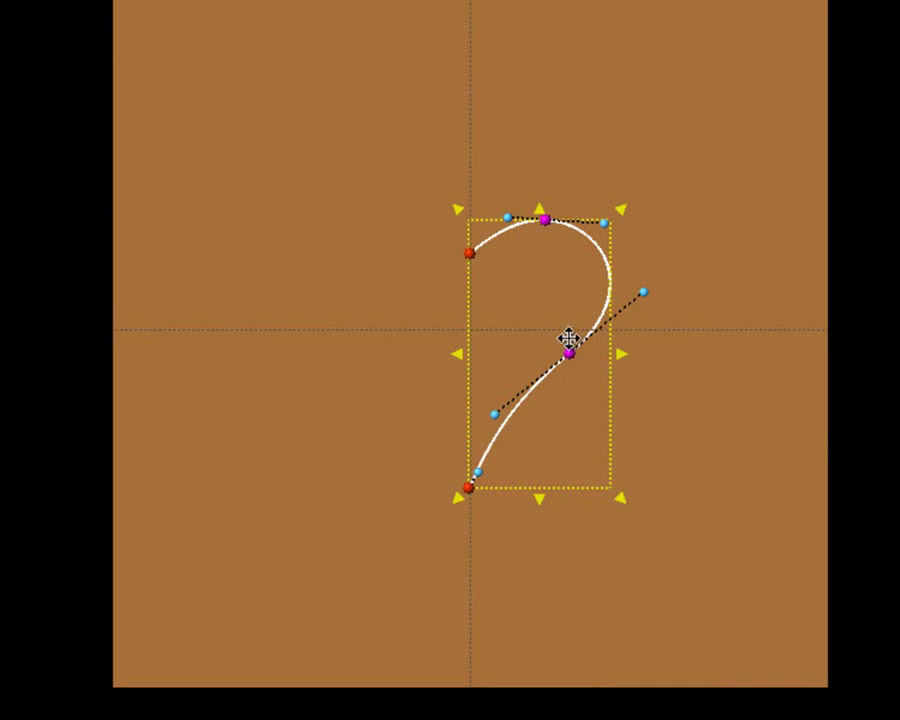
{"action": "left_click_drag", "start_coordinate": [569, 357], "coordinate": [571, 372]}
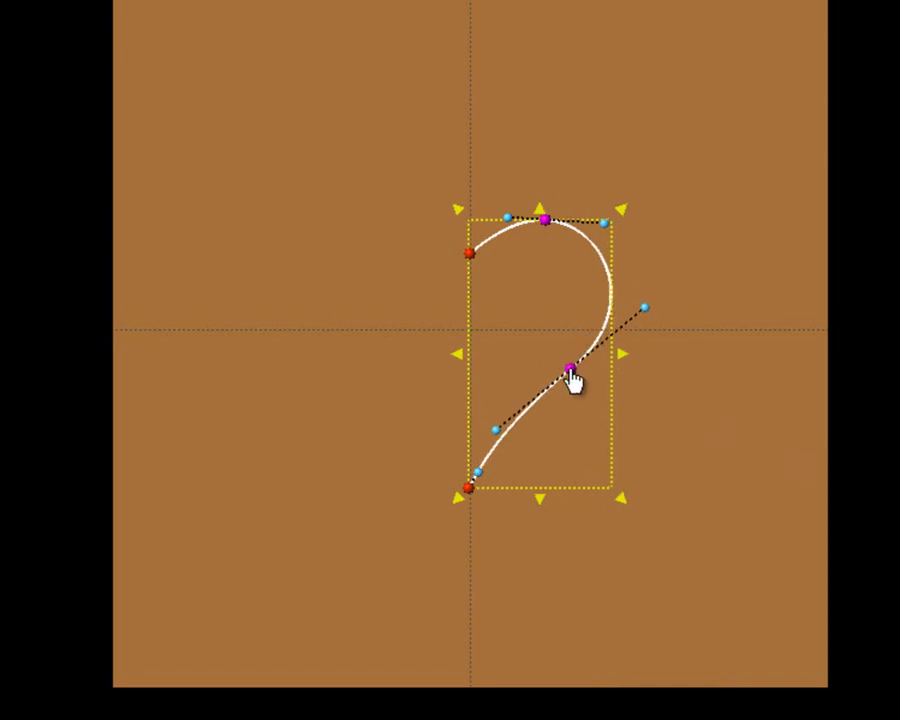
{"action": "left_click", "coordinate": [669, 412]}
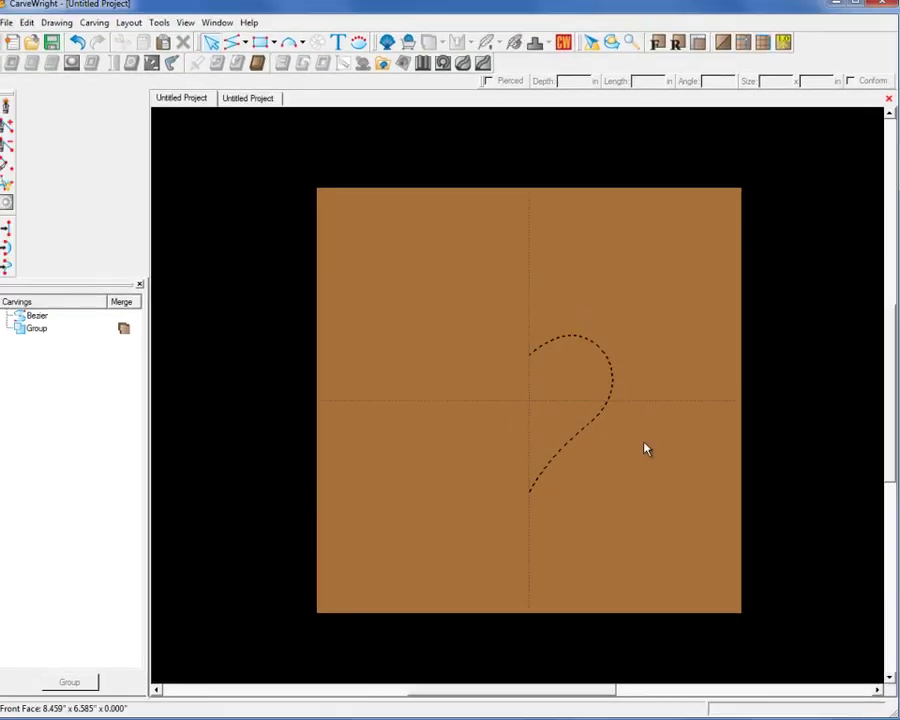
Step: Copy the half-heart curve, and flip the selected curve horizontally
{"action": "left_click", "coordinate": [594, 427]}
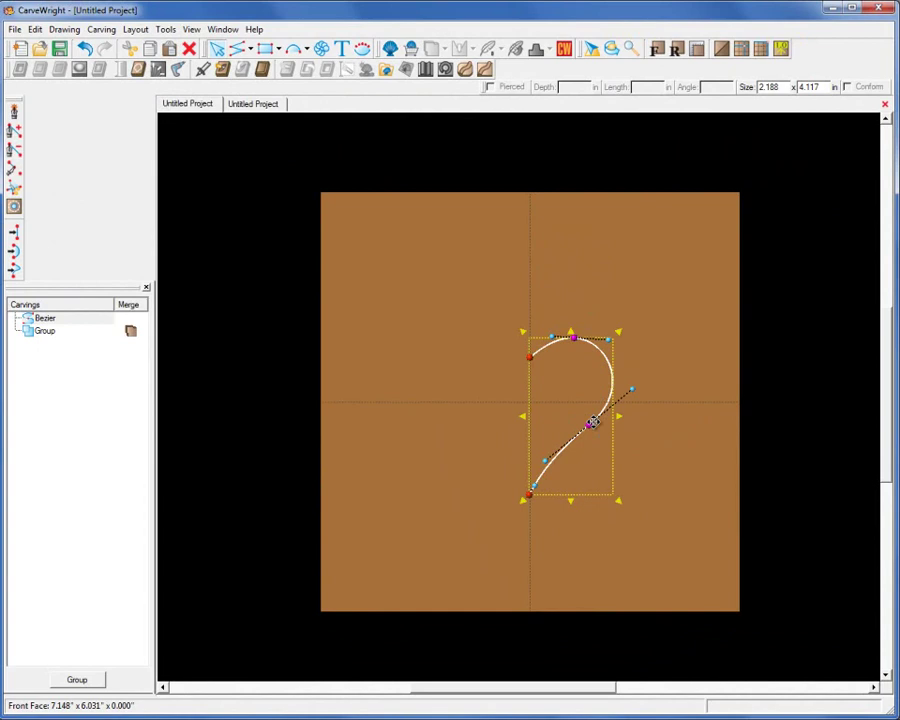
{"action": "right_click", "coordinate": [593, 422]}
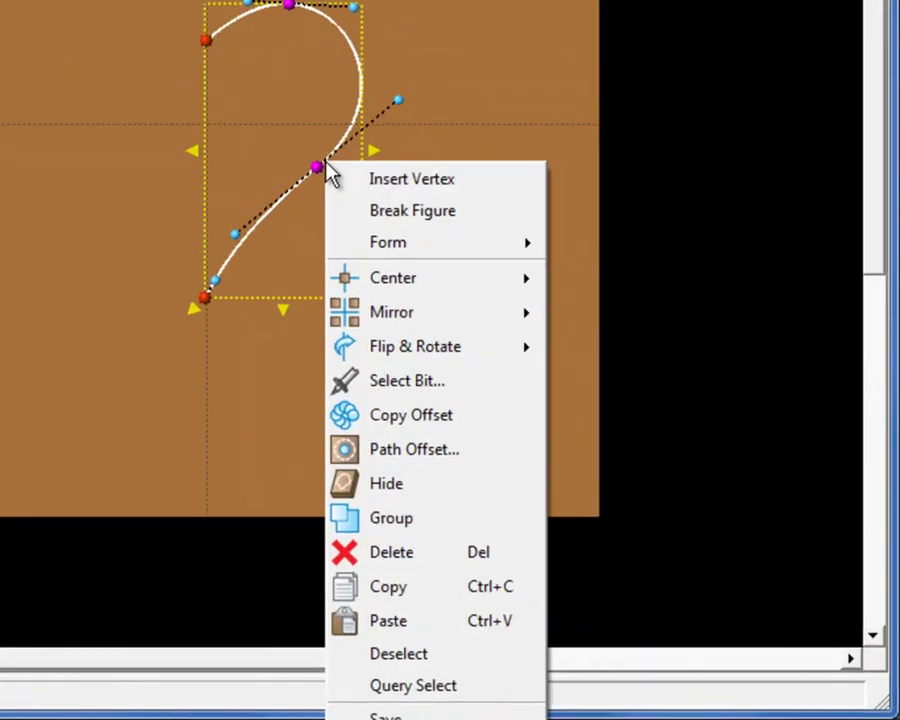
{"action": "left_click", "coordinate": [395, 578]}
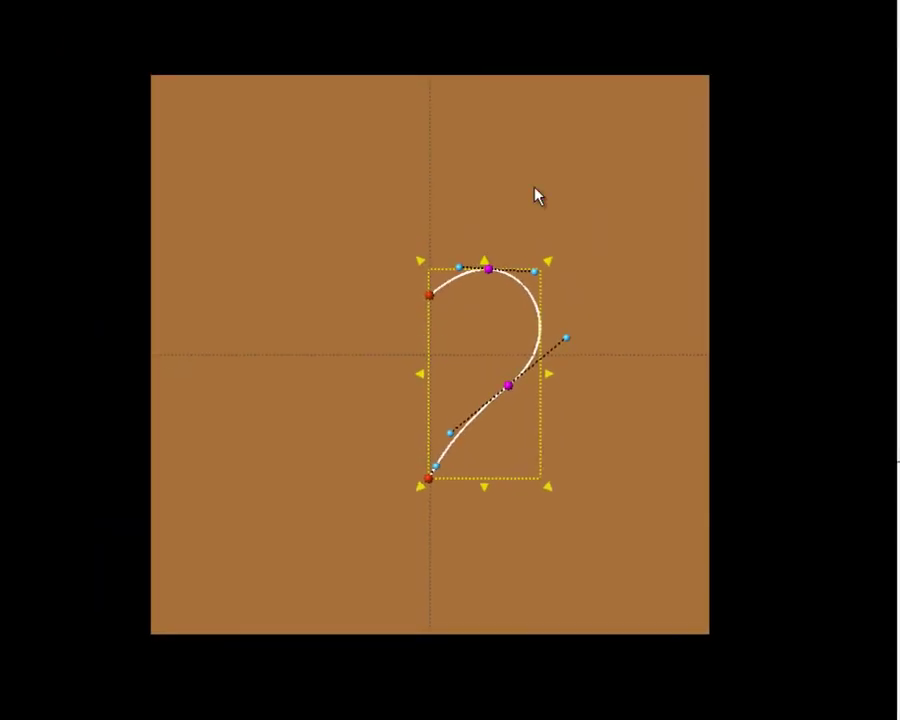
{"action": "right_click", "coordinate": [539, 306]}
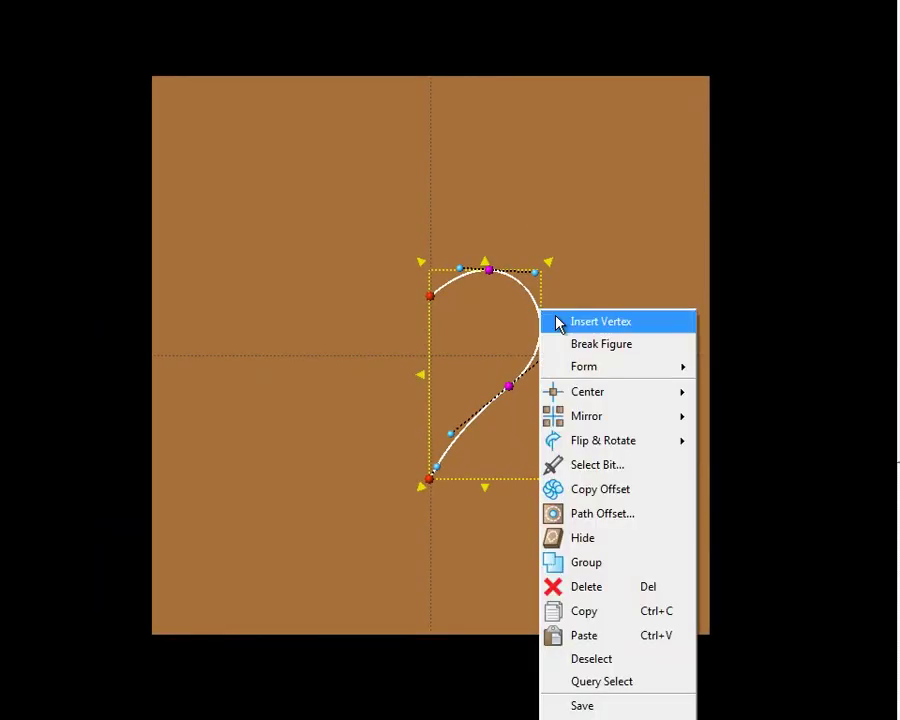
{"action": "mouse_move", "coordinate": [623, 425]}
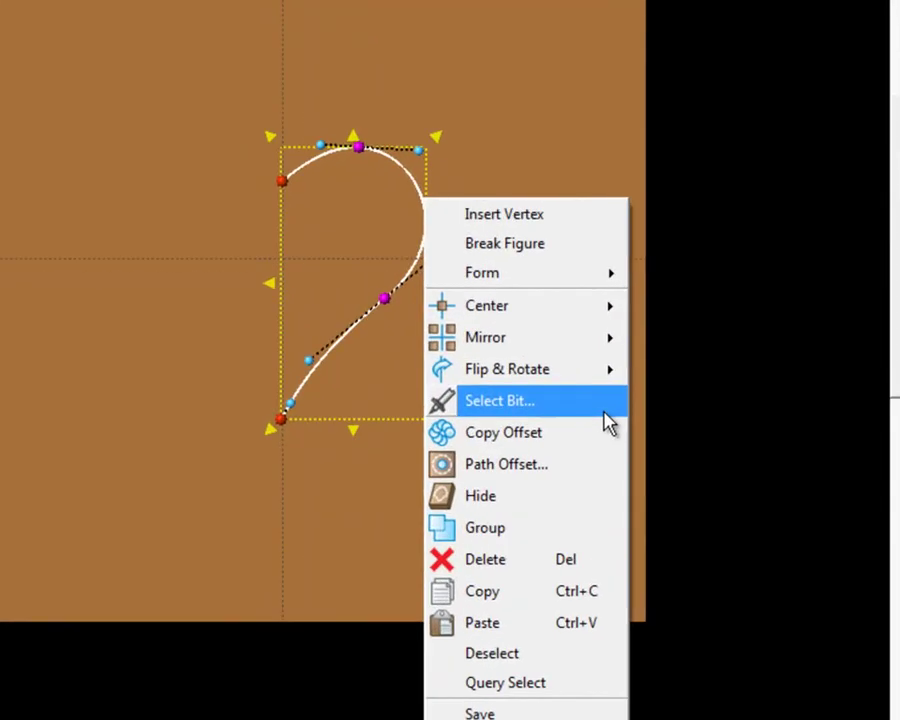
{"action": "mouse_move", "coordinate": [614, 375]}
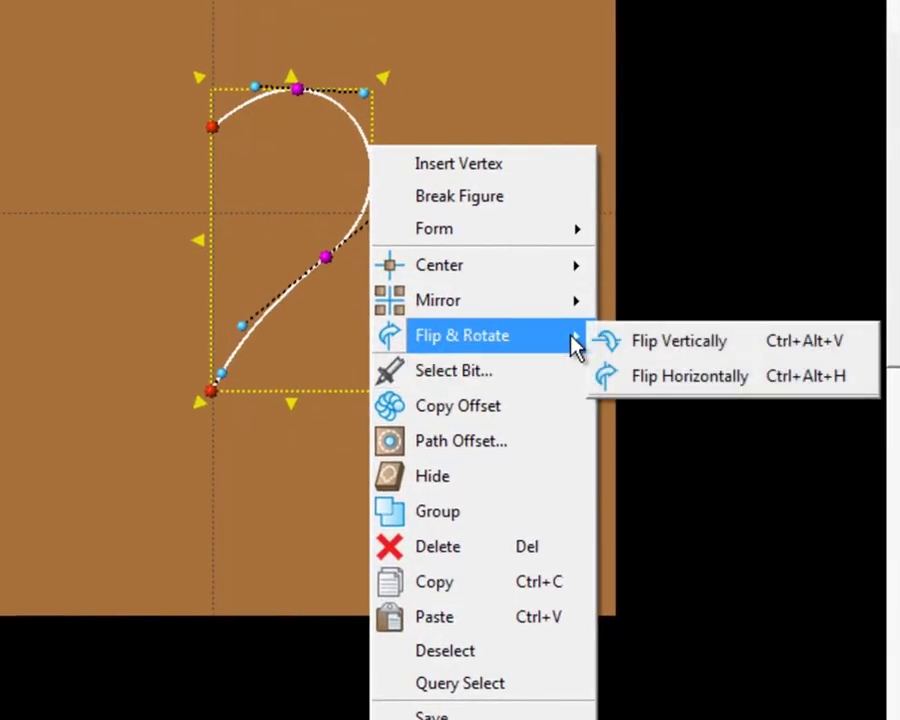
{"action": "left_click", "coordinate": [797, 377]}
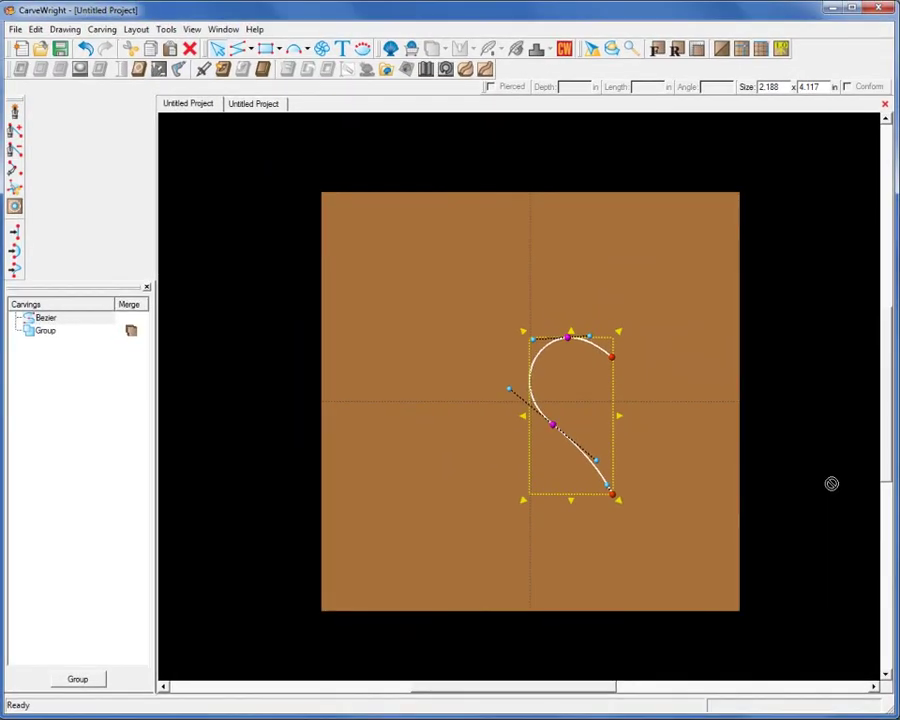
Step: Paste the copied half-heart, and move the flipped half left until both halves meet end to end on the vertical centerline
{"action": "right_click", "coordinate": [578, 447]}
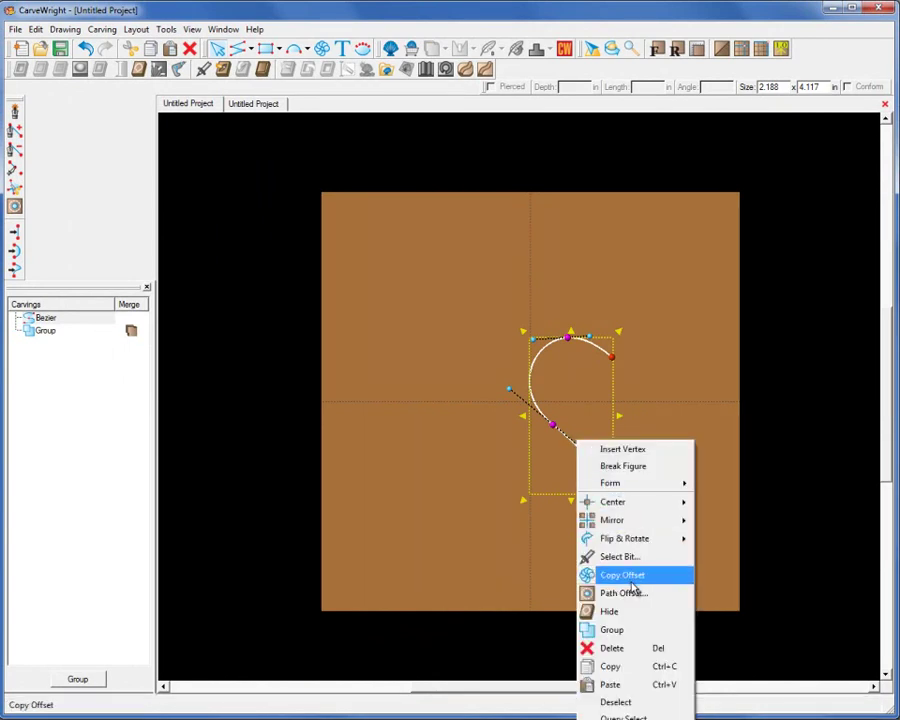
{"action": "left_click", "coordinate": [729, 462]}
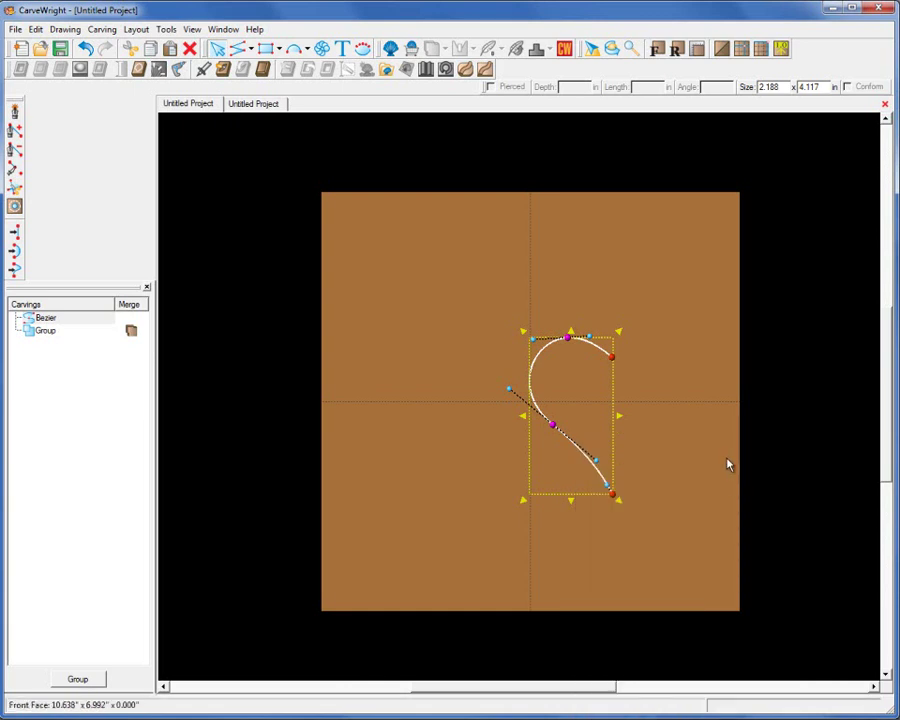
{"action": "left_click", "coordinate": [586, 393]}
{"action": "left_click", "coordinate": [586, 453]}
{"action": "left_click_drag", "start_coordinate": [565, 414], "coordinate": [499, 413]}
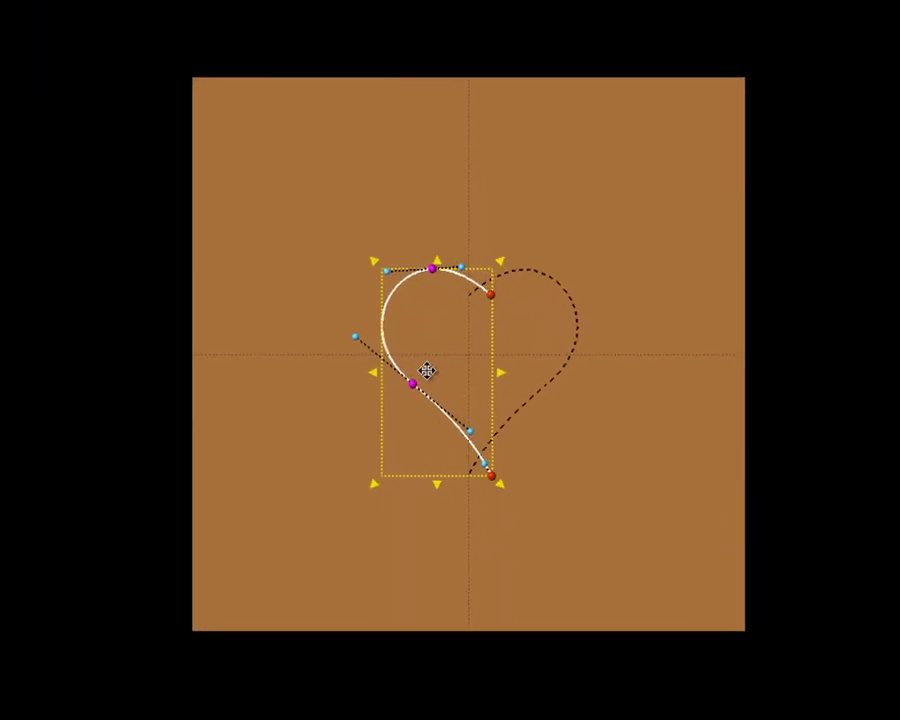
{"action": "left_click_drag", "start_coordinate": [429, 372], "coordinate": [399, 370]}
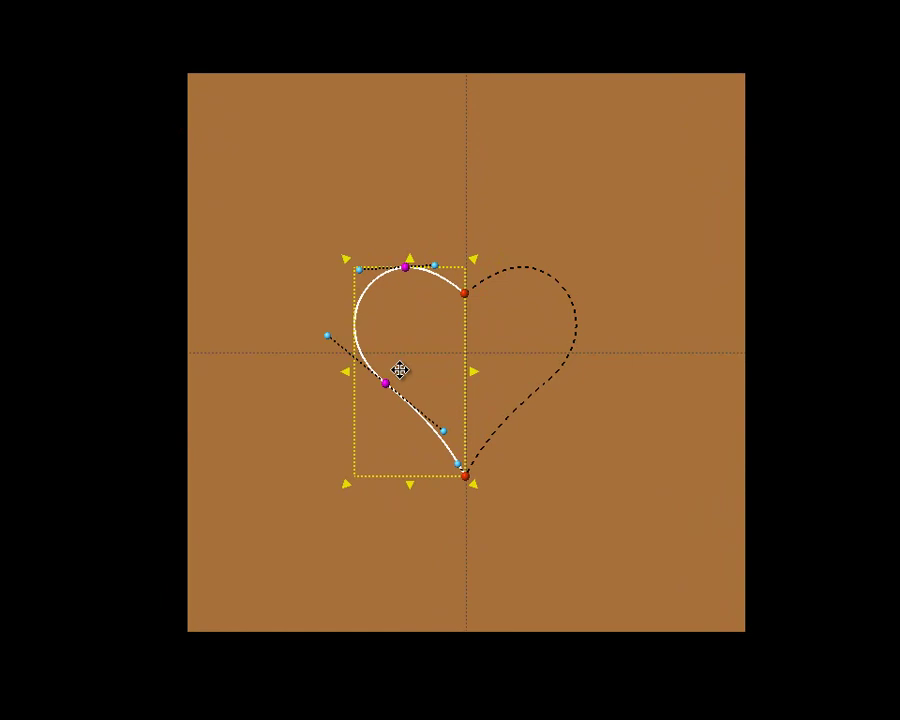
Step: Select the whole heart to check its joined outline, reselect it with a selection window, and deselect it
{"action": "key", "text": "ctrl+a"}
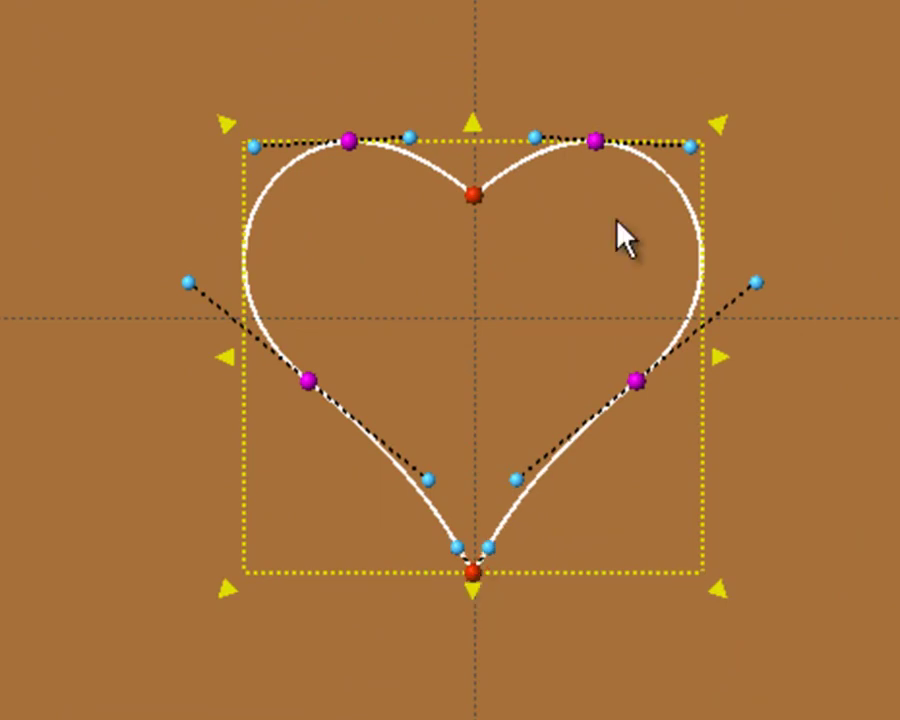
{"action": "left_click", "coordinate": [850, 303]}
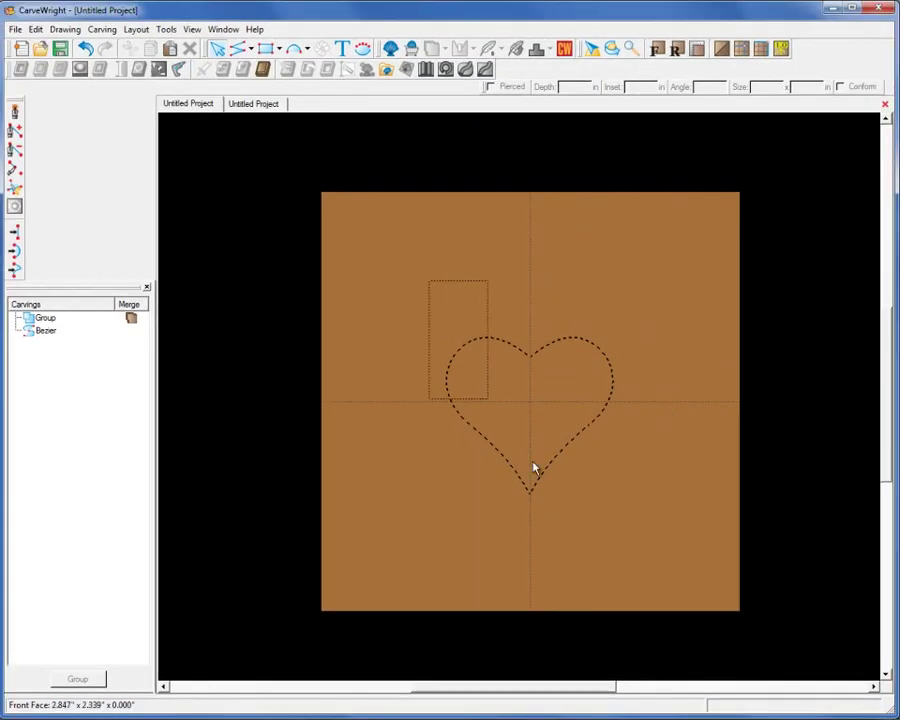
{"action": "left_click_drag", "start_coordinate": [428, 279], "coordinate": [619, 526]}
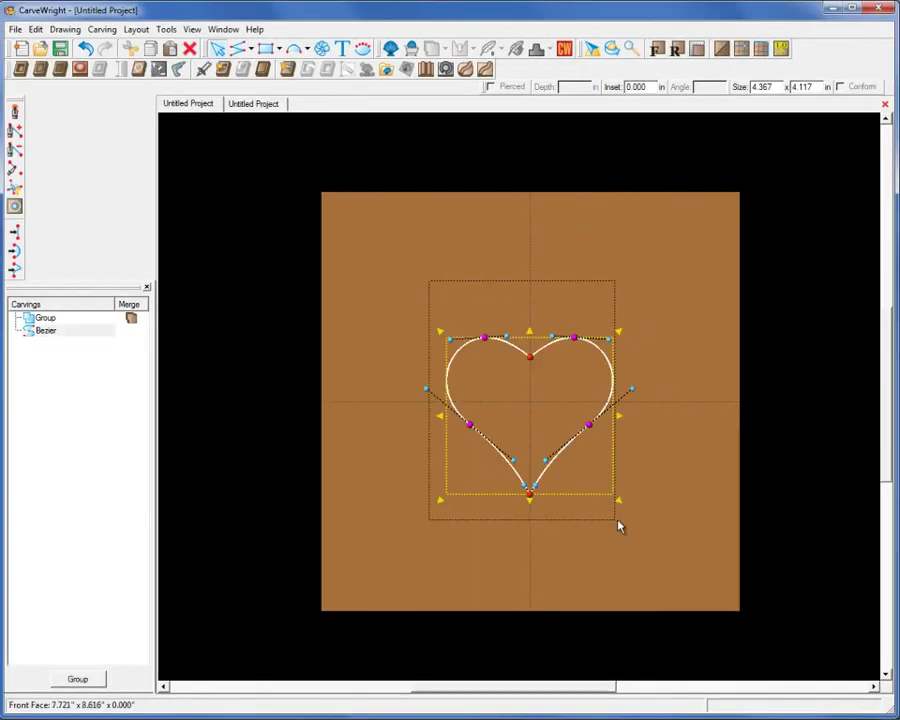
{"action": "left_click", "coordinate": [677, 480]}
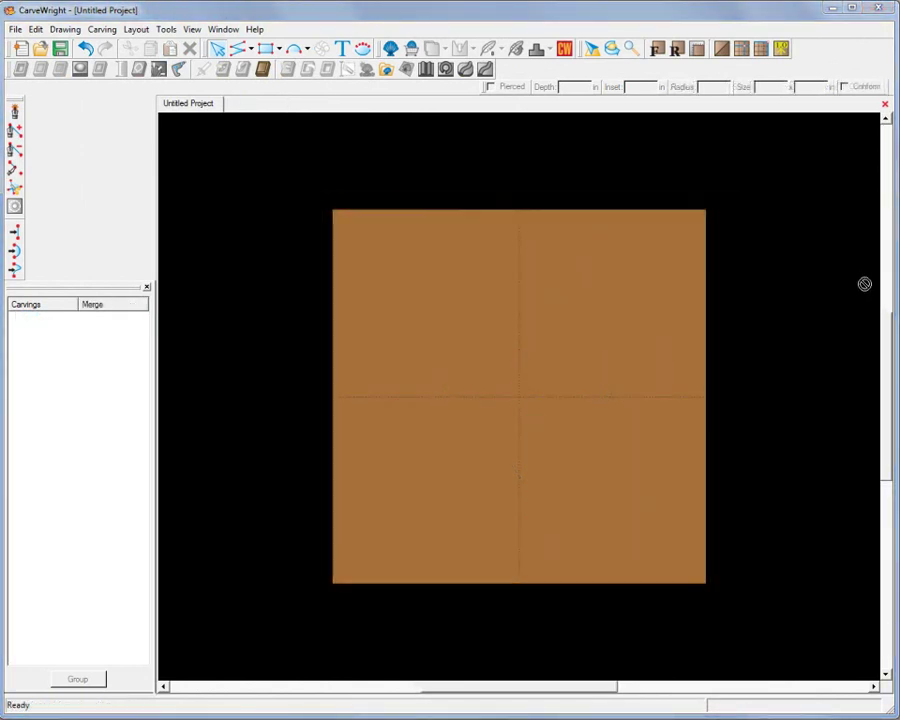
Step: Draw a closed leaf about 2.9 by 1.3 in with the spline tool, just right of the board's center, and deselect it
{"action": "left_click", "coordinate": [15, 113]}
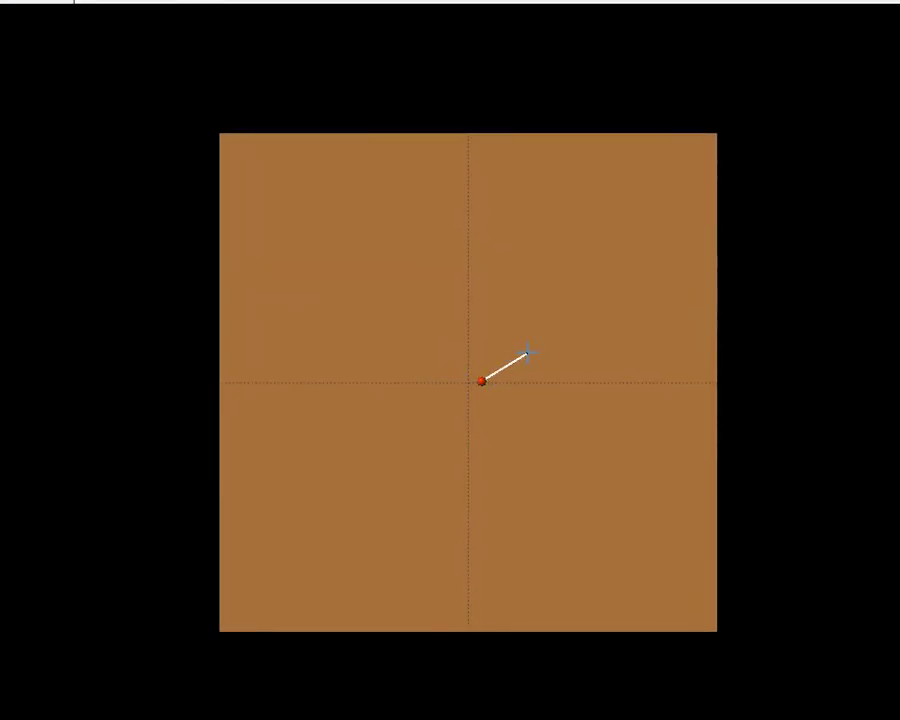
{"action": "left_click_drag", "start_coordinate": [567, 357], "coordinate": [573, 359]}
{"action": "double_click", "coordinate": [603, 383]}
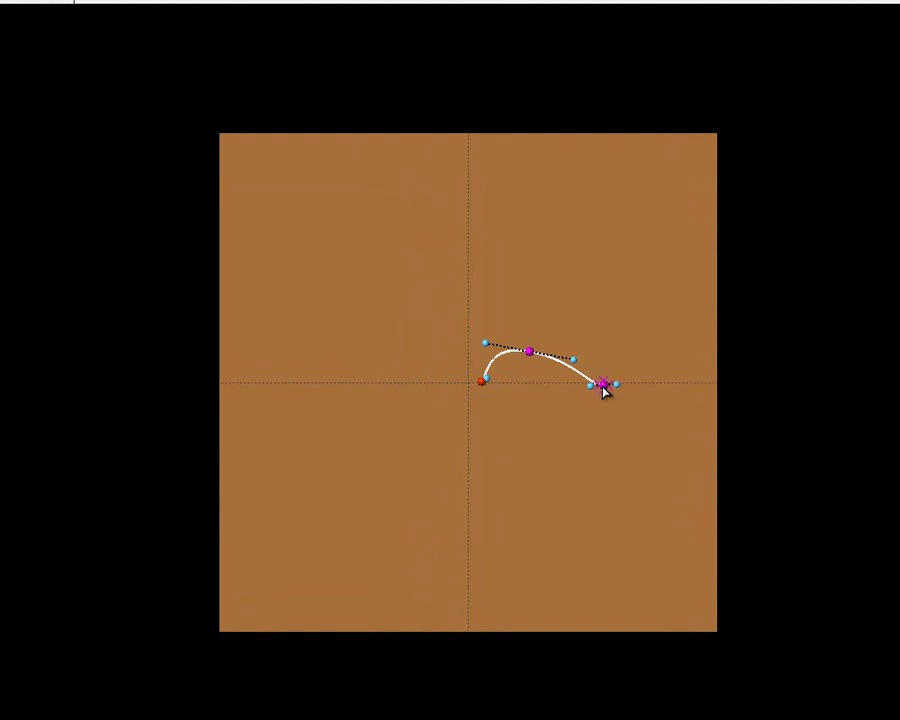
{"action": "left_click_drag", "start_coordinate": [565, 402], "coordinate": [516, 420]}
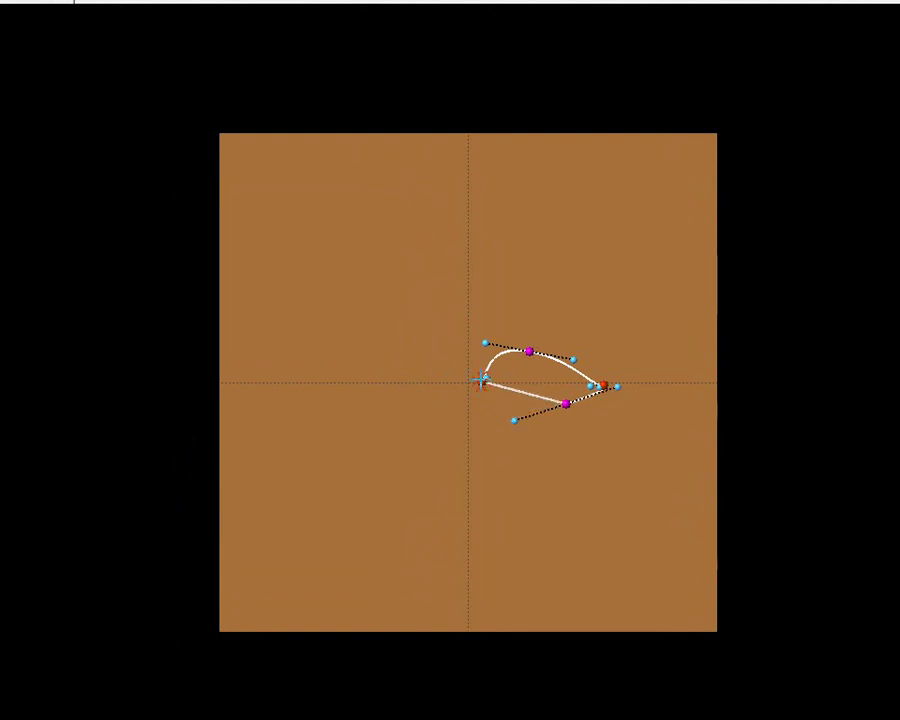
{"action": "left_click", "coordinate": [481, 380]}
{"action": "left_click", "coordinate": [572, 317]}
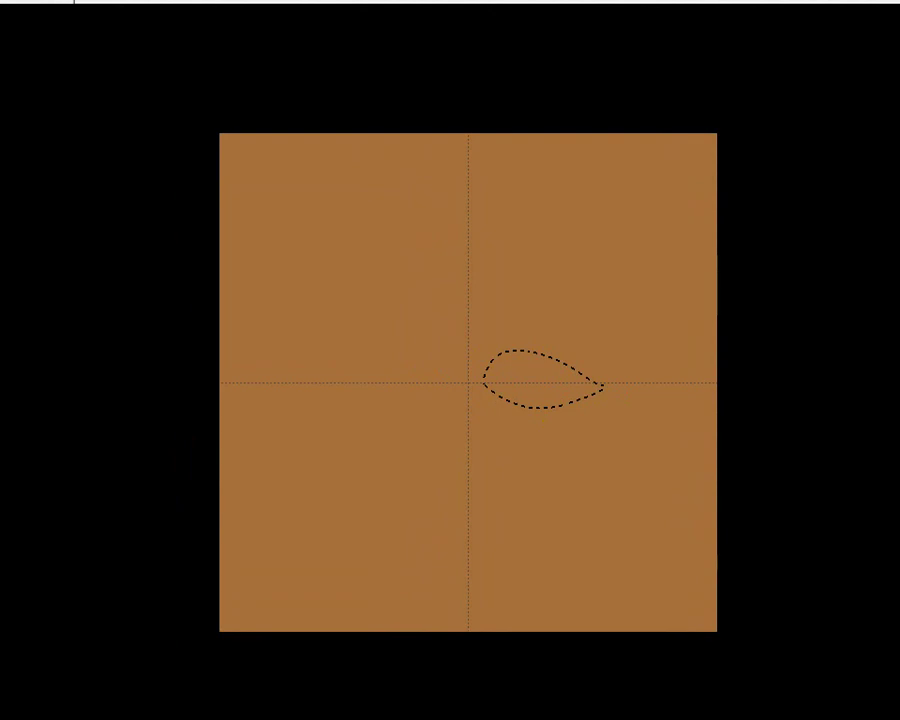
Step: Draw a second closed spline leaf left of the board's center with its tip pointing left, and deselect it
{"action": "left_click_drag", "start_coordinate": [460, 378], "coordinate": [419, 343]}
{"action": "left_click_drag", "start_coordinate": [372, 344], "coordinate": [340, 350]}
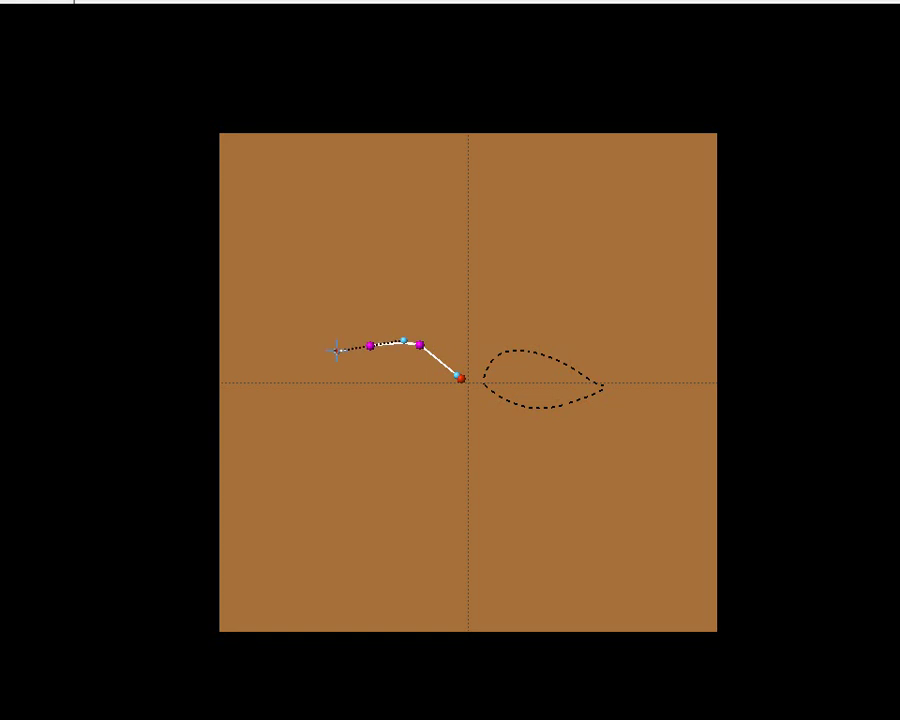
{"action": "left_click", "coordinate": [334, 353]}
{"action": "left_click_drag", "start_coordinate": [381, 378], "coordinate": [412, 410]}
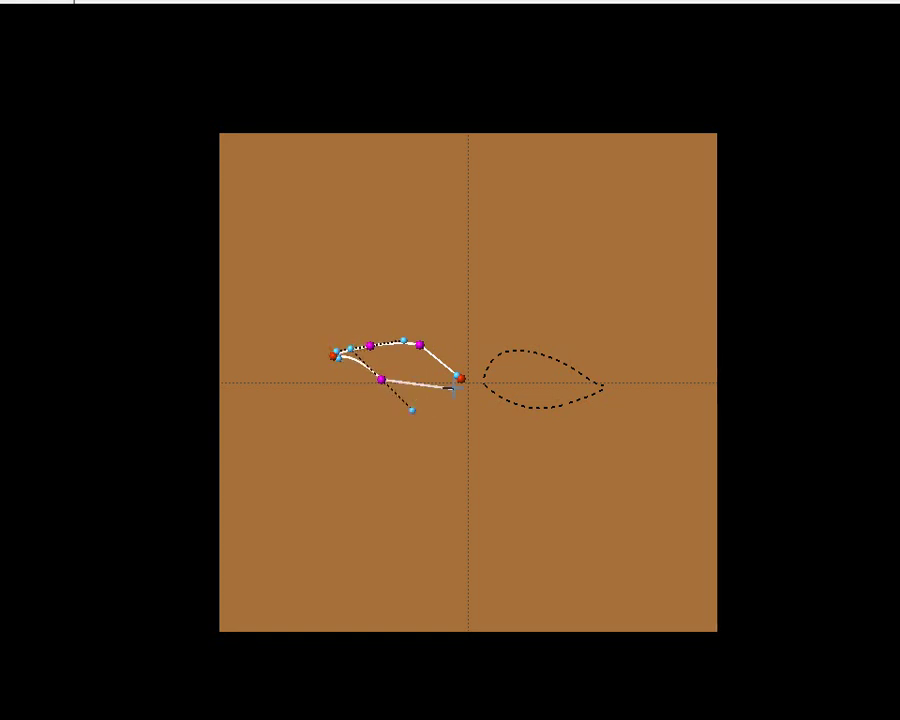
{"action": "left_click_drag", "start_coordinate": [462, 377], "coordinate": [464, 386]}
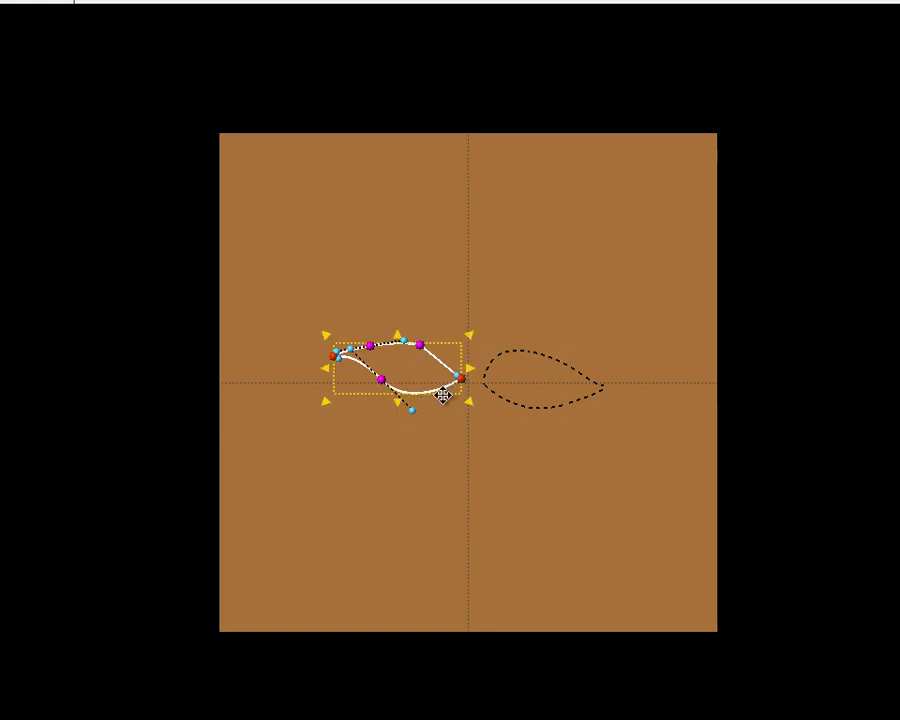
{"action": "left_click", "coordinate": [438, 460]}
Step: Sharpen the right leaf's outer tip by pulling the tip vertex's lower handle inward, and deselect the leaf
{"action": "scroll", "coordinate": [426, 366], "scroll_direction": "up", "scroll_amount": 2}
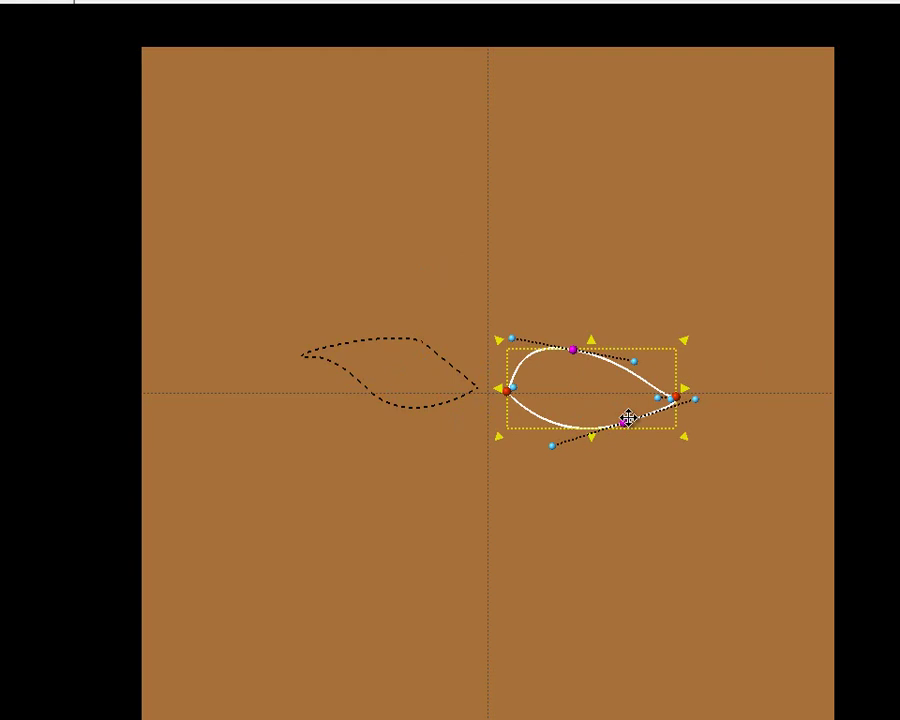
{"action": "scroll", "coordinate": [660, 388], "scroll_direction": "up", "scroll_amount": 2, "text": "ctrl"}
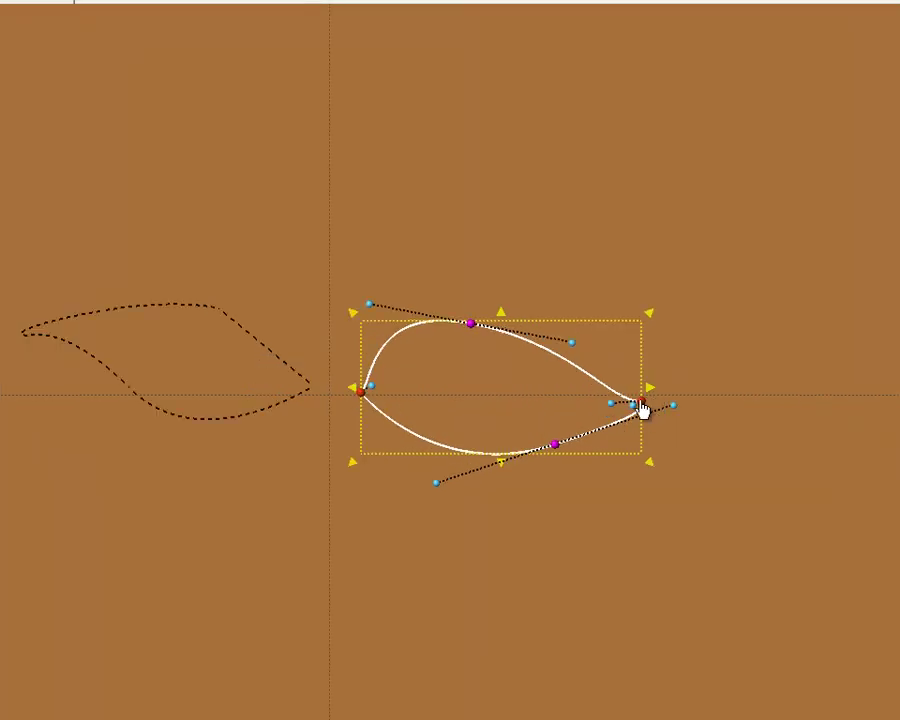
{"action": "left_click_drag", "start_coordinate": [646, 408], "coordinate": [662, 405]}
{"action": "scroll", "coordinate": [662, 405], "scroll_direction": "up", "scroll_amount": 4, "text": "ctrl"}
{"action": "scroll", "coordinate": [658, 422], "scroll_direction": "up", "scroll_amount": 2, "text": "ctrl"}
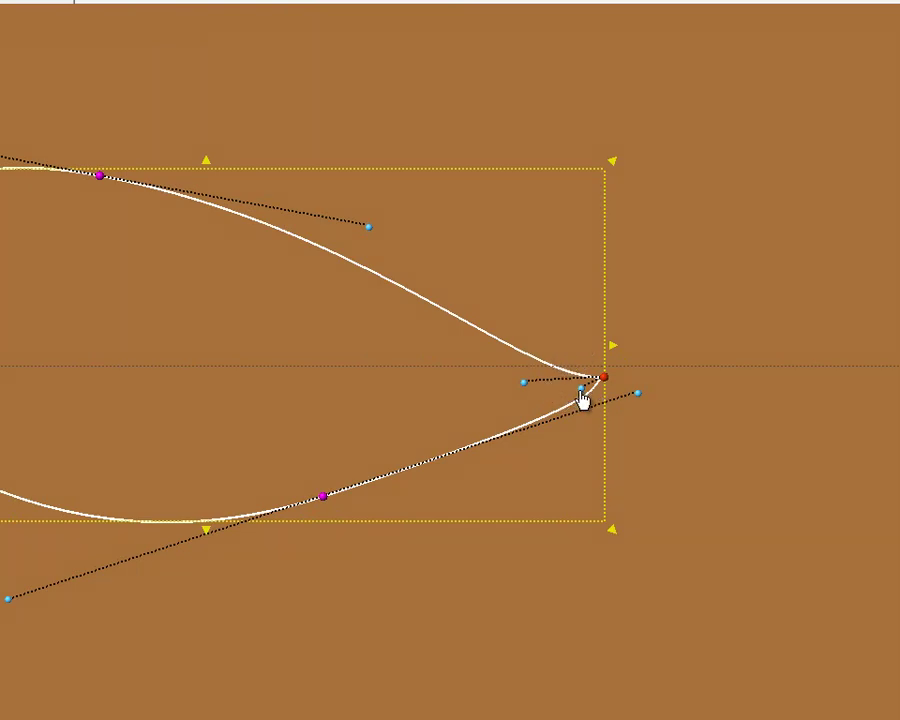
{"action": "left_click_drag", "start_coordinate": [581, 397], "coordinate": [562, 402]}
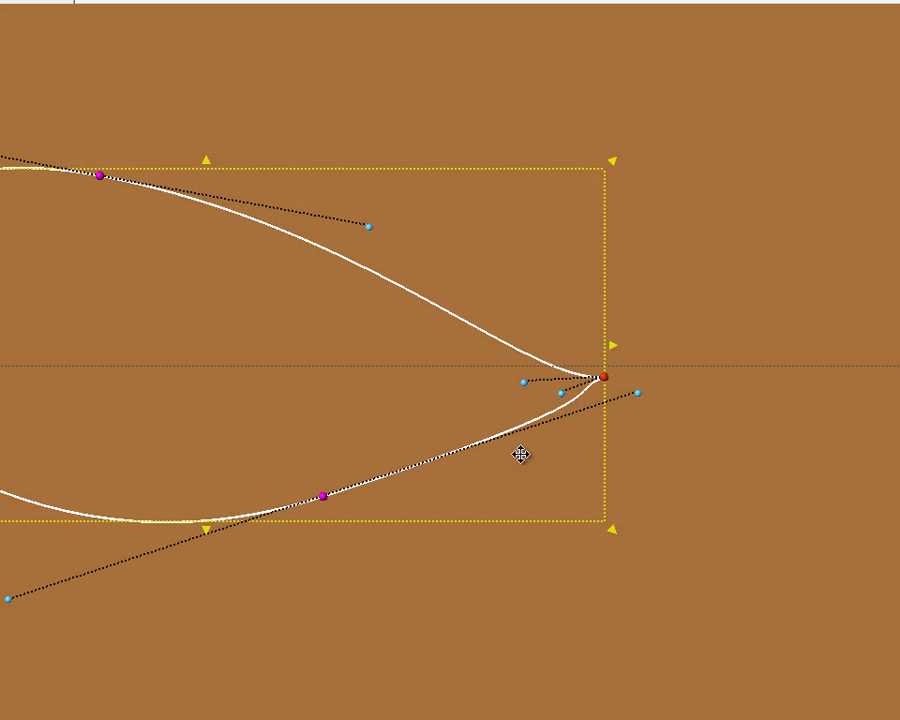
{"action": "scroll", "coordinate": [516, 450], "scroll_direction": "up", "scroll_amount": 2}
{"action": "scroll", "coordinate": [516, 450], "scroll_direction": "down", "scroll_amount": 4}
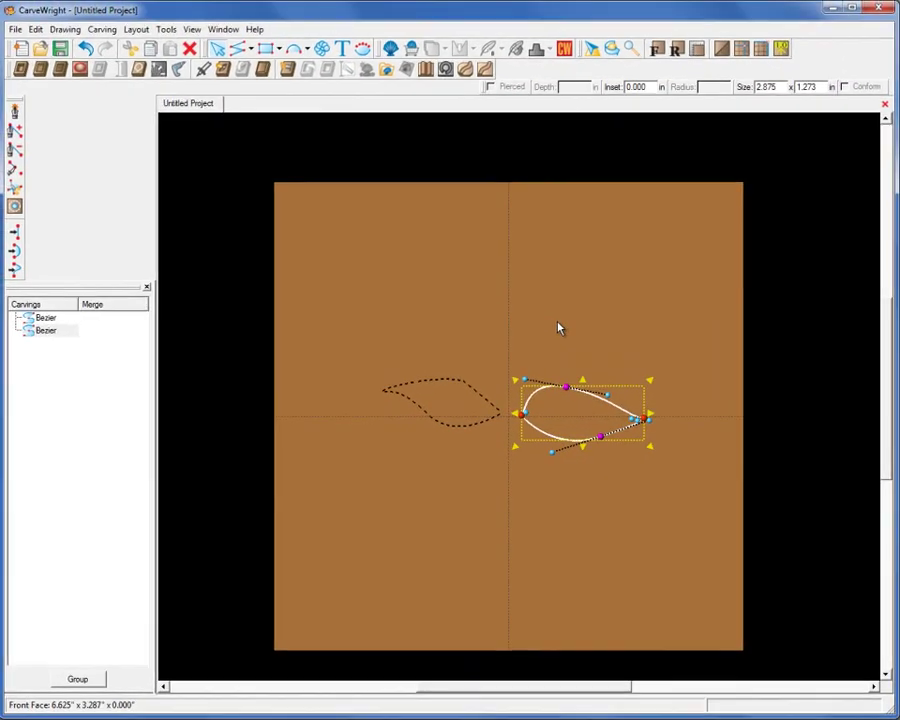
{"action": "left_click", "coordinate": [535, 311]}
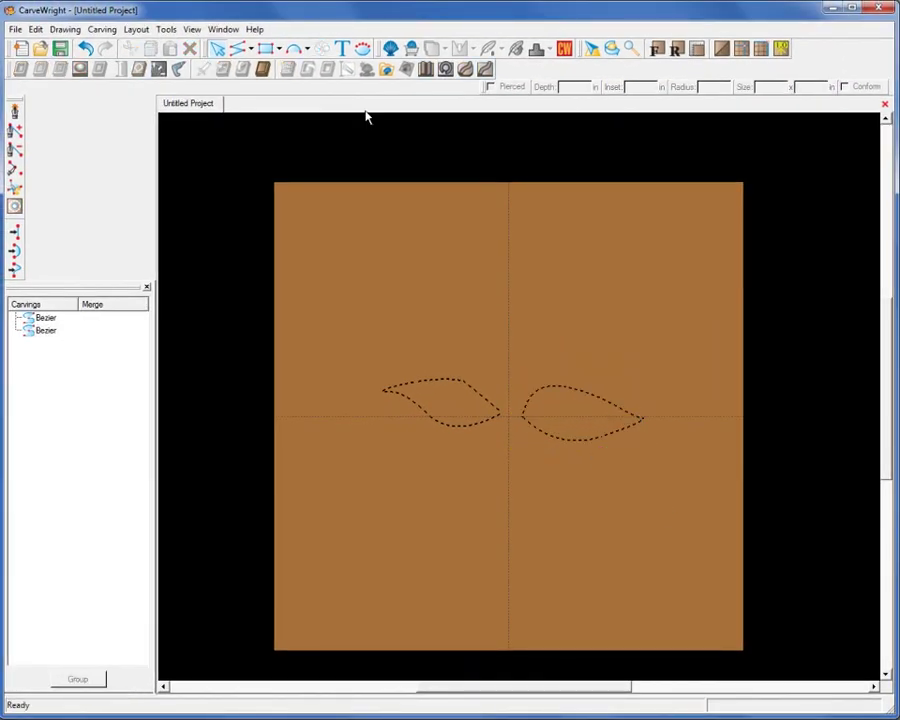
Step: Draw an open, gently curved spline stem about 5.6 in tall between the two leaves, and end the tool
{"action": "left_click", "coordinate": [15, 112]}
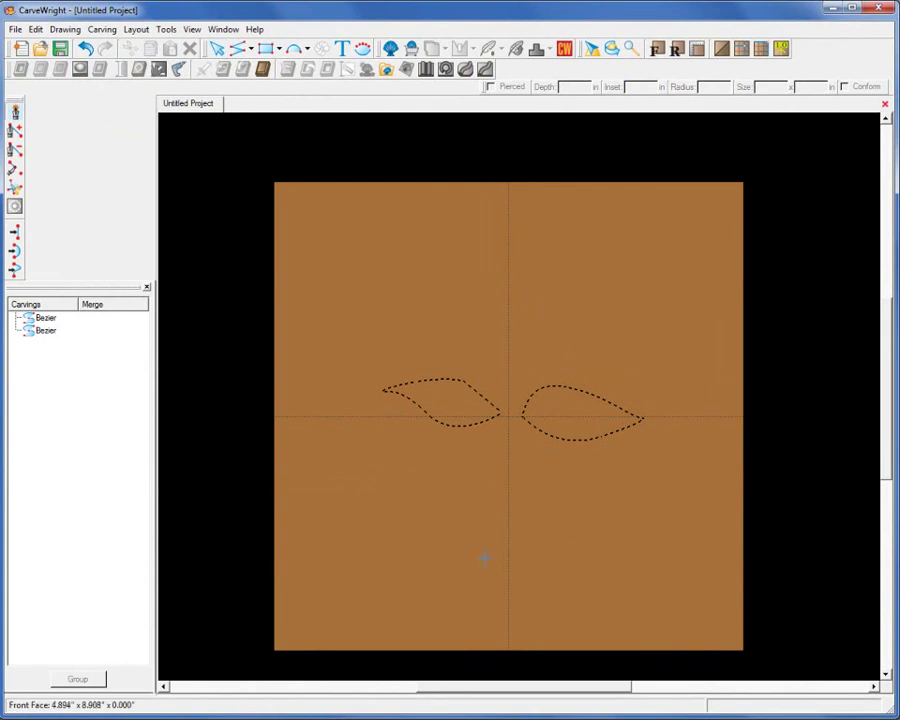
{"action": "left_click_drag", "start_coordinate": [517, 400], "coordinate": [527, 303]}
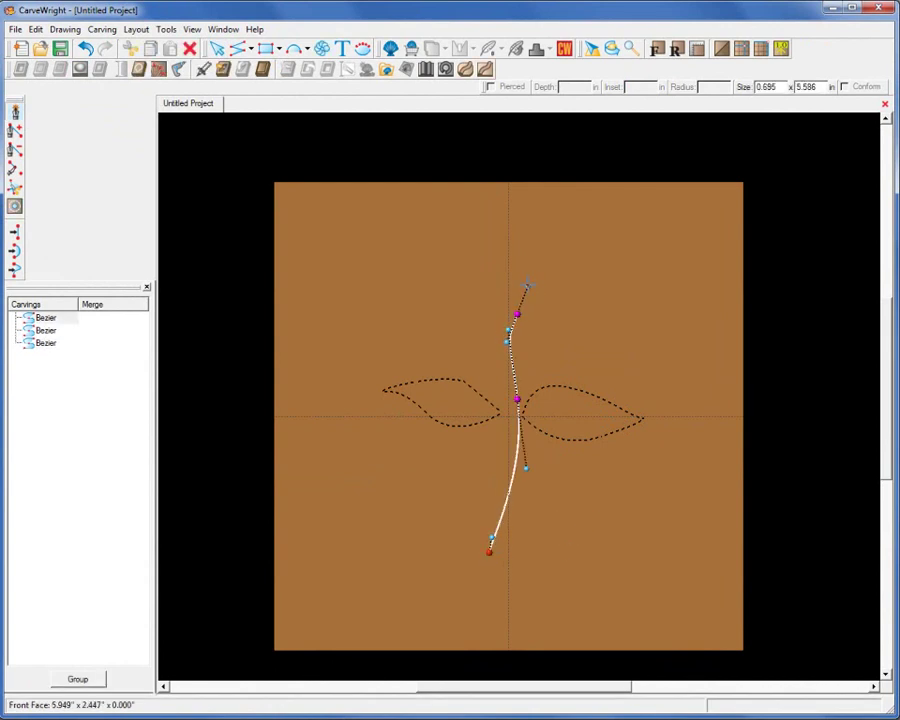
{"action": "right_click", "coordinate": [527, 284]}
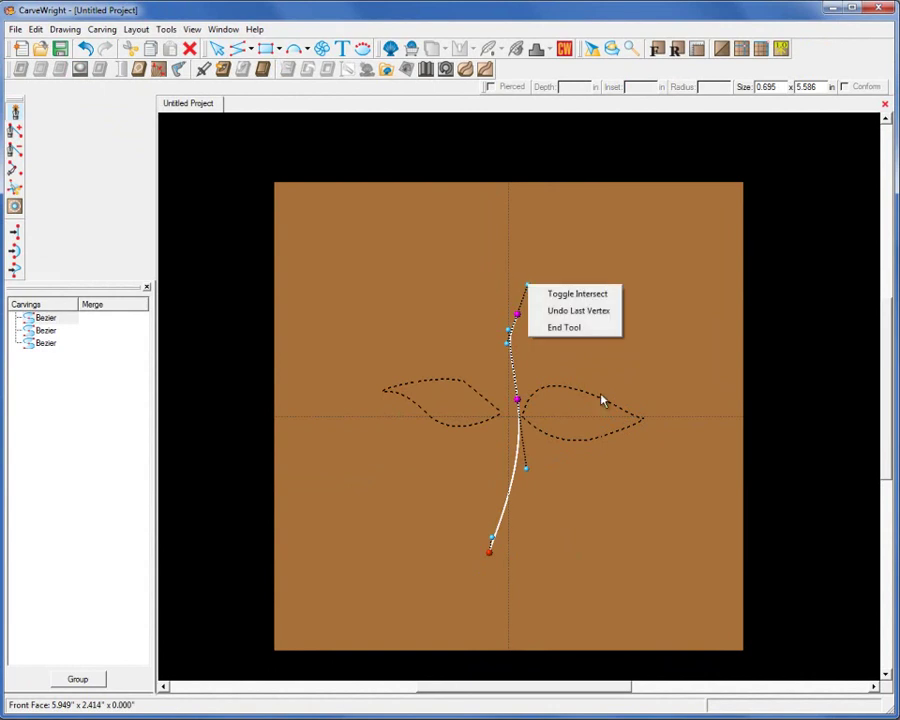
{"action": "left_click", "coordinate": [576, 326]}
{"action": "left_click", "coordinate": [657, 379]}
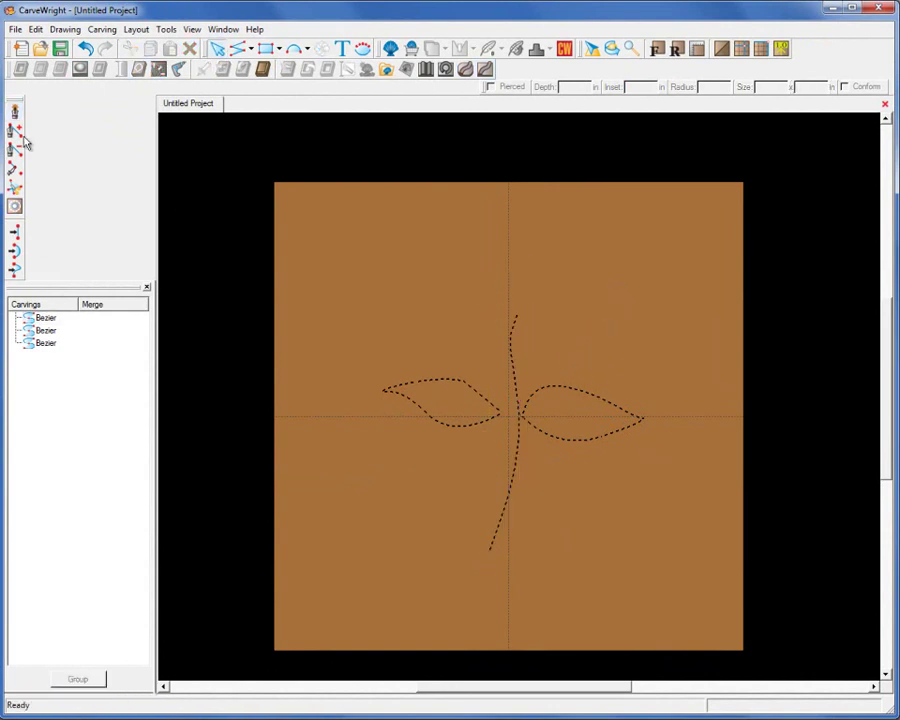
Step: Move the stem's middle vertex slightly left and down onto the centerline between the leaves, and deselect the stem
{"action": "left_click", "coordinate": [518, 442]}
{"action": "mouse_move", "coordinate": [518, 403]}
{"action": "left_mouse_down"}
{"action": "mouse_move", "coordinate": [502, 406]}
{"action": "mouse_move", "coordinate": [510, 418]}
{"action": "left_mouse_up"}
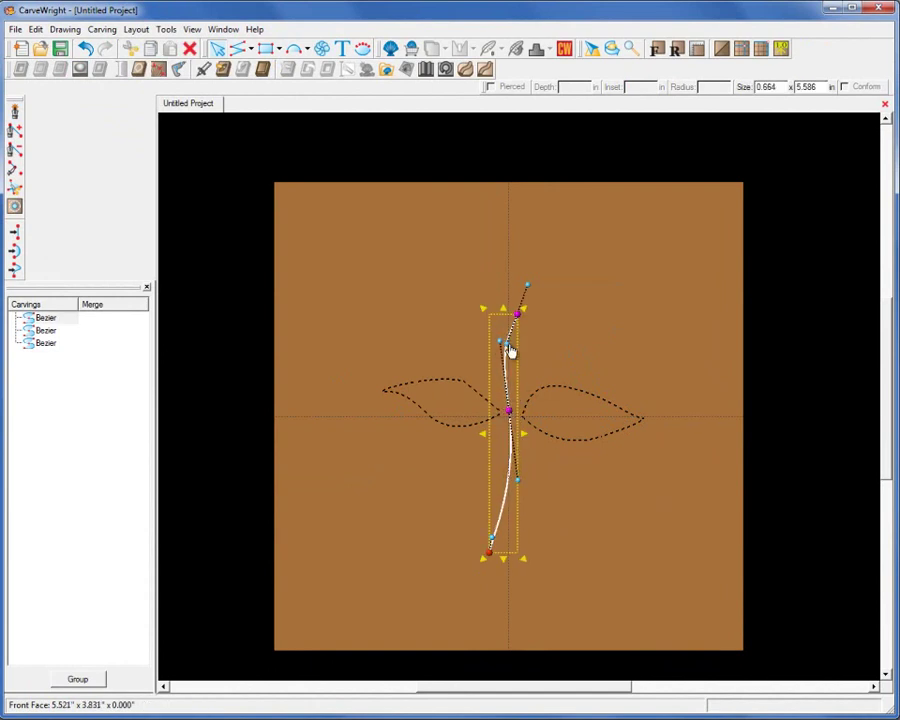
{"action": "left_click", "coordinate": [679, 377]}
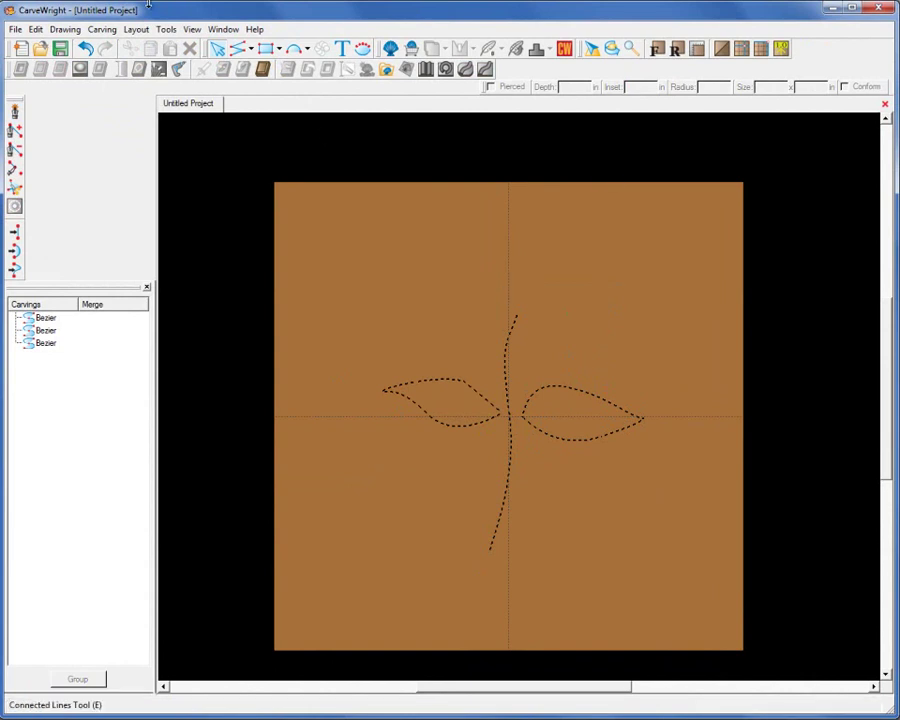
Step: Draw an open, shallow spline petal about 2.3 in wide across the top of the stem, and end the tool
{"action": "left_click", "coordinate": [15, 130]}
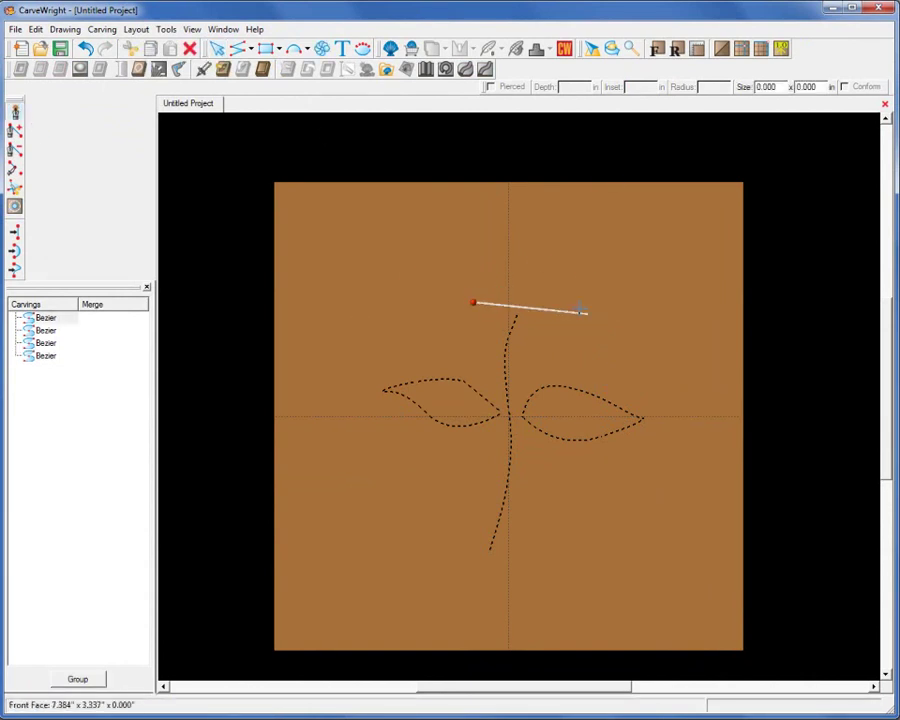
{"action": "left_click_drag", "start_coordinate": [604, 307], "coordinate": [612, 268]}
{"action": "right_click", "coordinate": [614, 267]}
{"action": "left_click", "coordinate": [648, 306]}
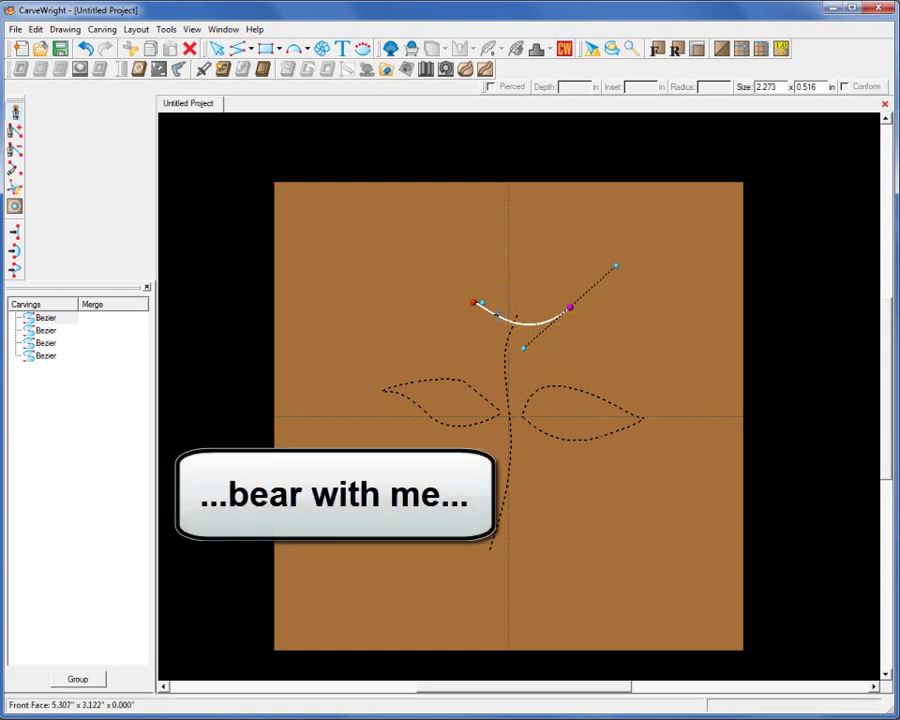
Step: Draw three shorter open spline petals around the stem's top: one on the right, one on the left and a small one above the right petal
{"action": "left_click_drag", "start_coordinate": [590, 342], "coordinate": [615, 306]}
{"action": "right_click", "coordinate": [613, 320]}
{"action": "left_click", "coordinate": [652, 362]}
{"action": "left_click_drag", "start_coordinate": [434, 311], "coordinate": [545, 304]}
{"action": "right_click", "coordinate": [545, 301]}
{"action": "left_click", "coordinate": [587, 348]}
{"action": "key", "text": "Escape"}
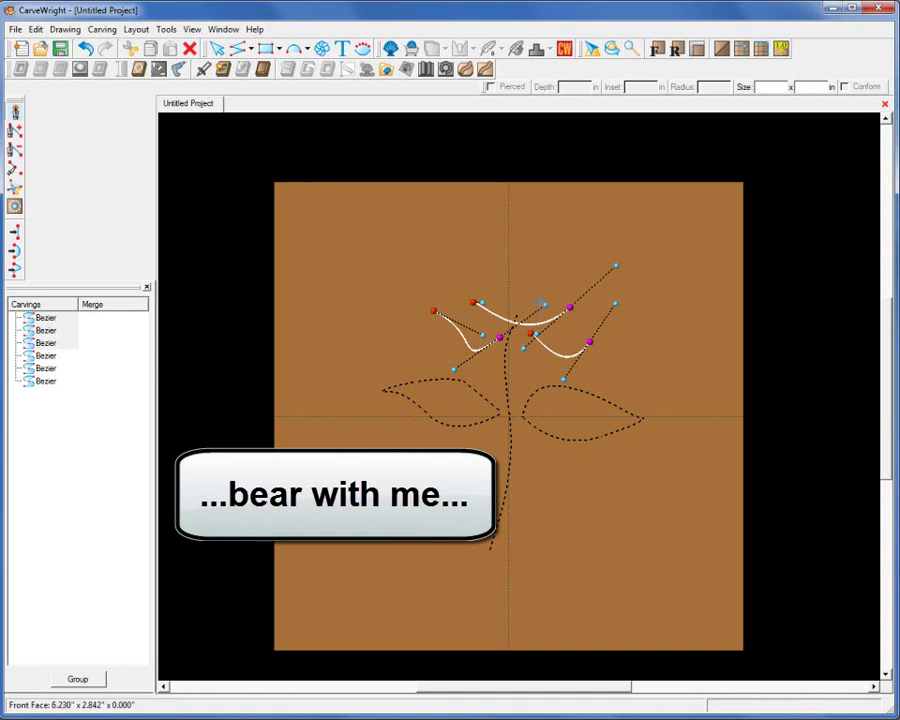
{"action": "left_click", "coordinate": [599, 247]}
{"action": "key", "text": "Escape"}
Step: Move the wide petal and both side petals up around the stem's top, lower the small petal into the right one, and deselect
{"action": "left_click", "coordinate": [548, 321]}
{"action": "left_click", "coordinate": [518, 322]}
{"action": "left_click_drag", "start_coordinate": [518, 322], "coordinate": [514, 302]}
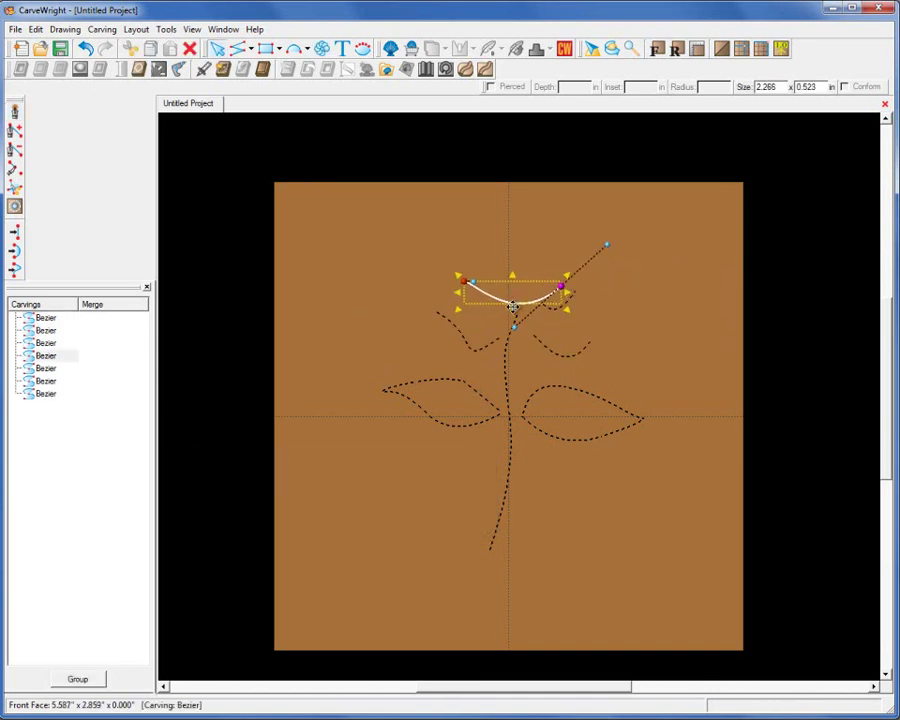
{"action": "left_click_drag", "start_coordinate": [573, 356], "coordinate": [566, 324]}
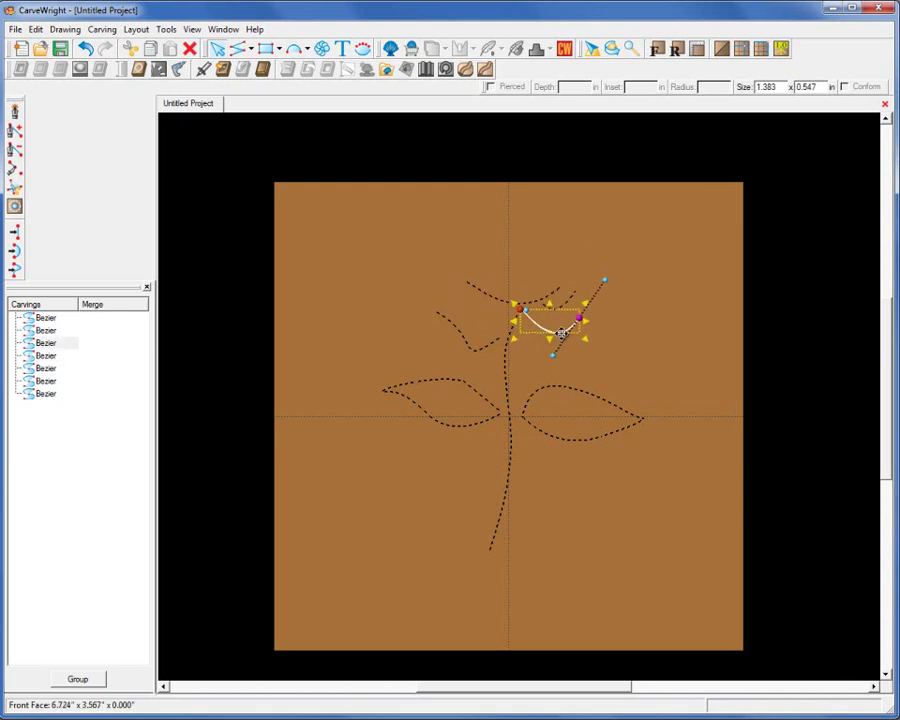
{"action": "left_click", "coordinate": [479, 349]}
{"action": "left_click_drag", "start_coordinate": [479, 349], "coordinate": [487, 318]}
{"action": "left_click", "coordinate": [657, 311]}
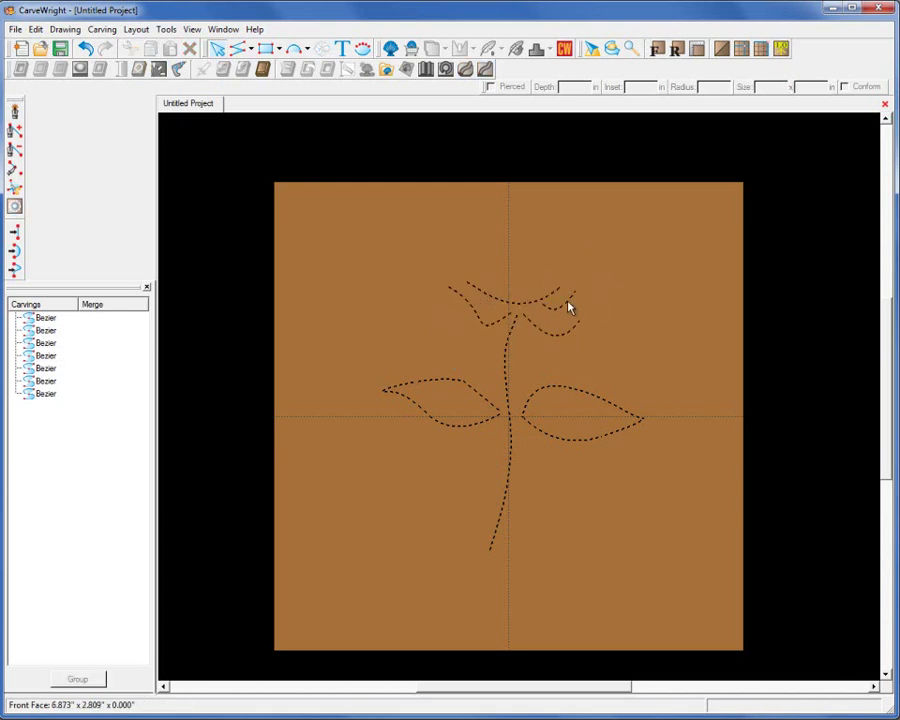
{"action": "left_click", "coordinate": [567, 301]}
{"action": "left_click", "coordinate": [447, 272]}
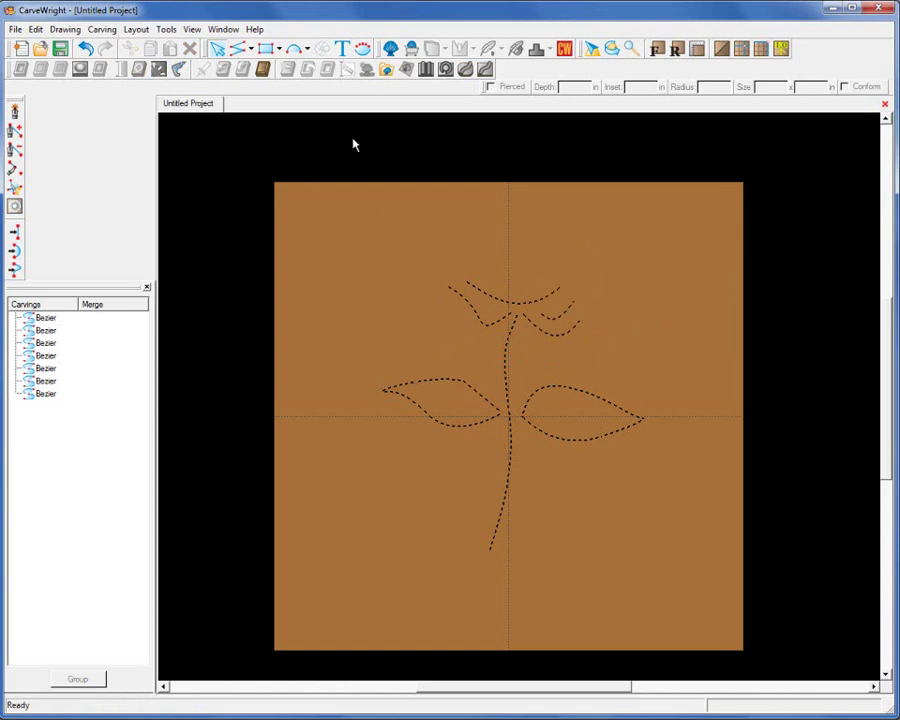
Step: Reshape the left petal into a deeper curve about 1.5 in wide, and draw a smaller spline petal inside it
{"action": "left_click", "coordinate": [453, 305]}
{"action": "left_click_drag", "start_coordinate": [494, 316], "coordinate": [460, 334]}
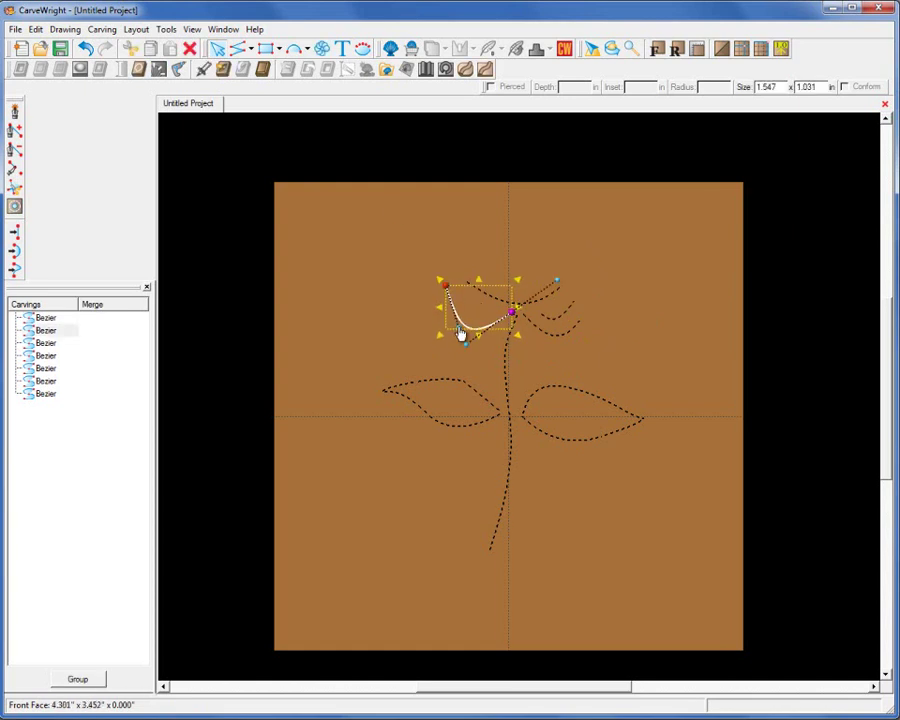
{"action": "left_click", "coordinate": [15, 111]}
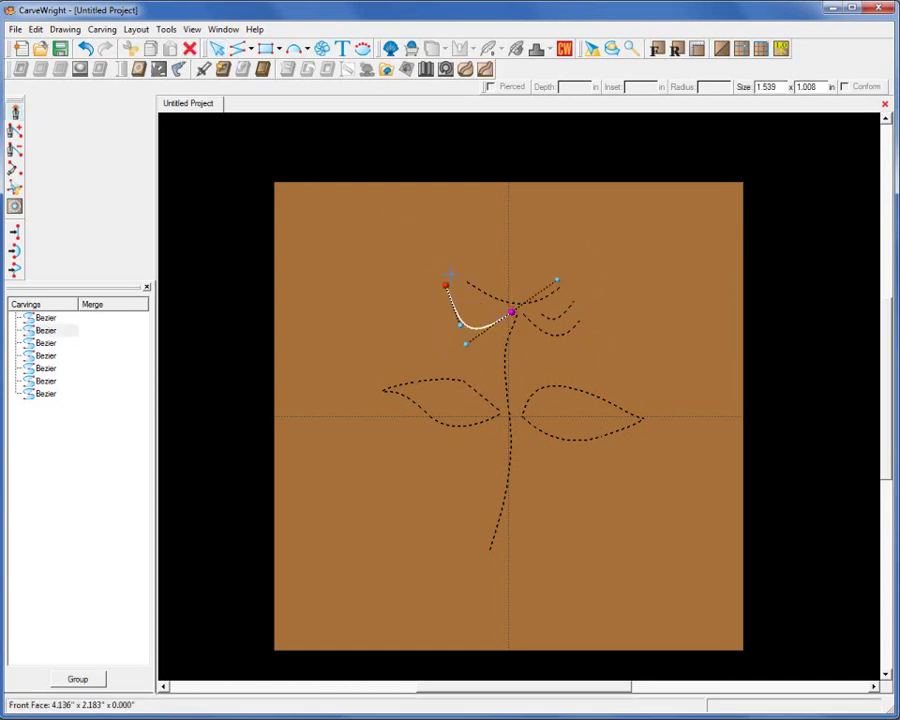
{"action": "left_click", "coordinate": [450, 274]}
{"action": "right_click", "coordinate": [510, 297]}
{"action": "left_click", "coordinate": [540, 344]}
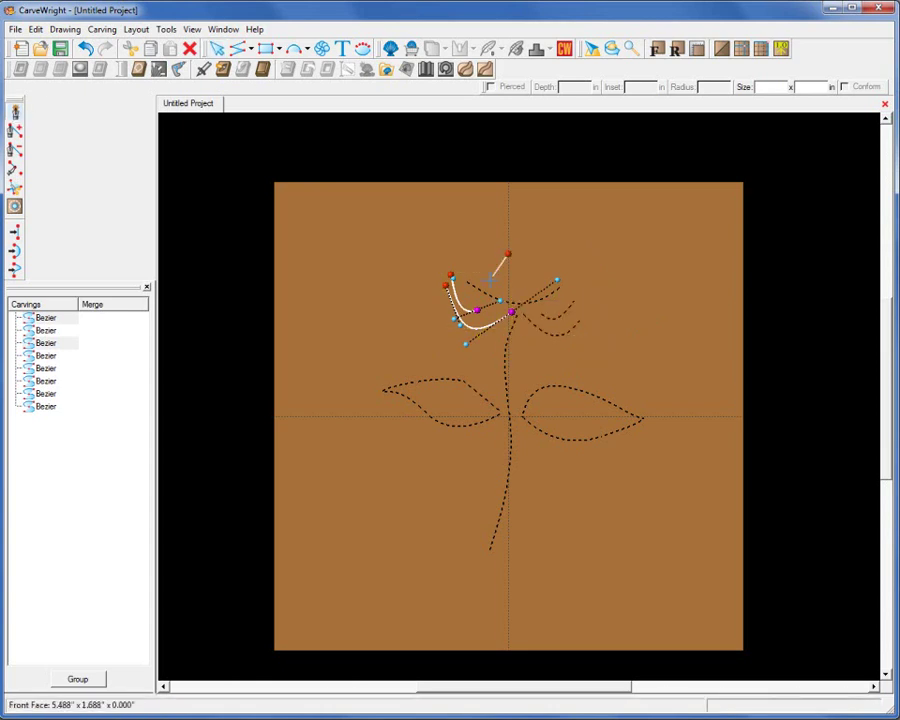
Step: Draw two small hooked splines facing each other above the wide petal as the center of the flower
{"action": "left_click", "coordinate": [490, 281]}
{"action": "right_click", "coordinate": [514, 294]}
{"action": "left_click", "coordinate": [545, 338]}
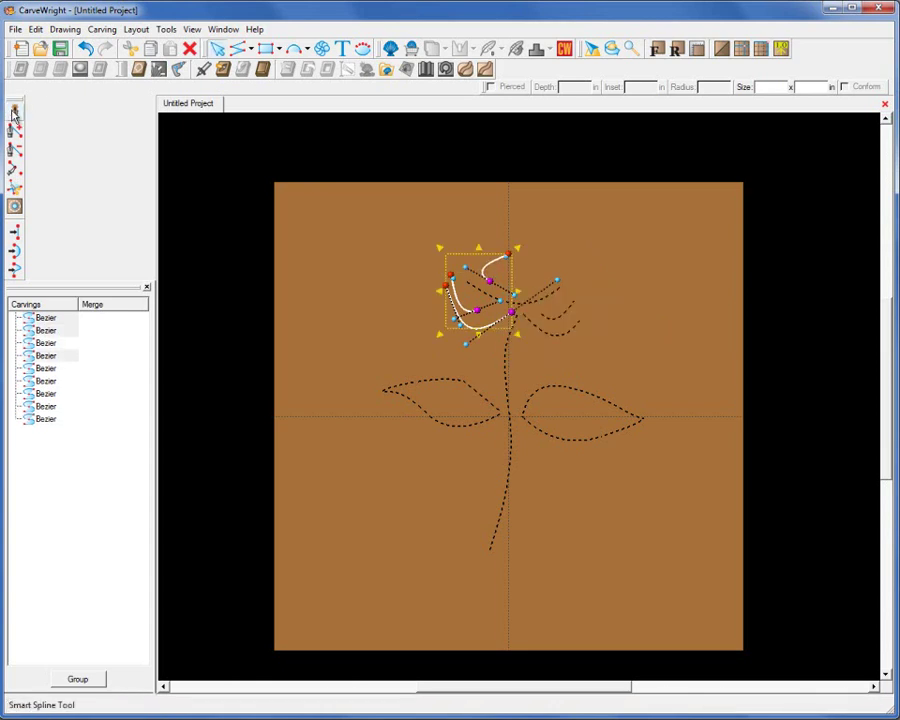
{"action": "left_click", "coordinate": [508, 255]}
{"action": "left_click", "coordinate": [538, 266]}
{"action": "right_click", "coordinate": [534, 240]}
{"action": "left_click", "coordinate": [568, 293]}
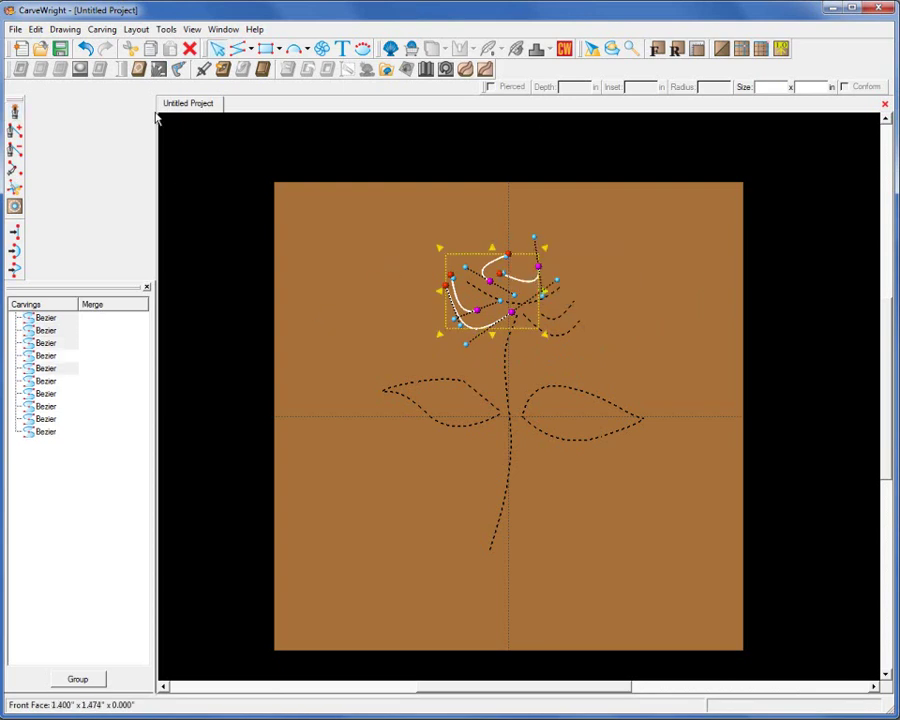
Step: Draw an open spline arc over the upper right side of the flower's center, and end the tool
{"action": "left_click", "coordinate": [16, 113]}
{"action": "left_click", "coordinate": [575, 262]}
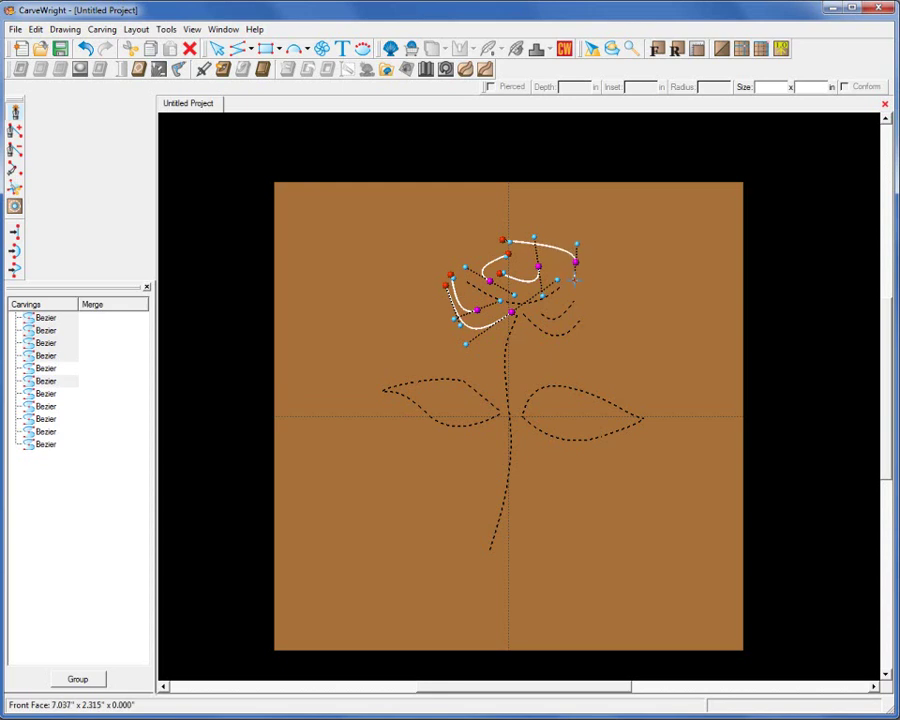
{"action": "right_click", "coordinate": [570, 300]}
{"action": "left_click", "coordinate": [603, 348]}
Step: Draw another open spline arc beyond the flower's upper left side, end the tool, and deselect the curves
{"action": "left_click", "coordinate": [16, 113]}
{"action": "left_click", "coordinate": [422, 259]}
{"action": "left_click", "coordinate": [482, 218]}
{"action": "right_click", "coordinate": [511, 239]}
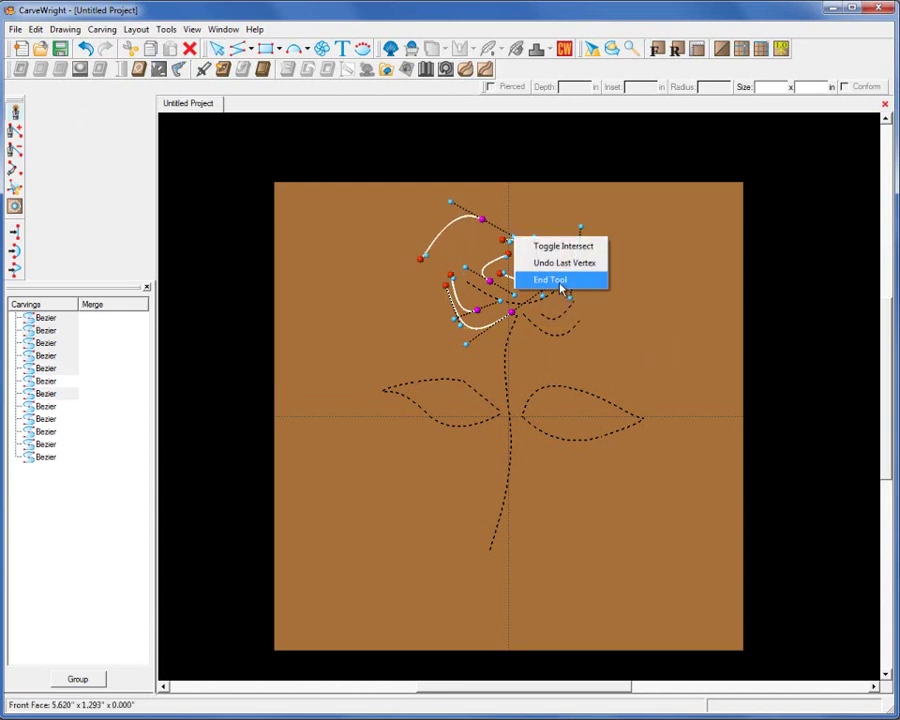
{"action": "left_click", "coordinate": [563, 281]}
{"action": "left_click", "coordinate": [432, 238]}
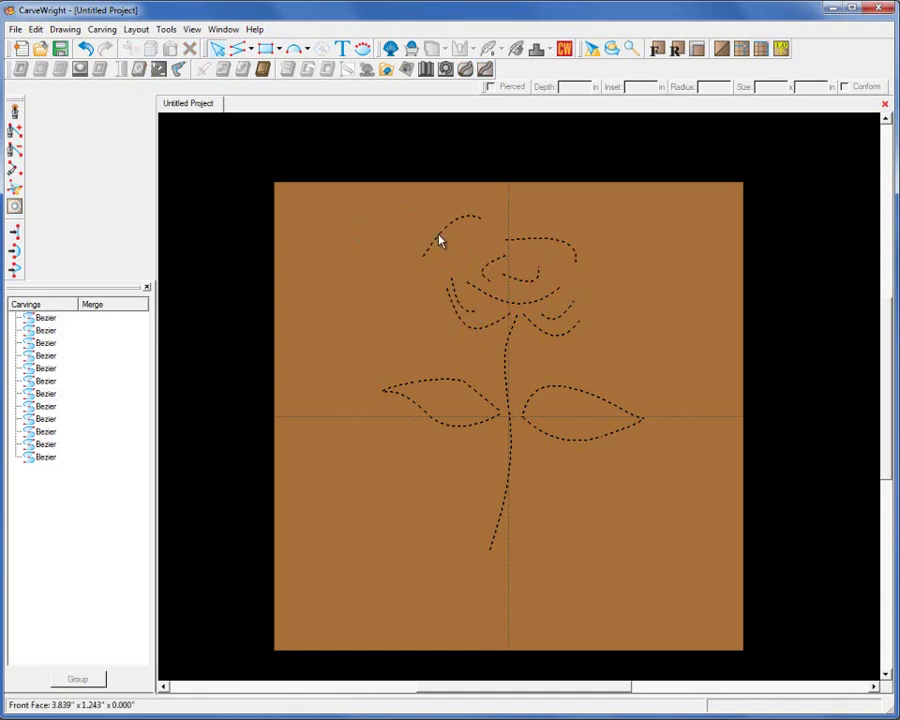
Step: Move the upper left arc against the flower's center, pull the right arc's end vertex down to about 1.6 × 1.0 in, and deselect
{"action": "left_click", "coordinate": [440, 240]}
{"action": "left_click_drag", "start_coordinate": [466, 248], "coordinate": [569, 288]}
{"action": "left_click", "coordinate": [560, 278]}
{"action": "left_click", "coordinate": [580, 264]}
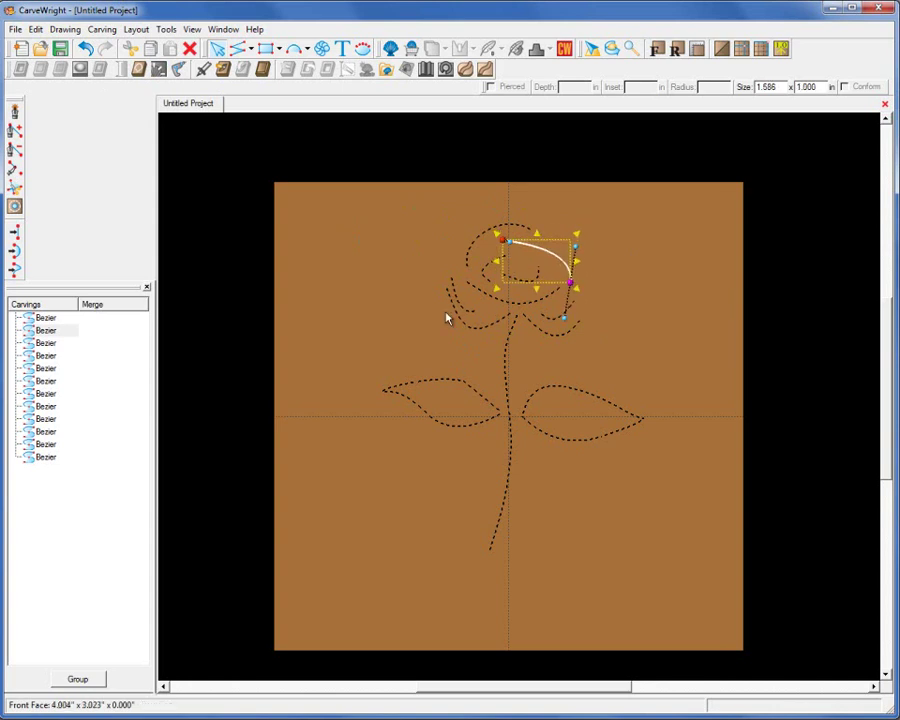
{"action": "left_click", "coordinate": [658, 320]}
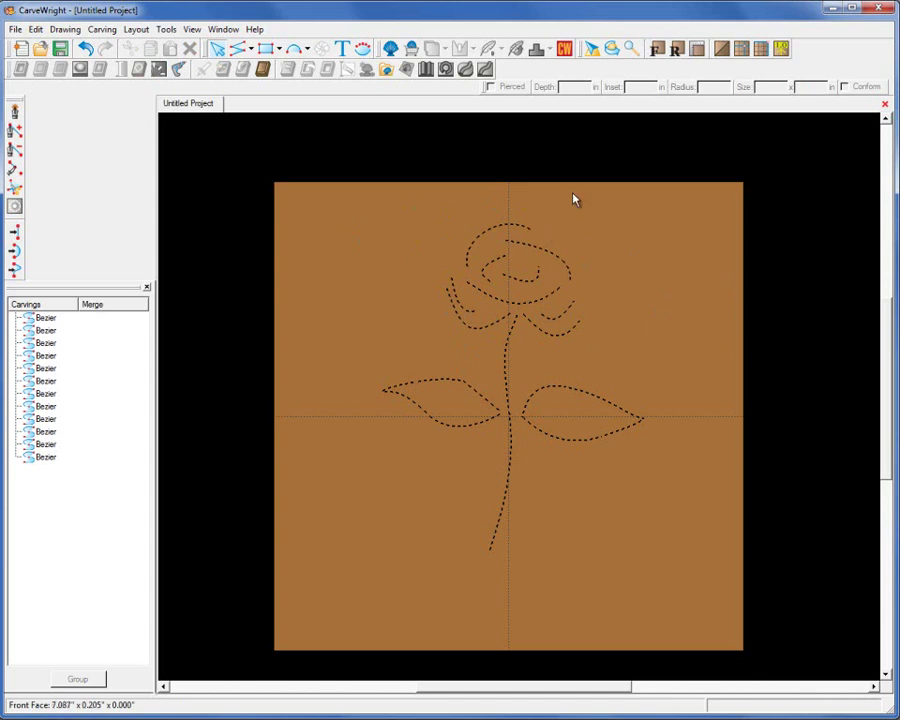
Step: Select all the flower's splines, assign them the first depth profile at 0.1 in depth, and deselect them
{"action": "left_click_drag", "start_coordinate": [335, 223], "coordinate": [693, 595]}
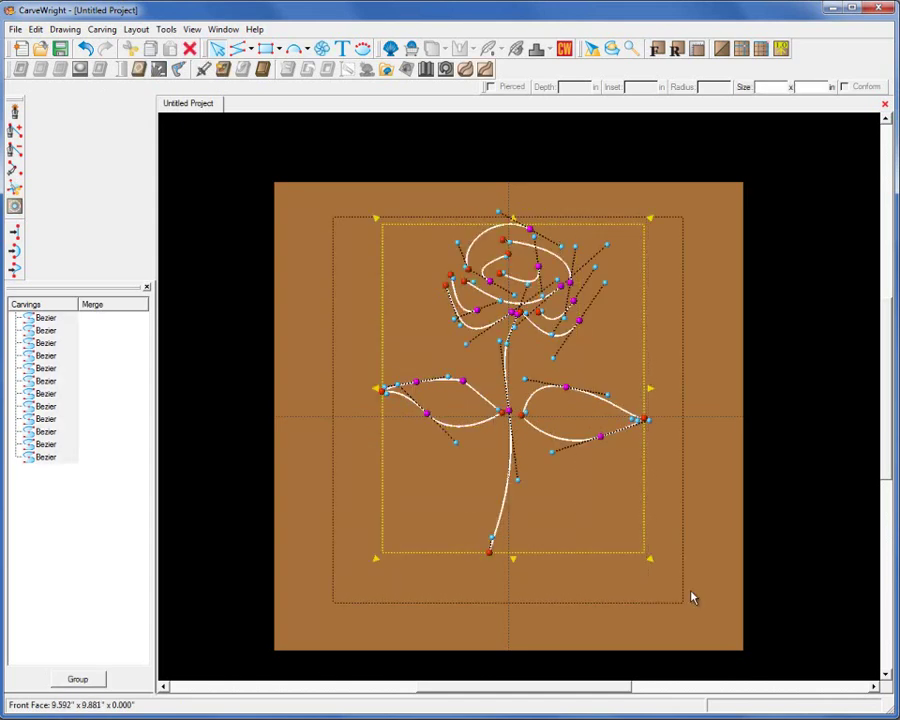
{"action": "left_click", "coordinate": [223, 70]}
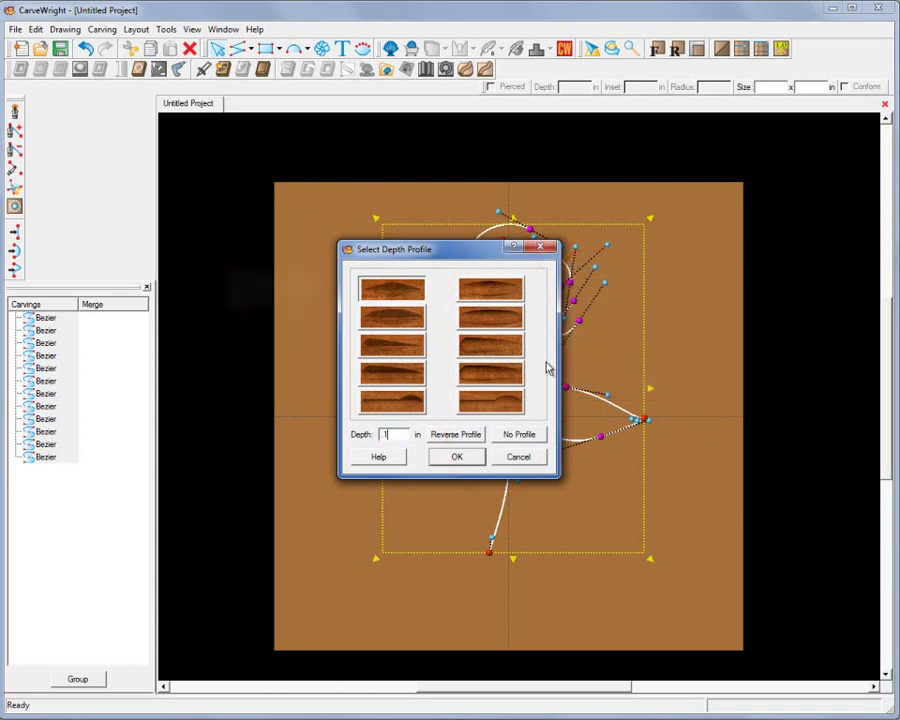
{"action": "left_click", "coordinate": [457, 457]}
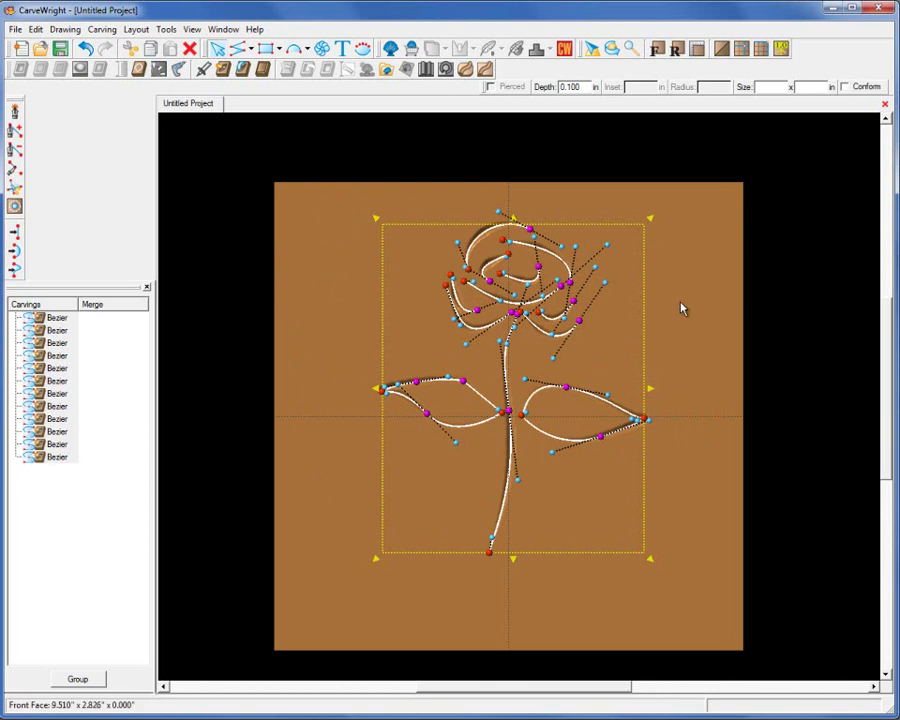
{"action": "left_click", "coordinate": [649, 345]}
{"action": "scroll", "coordinate": [649, 345], "scroll_direction": "up", "scroll_amount": 2}
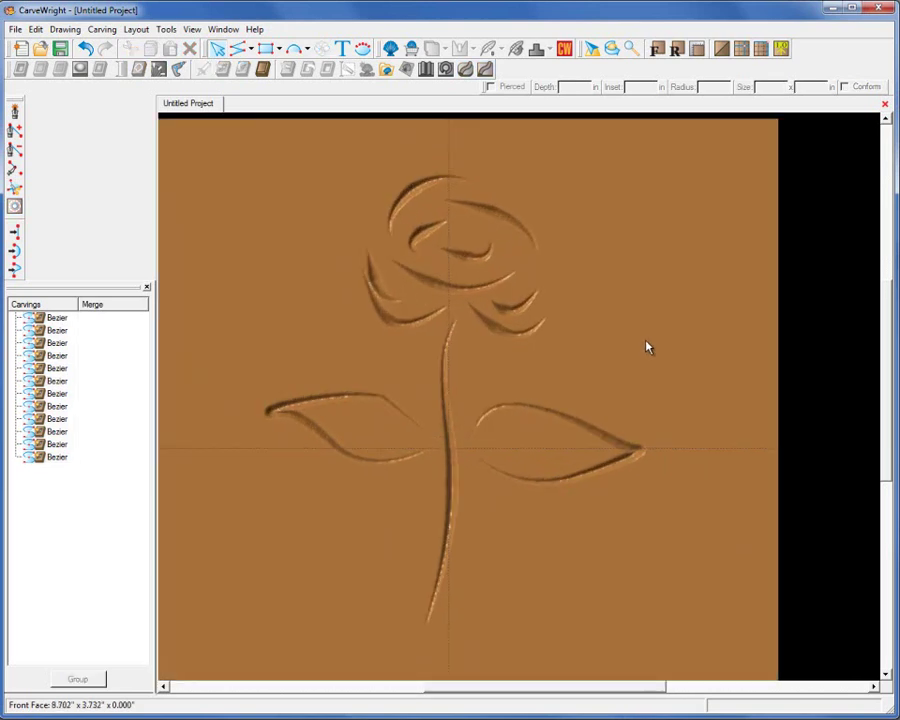
Step: Stretch the inner left petal at both ends to about 0.88 × 0.96 in
{"action": "left_click", "coordinate": [381, 302]}
{"action": "left_click_drag", "start_coordinate": [408, 303], "coordinate": [426, 298]}
{"action": "left_click_drag", "start_coordinate": [373, 262], "coordinate": [378, 245]}
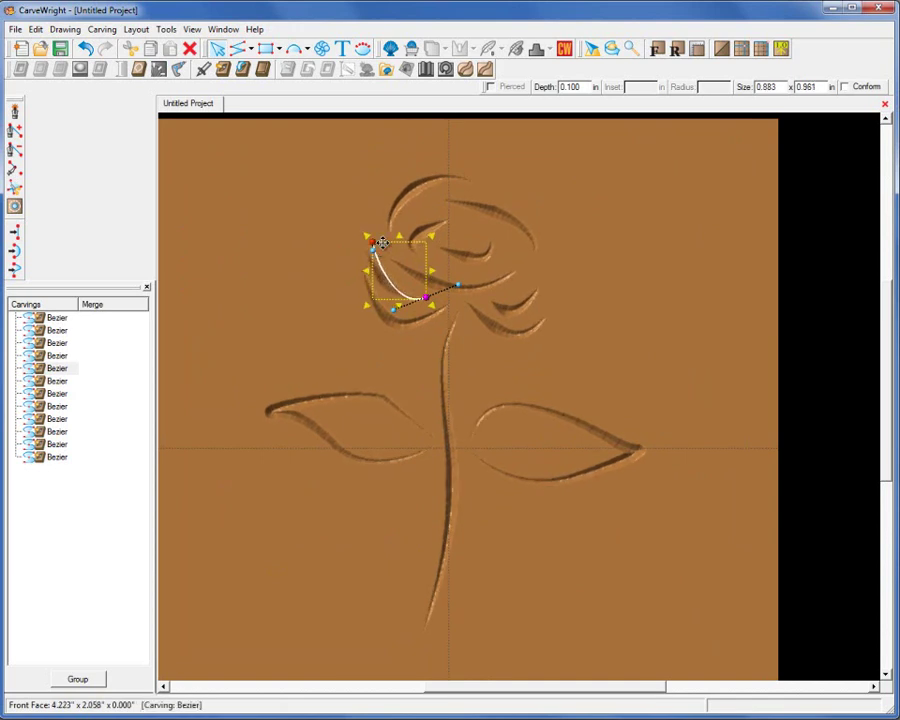
Step: Reshape the flower's lower center curve to about 0.80 × 0.70 in, and shift the upper center curve right to meet it
{"action": "left_click", "coordinate": [488, 250]}
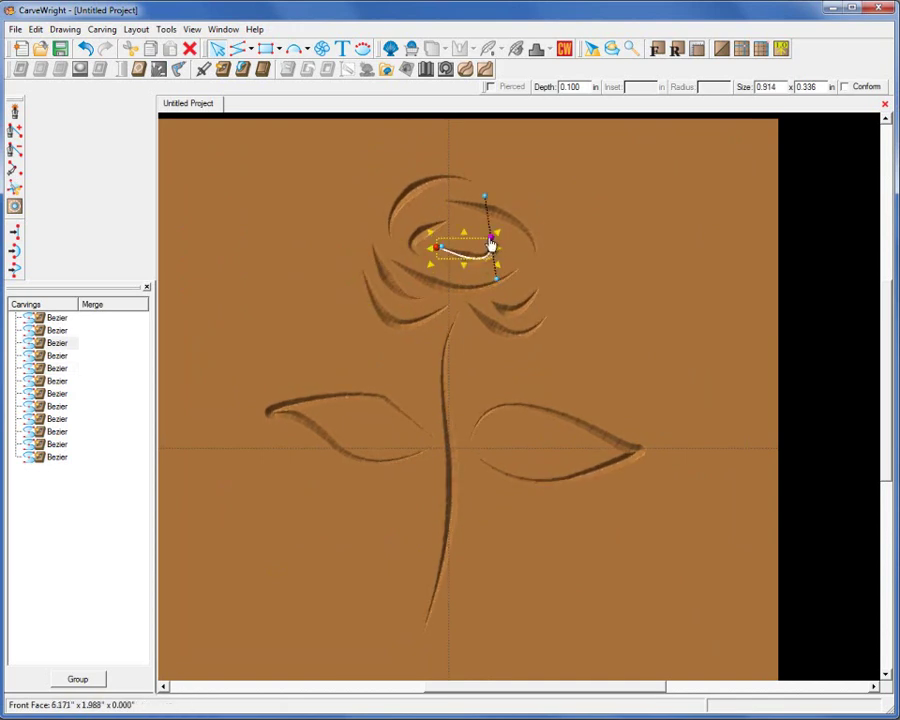
{"action": "mouse_move", "coordinate": [490, 236]}
{"action": "left_mouse_down"}
{"action": "mouse_move", "coordinate": [440, 261]}
{"action": "mouse_move", "coordinate": [465, 233]}
{"action": "mouse_move", "coordinate": [436, 215]}
{"action": "mouse_move", "coordinate": [442, 241]}
{"action": "mouse_move", "coordinate": [494, 249]}
{"action": "mouse_move", "coordinate": [486, 218]}
{"action": "left_mouse_up"}
{"action": "left_click", "coordinate": [445, 231]}
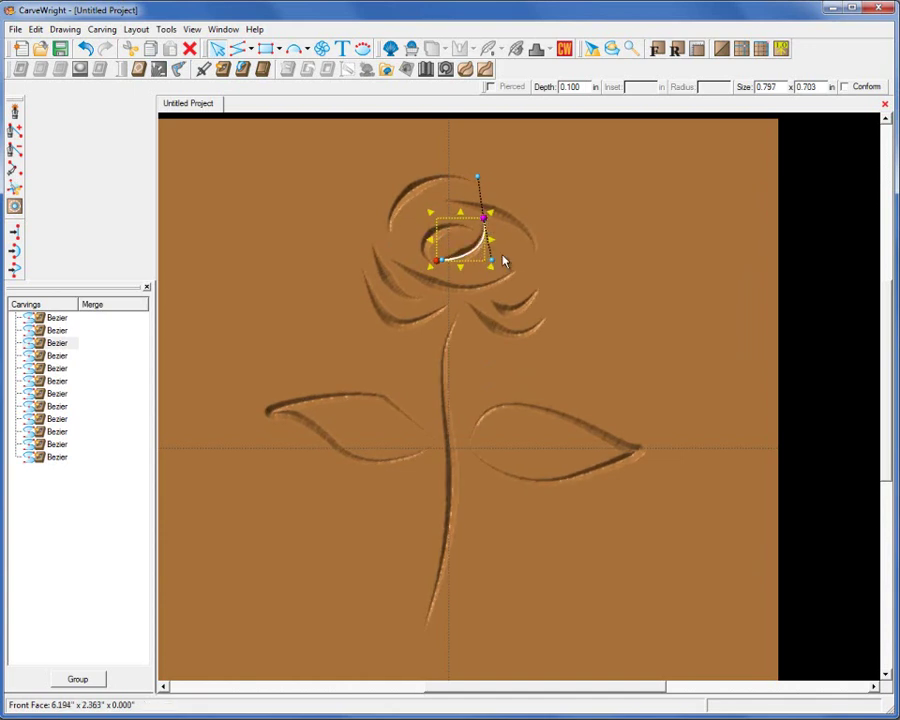
Step: Round the upper right outer arc to about 1.62 × 1.18 in, and extend the upper left arc's lower end to about 1.49 × 1.25 in
{"action": "left_click", "coordinate": [490, 204]}
{"action": "left_click_drag", "start_coordinate": [458, 201], "coordinate": [532, 178]}
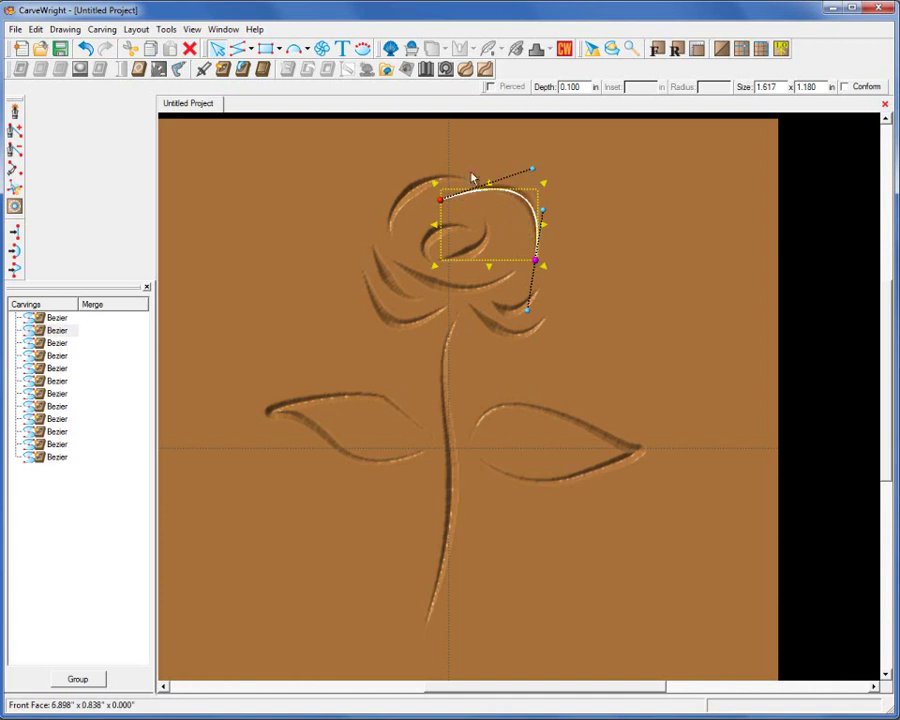
{"action": "left_click", "coordinate": [404, 202]}
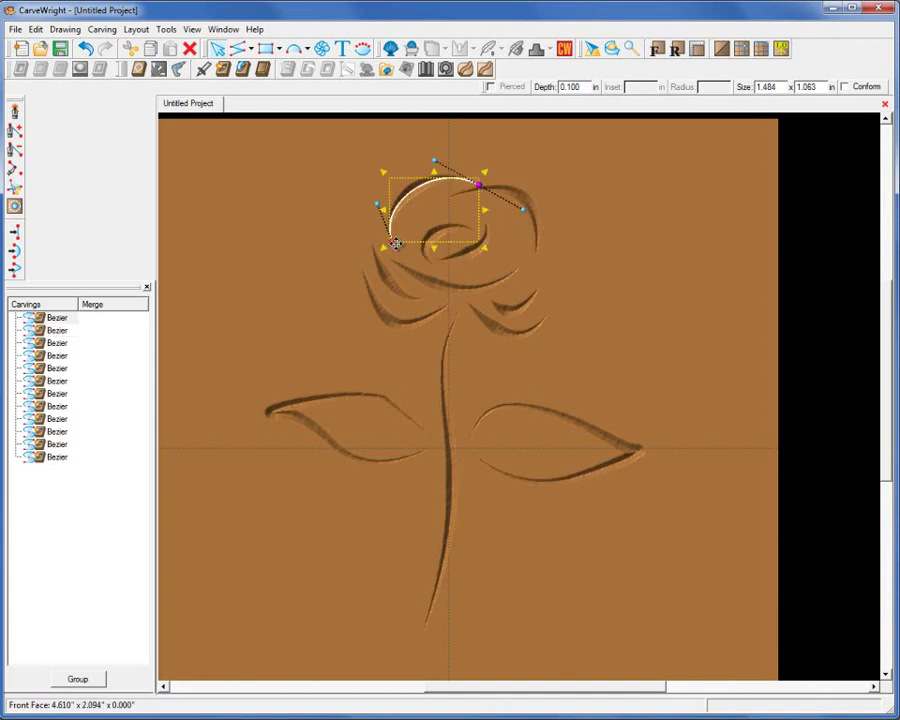
{"action": "left_click_drag", "start_coordinate": [394, 248], "coordinate": [380, 220]}
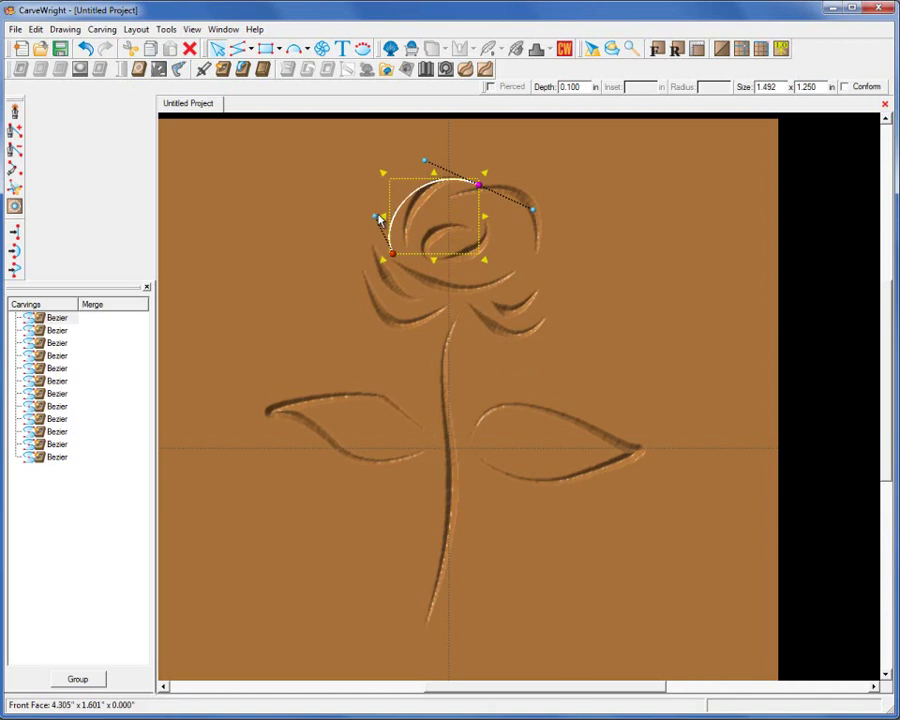
Step: Raise the inner left petal's top vertex and pull its handle outward, bowing the petal to about 1.04 × 1.37 in
{"action": "left_click", "coordinate": [393, 285]}
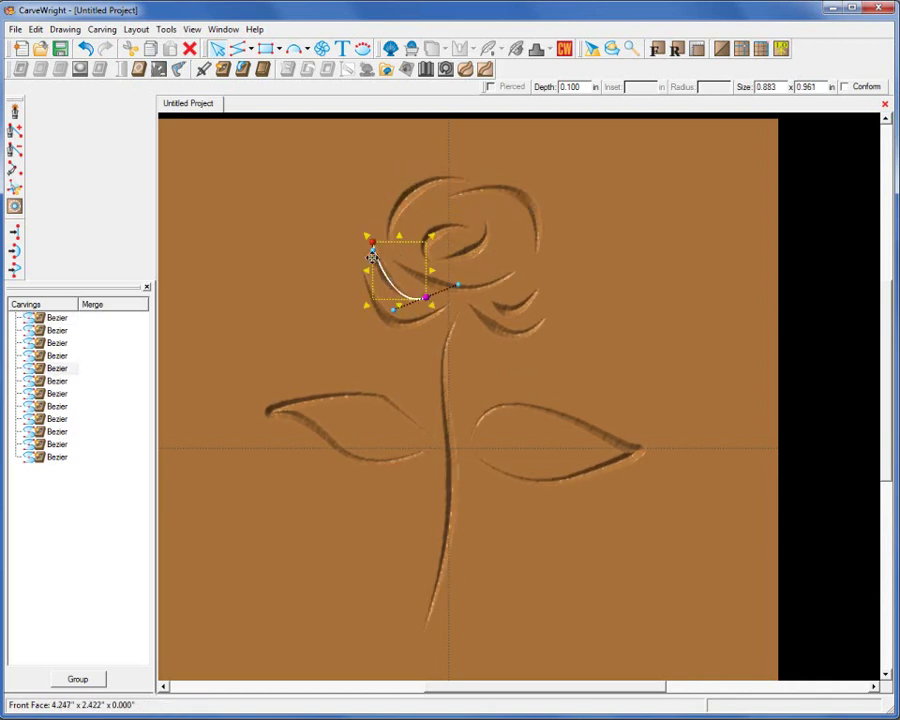
{"action": "mouse_move", "coordinate": [370, 238]}
{"action": "left_mouse_down"}
{"action": "mouse_move", "coordinate": [375, 248]}
{"action": "mouse_move", "coordinate": [376, 228]}
{"action": "left_mouse_up"}
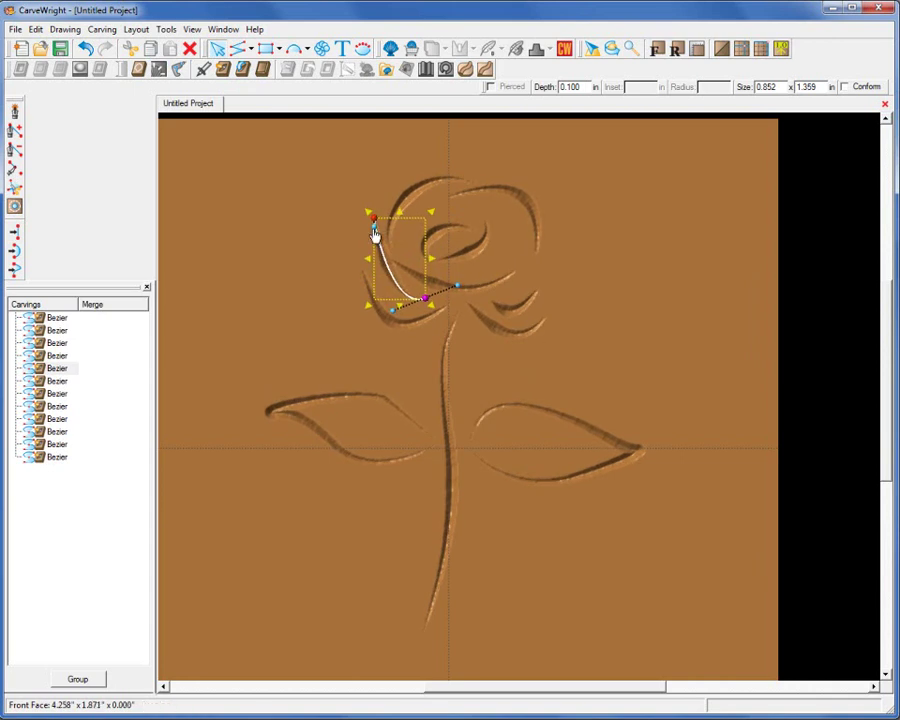
{"action": "left_click_drag", "start_coordinate": [361, 243], "coordinate": [340, 238]}
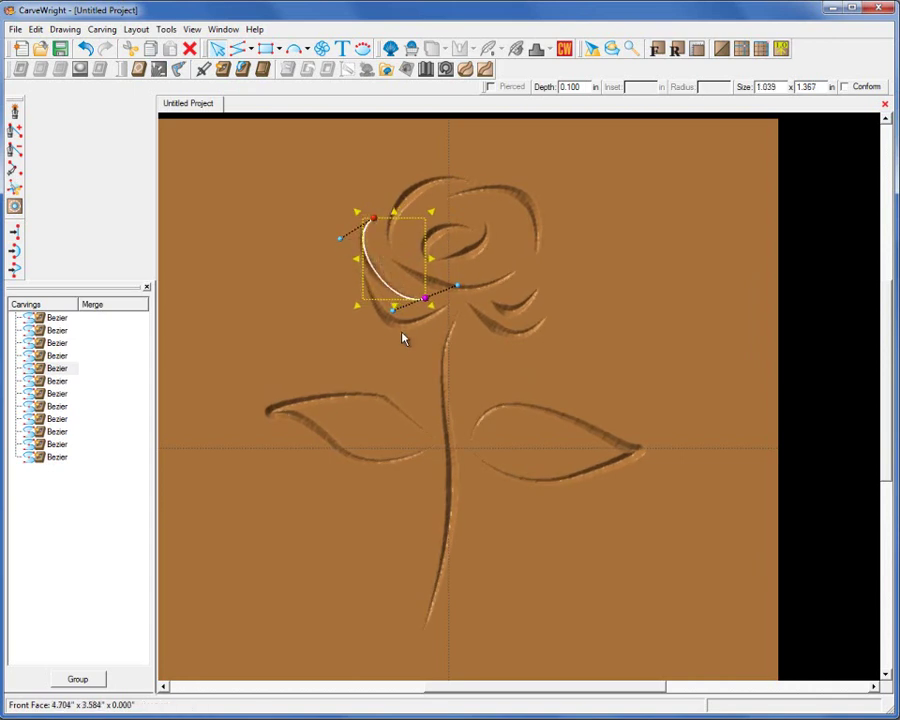
Step: Reshape the rose's lowest left petal curve by lowering its outer end and adjusting its curvature
{"action": "left_click", "coordinate": [447, 312]}
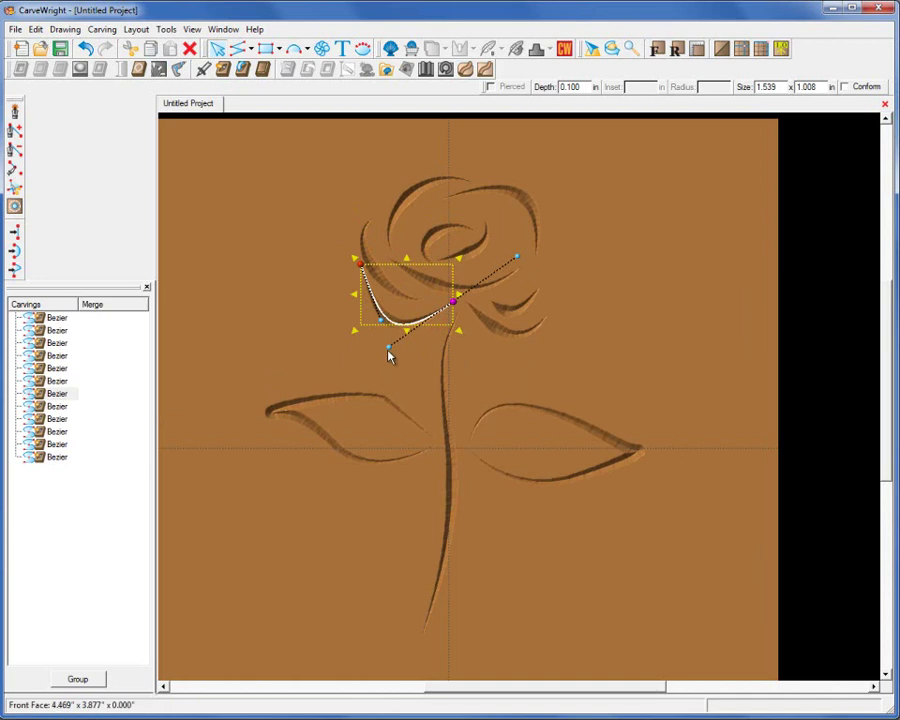
{"action": "left_click_drag", "start_coordinate": [390, 353], "coordinate": [356, 289]}
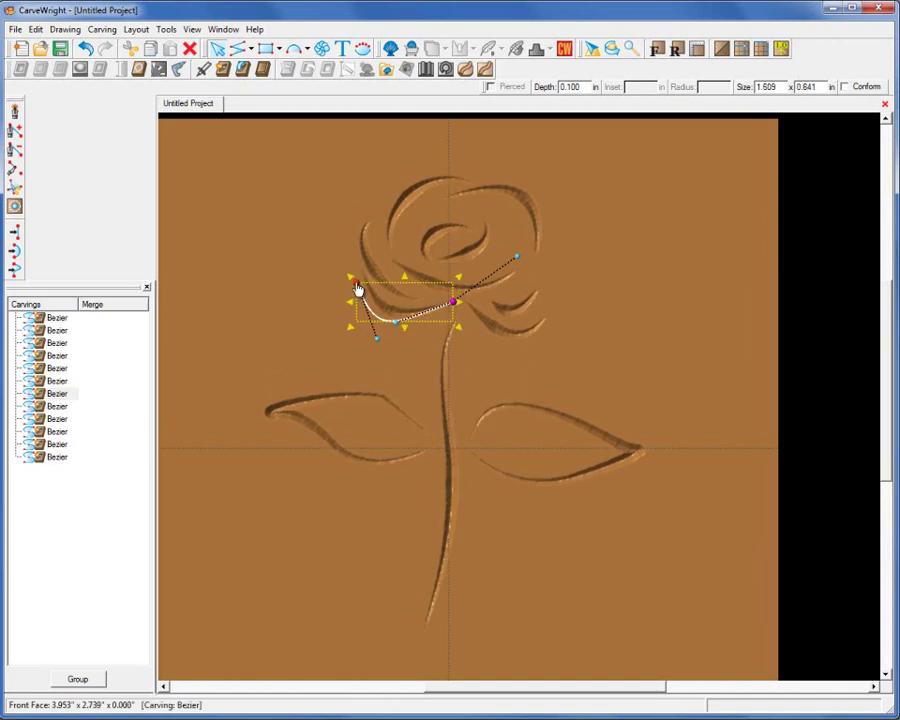
{"action": "left_click", "coordinate": [379, 335]}
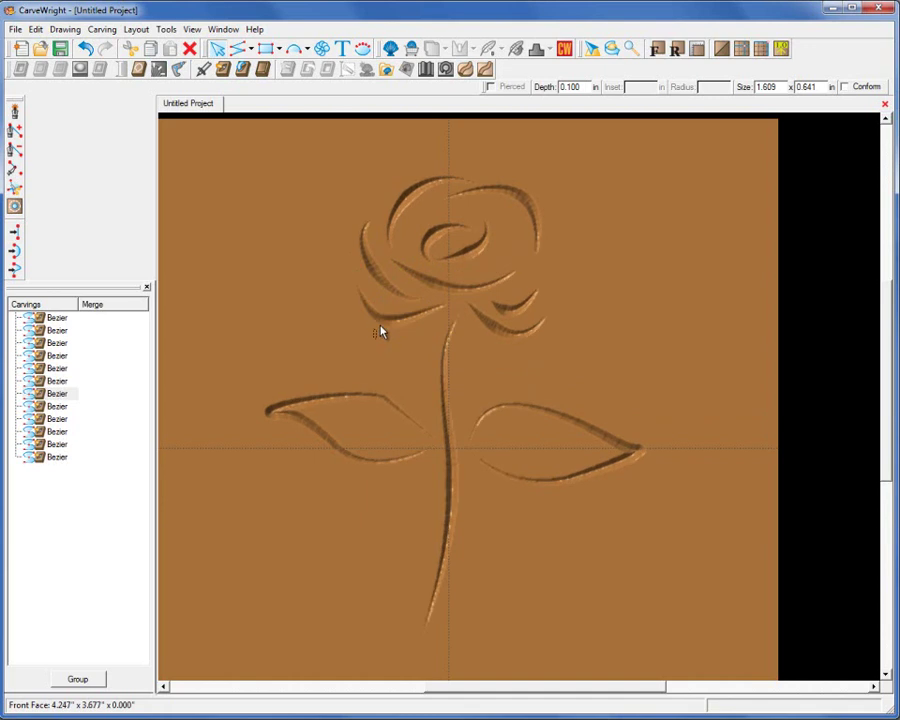
Step: Raise the outer end of the upper curve of the lower-right petal and bow the curve outward
{"action": "left_click", "coordinate": [518, 314]}
{"action": "left_click_drag", "start_coordinate": [544, 295], "coordinate": [551, 256]}
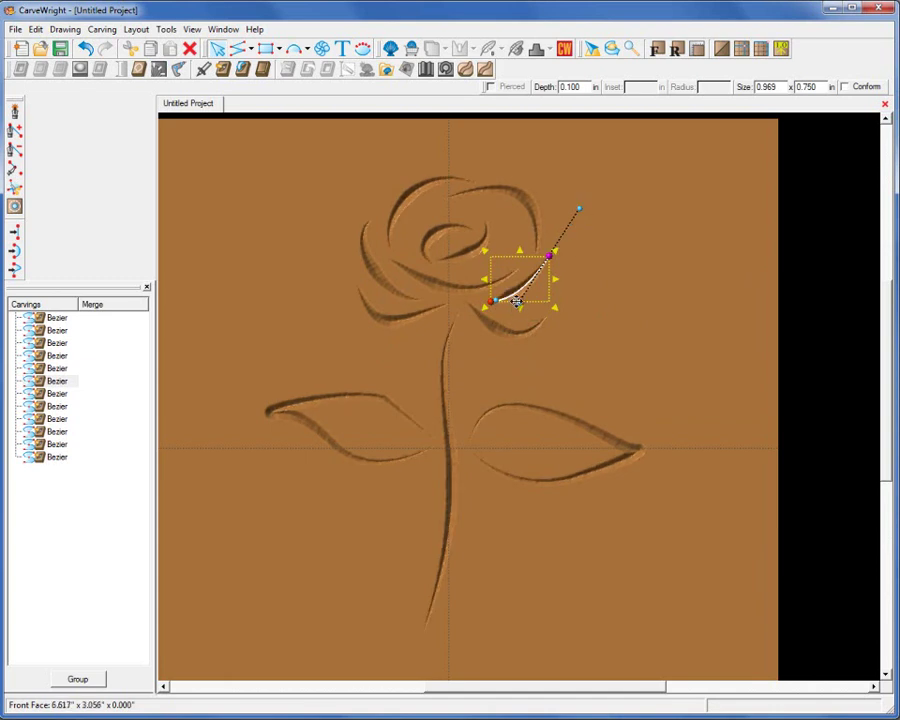
{"action": "left_click_drag", "start_coordinate": [518, 306], "coordinate": [546, 307]}
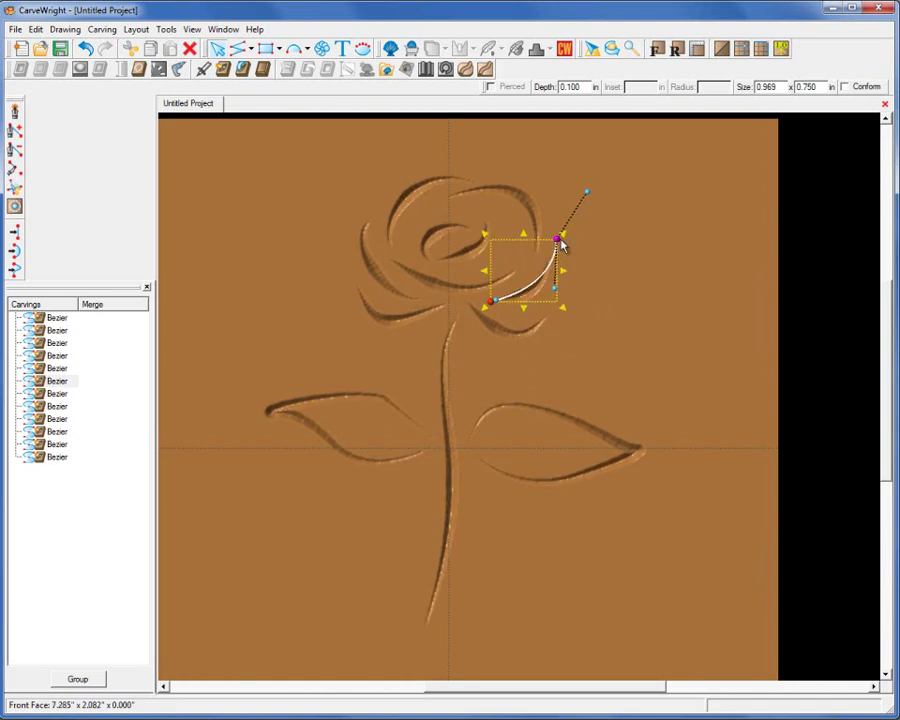
{"action": "left_click", "coordinate": [401, 262]}
Step: Move the two curves forming the rose's centre slightly upward together
{"action": "left_click", "coordinate": [458, 255]}
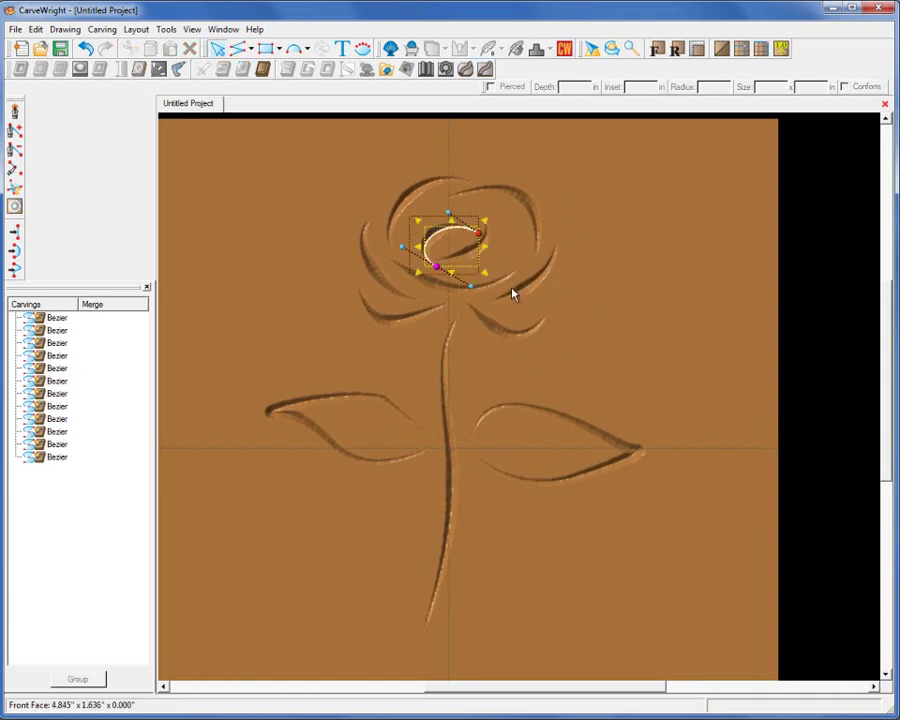
{"action": "left_click_drag", "start_coordinate": [455, 251], "coordinate": [457, 241]}
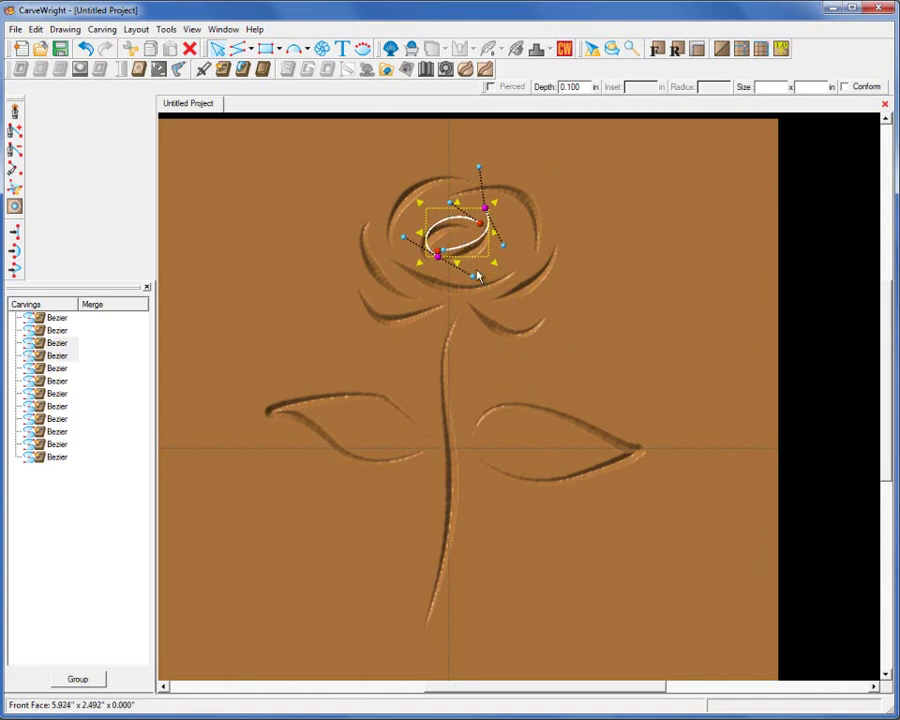
{"action": "left_click", "coordinate": [630, 319]}
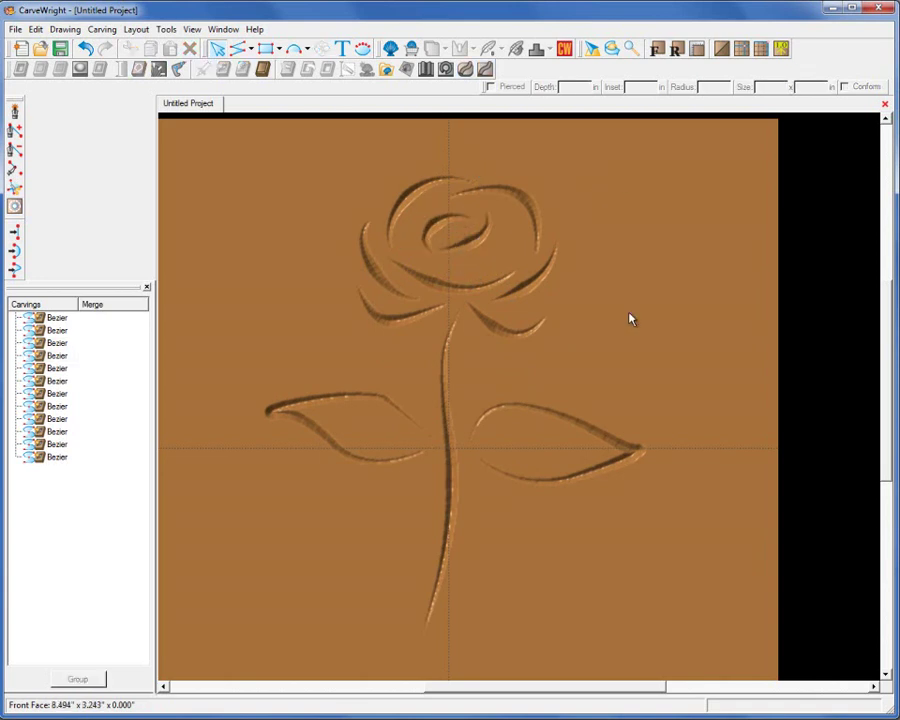
Step: Raise the long petal curve below the rose's centre and adjust its ends and handles
{"action": "left_click", "coordinate": [488, 285]}
{"action": "left_click_drag", "start_coordinate": [523, 272], "coordinate": [513, 247]}
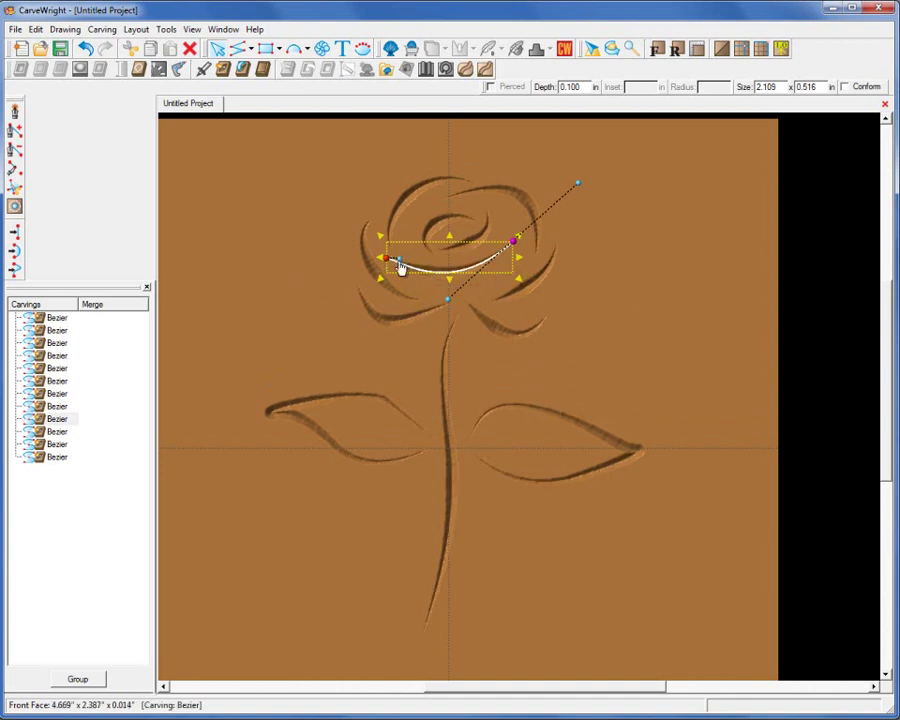
{"action": "left_click_drag", "start_coordinate": [400, 262], "coordinate": [404, 270]}
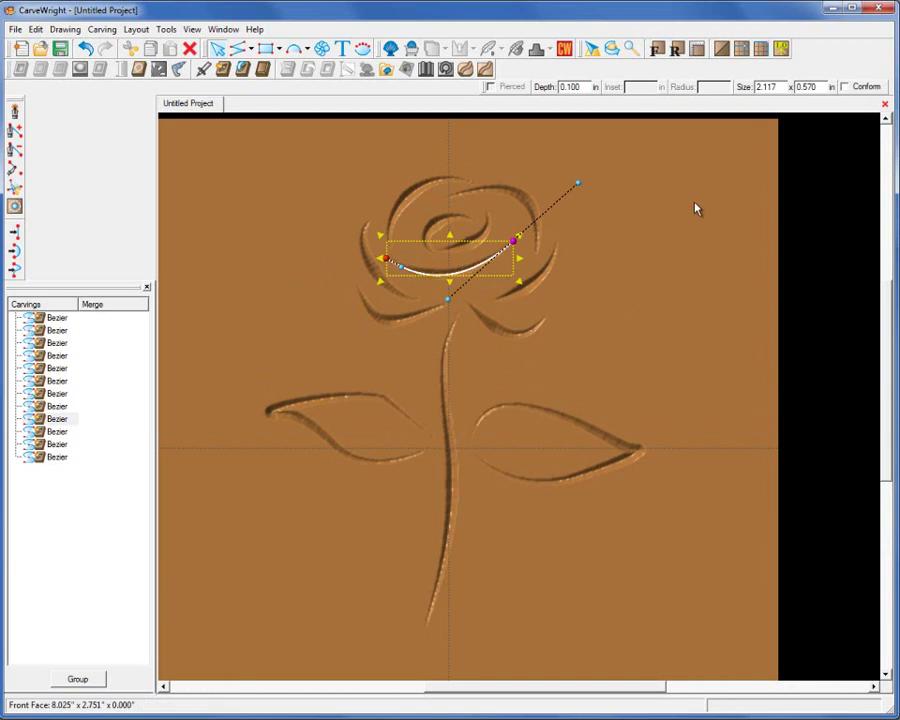
{"action": "left_click", "coordinate": [641, 283]}
Step: Draw a three-point Bezier vein about 2 in long along the middle of the right leaf
{"action": "scroll", "coordinate": [649, 269], "scroll_direction": "up", "scroll_amount": 2}
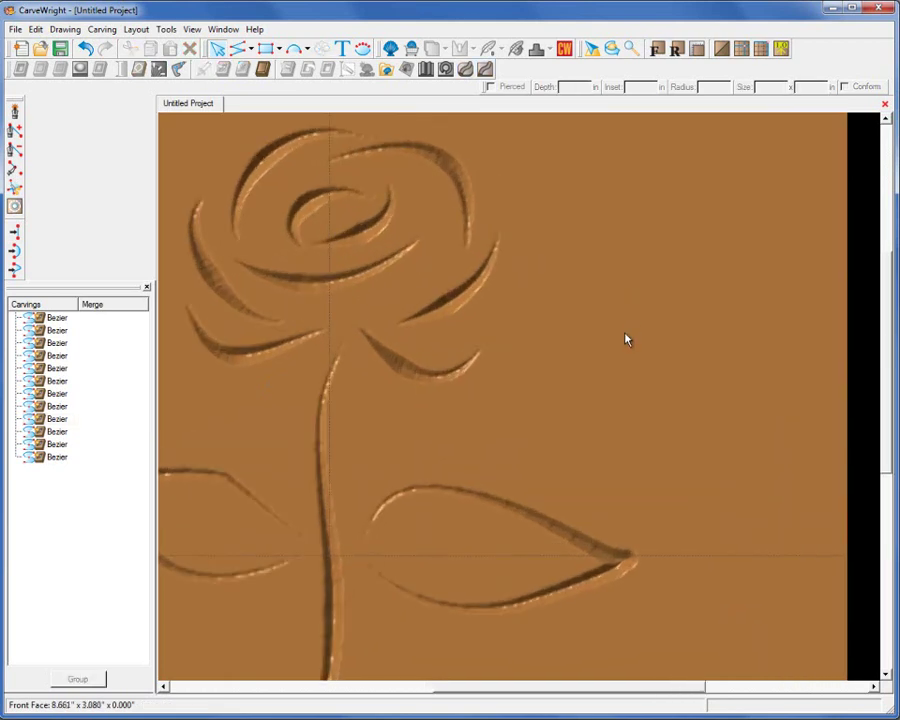
{"action": "scroll", "coordinate": [618, 350], "scroll_direction": "down", "scroll_amount": 4}
{"action": "right_click_drag", "start_coordinate": [556, 484], "coordinate": [504, 412]}
{"action": "scroll", "coordinate": [508, 414], "scroll_direction": "up", "scroll_amount": 2}
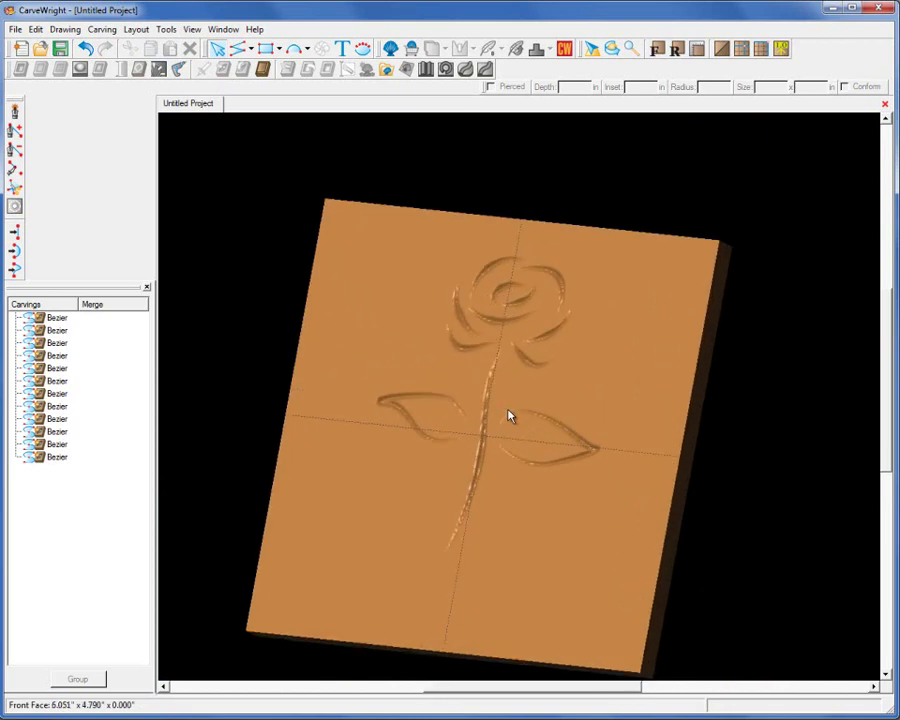
{"action": "scroll", "coordinate": [508, 414], "scroll_direction": "up", "scroll_amount": 2}
{"action": "scroll", "coordinate": [526, 392], "scroll_direction": "up", "scroll_amount": 1}
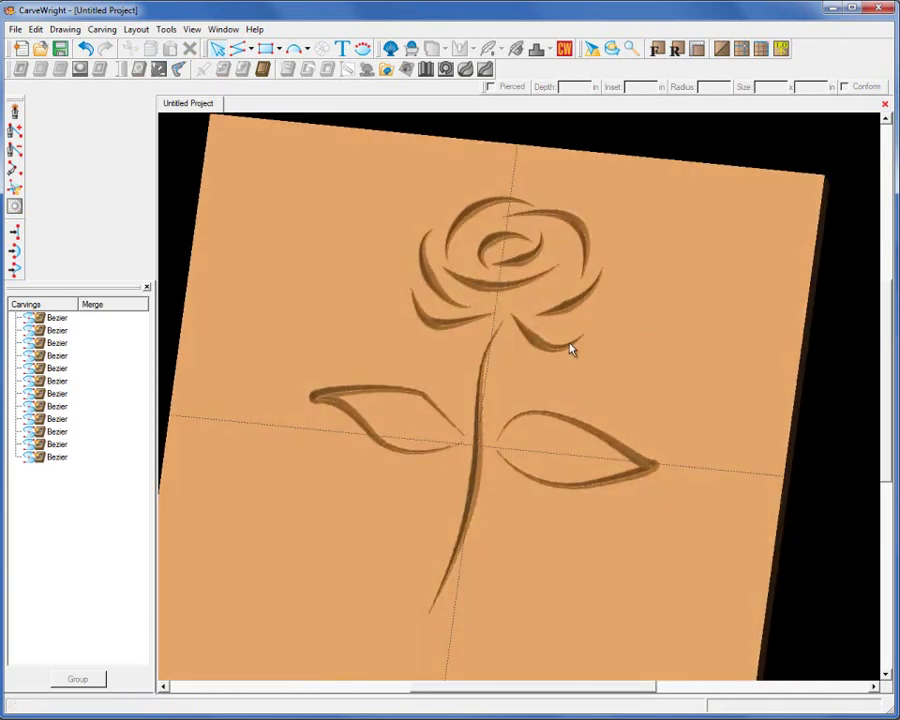
{"action": "left_click", "coordinate": [15, 160]}
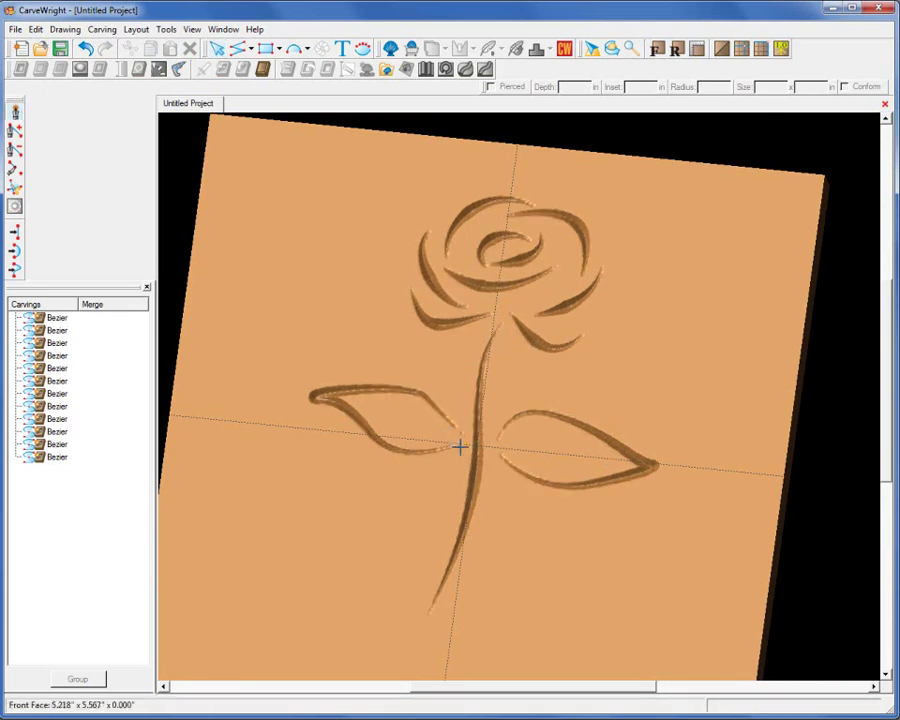
{"action": "left_click", "coordinate": [507, 447]}
{"action": "left_click", "coordinate": [577, 460]}
{"action": "left_click", "coordinate": [615, 460]}
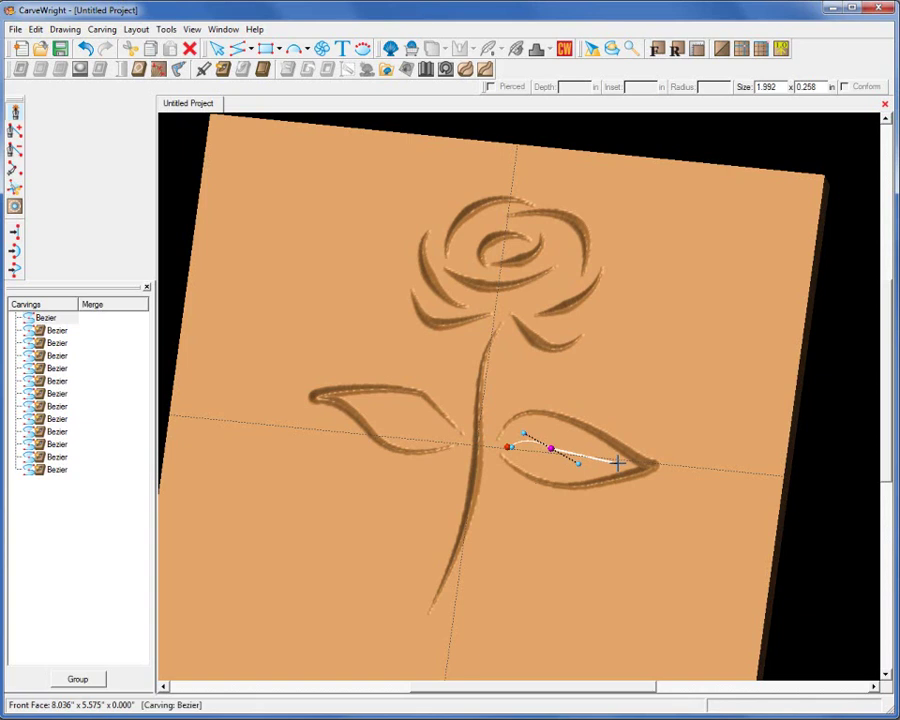
{"action": "right_click", "coordinate": [618, 468]}
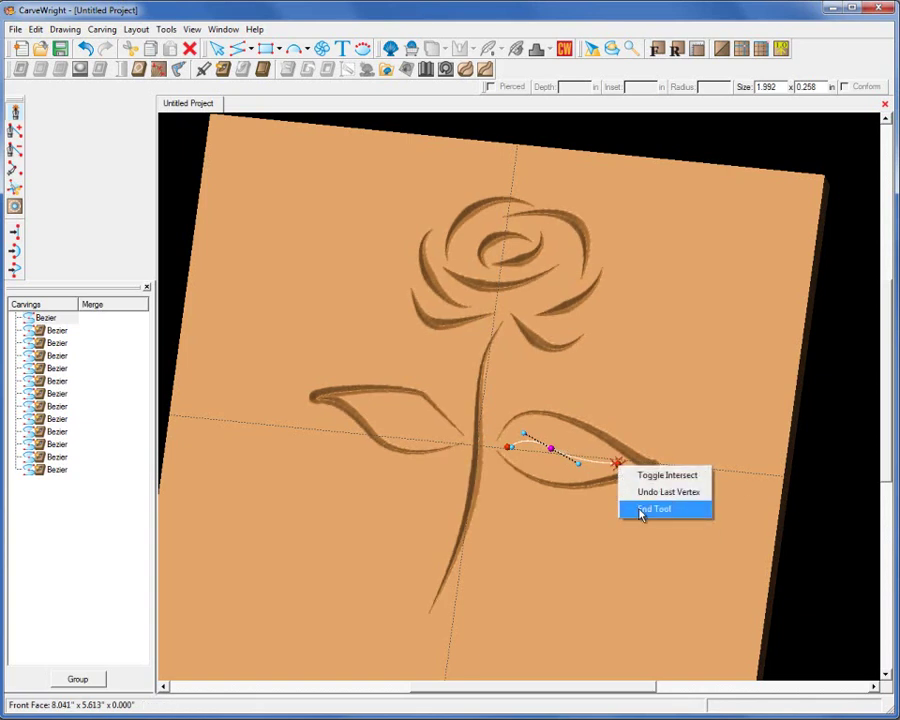
{"action": "left_click", "coordinate": [641, 511]}
Step: Draw a matching three-point Bezier vein along the middle of the left leaf
{"action": "left_click", "coordinate": [20, 130]}
{"action": "left_click", "coordinate": [456, 439]}
{"action": "left_click", "coordinate": [410, 416]}
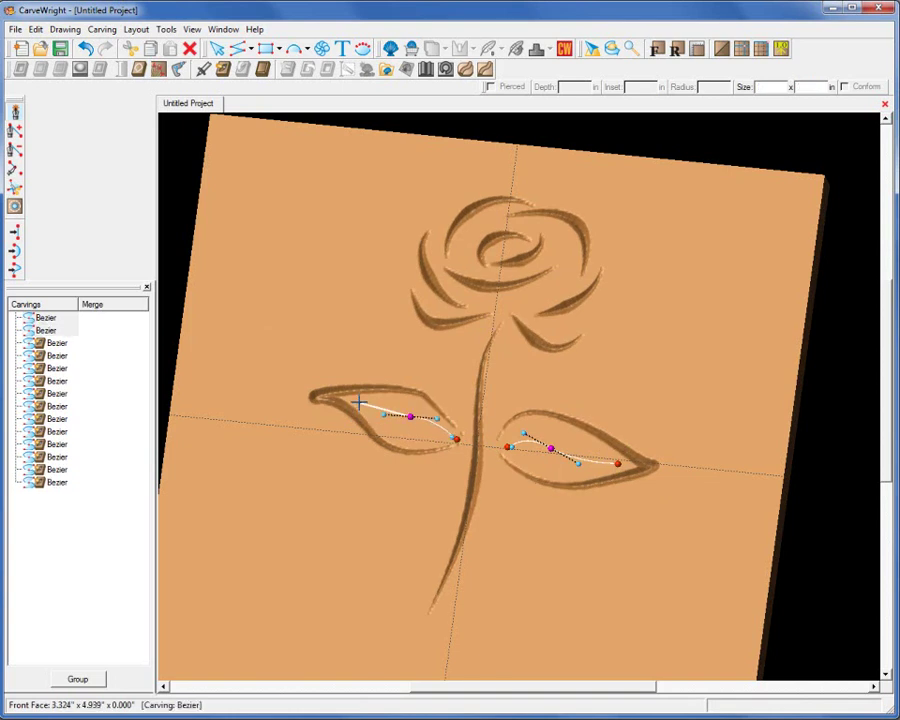
{"action": "left_click", "coordinate": [358, 402]}
{"action": "right_click", "coordinate": [358, 402]}
{"action": "left_click", "coordinate": [390, 446]}
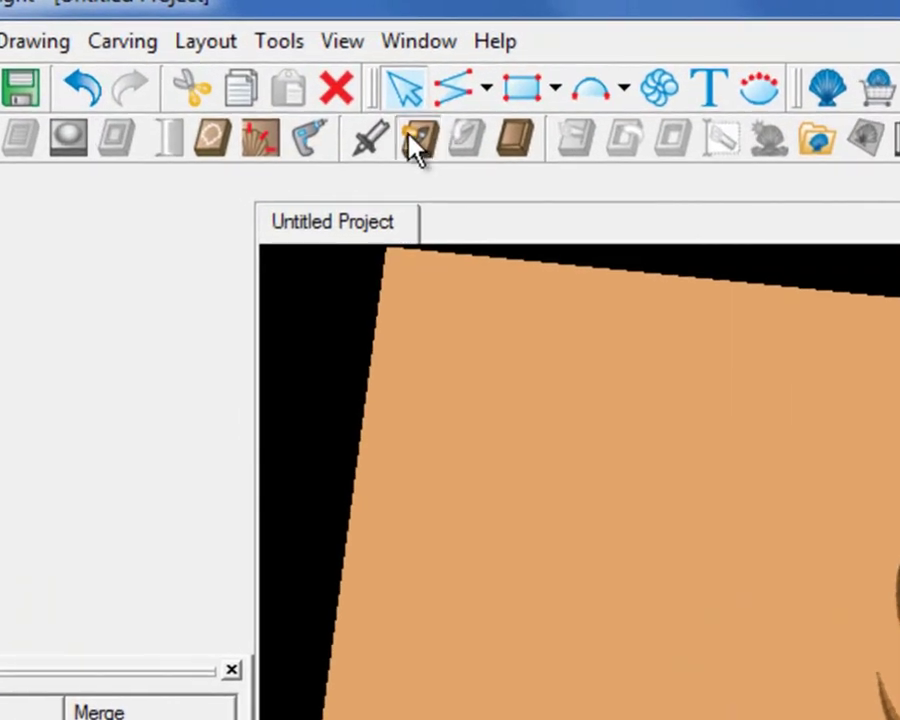
Step: Apply the first depth profile to both leaf veins, using the same depth as the rose's other curves
{"action": "left_click", "coordinate": [222, 69]}
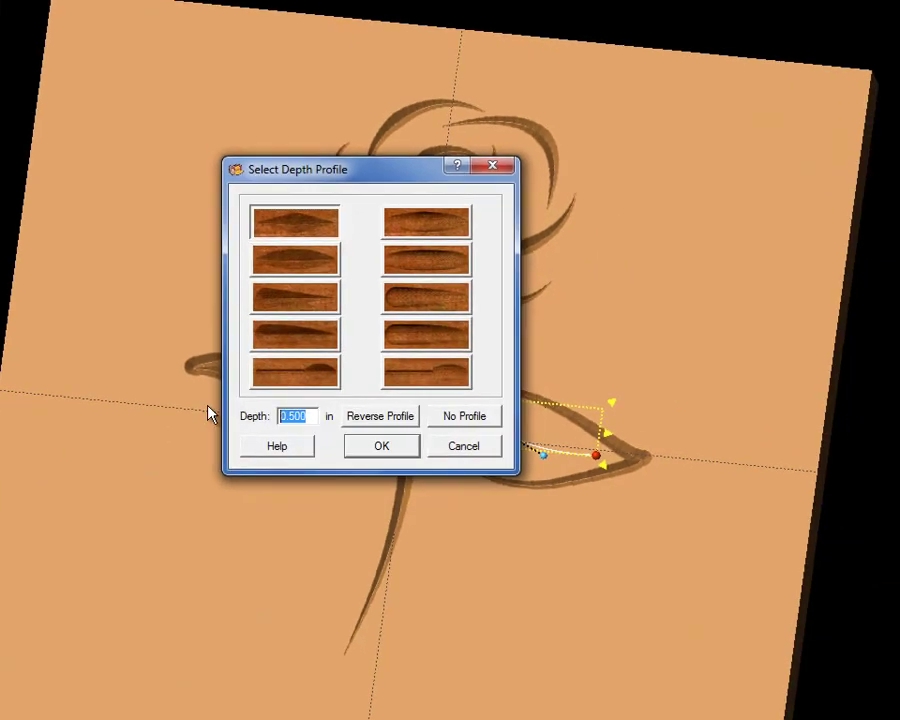
{"action": "type", "text": "1"}
{"action": "key", "text": "Return"}
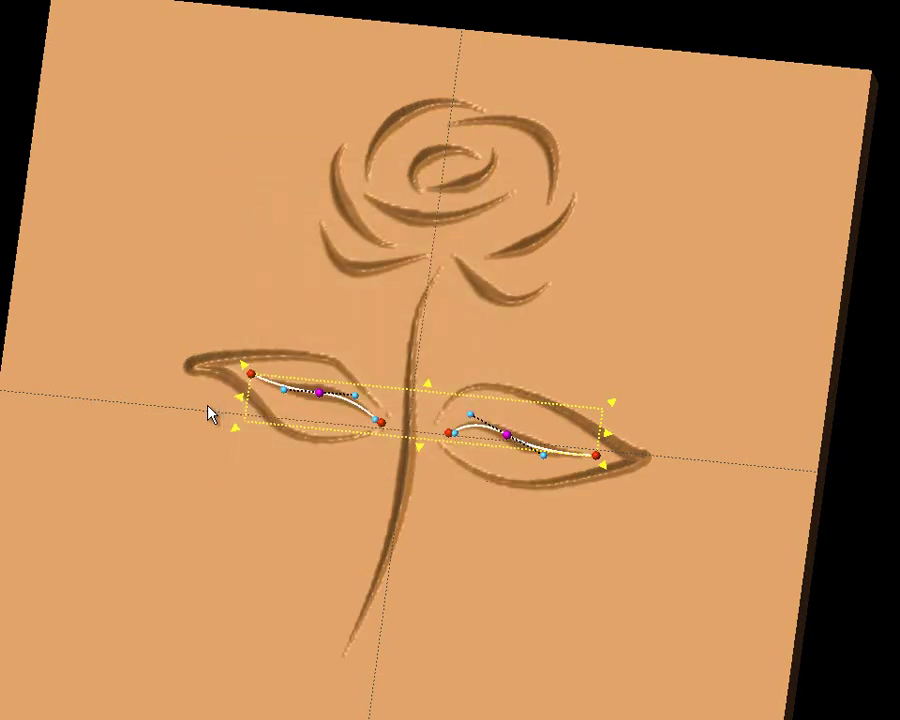
{"action": "left_click", "coordinate": [663, 420]}
Step: Raise the outer end of the lowest right petal curve to make it shallower and rounder
{"action": "scroll", "coordinate": [660, 425], "scroll_direction": "up", "scroll_amount": 2}
{"action": "scroll", "coordinate": [600, 440], "scroll_direction": "down", "scroll_amount": 5}
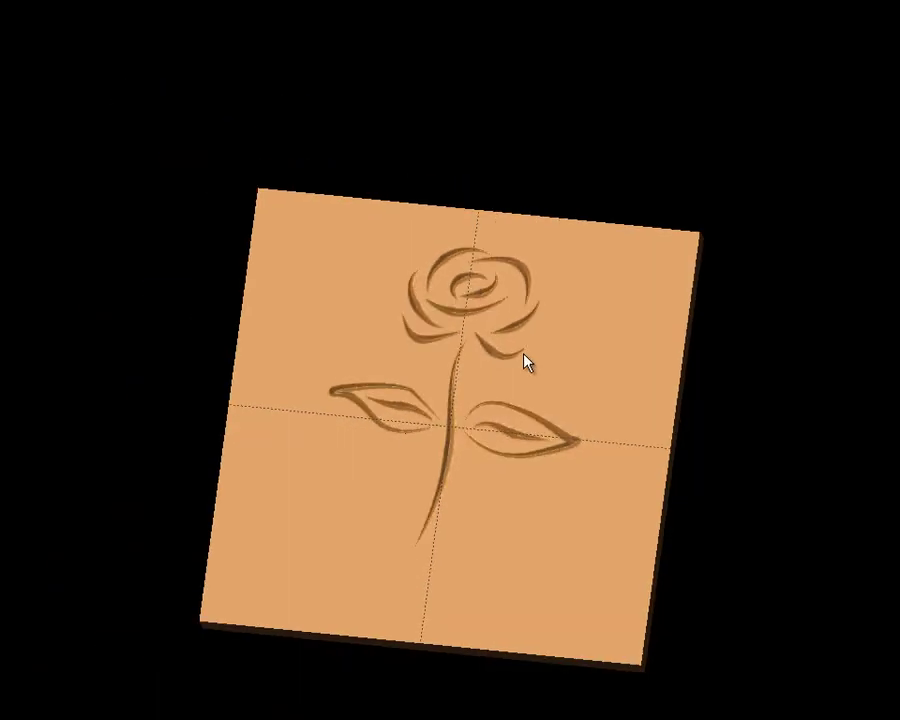
{"action": "left_click", "coordinate": [494, 358]}
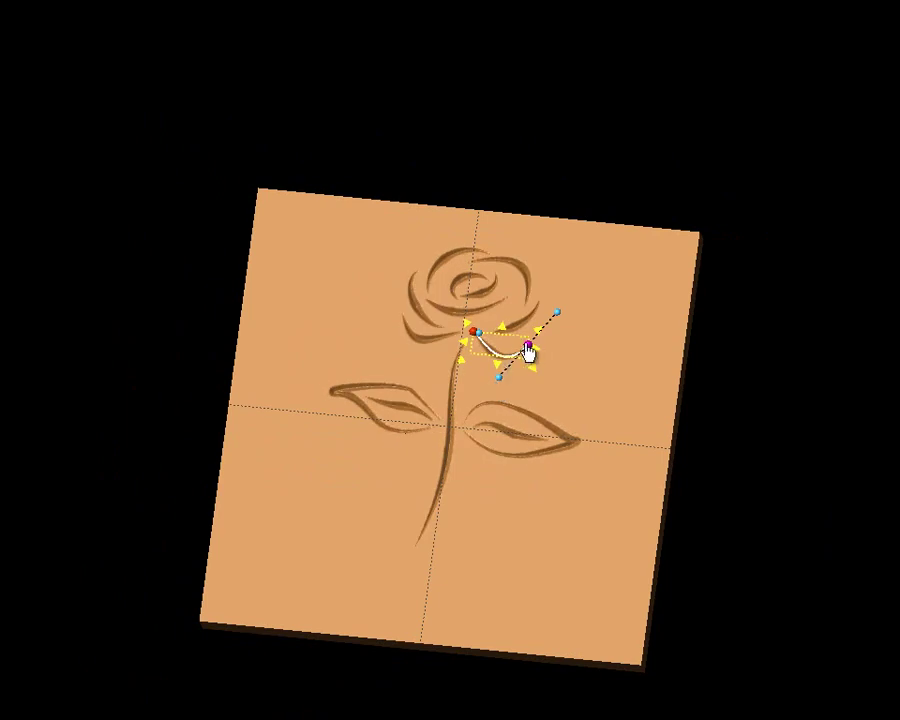
{"action": "left_click_drag", "start_coordinate": [530, 346], "coordinate": [535, 332]}
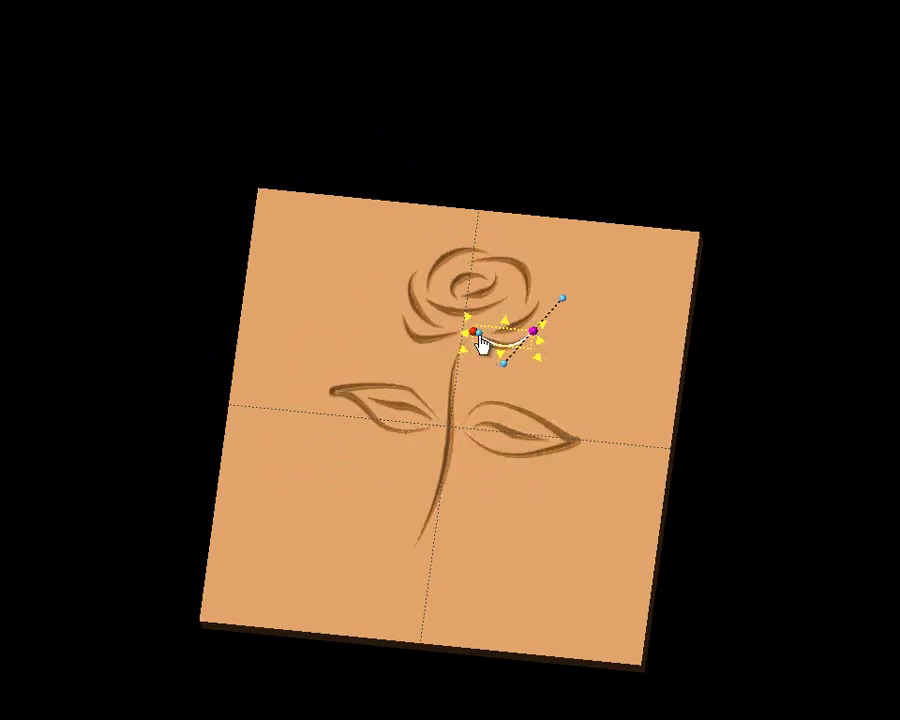
Step: Round out the lowest left petal curve by adjusting its handle and outer end point
{"action": "left_click", "coordinate": [424, 345]}
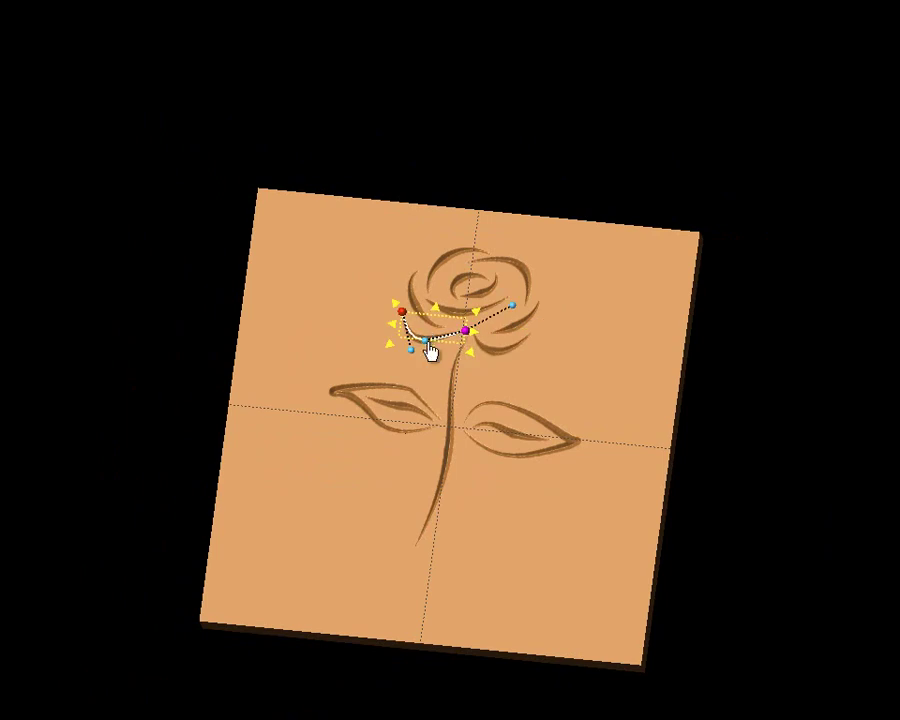
{"action": "left_click_drag", "start_coordinate": [440, 350], "coordinate": [444, 355]}
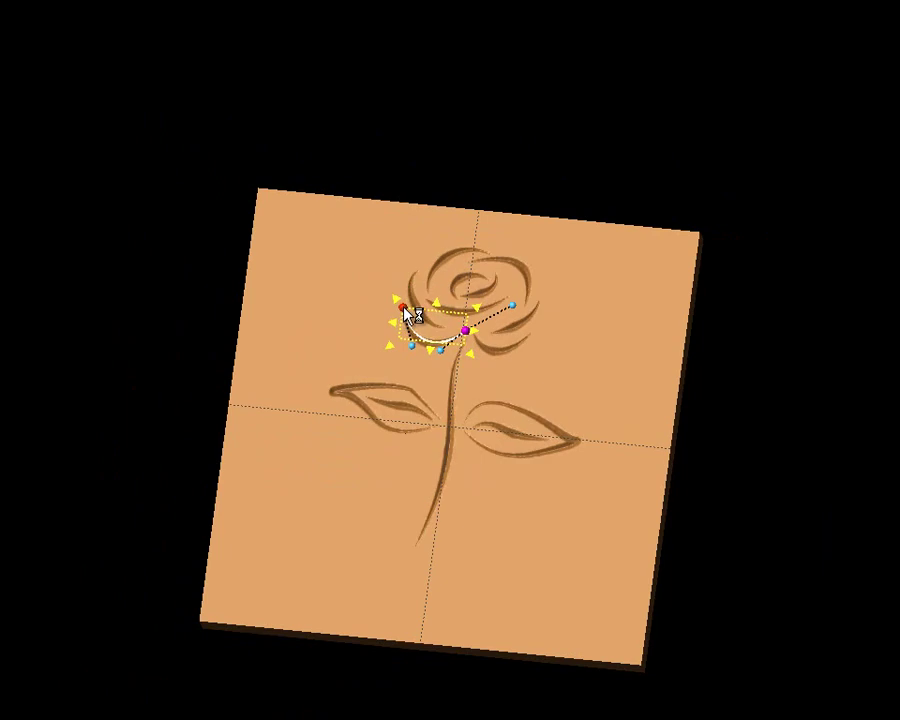
{"action": "left_click", "coordinate": [592, 299]}
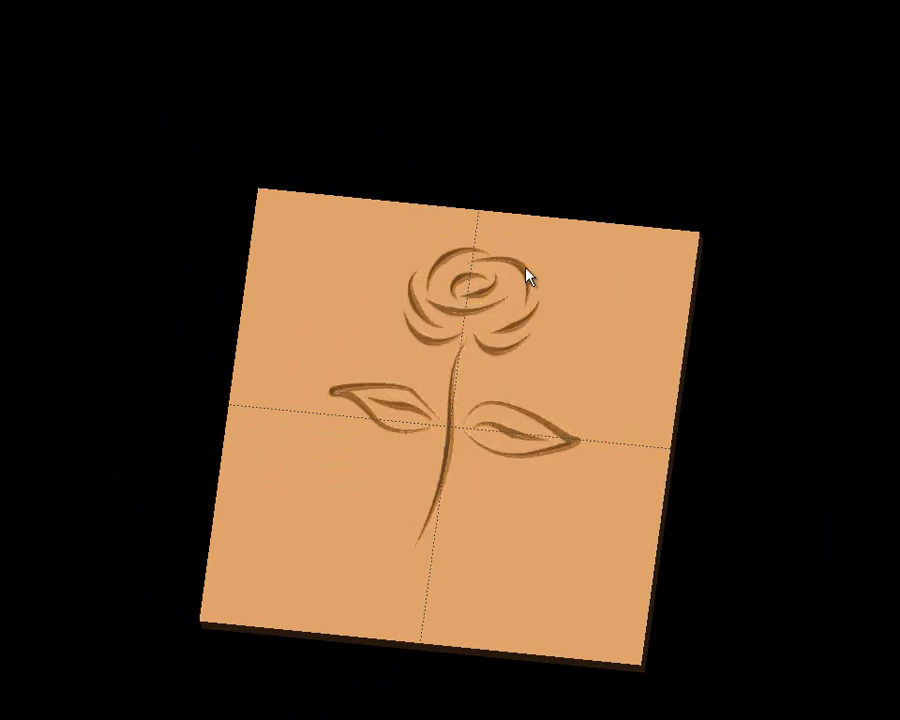
Step: Deepen the bow of the petal curve beneath the rose's centre by moving its lower handle
{"action": "left_click", "coordinate": [480, 316]}
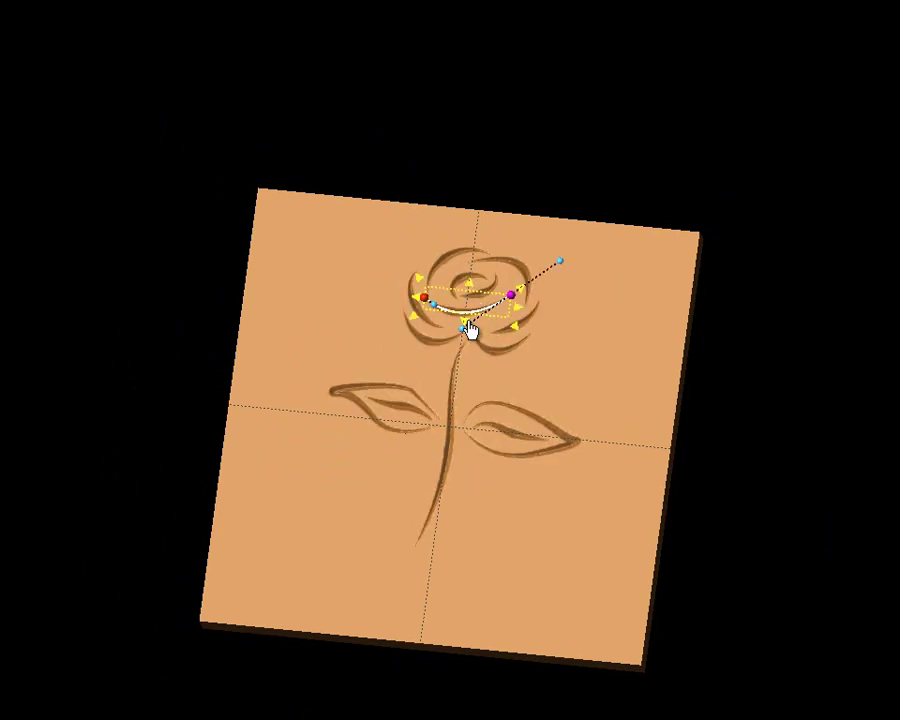
{"action": "left_click_drag", "start_coordinate": [460, 334], "coordinate": [484, 343]}
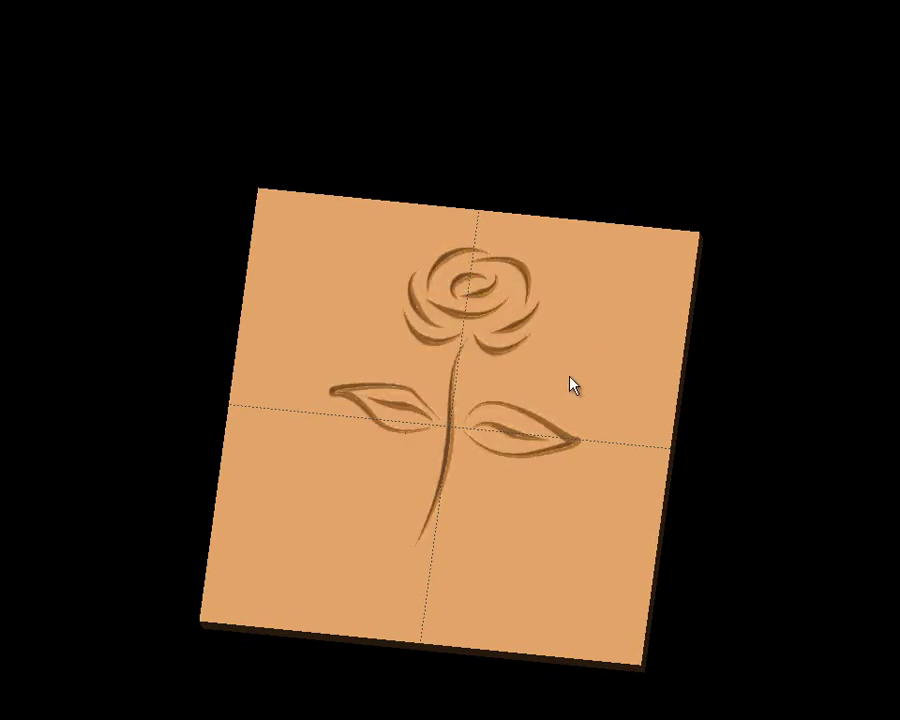
{"action": "left_click_drag", "start_coordinate": [573, 386], "coordinate": [532, 577]}
{"action": "mouse_move", "coordinate": [531, 626]}
{"action": "left_mouse_down"}
{"action": "mouse_move", "coordinate": [516, 624]}
{"action": "mouse_move", "coordinate": [528, 582]}
{"action": "mouse_move", "coordinate": [530, 600]}
{"action": "left_mouse_up"}
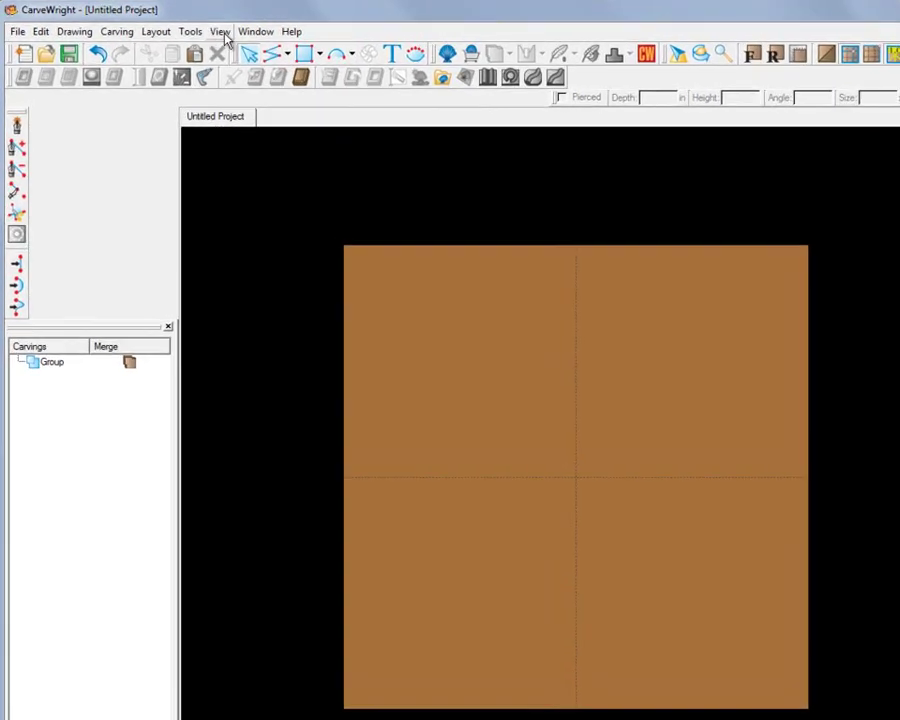
Step: Show the grid lines and draw a 10.75 in square centred on the board, just inside its edges
{"action": "left_click", "coordinate": [191, 29]}
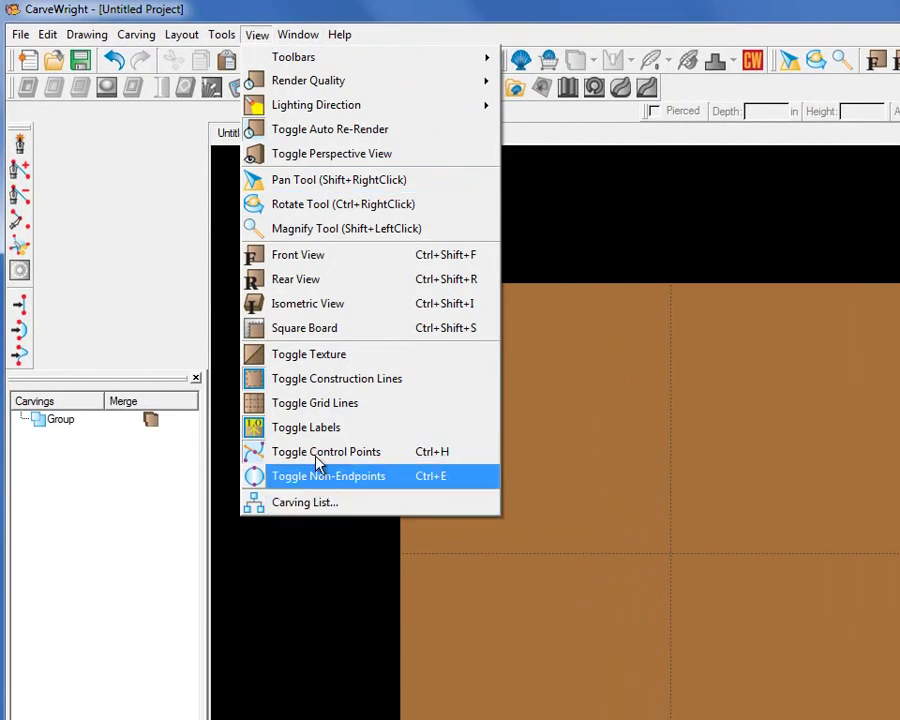
{"action": "left_click", "coordinate": [288, 405]}
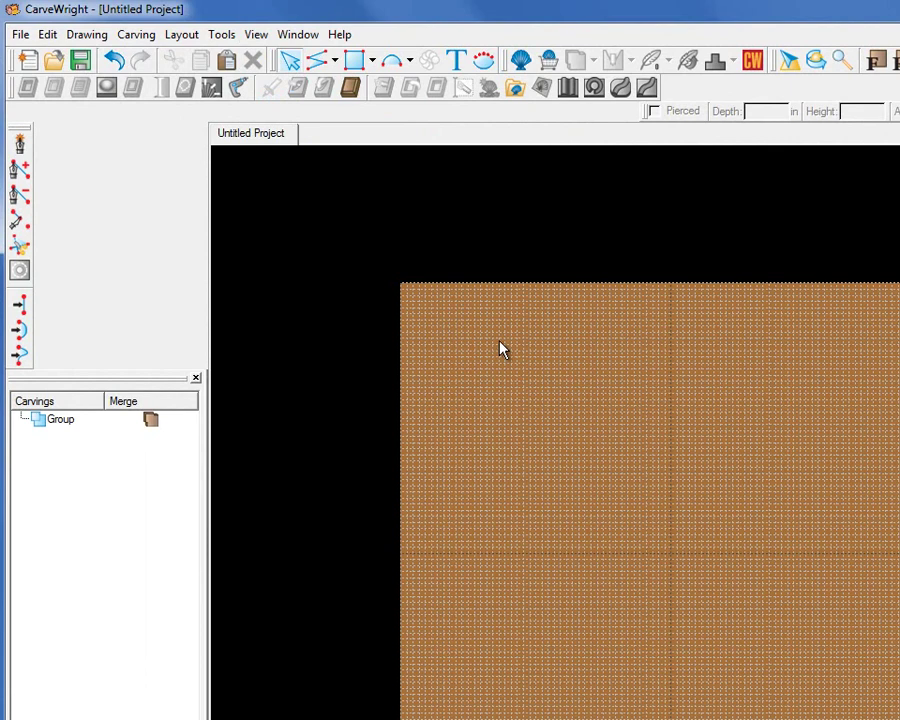
{"action": "left_click", "coordinate": [353, 61]}
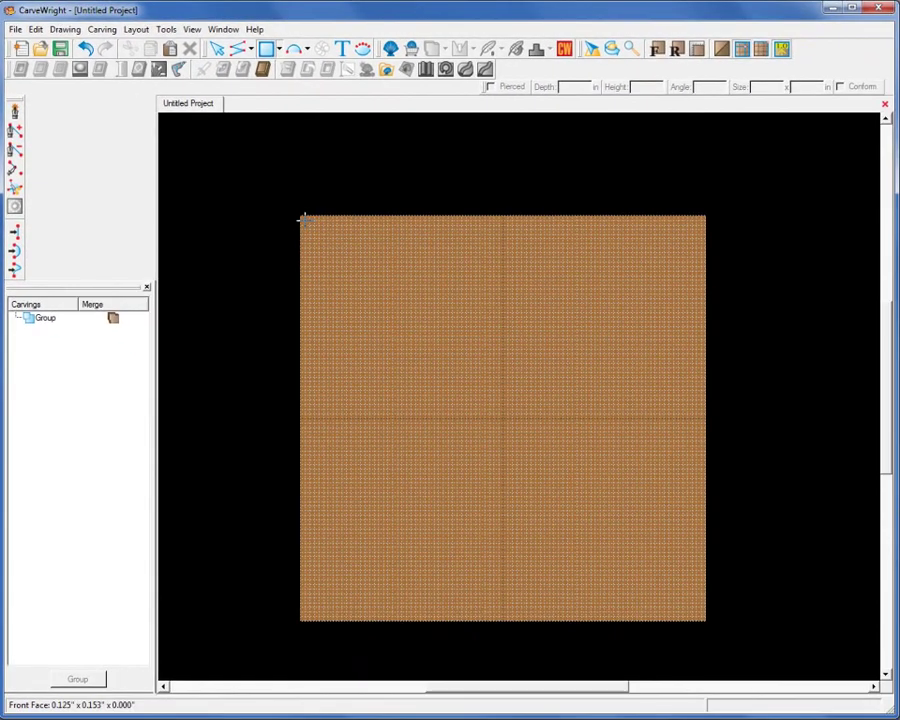
{"action": "left_click_drag", "start_coordinate": [303, 218], "coordinate": [643, 619]}
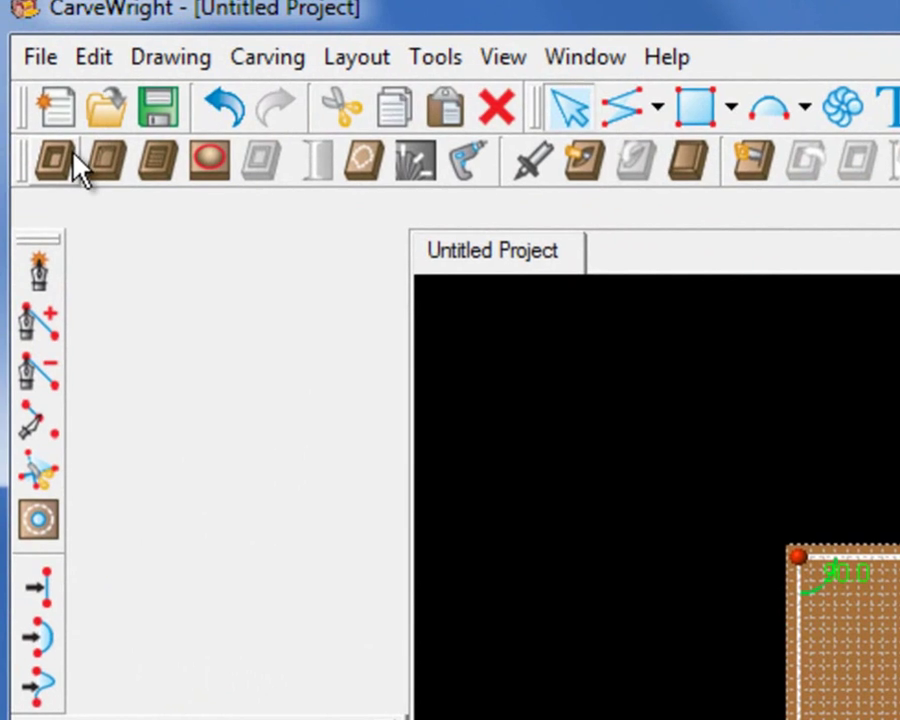
Step: Apply a region carving to the square and set its depth to 0.125 in
{"action": "left_click", "coordinate": [66, 143]}
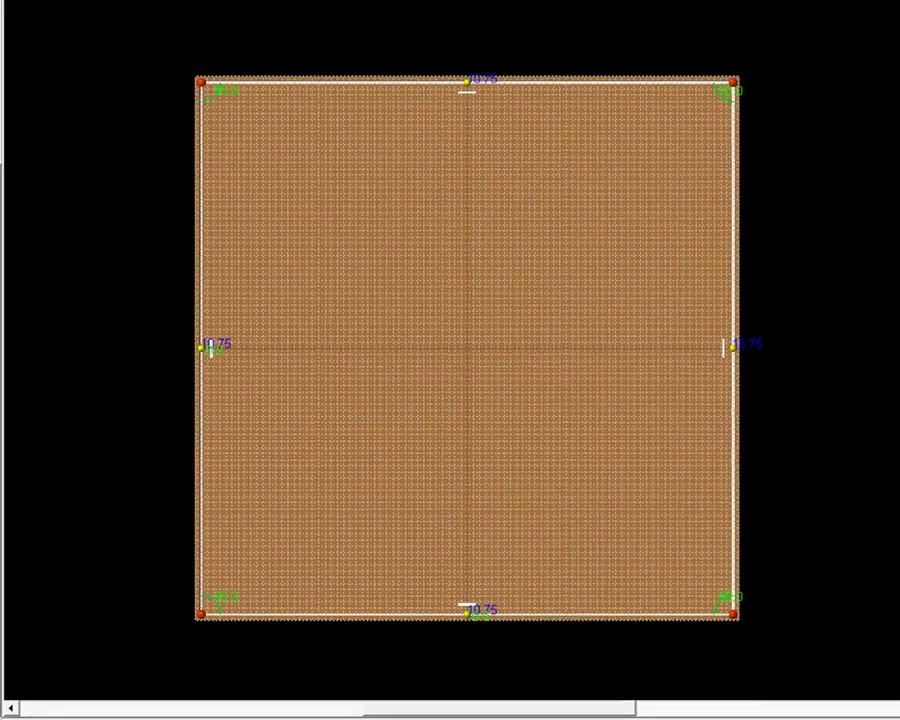
{"action": "double_click", "coordinate": [488, 76]}
{"action": "type", "text": ".125"}
{"action": "key", "text": "Return"}
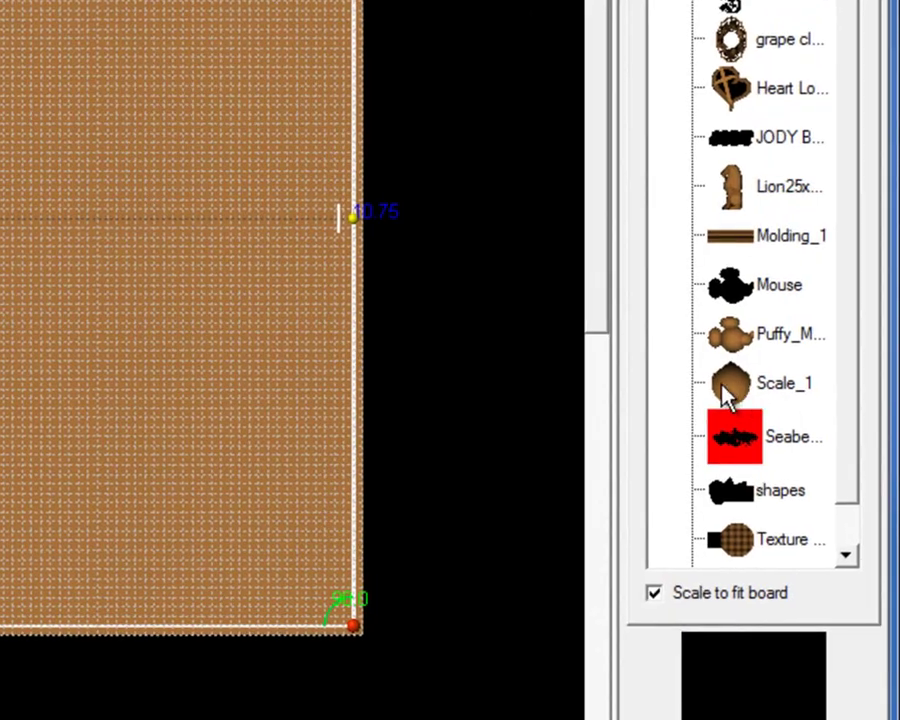
Step: Place the Scale_1 pattern in the board's upper-left corner and set its feathering to None
{"action": "left_click", "coordinate": [724, 390]}
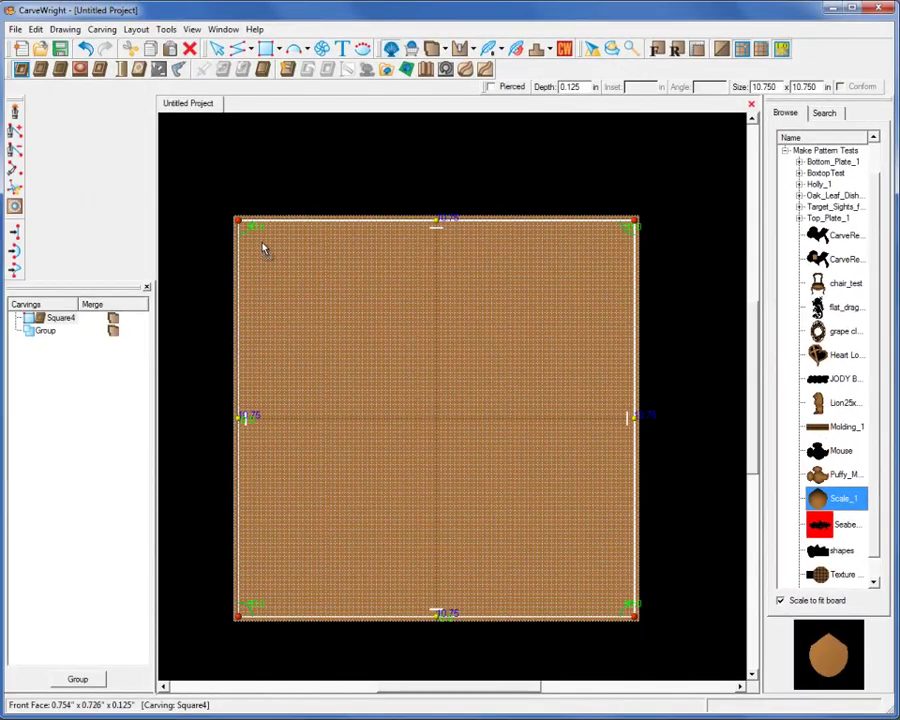
{"action": "left_click", "coordinate": [263, 249]}
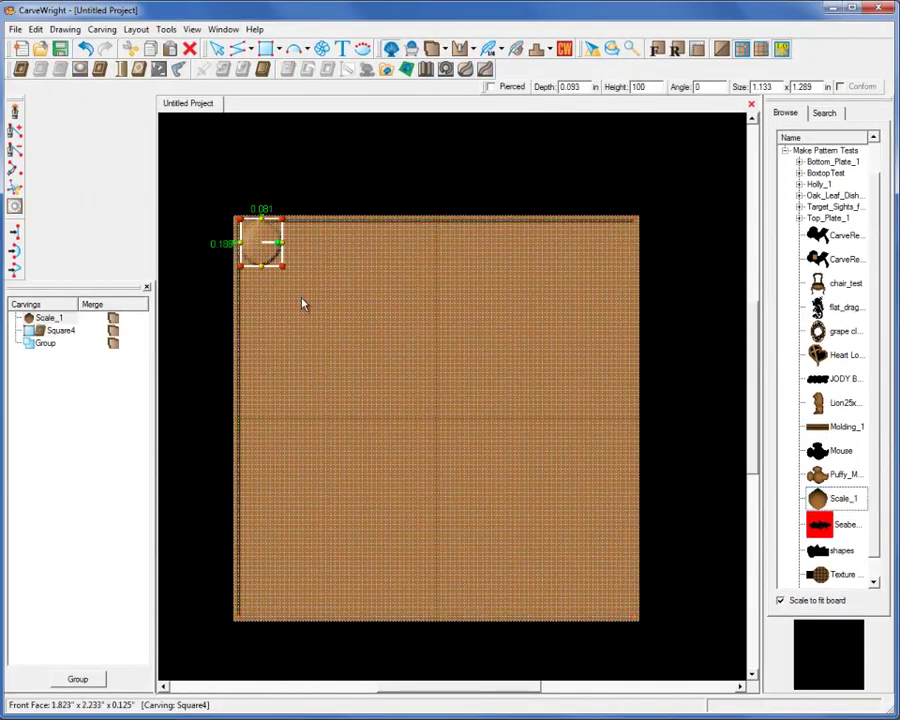
{"action": "left_click", "coordinate": [506, 52]}
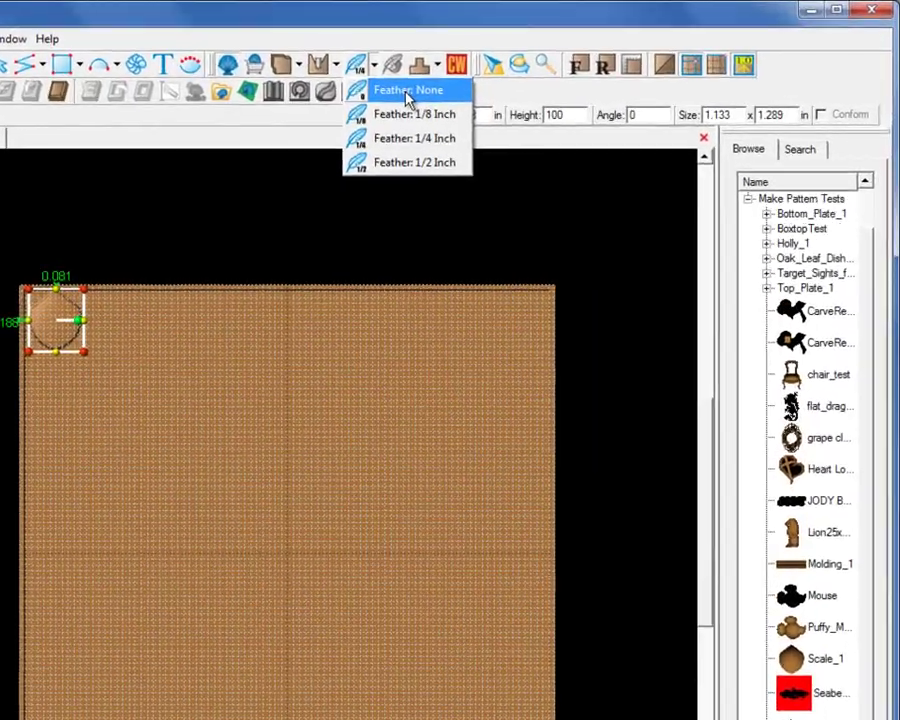
{"action": "left_click", "coordinate": [520, 68]}
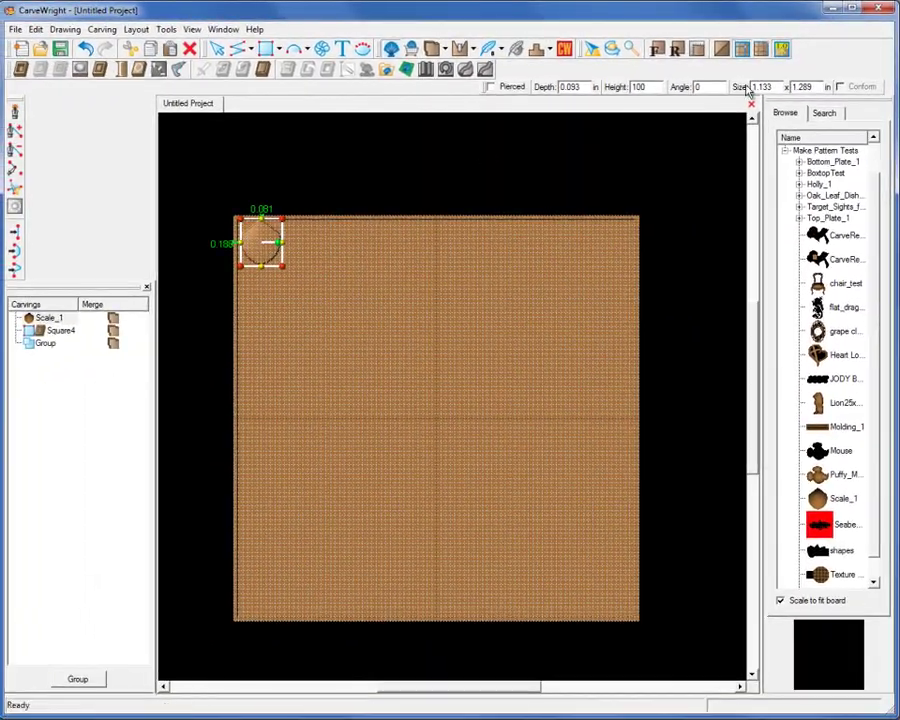
Step: Hide the dimension labels and move the scale slightly down, just inside the upper-left corner of the carved square
{"action": "left_click", "coordinate": [781, 49]}
{"action": "scroll", "coordinate": [243, 249], "scroll_direction": "up", "scroll_amount": 5}
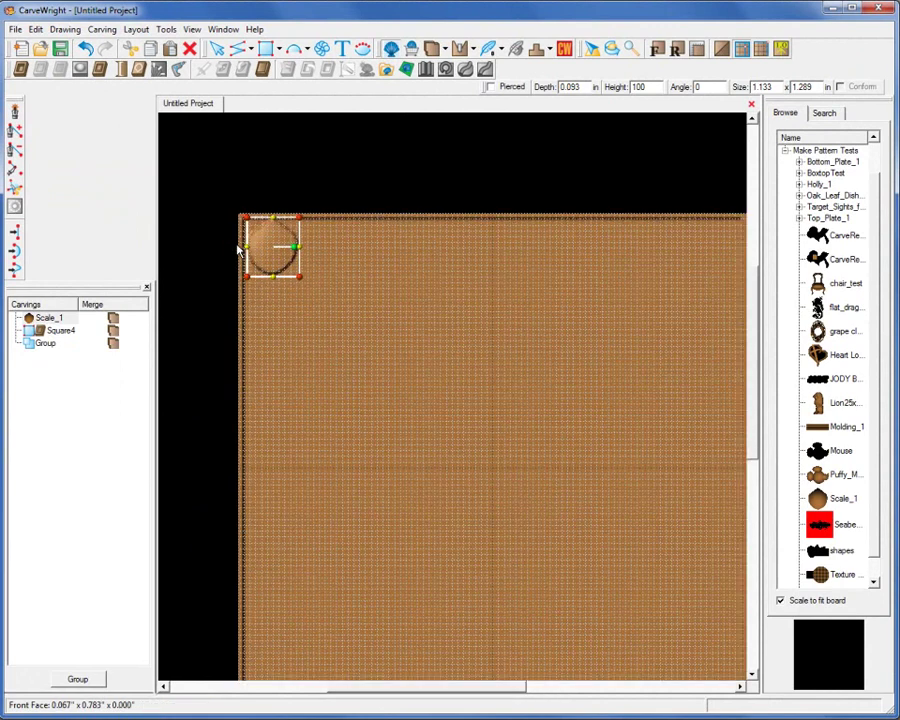
{"action": "left_click_drag", "start_coordinate": [366, 257], "coordinate": [366, 277]}
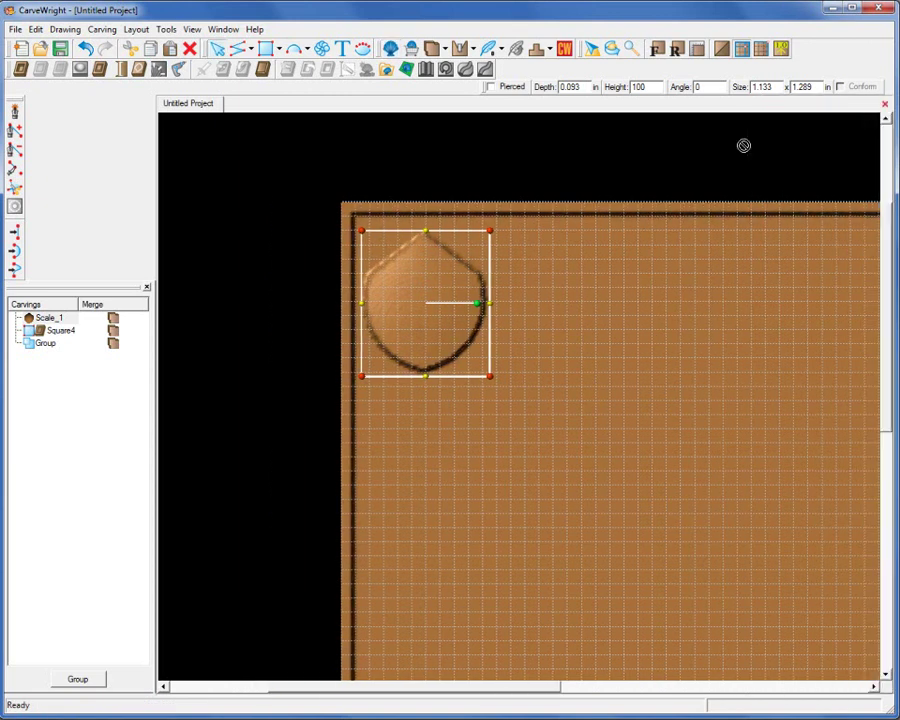
Step: Show the board in front view and turn off the grid display in the Snap to Grid options
{"action": "left_click", "coordinate": [655, 50]}
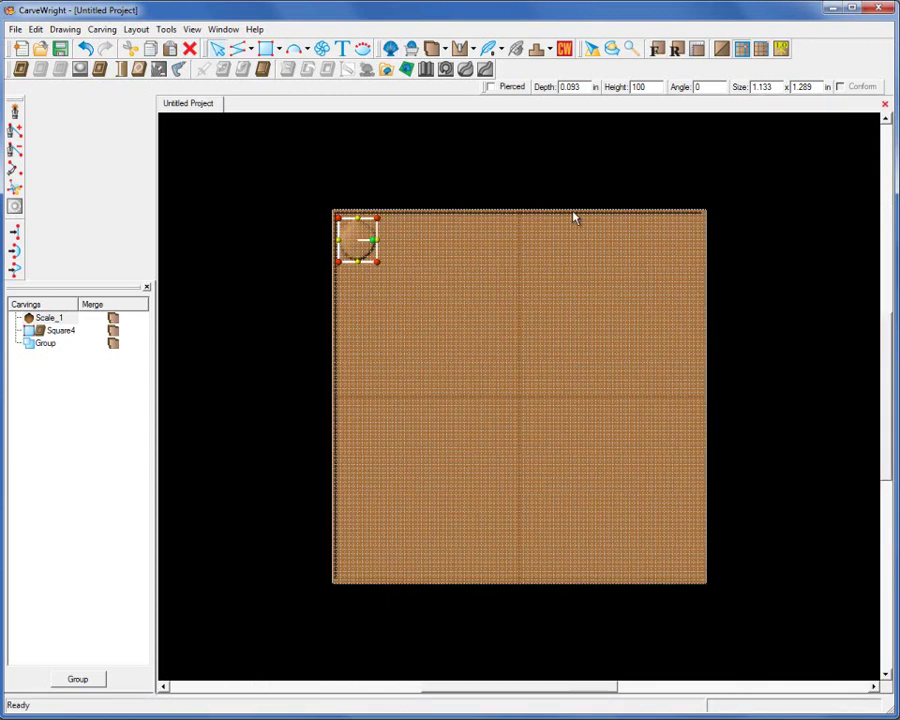
{"action": "left_click", "coordinate": [137, 30]}
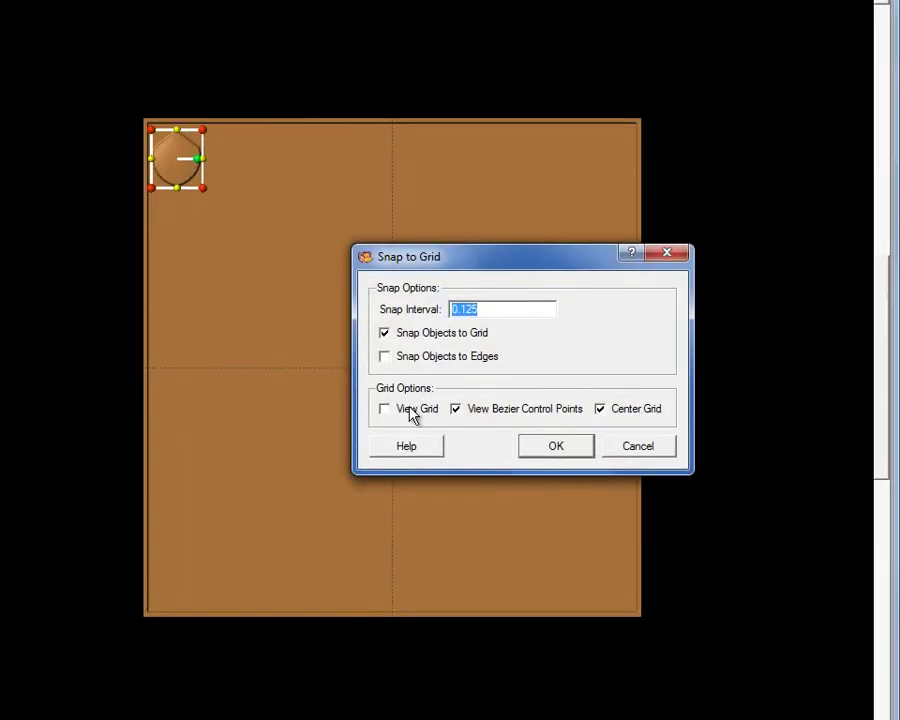
{"action": "left_click", "coordinate": [555, 447]}
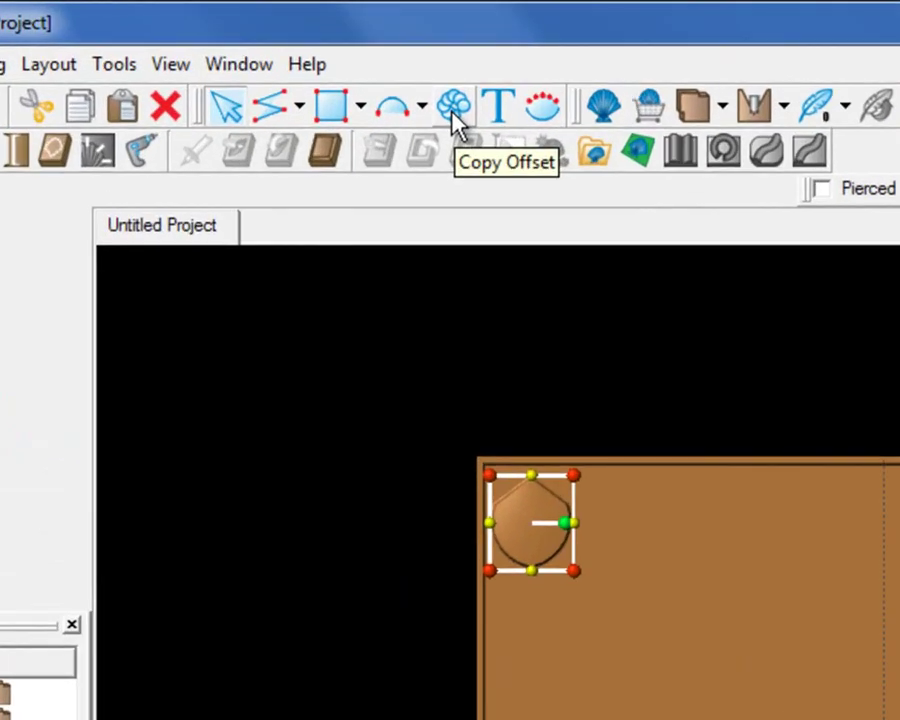
Step: Use Copy Offset to make 9 horizontal copies of the scale at 1 in spacing, forming the first row
{"action": "left_click", "coordinate": [455, 120]}
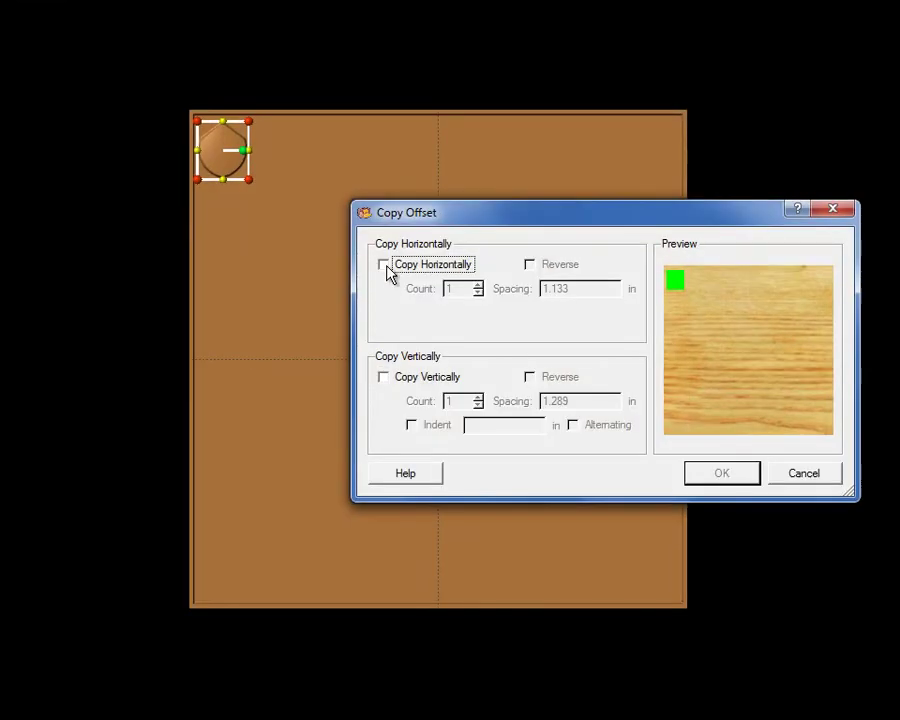
{"action": "left_click", "coordinate": [384, 266]}
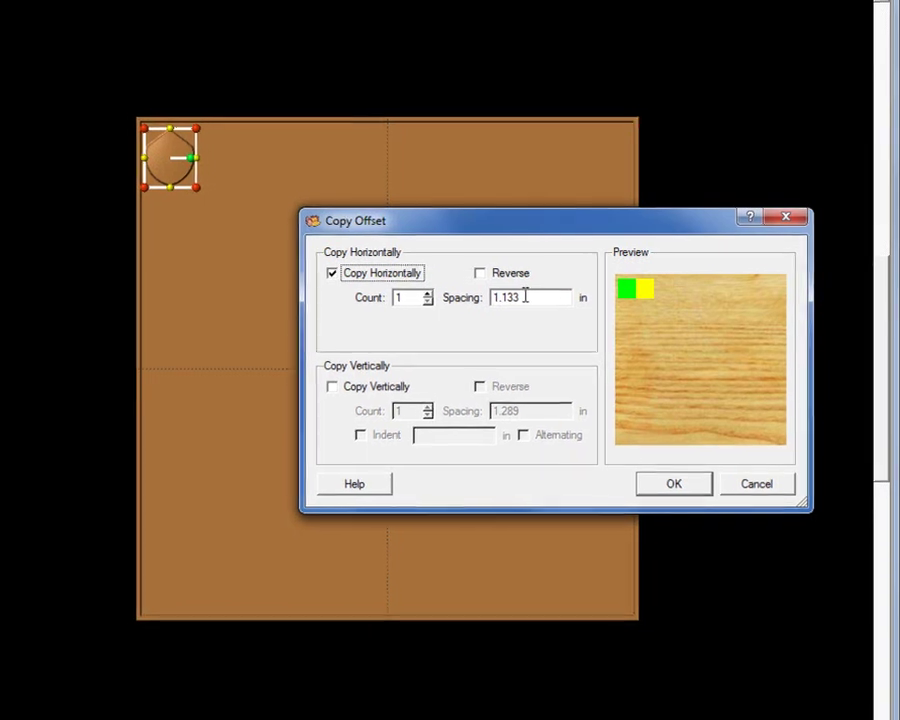
{"action": "left_click_drag", "start_coordinate": [494, 300], "coordinate": [425, 301]}
{"action": "type", "text": "1"}
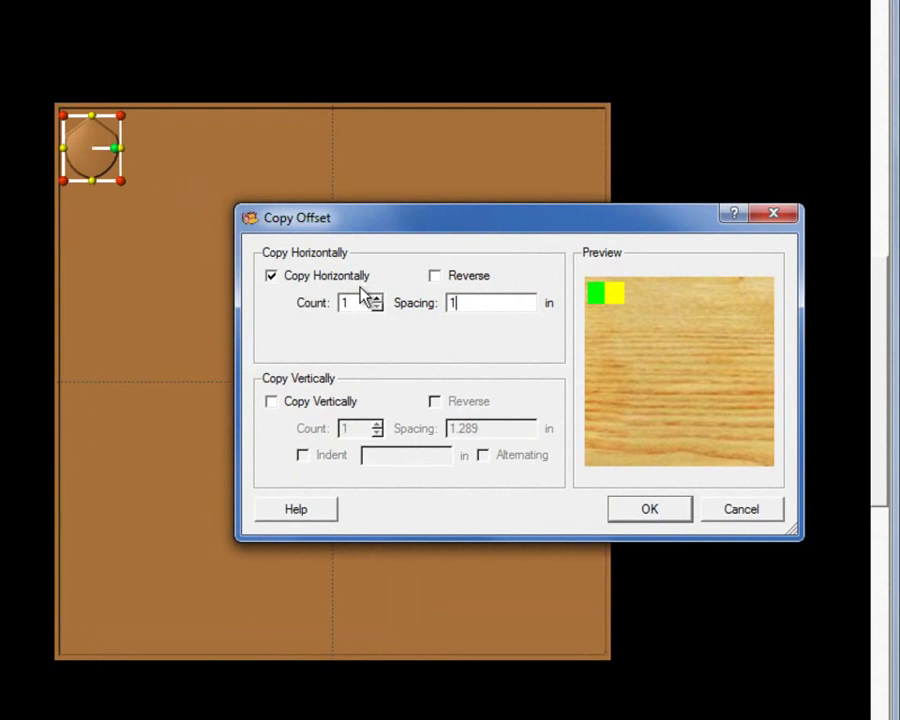
{"action": "left_click_drag", "start_coordinate": [351, 303], "coordinate": [333, 307]}
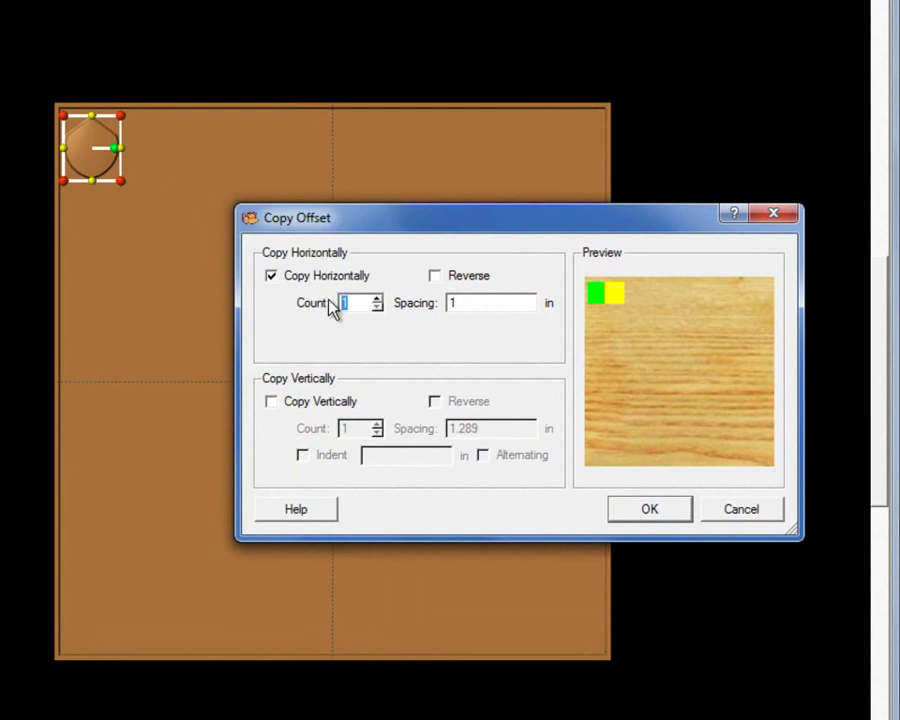
{"action": "type", "text": "9"}
{"action": "left_click", "coordinate": [649, 510]}
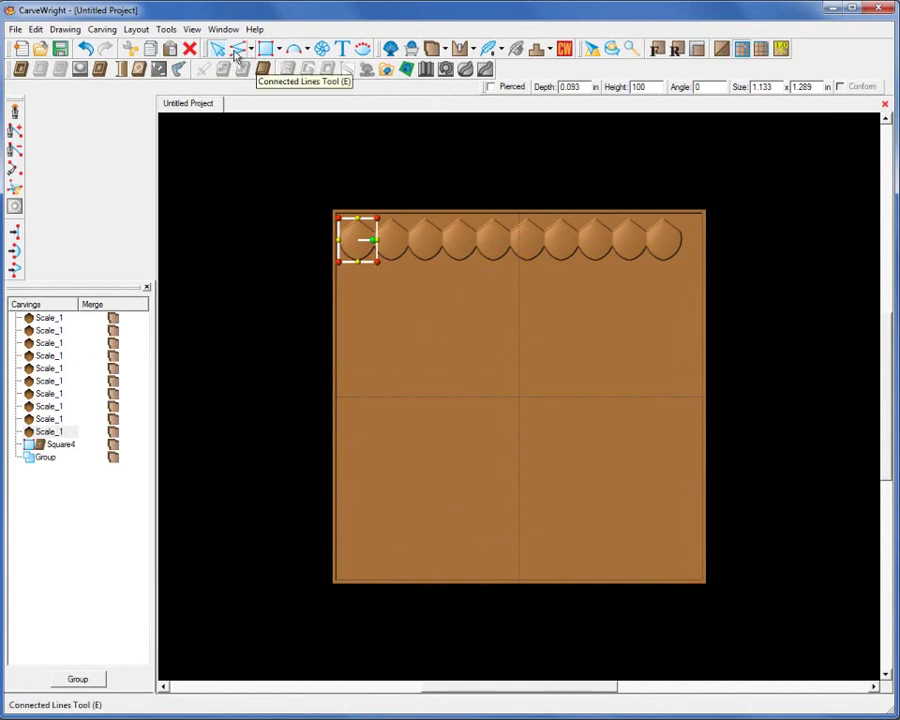
Step: Show the grid lines over the first scale in the row
{"action": "left_click", "coordinate": [192, 30]}
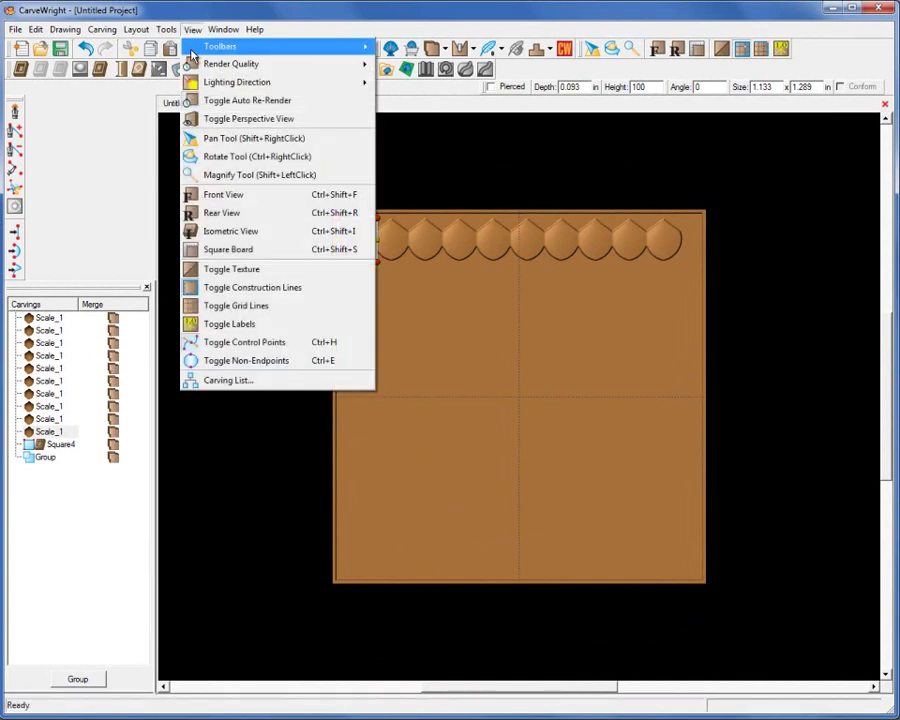
{"action": "left_click", "coordinate": [240, 313]}
{"action": "scroll", "coordinate": [355, 242], "scroll_direction": "up", "scroll_amount": 2}
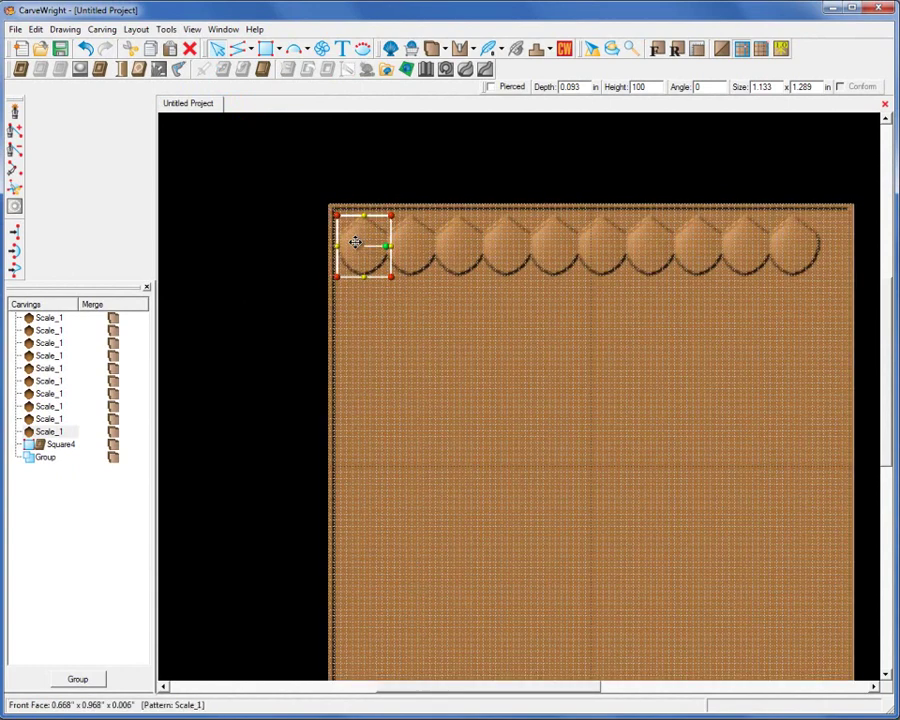
{"action": "scroll", "coordinate": [355, 242], "scroll_direction": "up", "scroll_amount": 3}
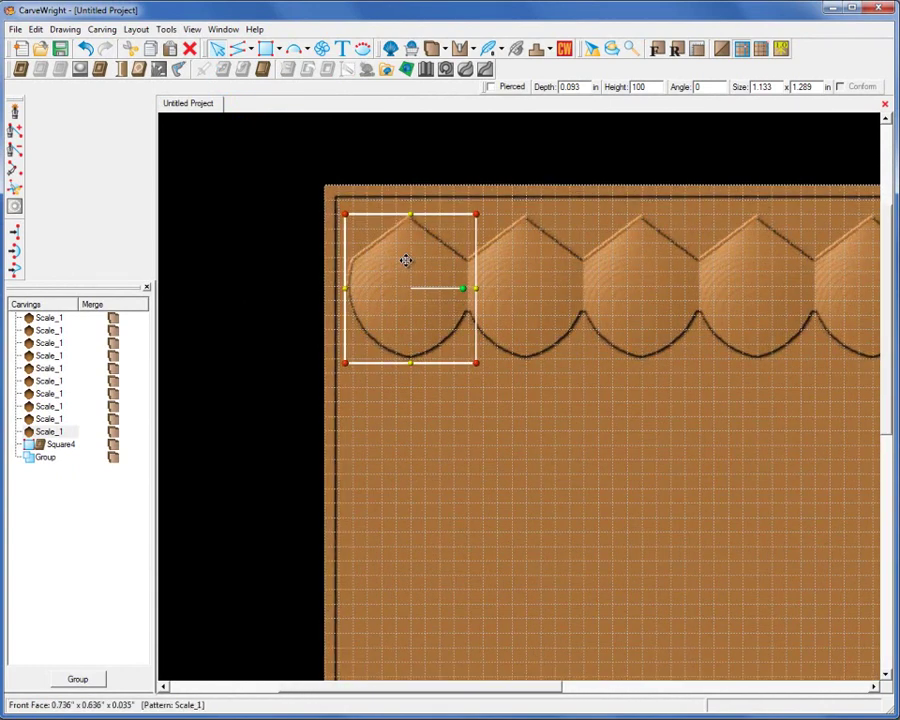
Step: Duplicate the first scale and move the copy four grid squares right and five down, between the first two scales
{"action": "right_click", "coordinate": [408, 267]}
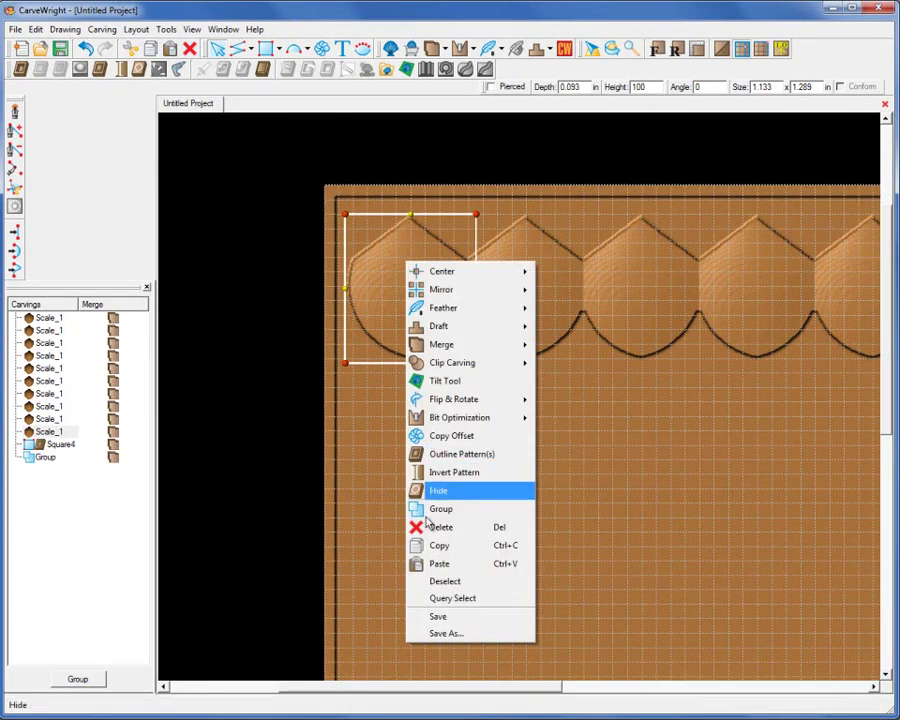
{"action": "left_click", "coordinate": [438, 548]}
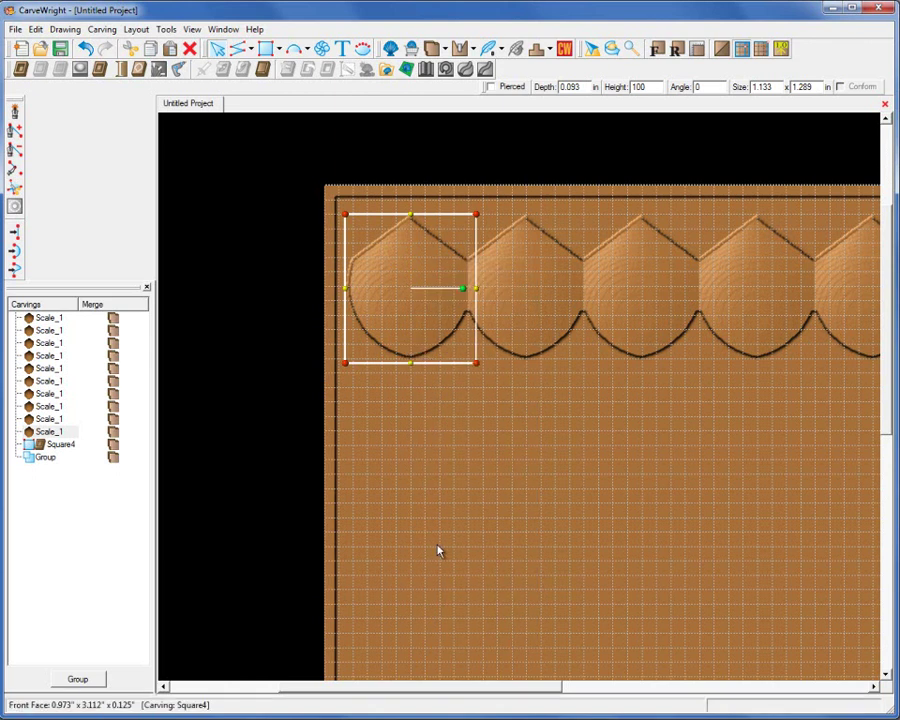
{"action": "right_click", "coordinate": [390, 274]}
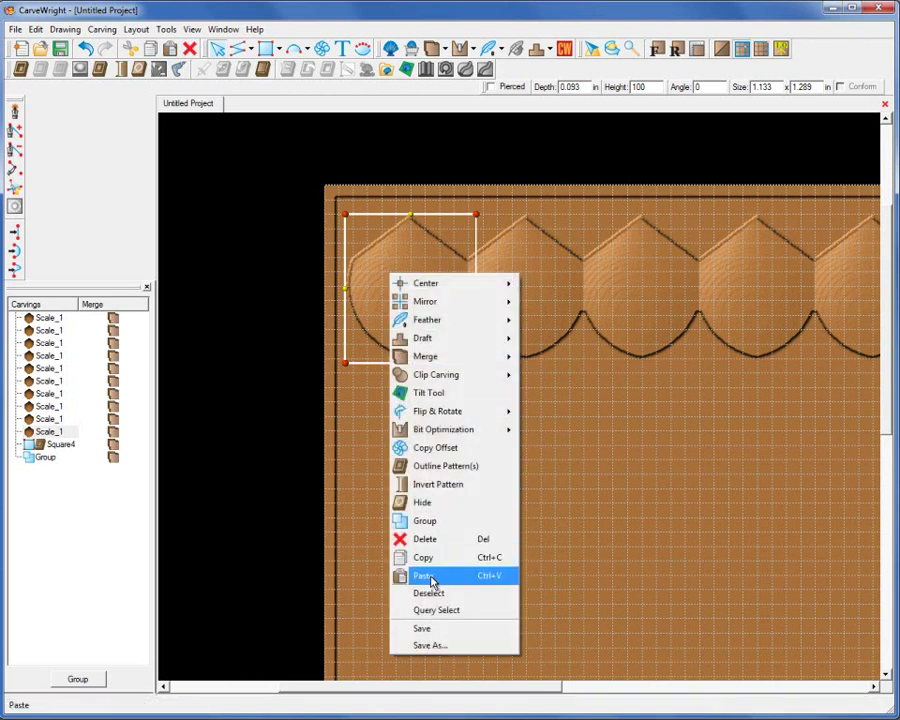
{"action": "left_click", "coordinate": [494, 578]}
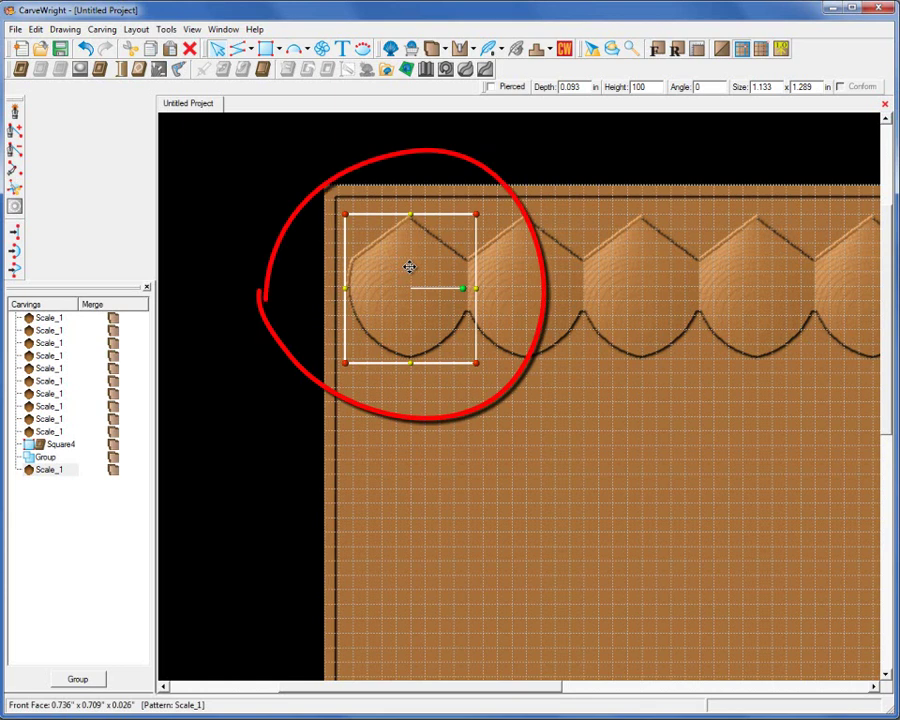
{"action": "mouse_move", "coordinate": [410, 265]}
{"action": "left_mouse_down"}
{"action": "mouse_move", "coordinate": [460, 369]}
{"action": "mouse_move", "coordinate": [468, 362]}
{"action": "mouse_move", "coordinate": [464, 261]}
{"action": "mouse_move", "coordinate": [437, 270]}
{"action": "left_mouse_up"}
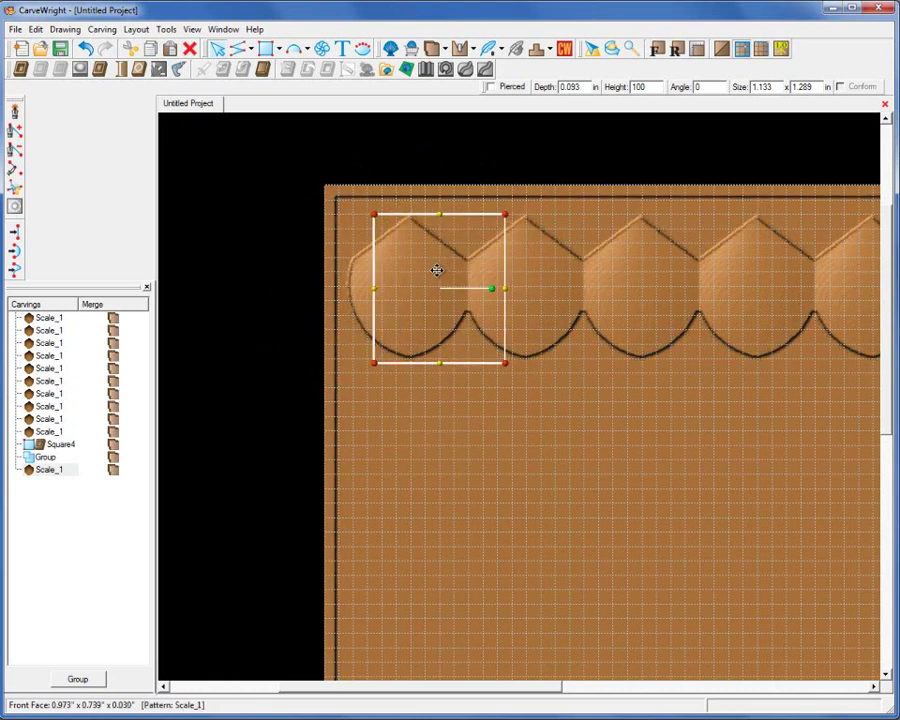
{"action": "left_click_drag", "start_coordinate": [437, 270], "coordinate": [467, 336]}
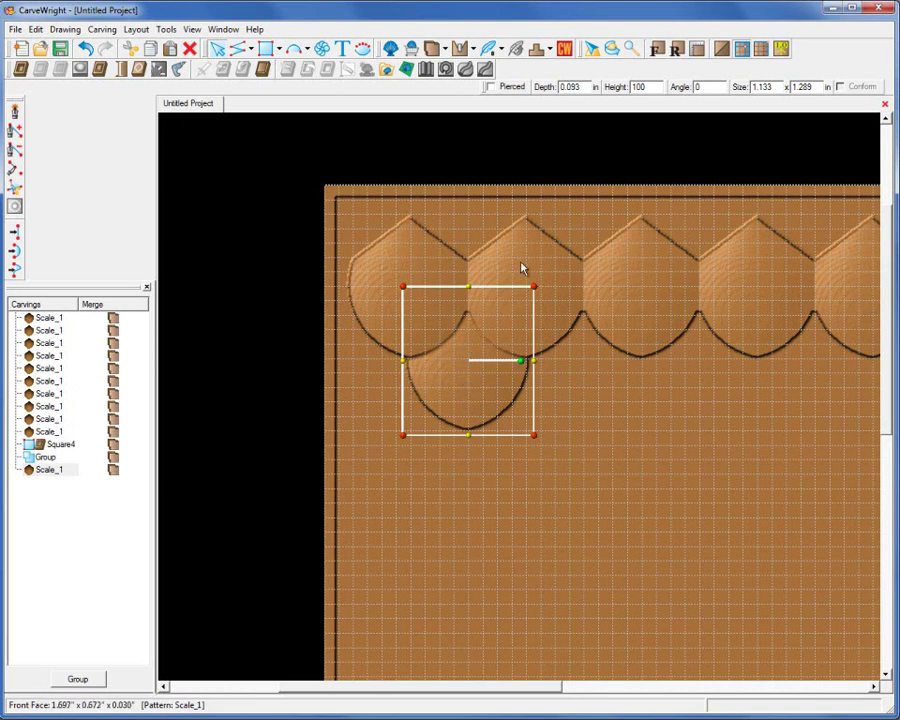
Step: Complete the second row with Copy Offset, making 9 horizontal copies of the duplicated scale at 1 in spacing
{"action": "left_click", "coordinate": [321, 48]}
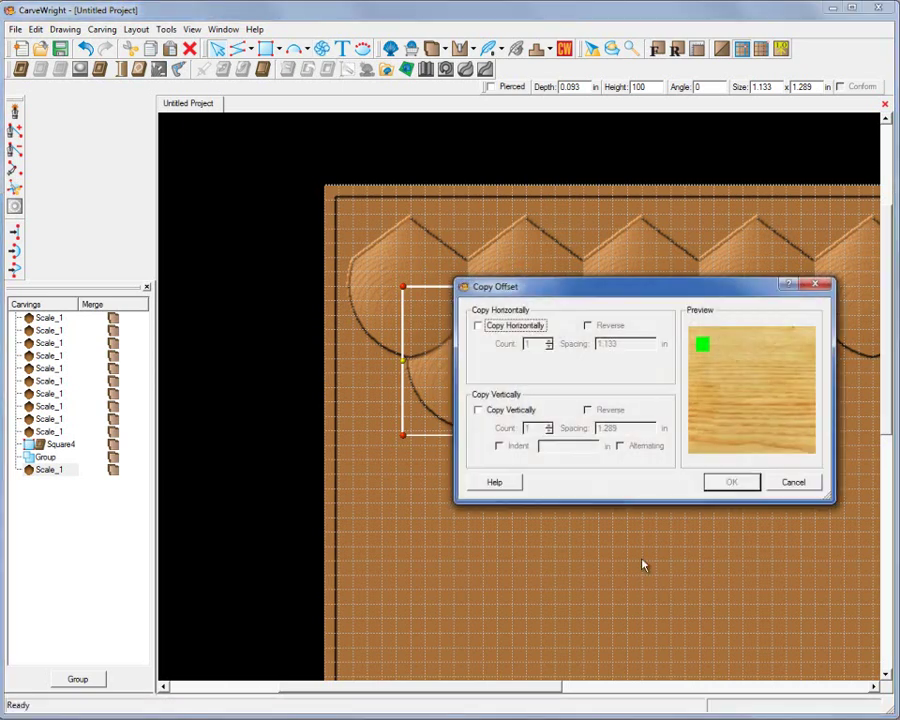
{"action": "left_click", "coordinate": [477, 327]}
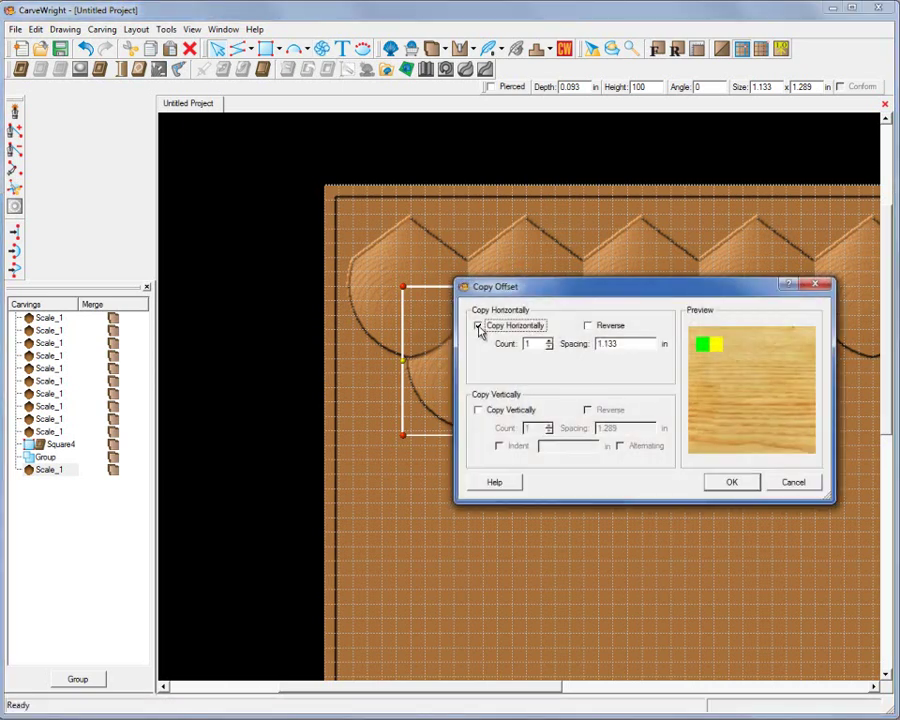
{"action": "key", "text": "Tab"}
{"action": "key", "text": "Tab"}
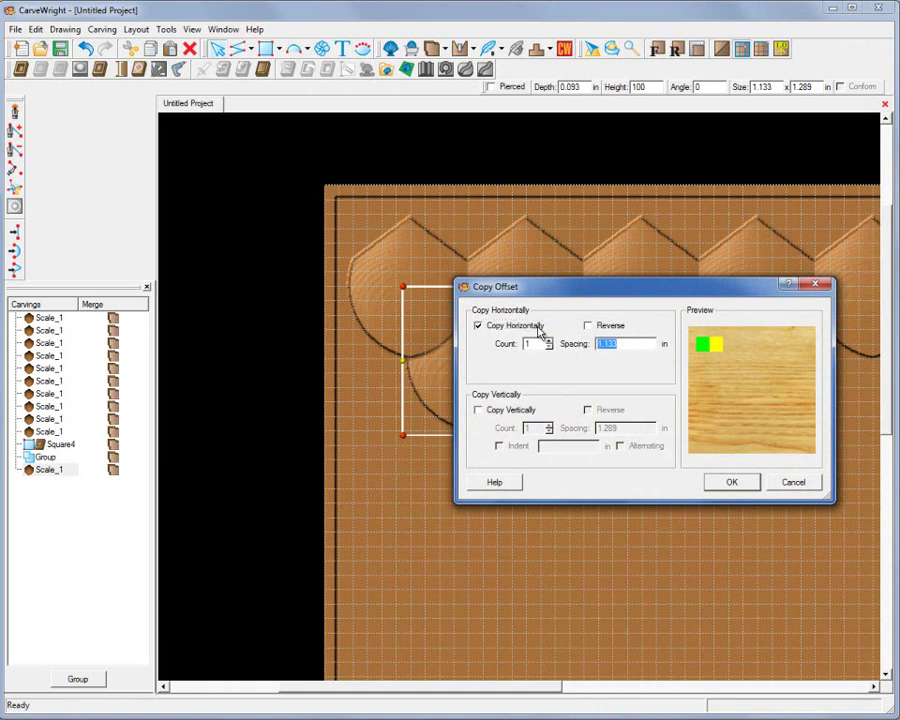
{"action": "type", "text": "1"}
{"action": "double_click", "coordinate": [521, 344]}
{"action": "type", "text": "9"}
{"action": "left_click", "coordinate": [739, 485]}
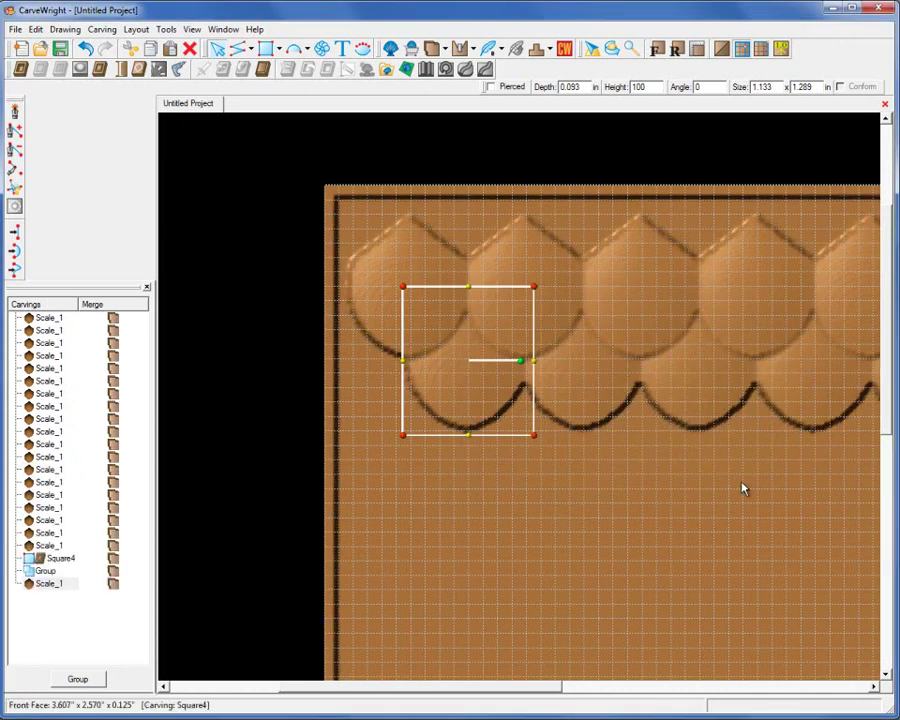
Step: Return to the front view and hide the grid lines
{"action": "left_click", "coordinate": [660, 52]}
{"action": "left_click", "coordinate": [140, 29]}
{"action": "left_click", "coordinate": [167, 150]}
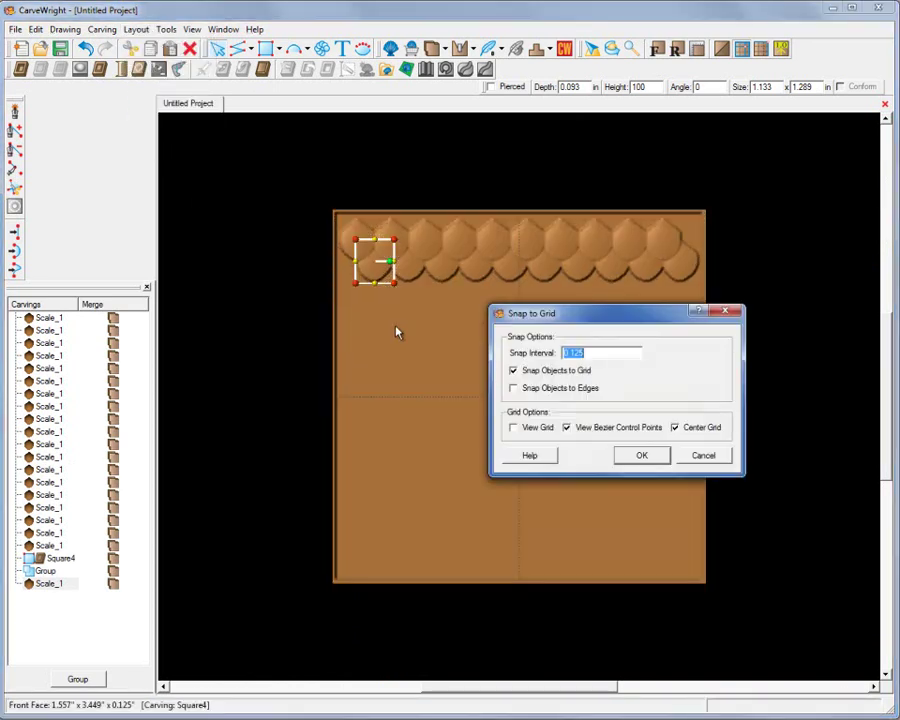
{"action": "left_click", "coordinate": [646, 457]}
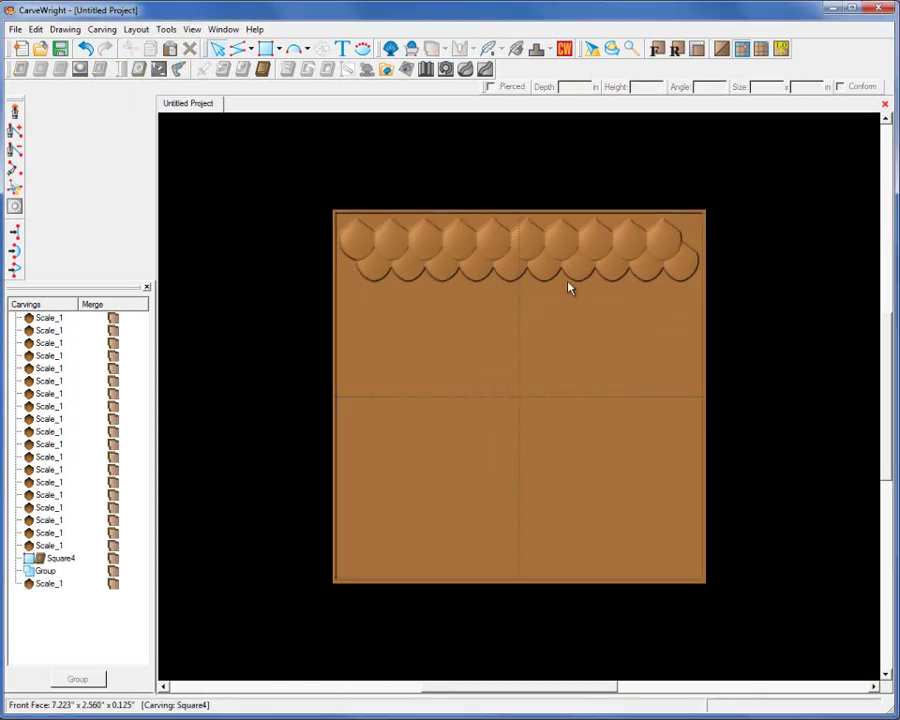
Step: Select all the Scale_1 patterns in both rows, leaving the carved square region out of the selection
{"action": "scroll", "coordinate": [362, 255], "scroll_direction": "up", "scroll_amount": 2}
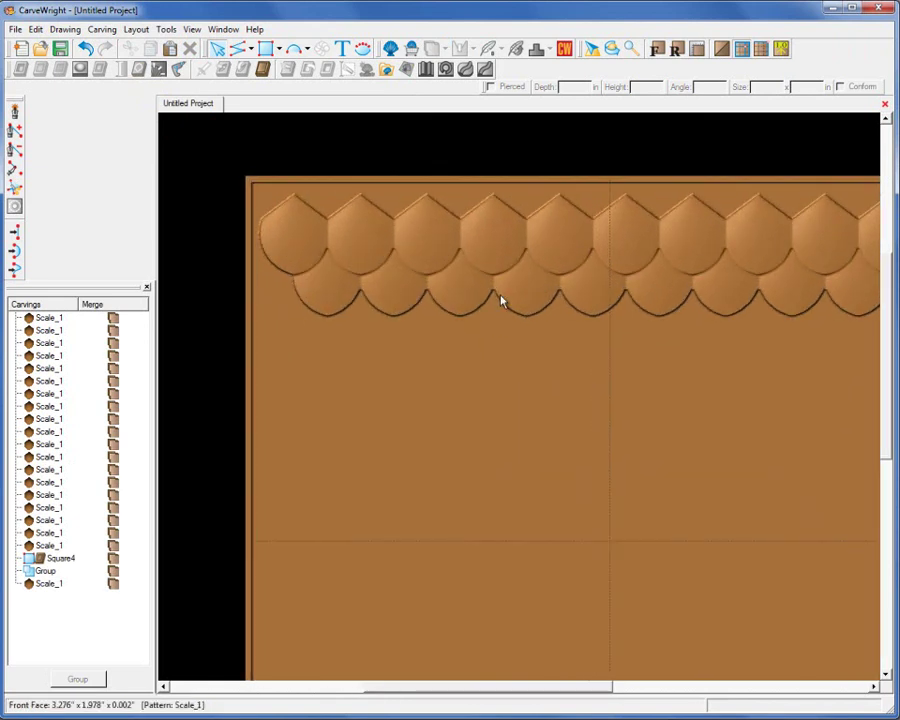
{"action": "scroll", "coordinate": [742, 308], "scroll_direction": "up", "scroll_amount": 1}
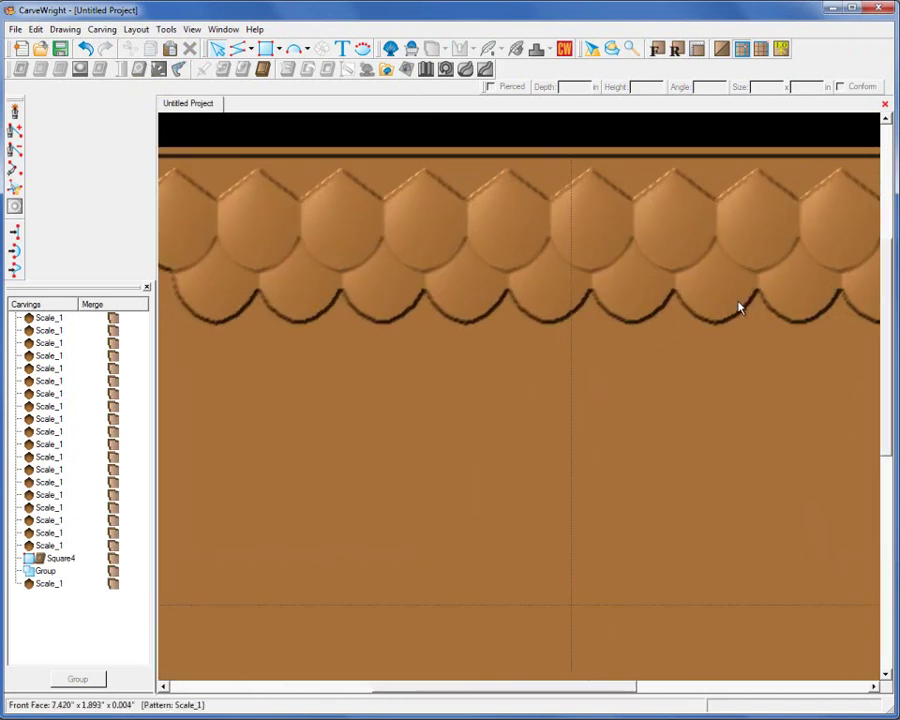
{"action": "scroll", "coordinate": [742, 308], "scroll_direction": "down", "scroll_amount": 3}
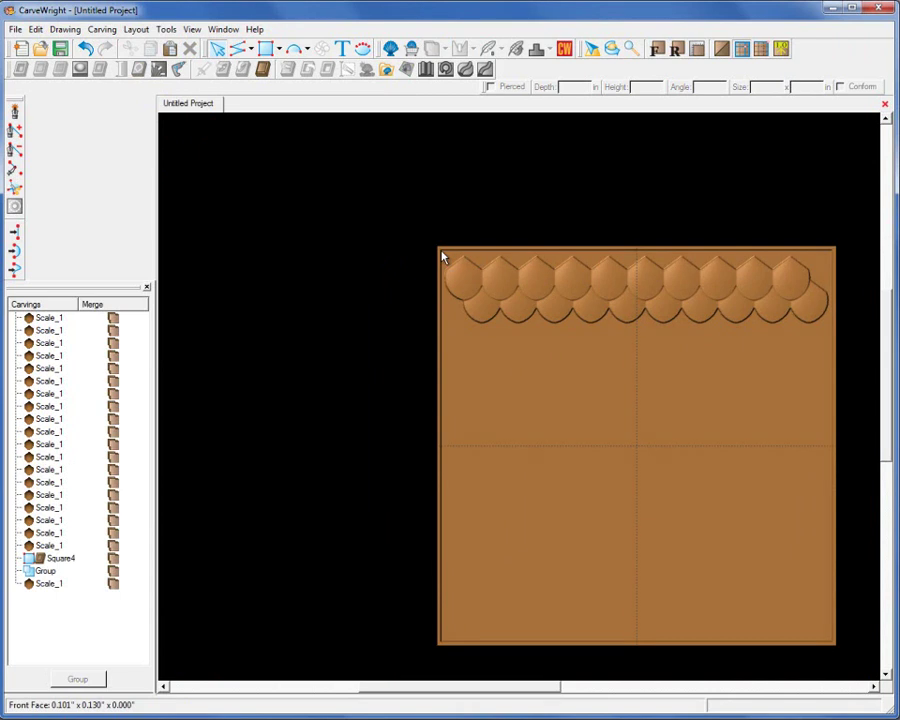
{"action": "left_click", "coordinate": [443, 258]}
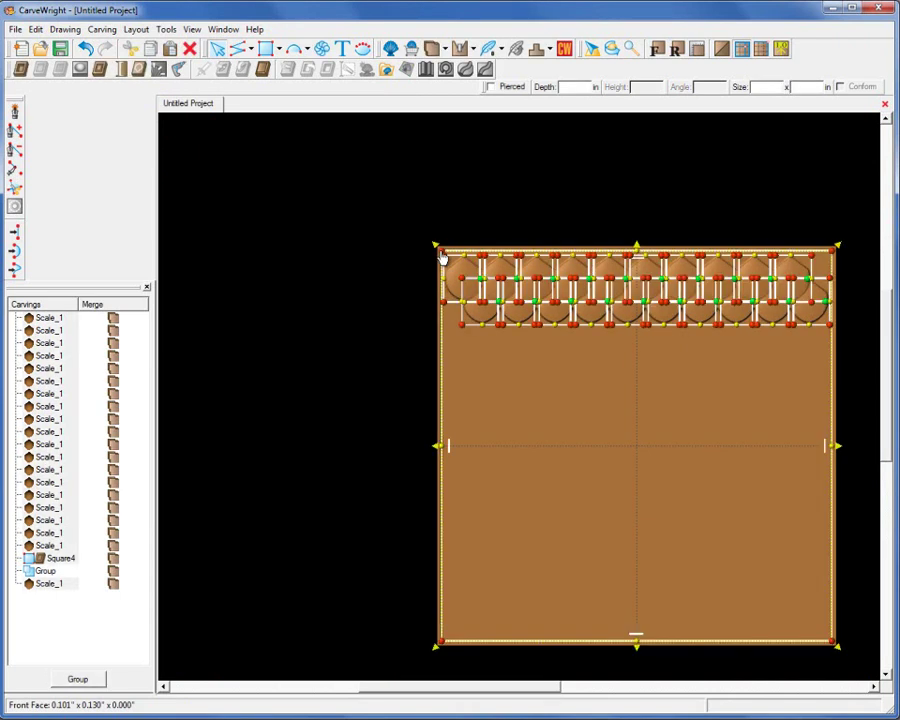
{"action": "left_click", "coordinate": [442, 385]}
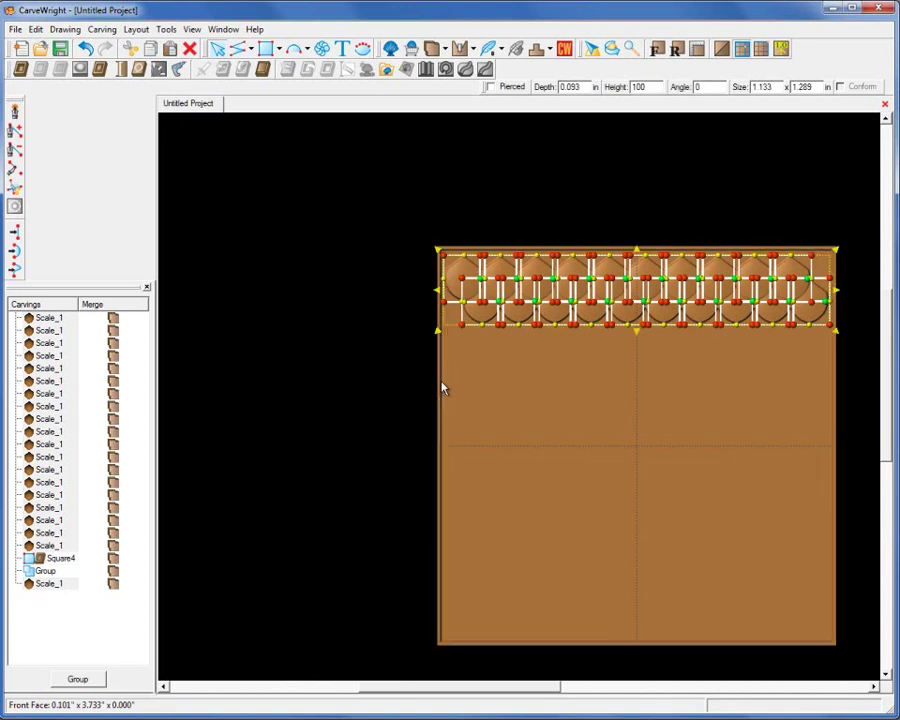
Step: Use Copy Offset to make 6 vertical copies of the two selected scale rows at 1.289 in spacing, not reversed
{"action": "left_click", "coordinate": [322, 52]}
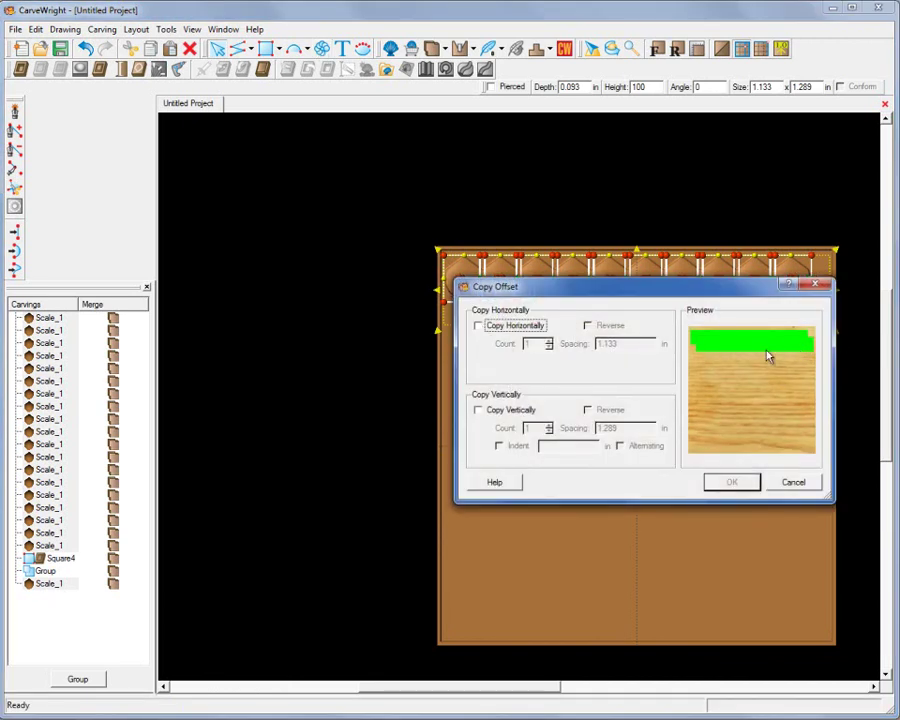
{"action": "left_click", "coordinate": [479, 411]}
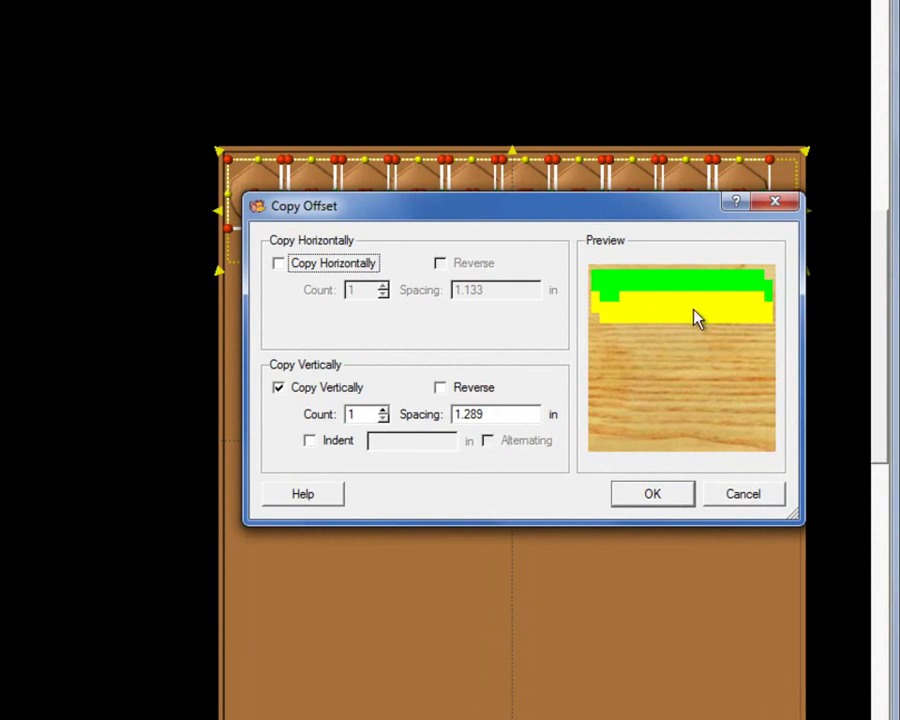
{"action": "left_click", "coordinate": [442, 391]}
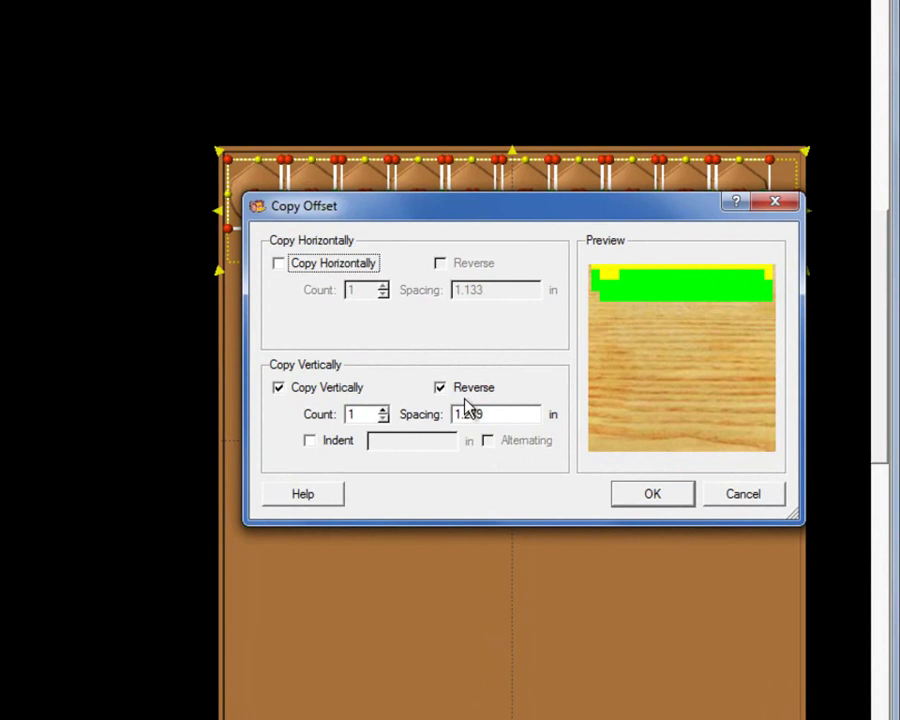
{"action": "left_click", "coordinate": [441, 389]}
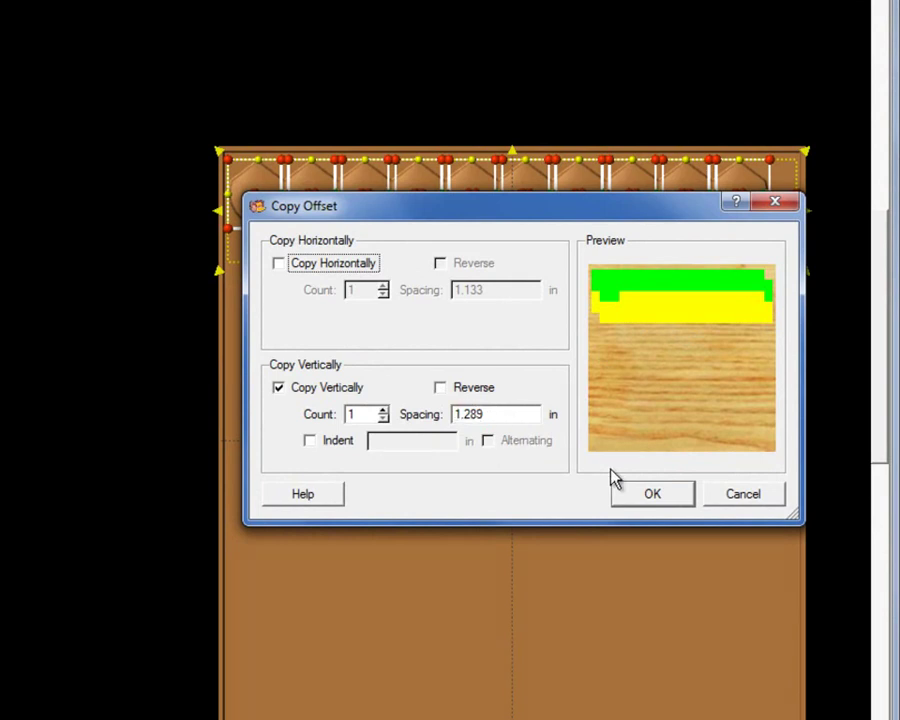
{"action": "left_click", "coordinate": [656, 496]}
{"action": "left_click", "coordinate": [382, 409]}
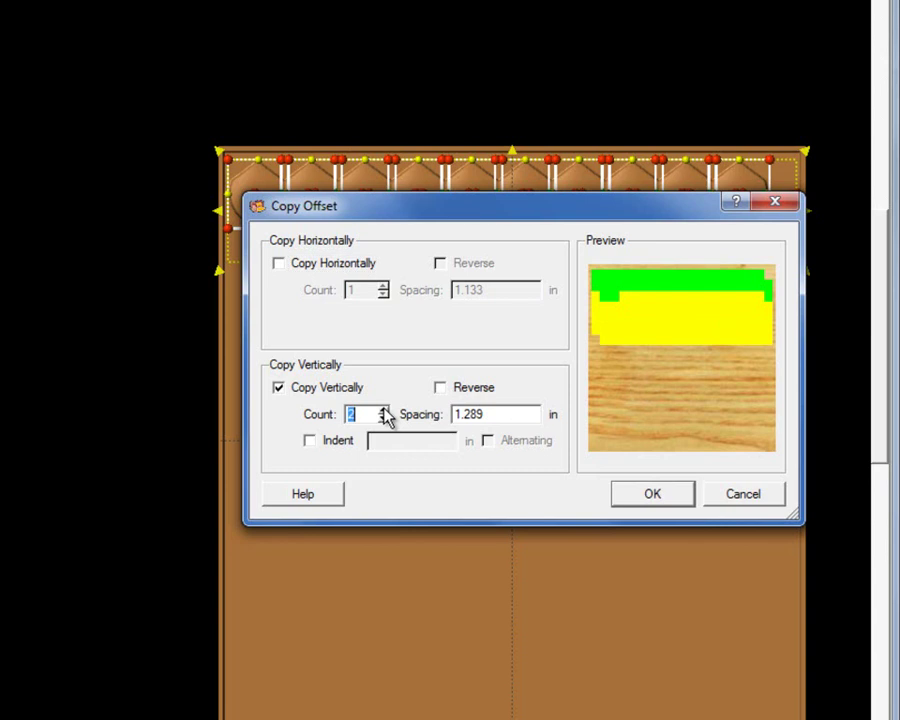
{"action": "left_click", "coordinate": [382, 409]}
{"action": "left_click", "coordinate": [382, 409]}
{"action": "left_click", "coordinate": [382, 409]}
{"action": "left_click", "coordinate": [382, 409]}
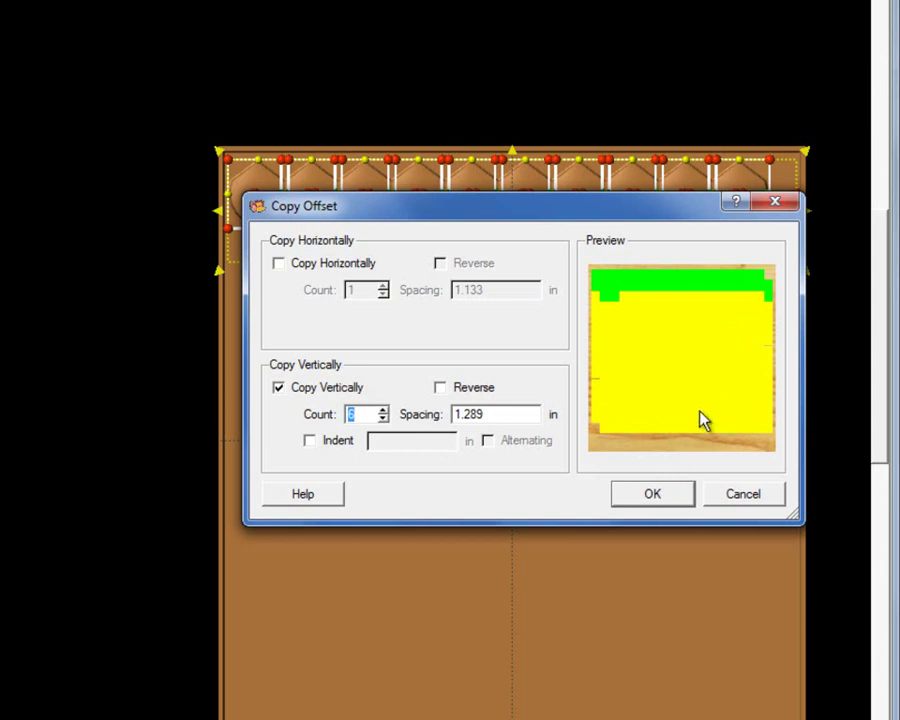
{"action": "left_click", "coordinate": [652, 496]}
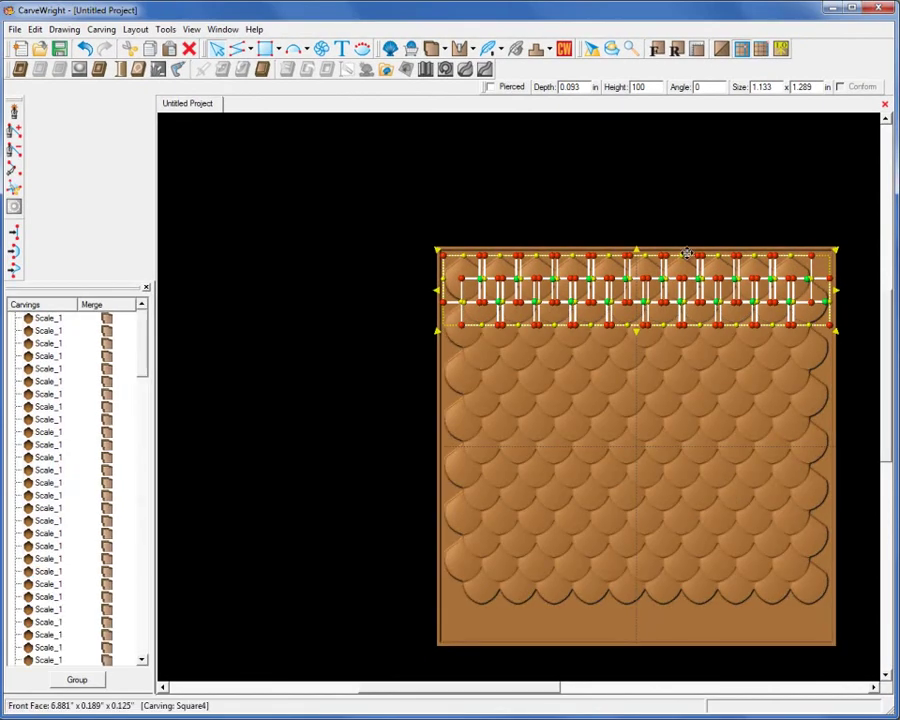
Step: Clear the selection, examine the scale-covered board from an angle, and return to the front view
{"action": "left_click", "coordinate": [686, 206]}
{"action": "left_click_drag", "start_coordinate": [800, 551], "coordinate": [655, 553]}
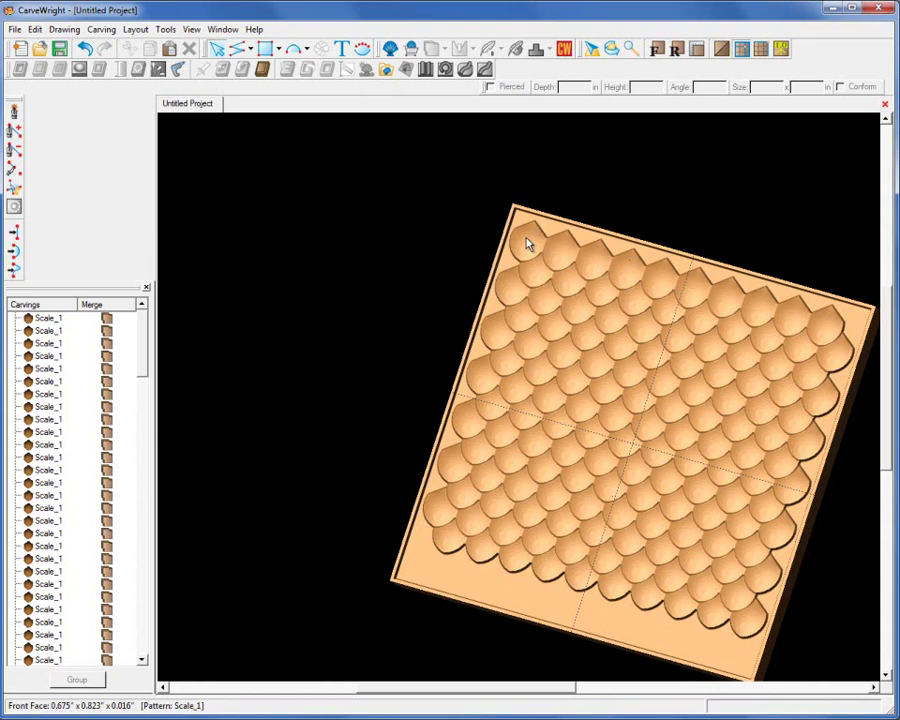
{"action": "key", "text": "F2"}
{"action": "key", "text": "ctrl+g"}
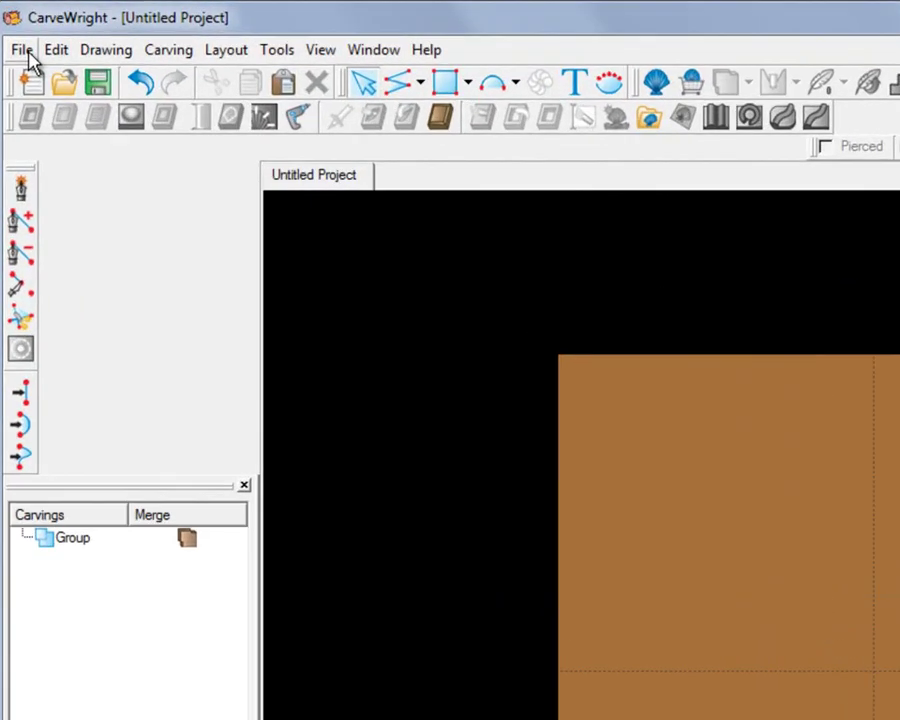
Step: Load Grapes_and_Pears_cropped.jpg from file as a tracing image to import
{"action": "left_click", "coordinate": [16, 30]}
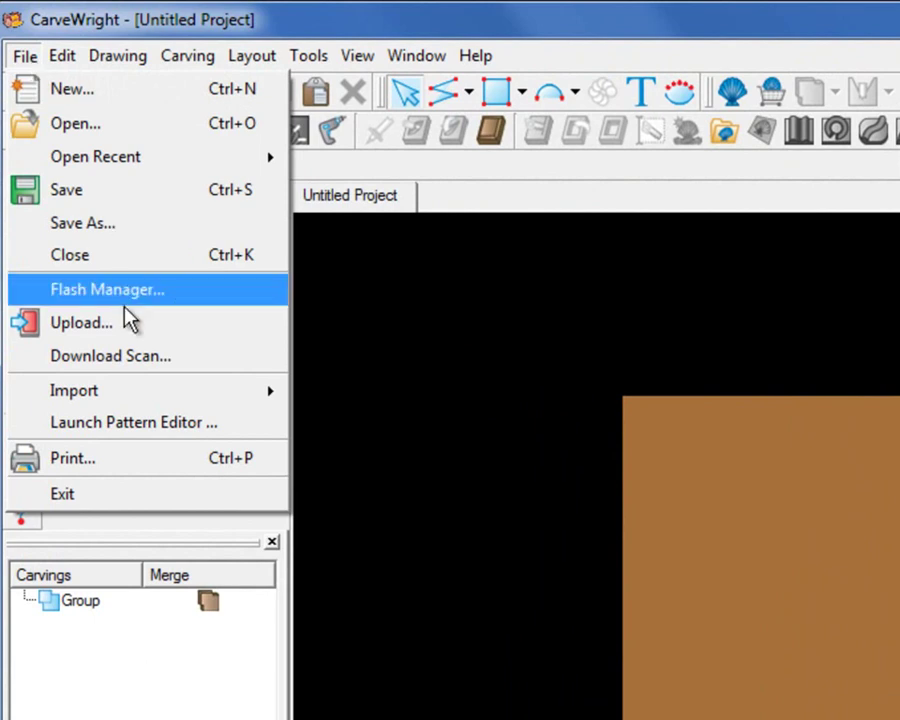
{"action": "mouse_move", "coordinate": [133, 398]}
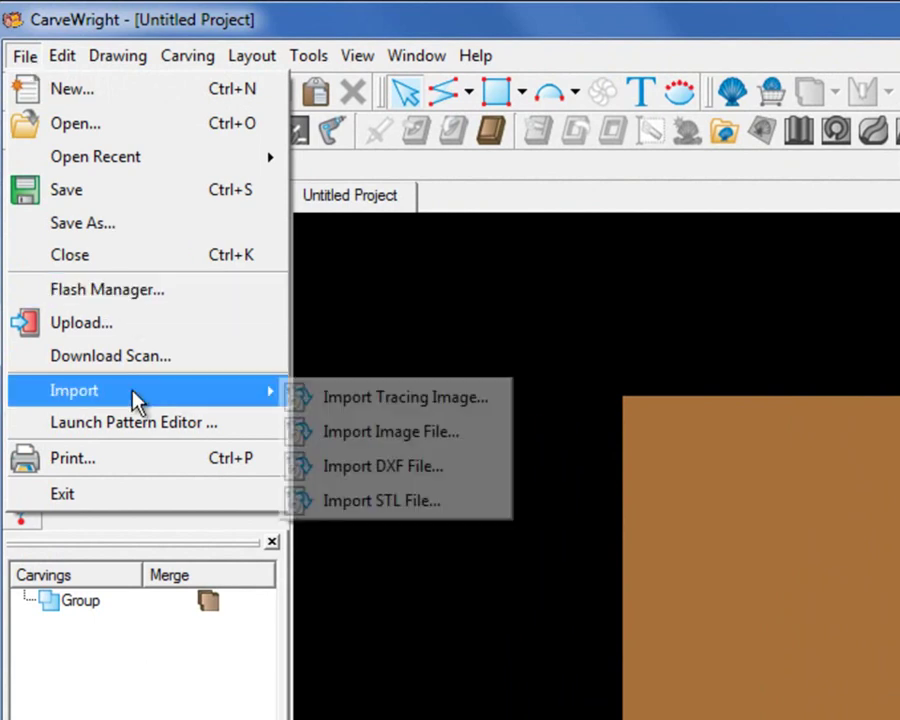
{"action": "left_click", "coordinate": [358, 400]}
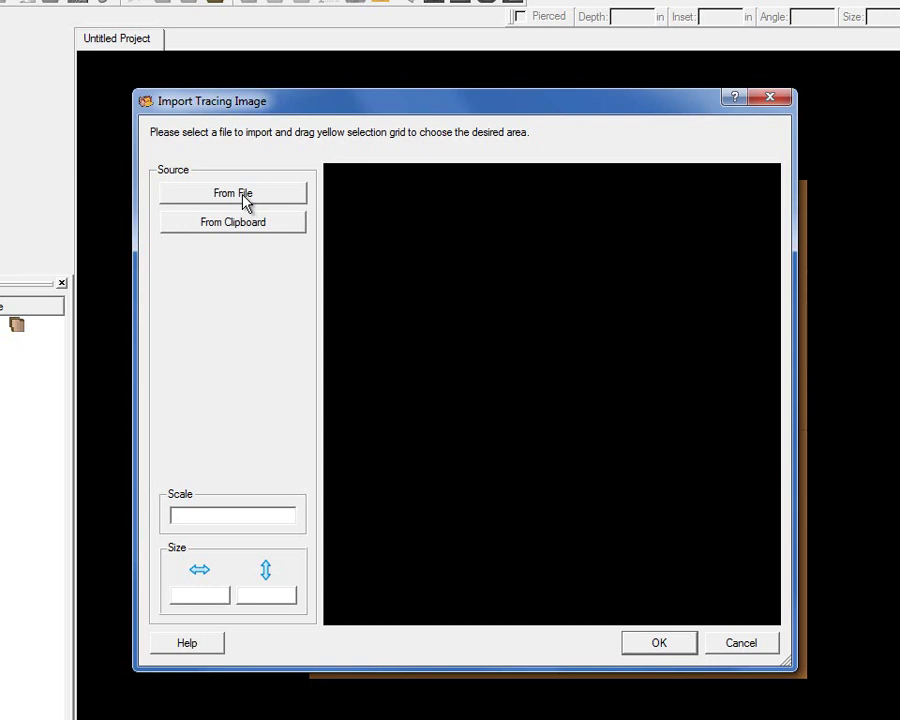
{"action": "left_click", "coordinate": [244, 196]}
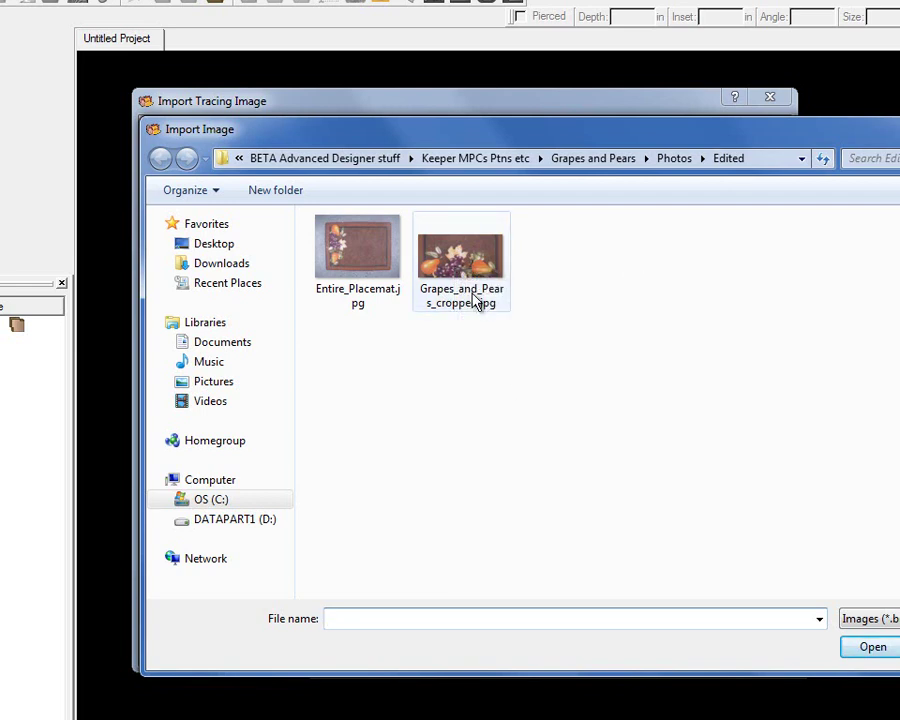
{"action": "left_click", "coordinate": [450, 258]}
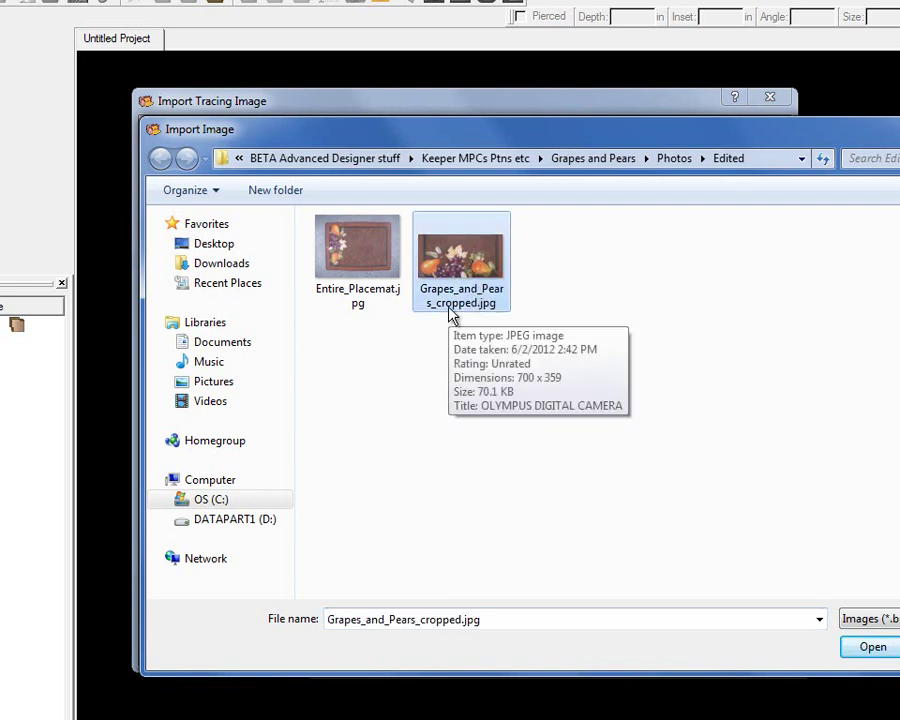
{"action": "left_click", "coordinate": [873, 647]}
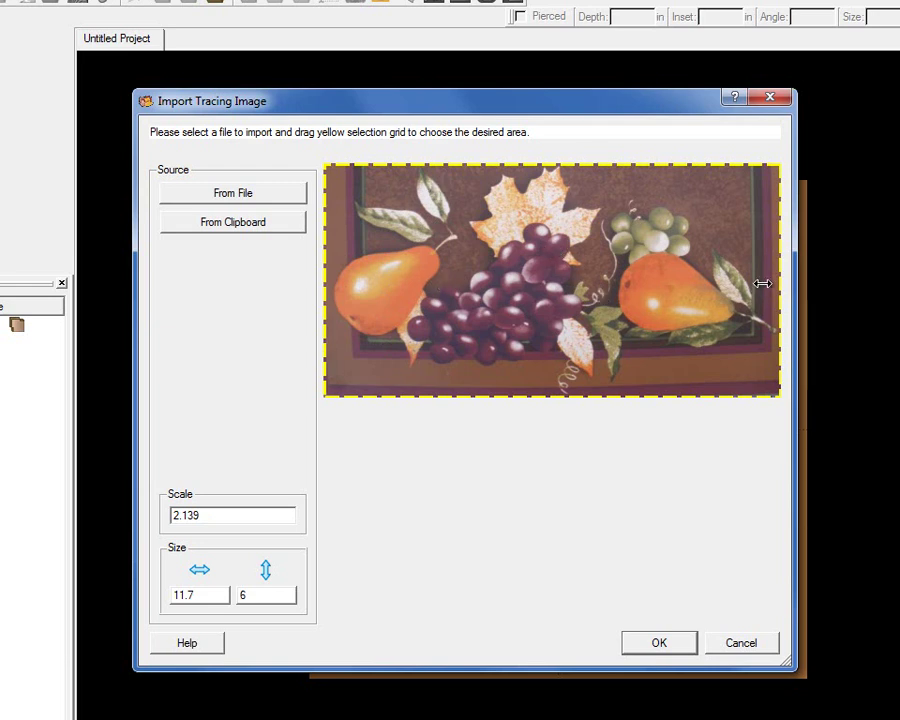
Step: Crop the tracing image to the pear beside the two upright leaves, including the nearest part of the grape cluster
{"action": "left_click_drag", "start_coordinate": [763, 261], "coordinate": [472, 261]}
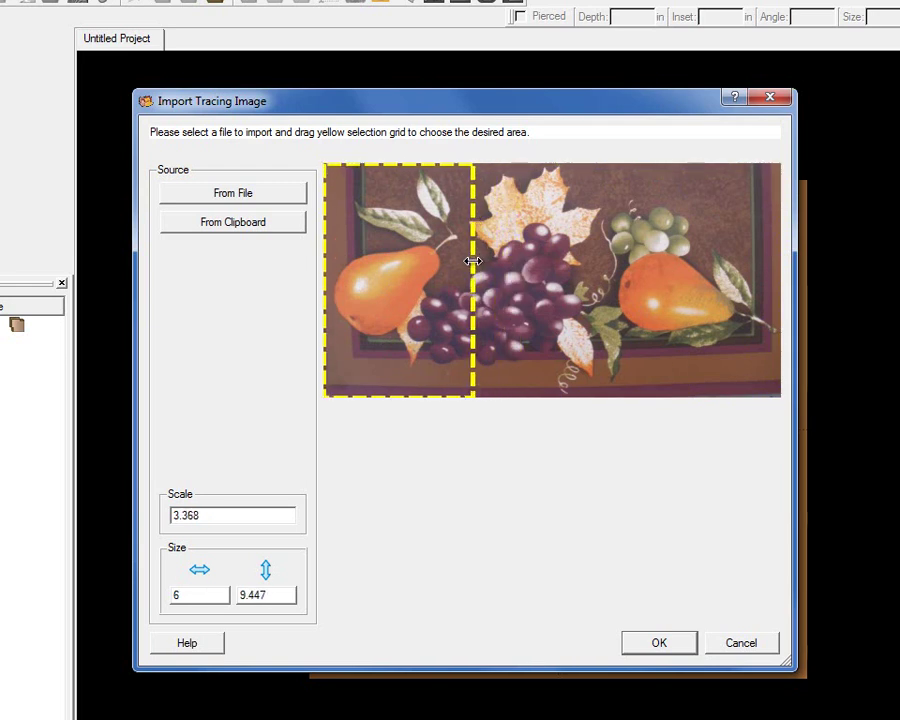
{"action": "left_click_drag", "start_coordinate": [394, 397], "coordinate": [398, 344]}
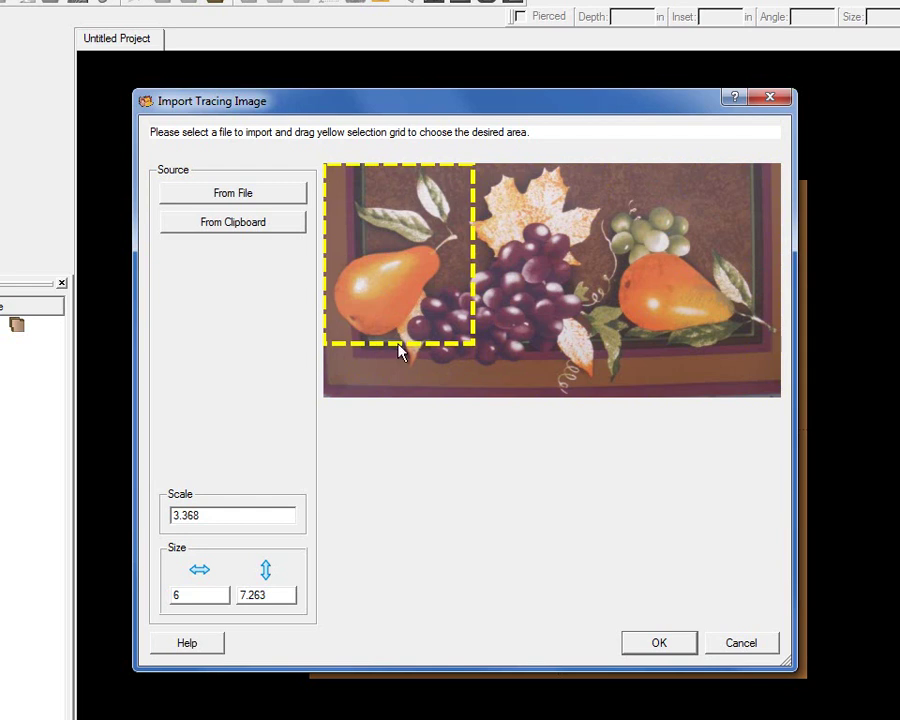
{"action": "left_click_drag", "start_coordinate": [460, 257], "coordinate": [465, 264]}
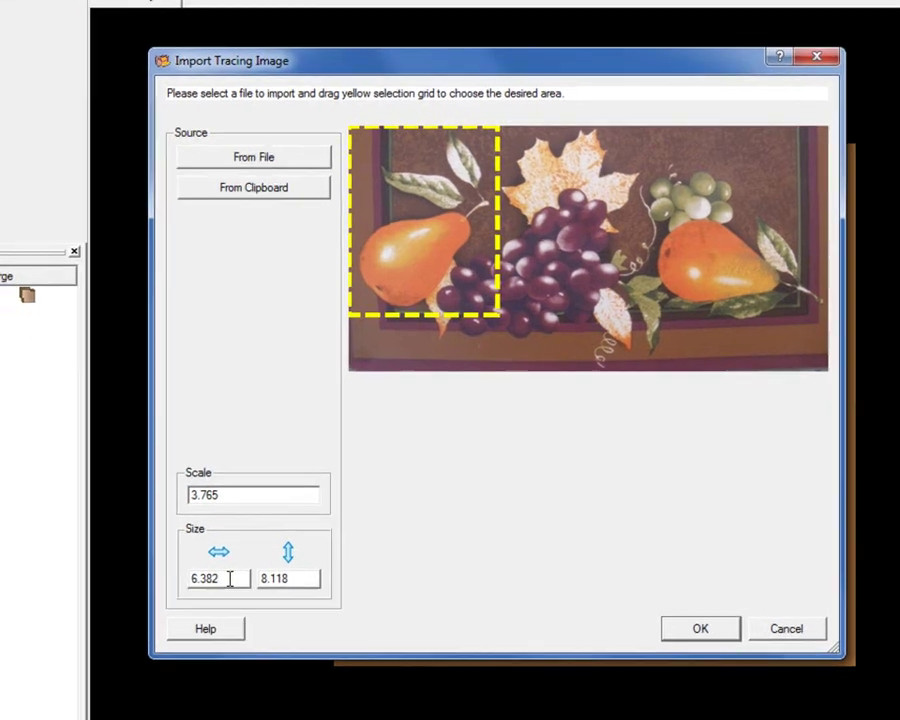
Step: Set the cropped tracing image's width to 6
{"action": "left_click_drag", "start_coordinate": [230, 579], "coordinate": [184, 579]}
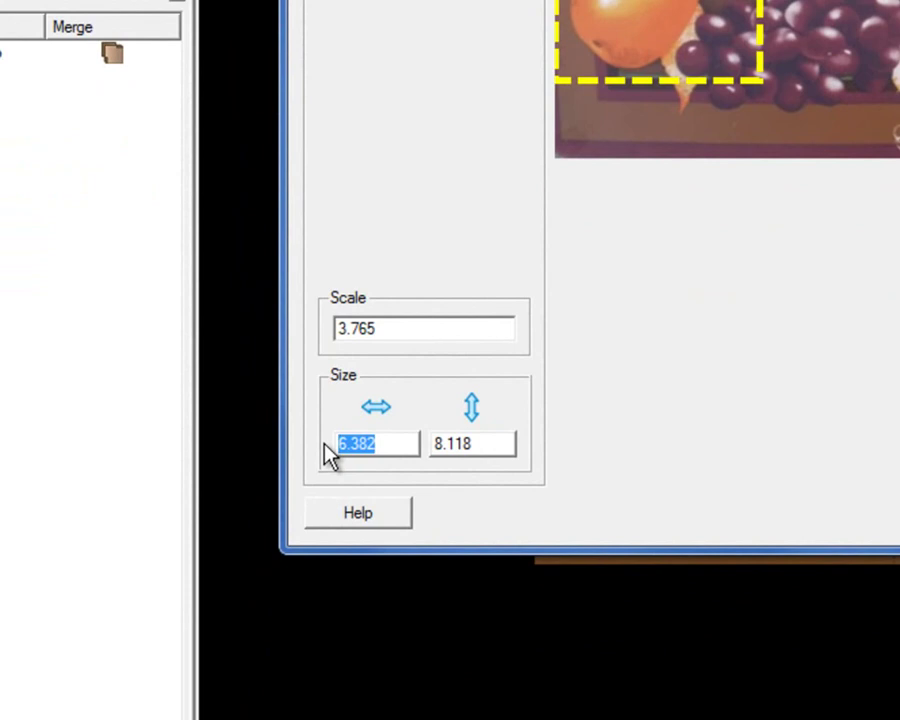
{"action": "type", "text": "5"}
{"action": "key", "text": "BackSpace"}
{"action": "type", "text": "6"}
{"action": "key", "text": "Tab"}
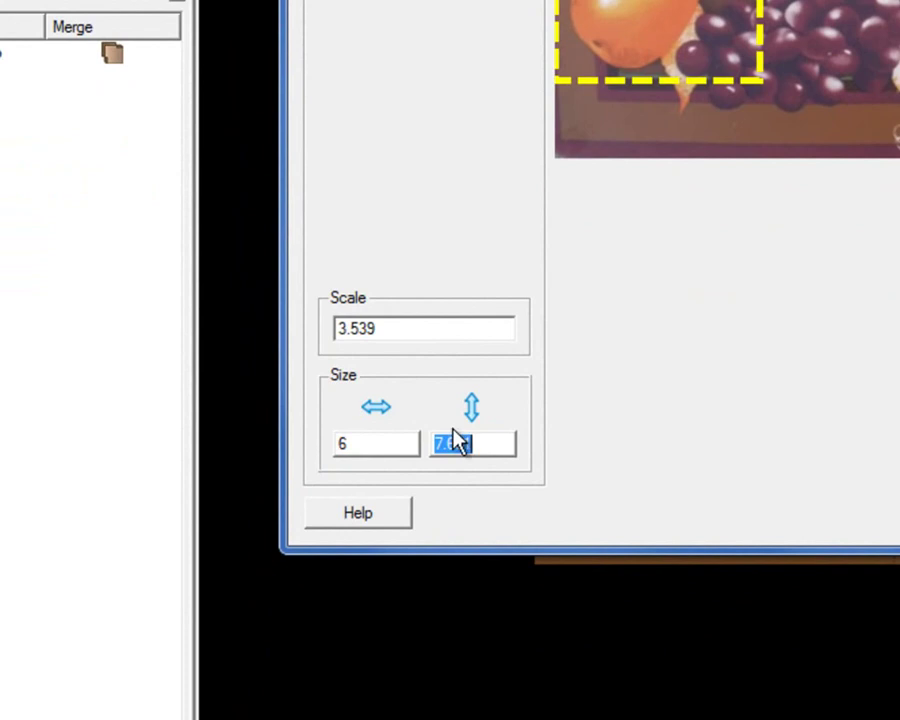
Step: Try to enlarge the cropped tracing image to a width of 24
{"action": "left_click_drag", "start_coordinate": [364, 443], "coordinate": [328, 443]}
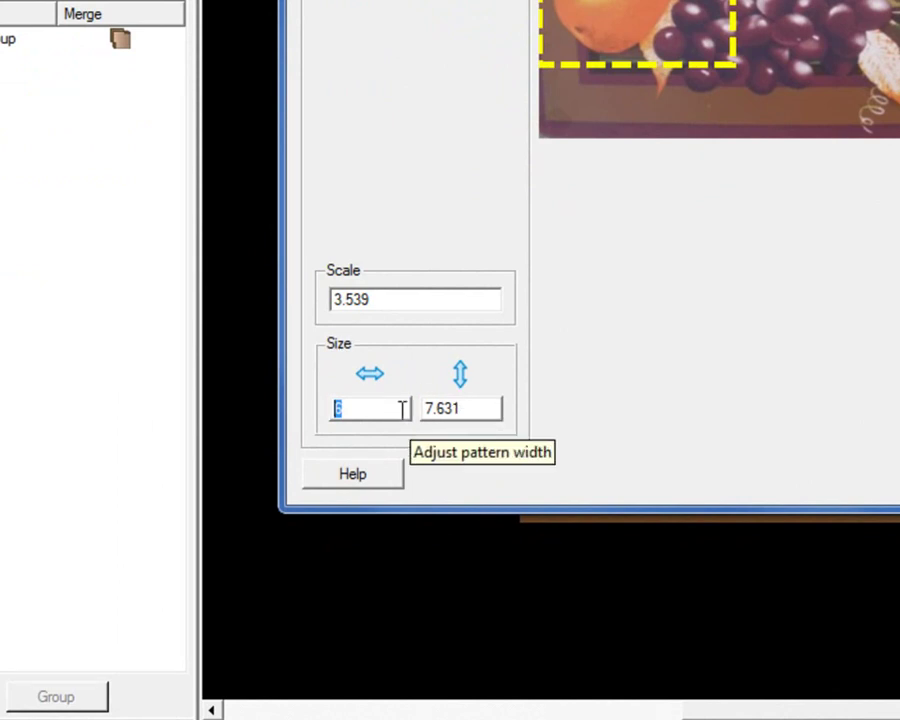
{"action": "type", "text": "24"}
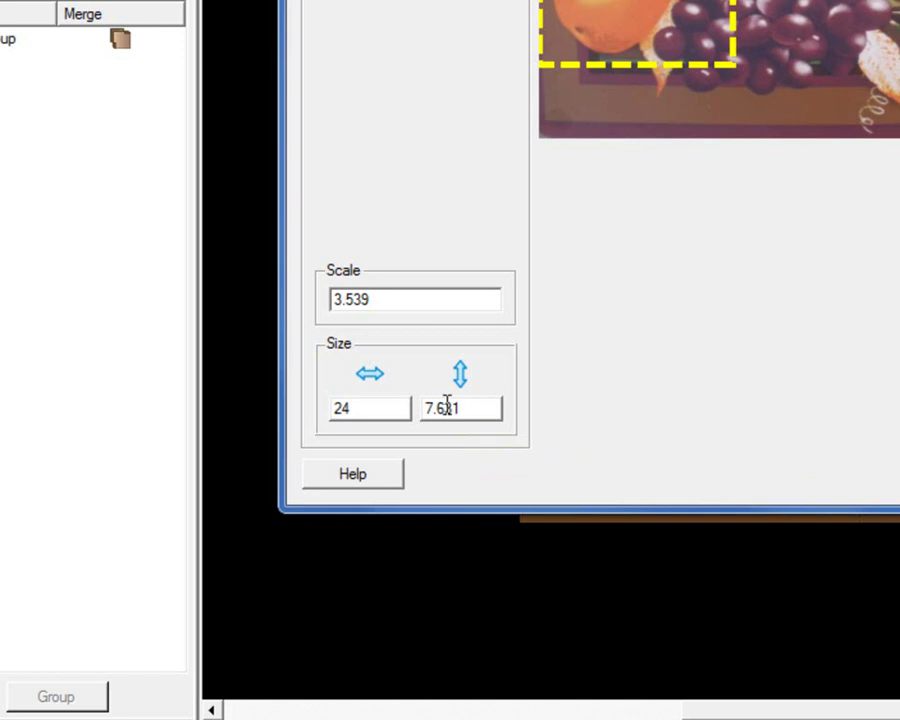
{"action": "key", "text": "Tab"}
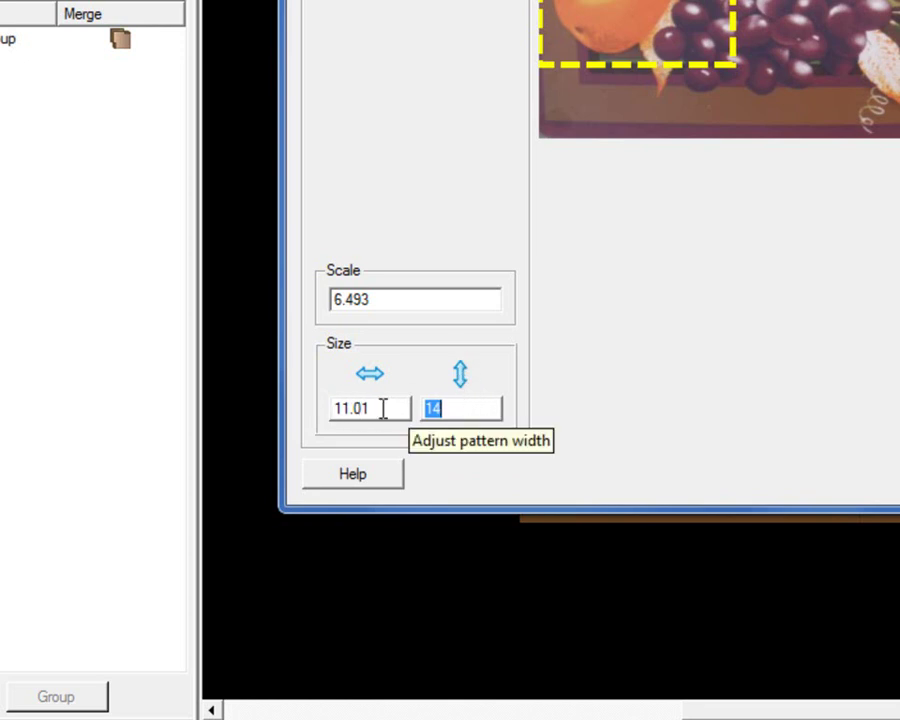
Step: Try a scale of 2 for the tracing image, and set its width back to 6
{"action": "left_click", "coordinate": [375, 300]}
{"action": "left_click_drag", "start_coordinate": [375, 300], "coordinate": [321, 304]}
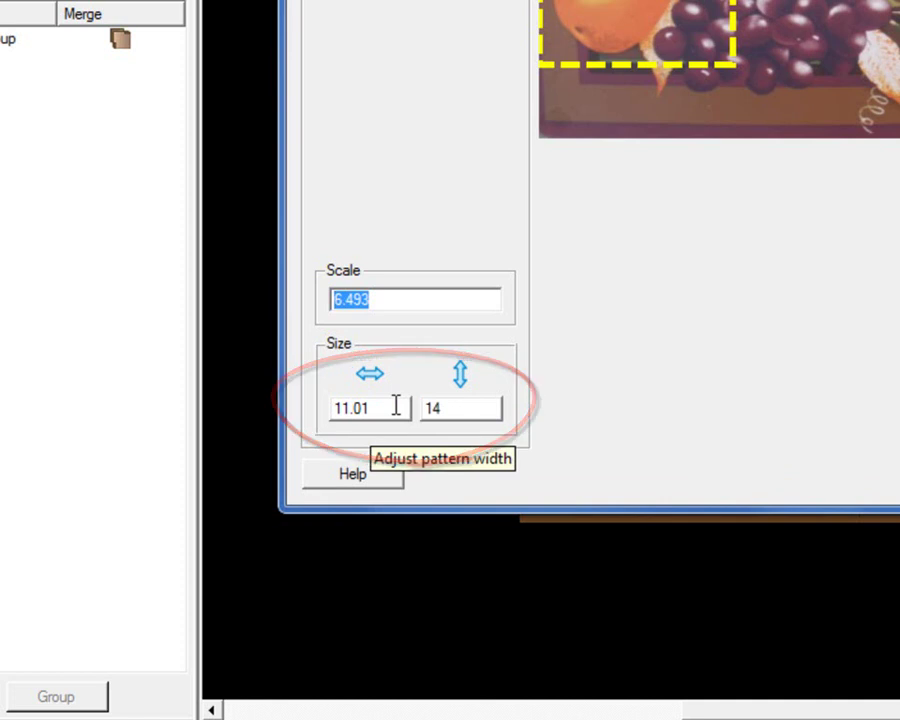
{"action": "type", "text": "2"}
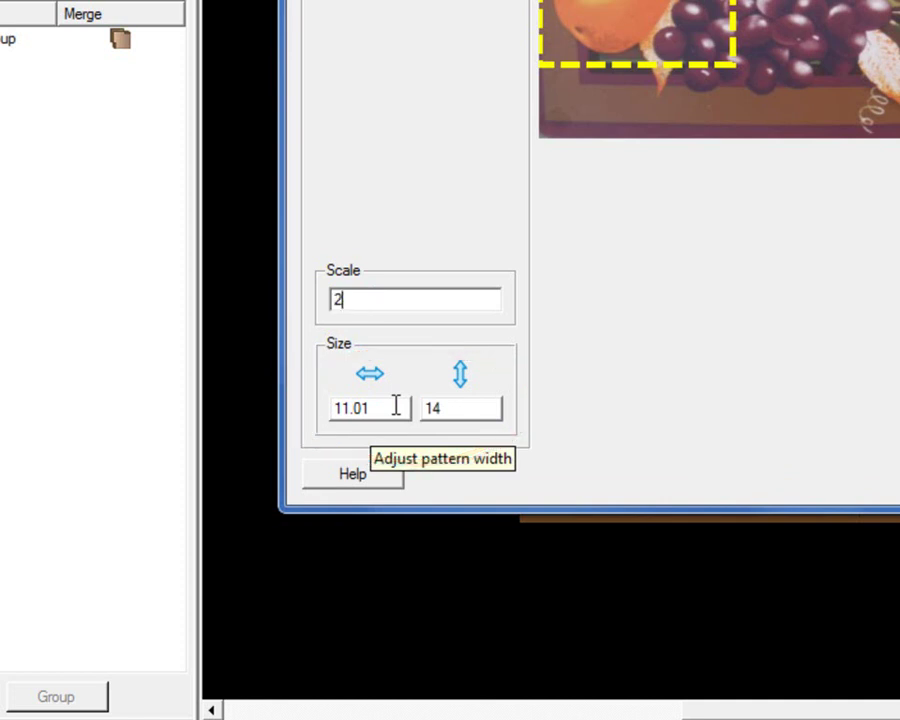
{"action": "key", "text": "Tab"}
{"action": "type", "text": "6"}
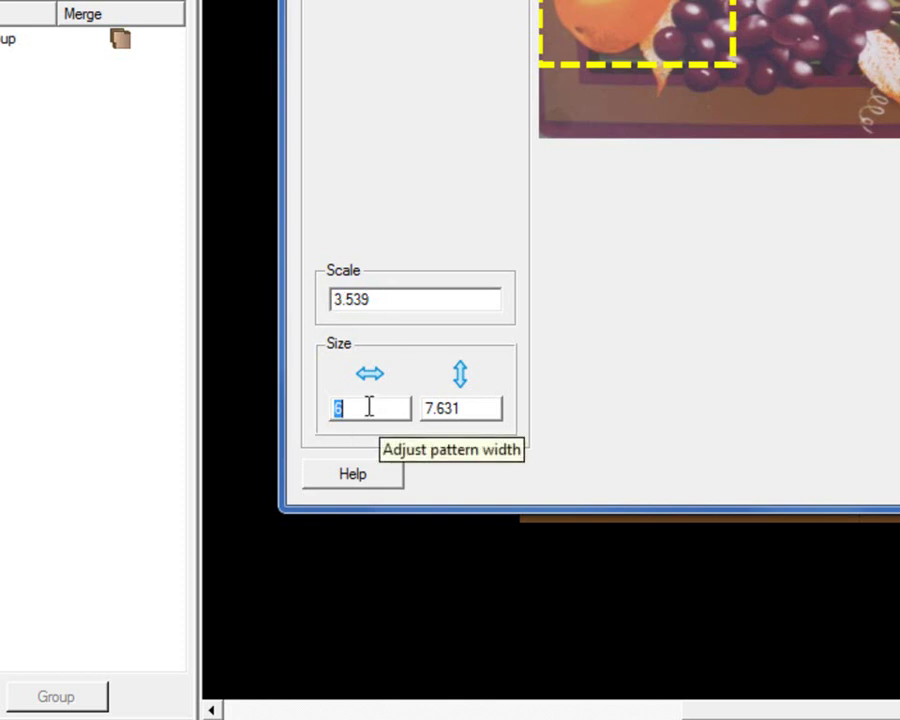
Step: Try a scale of 10 for the cropped tracing image
{"action": "left_click_drag", "start_coordinate": [385, 297], "coordinate": [321, 300]}
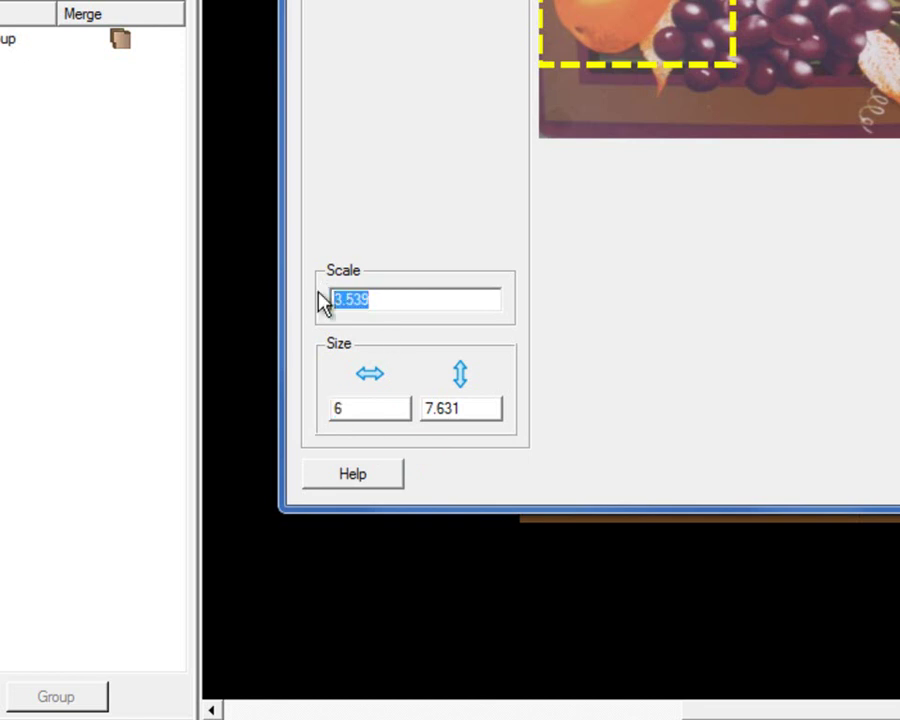
{"action": "type", "text": "10"}
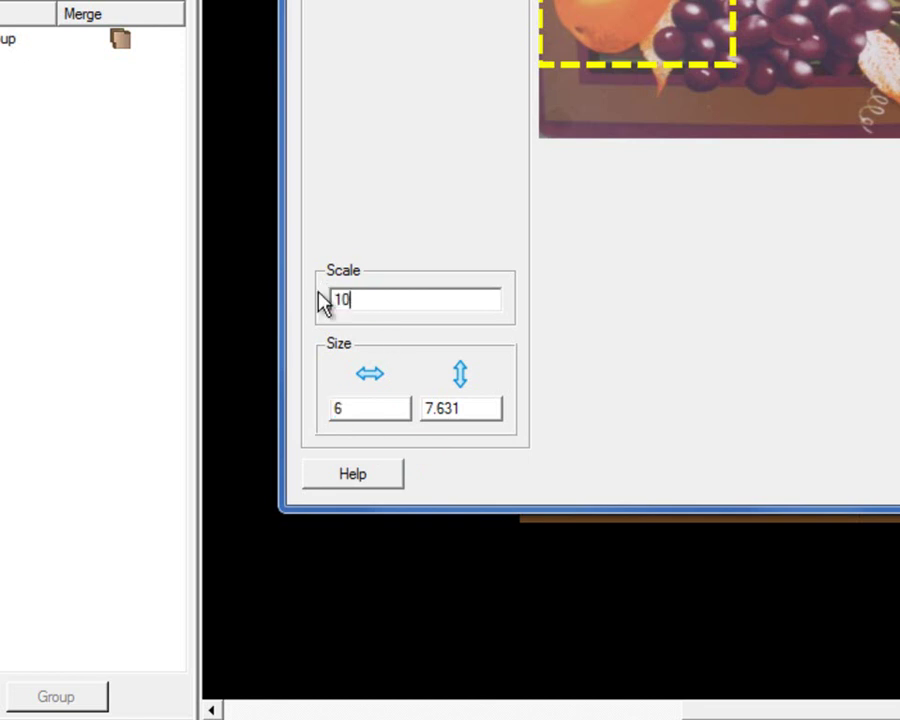
{"action": "key", "text": "Tab"}
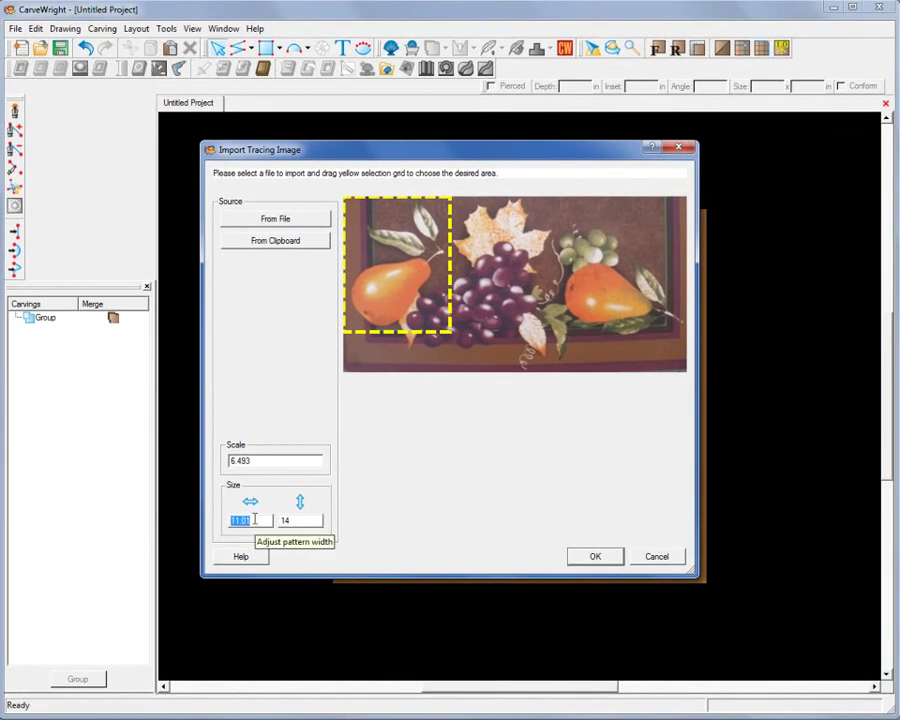
Step: Set the cropped tracing image's width back to 6 and import it into a new project
{"action": "type", "text": "6"}
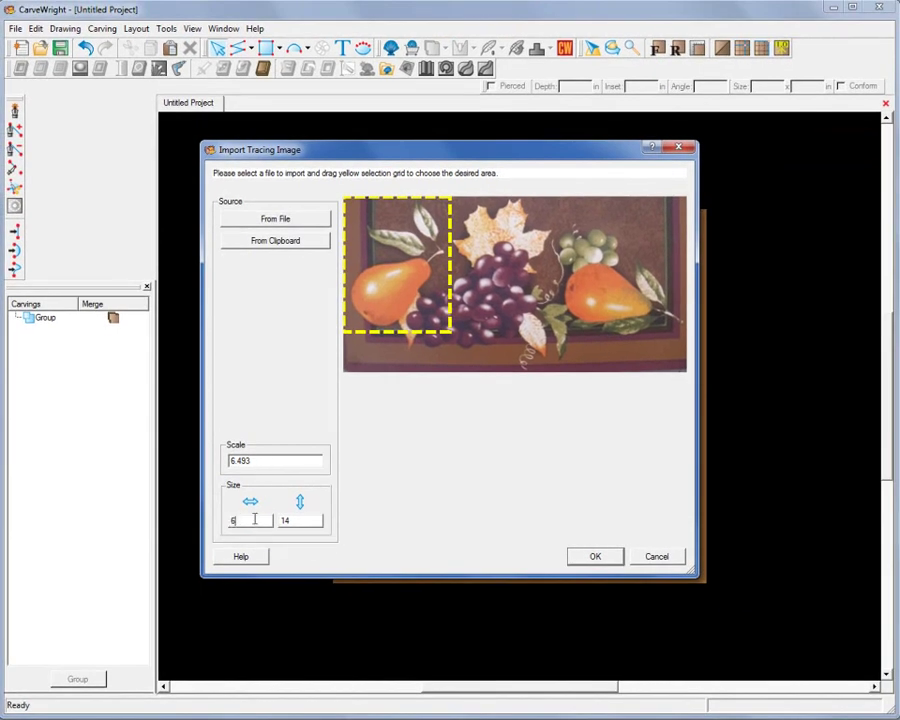
{"action": "key", "text": "Tab"}
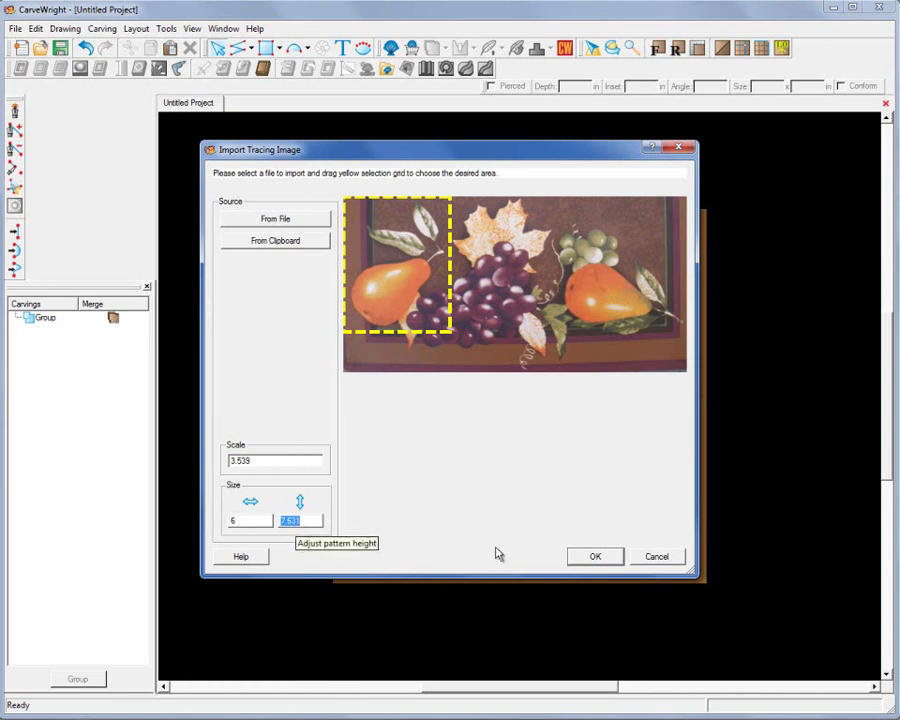
{"action": "left_click", "coordinate": [596, 557]}
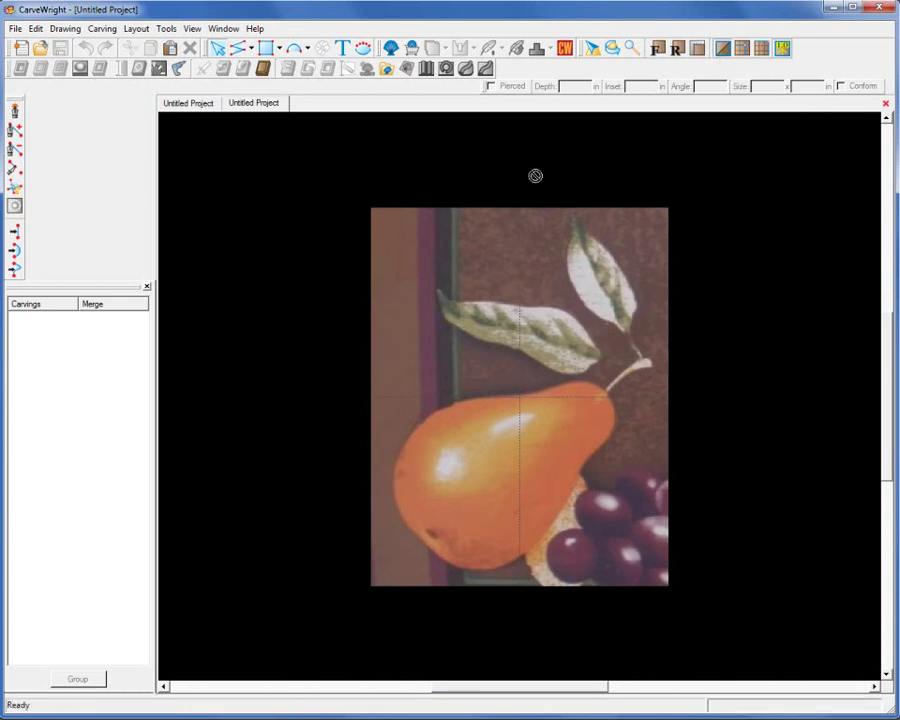
Step: Turn off the perspective view for the tracing image project
{"action": "left_click", "coordinate": [192, 29]}
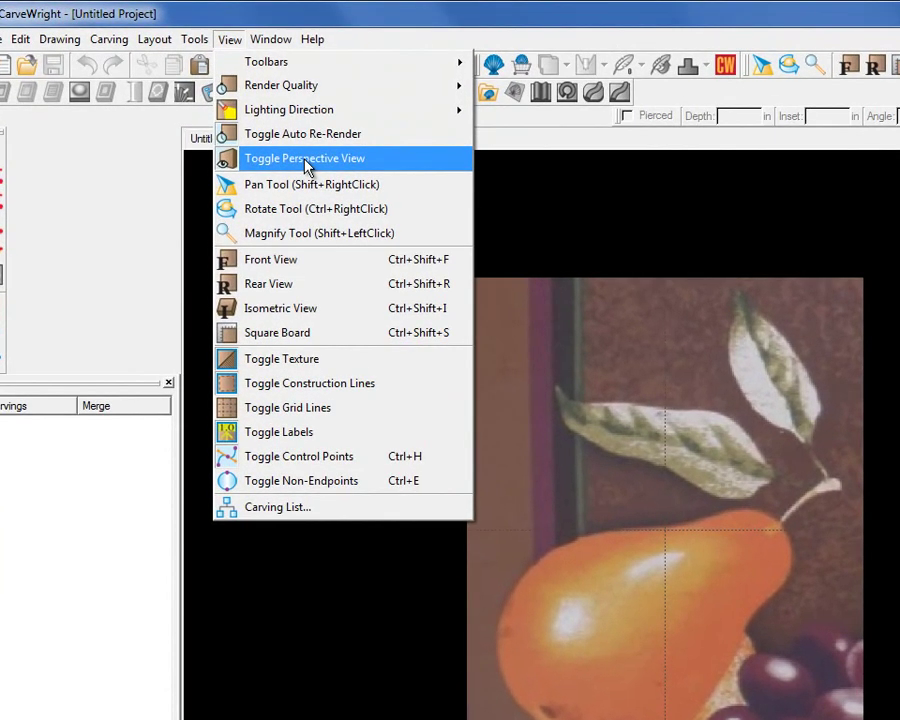
{"action": "left_click", "coordinate": [244, 121]}
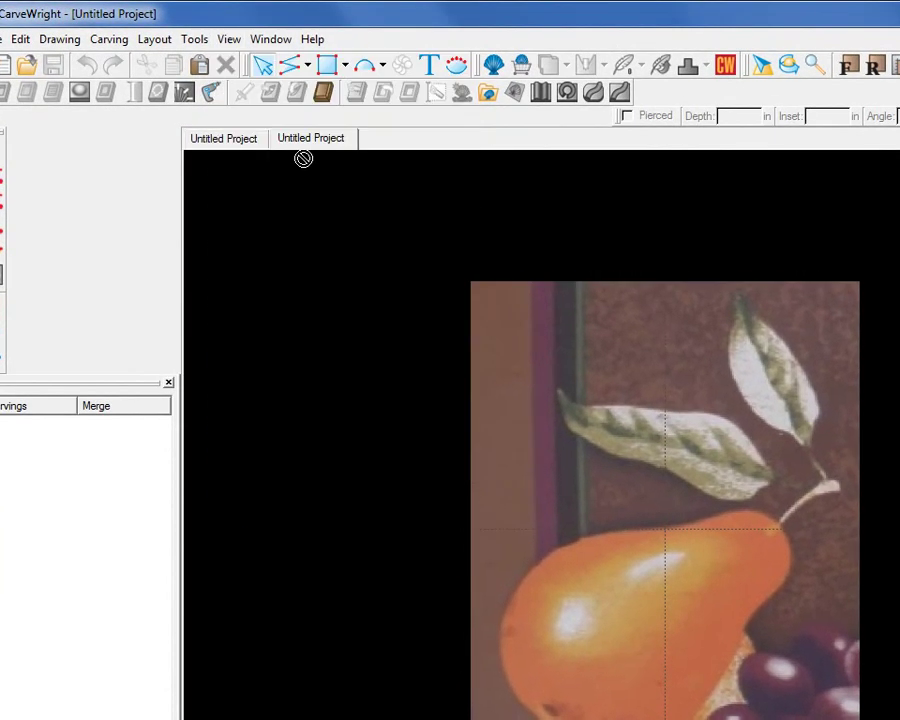
{"action": "left_click", "coordinate": [226, 41]}
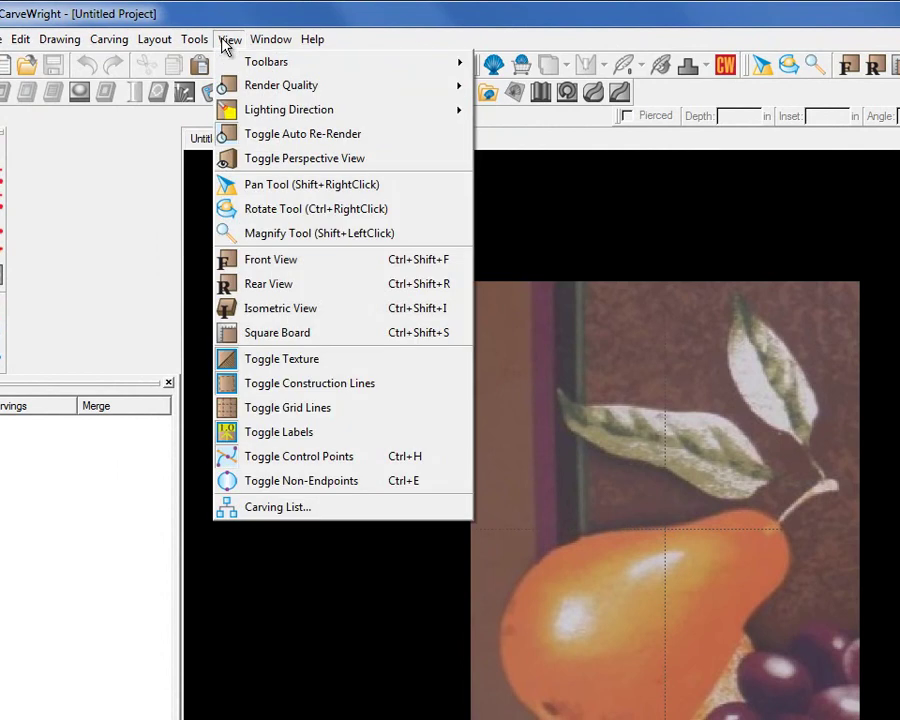
{"action": "left_click", "coordinate": [287, 140]}
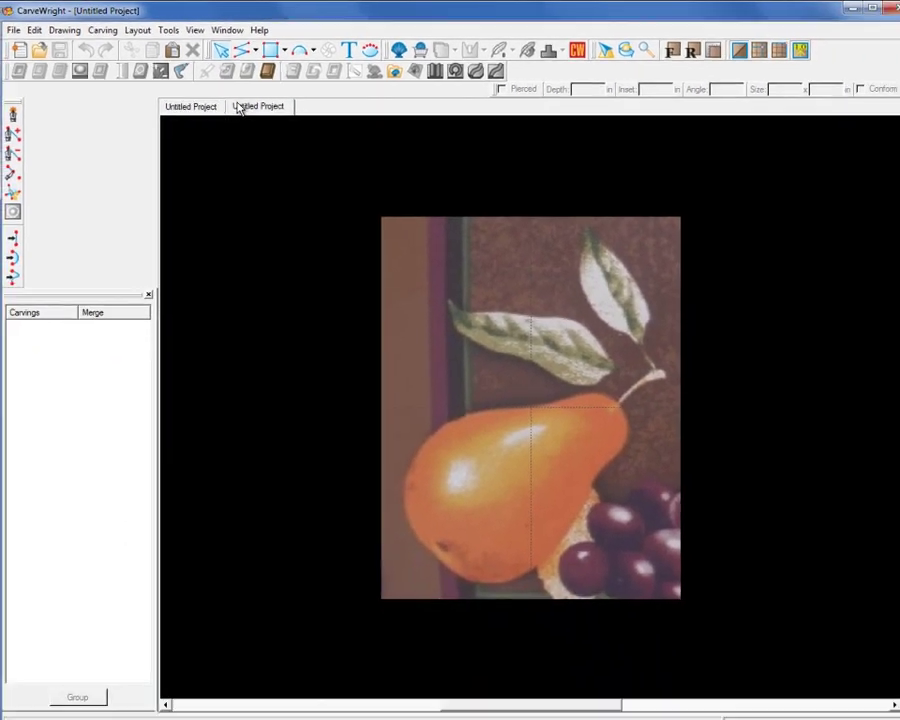
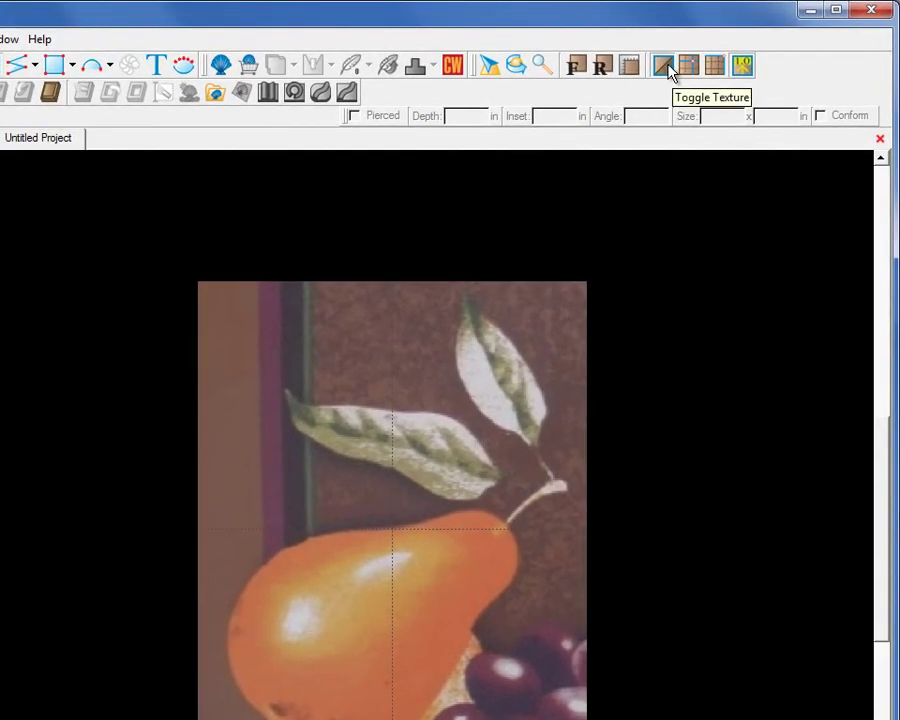
Step: Toggle the texture display off and on to compare the plain board with the tracing image
{"action": "left_click", "coordinate": [664, 66]}
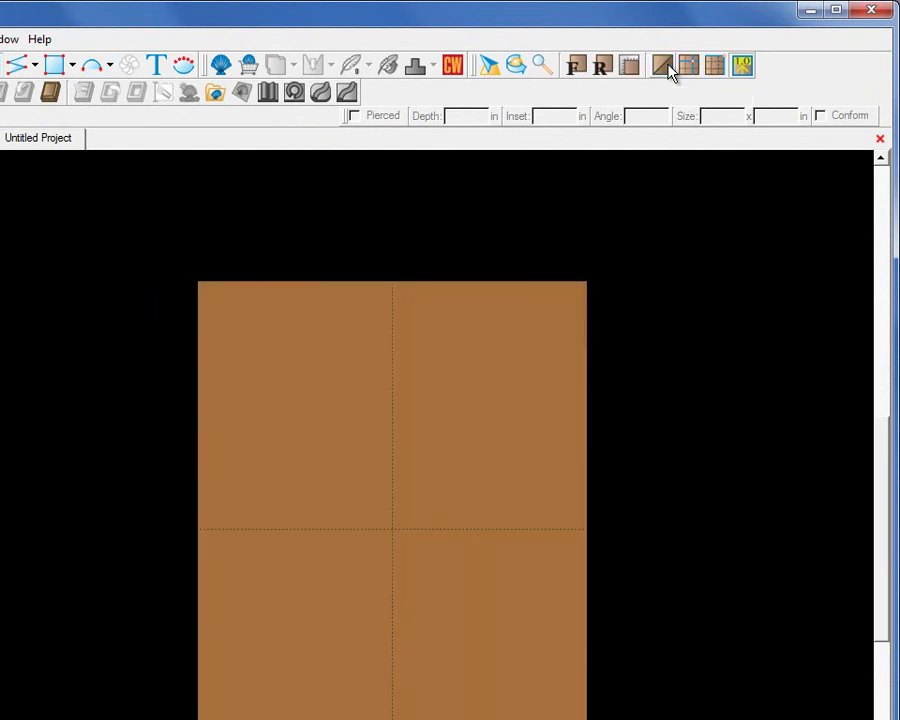
{"action": "left_click", "coordinate": [668, 64]}
{"action": "left_click", "coordinate": [667, 65]}
{"action": "left_click", "coordinate": [667, 65]}
{"action": "left_click", "coordinate": [667, 66]}
{"action": "left_click", "coordinate": [666, 66]}
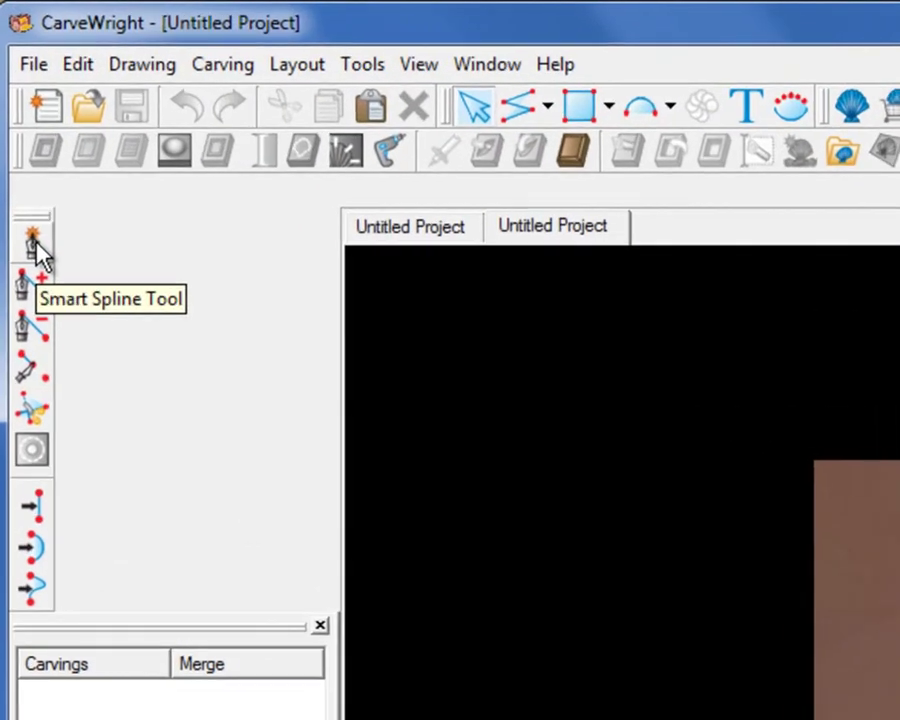
Step: Trace the upper edge of the horizontal leaf with the Smart Spline tool, from its pointed tip to its stem end
{"action": "left_click", "coordinate": [15, 113]}
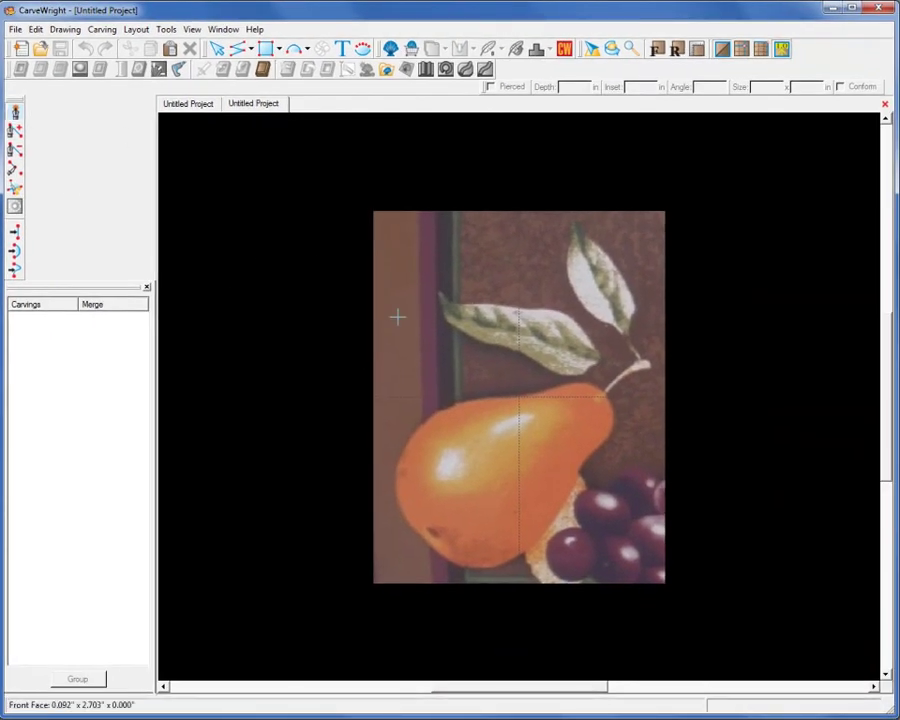
{"action": "scroll", "coordinate": [536, 318], "scroll_direction": "up", "scroll_amount": 2}
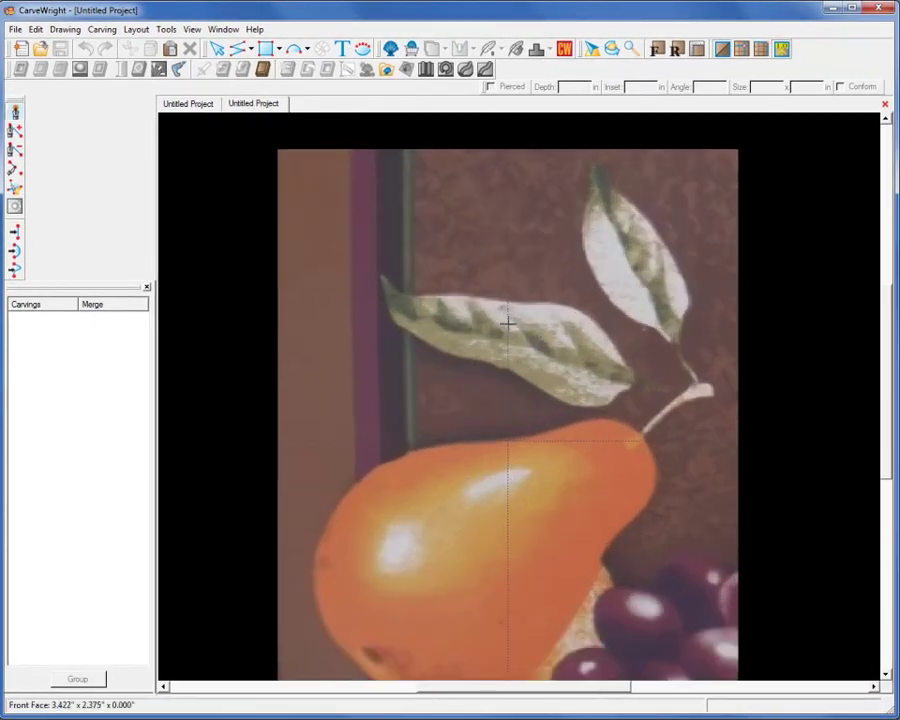
{"action": "left_click_drag", "start_coordinate": [379, 273], "coordinate": [410, 295]}
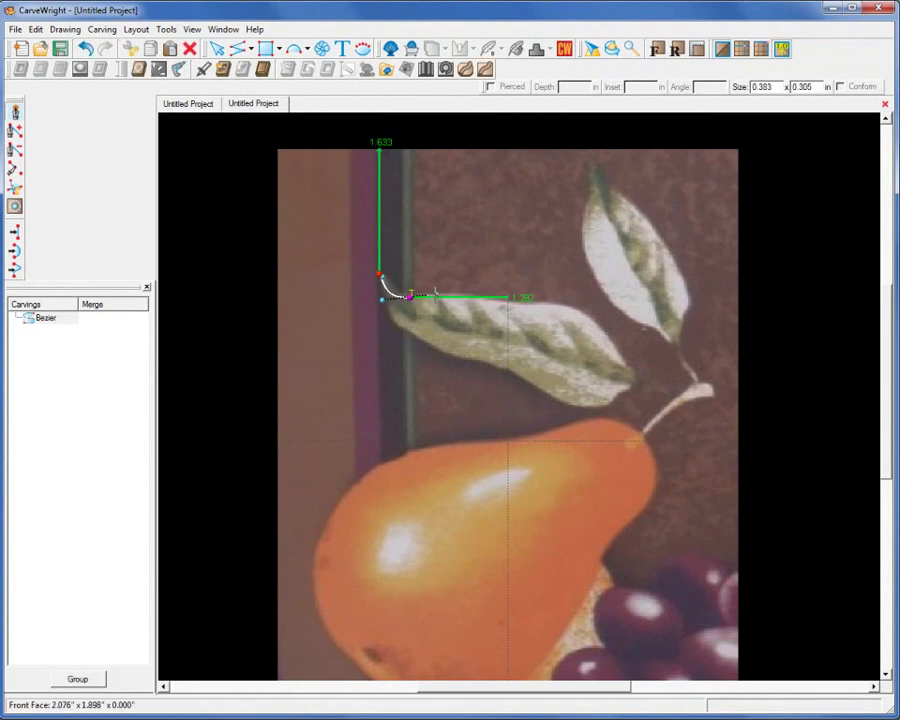
{"action": "left_click_drag", "start_coordinate": [502, 297], "coordinate": [518, 306]}
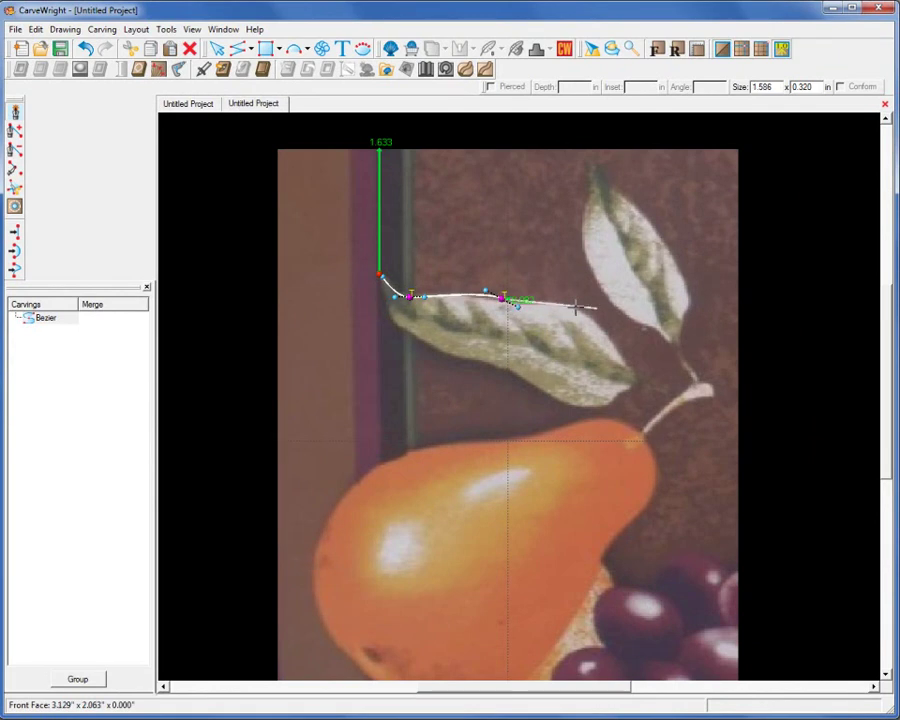
{"action": "left_click", "coordinate": [557, 306]}
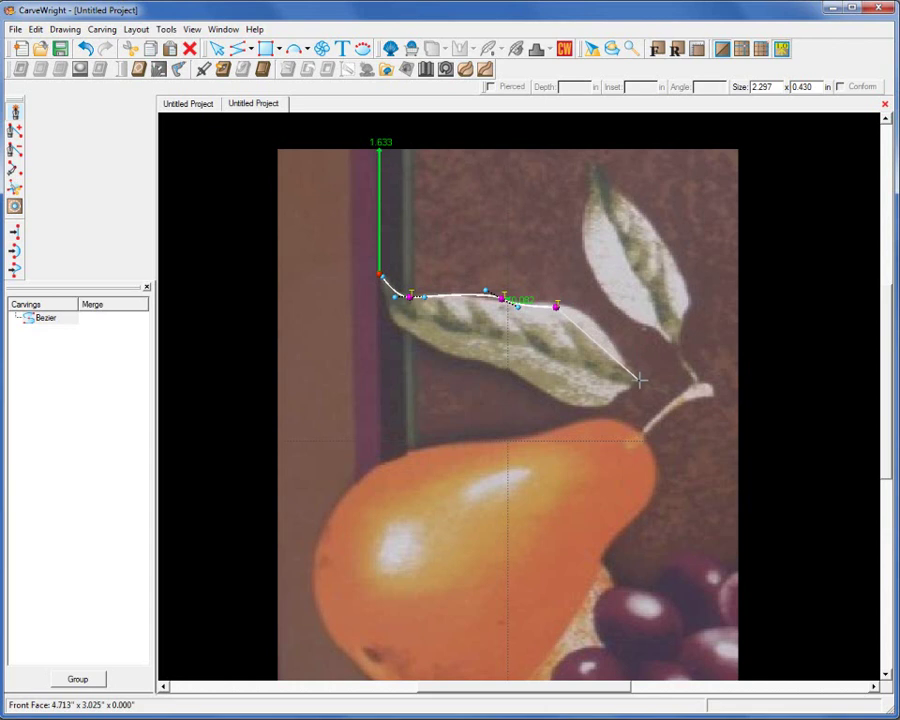
{"action": "left_click_drag", "start_coordinate": [638, 381], "coordinate": [628, 407]}
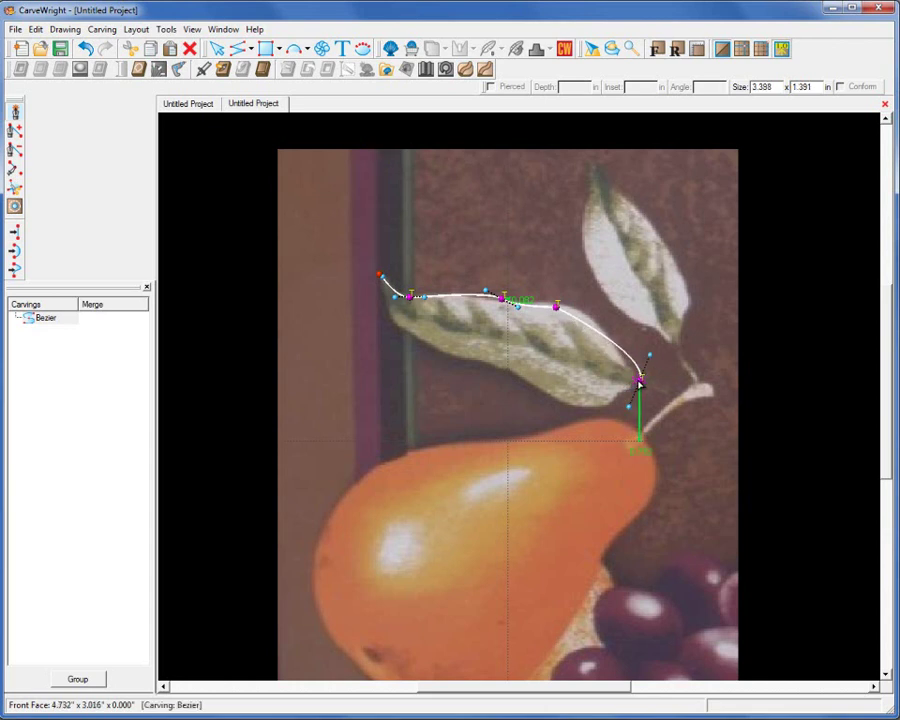
Step: Continue the spline along the horizontal leaf's lower edge and close it at the pointed tip, making an outline about 3.4 in wide
{"action": "left_click", "coordinate": [639, 382]}
{"action": "left_click", "coordinate": [618, 396]}
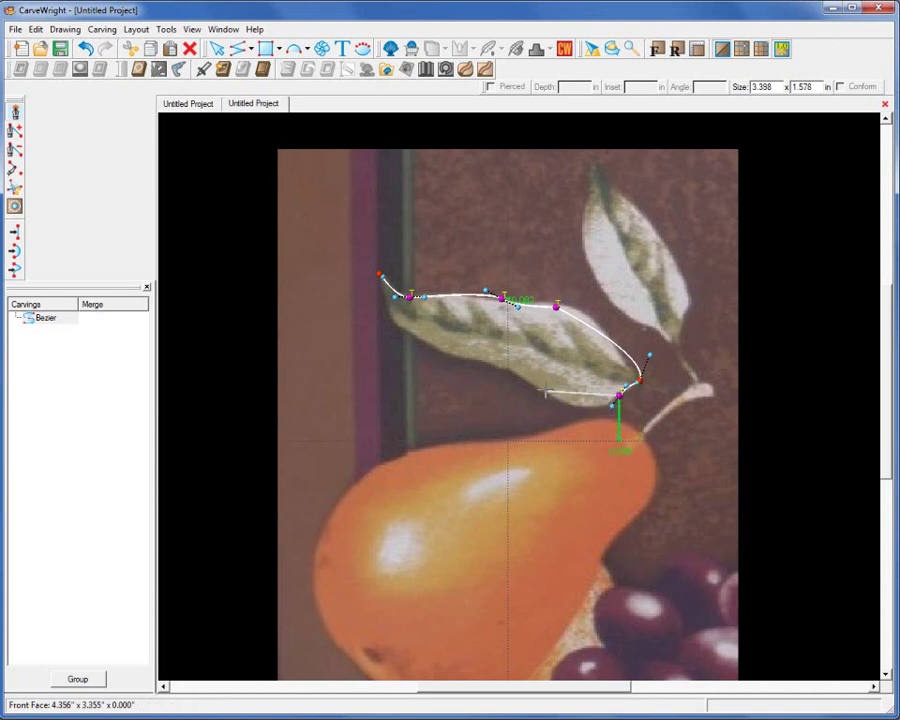
{"action": "left_click_drag", "start_coordinate": [517, 373], "coordinate": [464, 348]}
{"action": "left_click", "coordinate": [401, 331]}
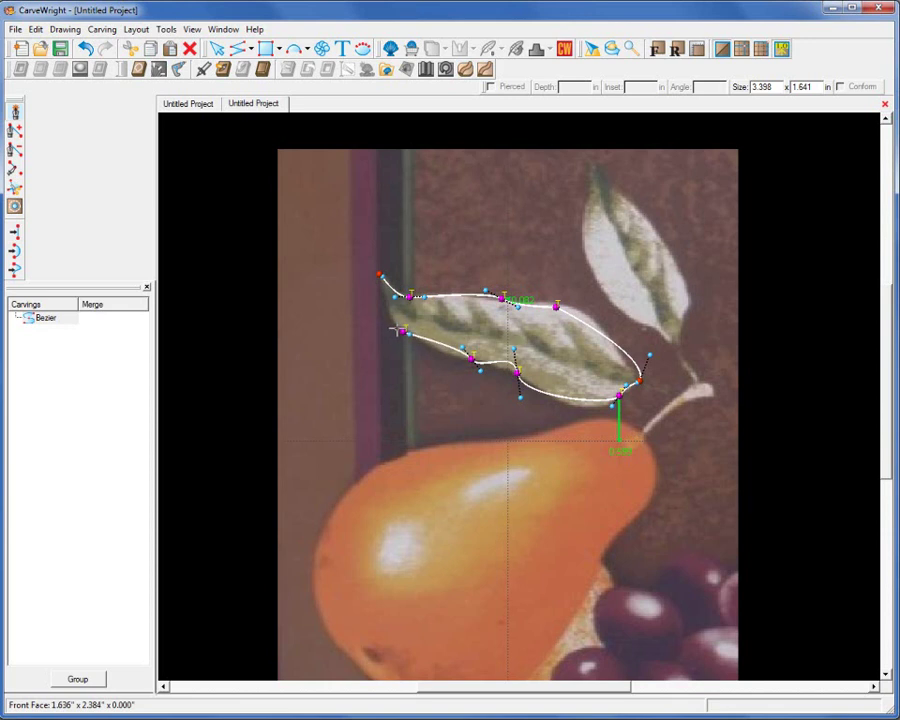
{"action": "left_click", "coordinate": [379, 273]}
{"action": "left_click", "coordinate": [417, 242]}
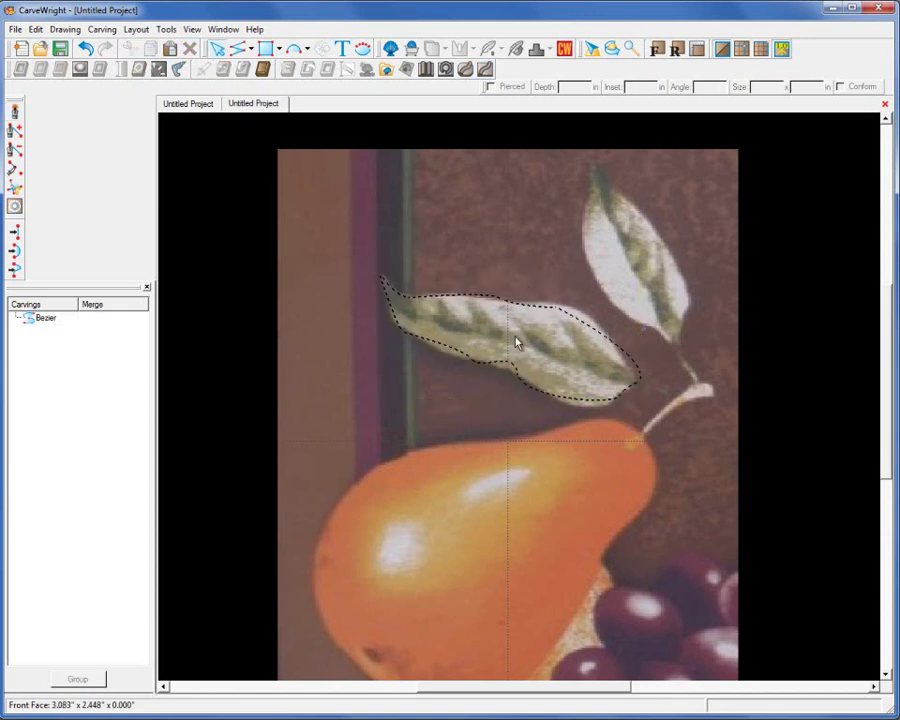
Step: Trace the upright leaf with a closed Smart Spline outline about 1.5 by 2.5 in, starting and ending at its upper tip
{"action": "left_click", "coordinate": [15, 115]}
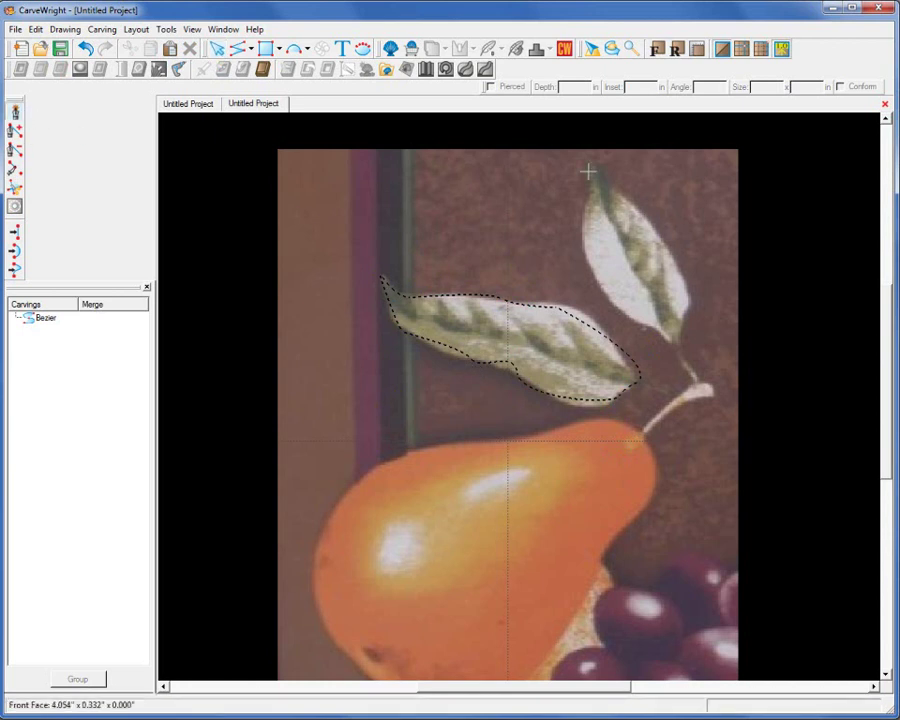
{"action": "left_click", "coordinate": [590, 162]}
{"action": "left_click", "coordinate": [591, 199]}
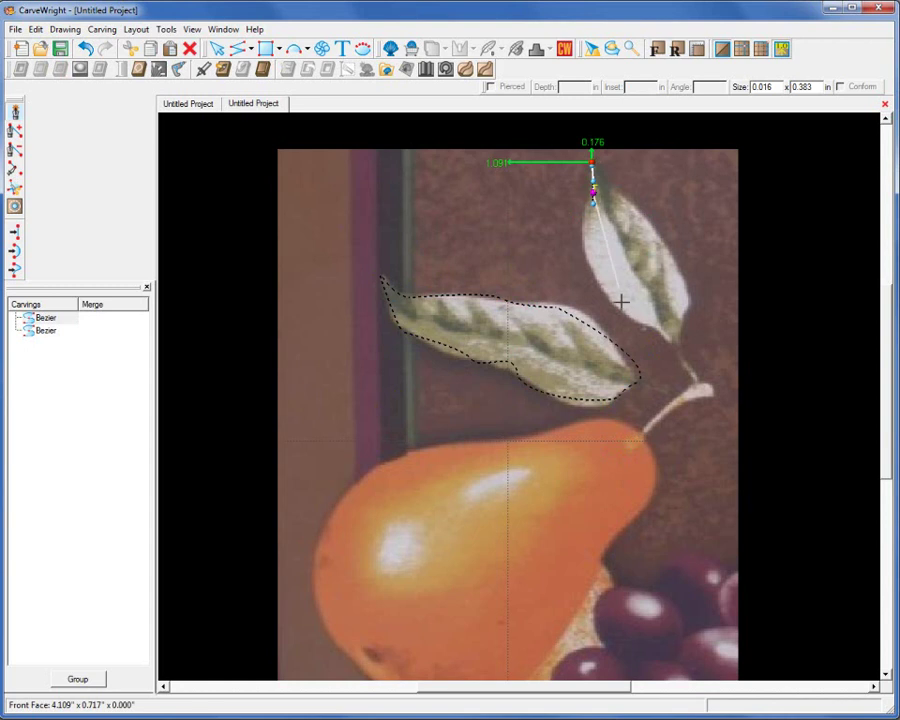
{"action": "left_click", "coordinate": [645, 325]}
{"action": "left_click_drag", "start_coordinate": [661, 331], "coordinate": [720, 336]}
{"action": "left_click", "coordinate": [683, 354]}
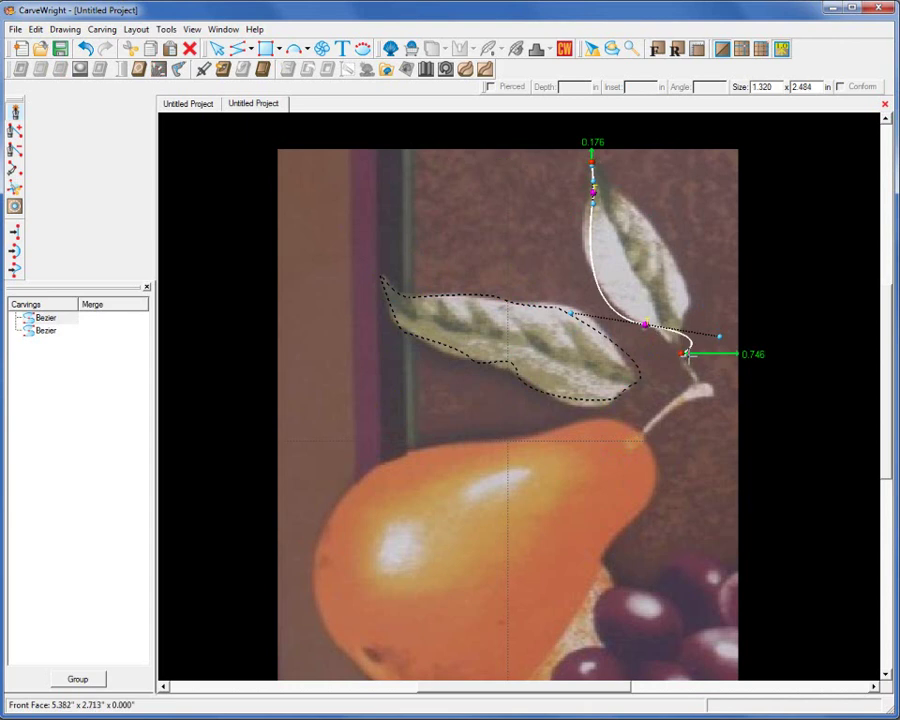
{"action": "left_click", "coordinate": [697, 297]}
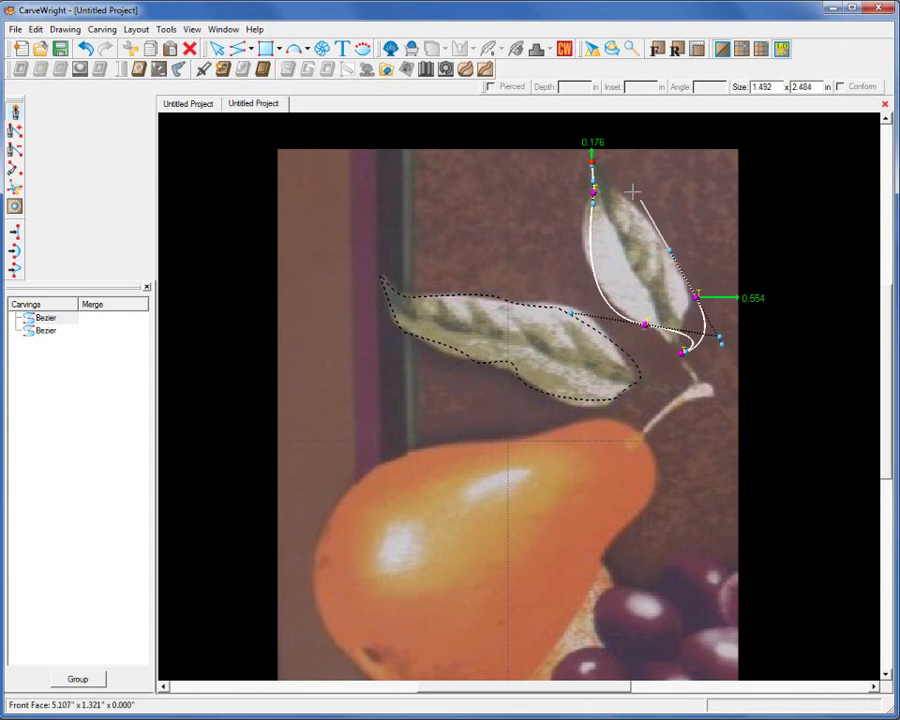
{"action": "left_click", "coordinate": [612, 183]}
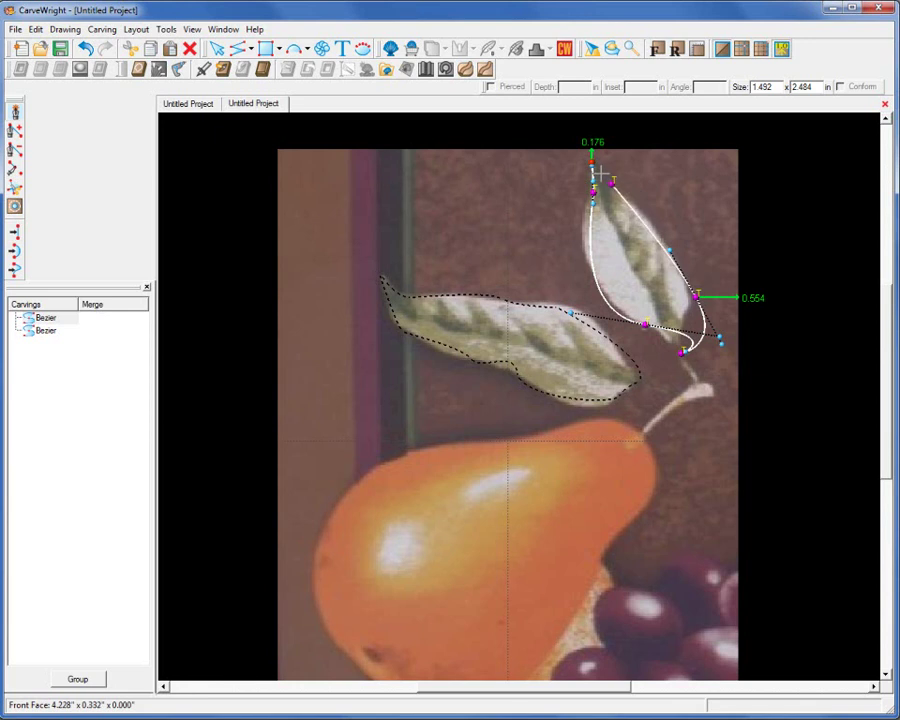
{"action": "left_click", "coordinate": [593, 162]}
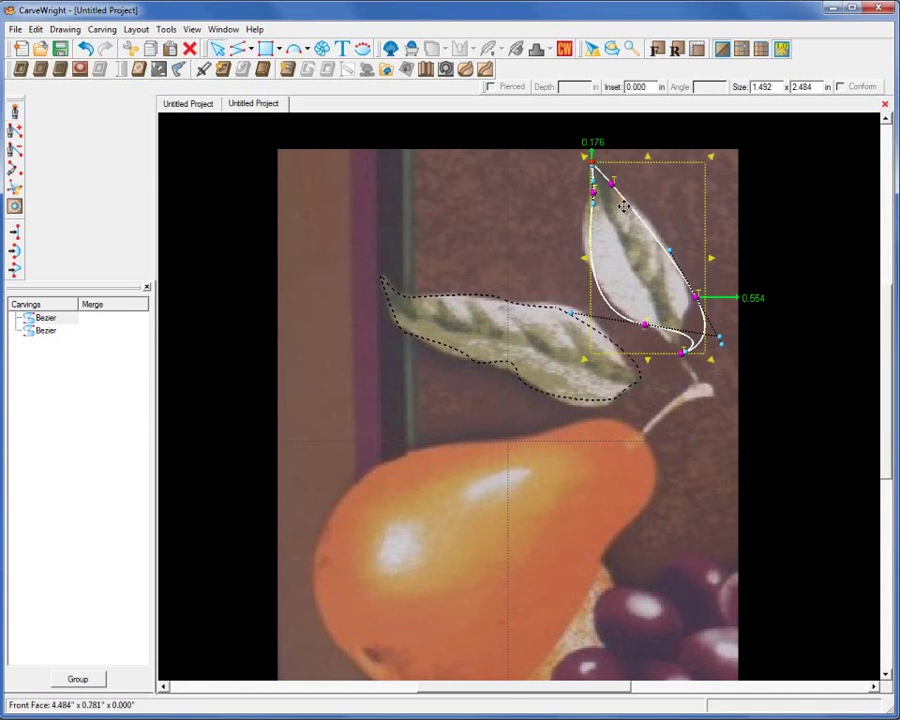
{"action": "left_click", "coordinate": [716, 275]}
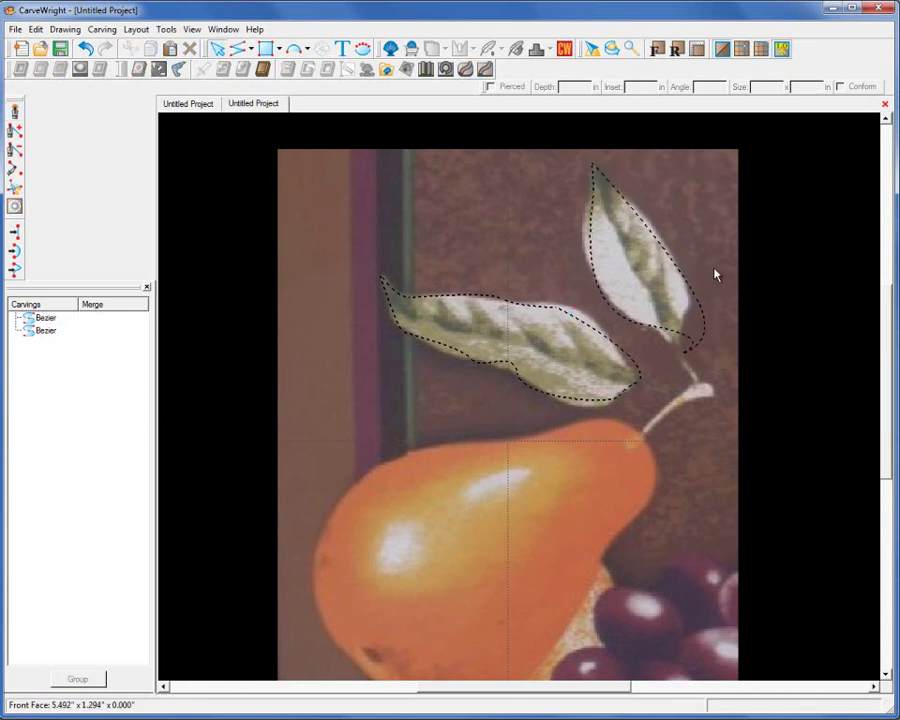
Step: Remove the tangent constraint from the node at the upright leaf outline's stem end so it can form a corner
{"action": "left_click", "coordinate": [677, 352]}
{"action": "scroll", "coordinate": [677, 352], "scroll_direction": "up", "scroll_amount": 2}
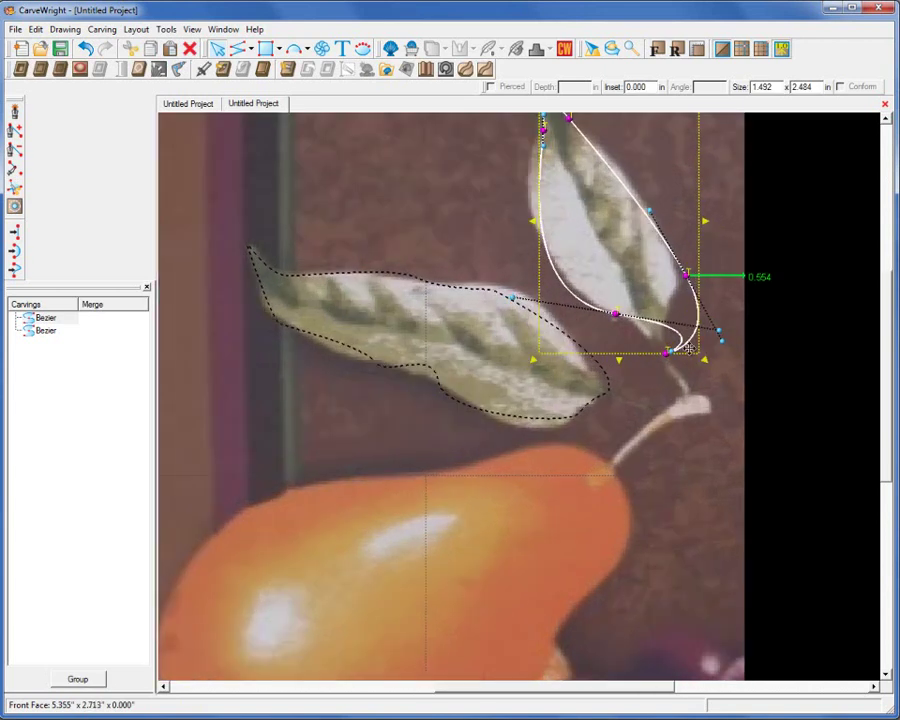
{"action": "middle_click_drag", "start_coordinate": [675, 292], "coordinate": [666, 464]}
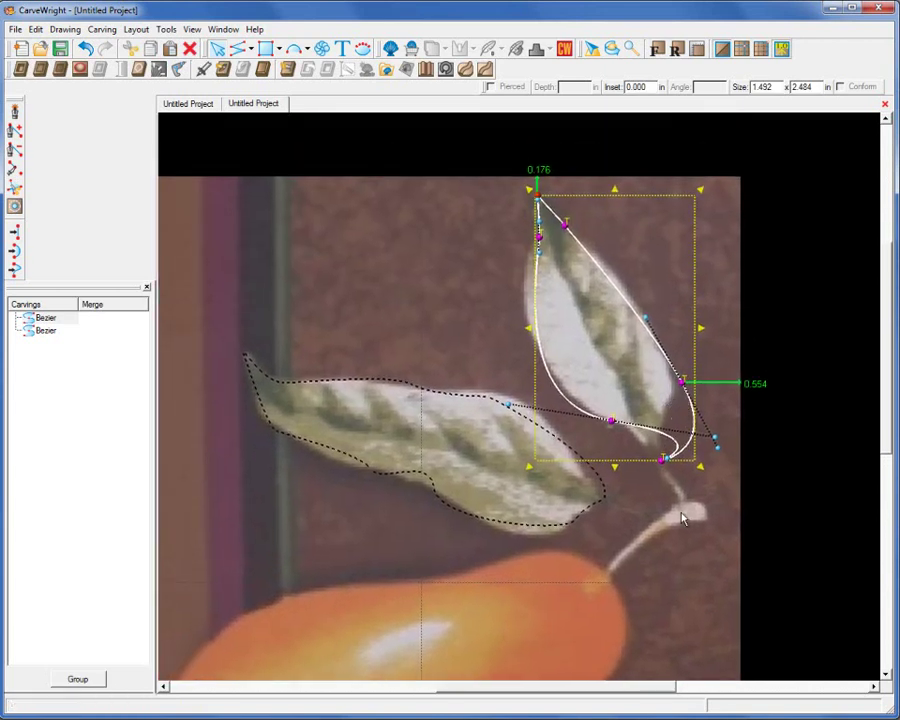
{"action": "right_click", "coordinate": [662, 466]}
{"action": "mouse_move", "coordinate": [745, 135]}
{"action": "left_click", "coordinate": [789, 129]}
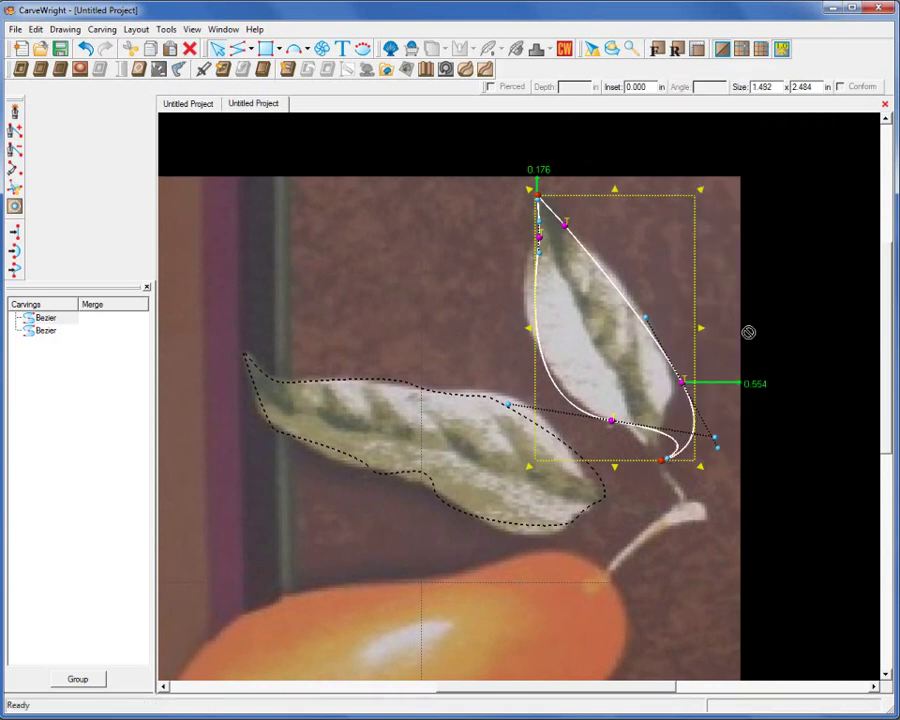
Step: Reshape the upright leaf outline's lower end by repositioning its lower nodes and handles to meet the leaf's pointed stem end
{"action": "left_click_drag", "start_coordinate": [665, 461], "coordinate": [578, 393]}
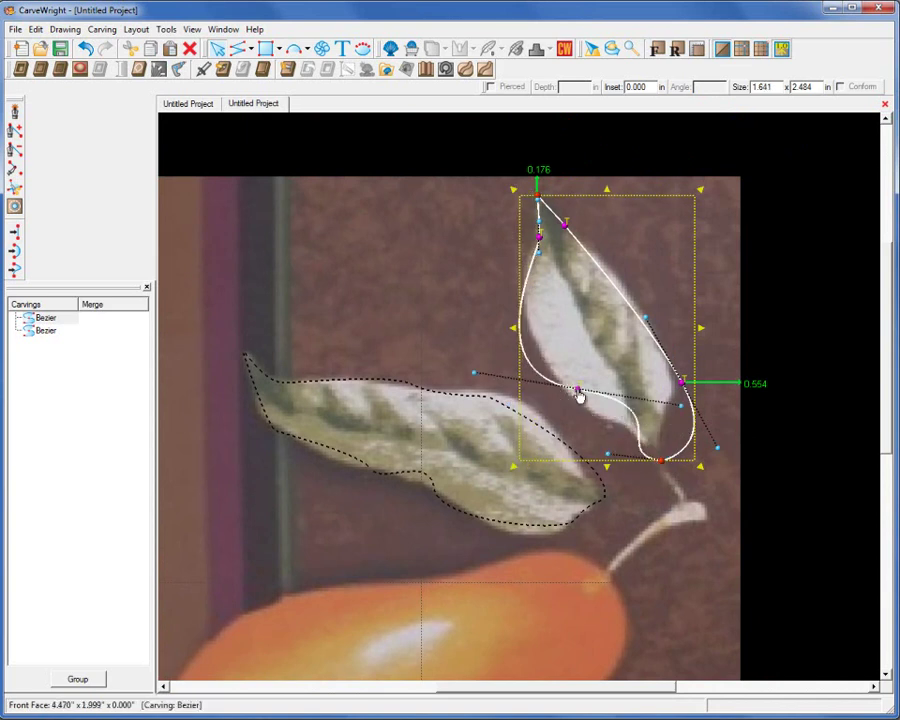
{"action": "left_click_drag", "start_coordinate": [684, 411], "coordinate": [597, 412]}
{"action": "left_click_drag", "start_coordinate": [661, 468], "coordinate": [619, 449]}
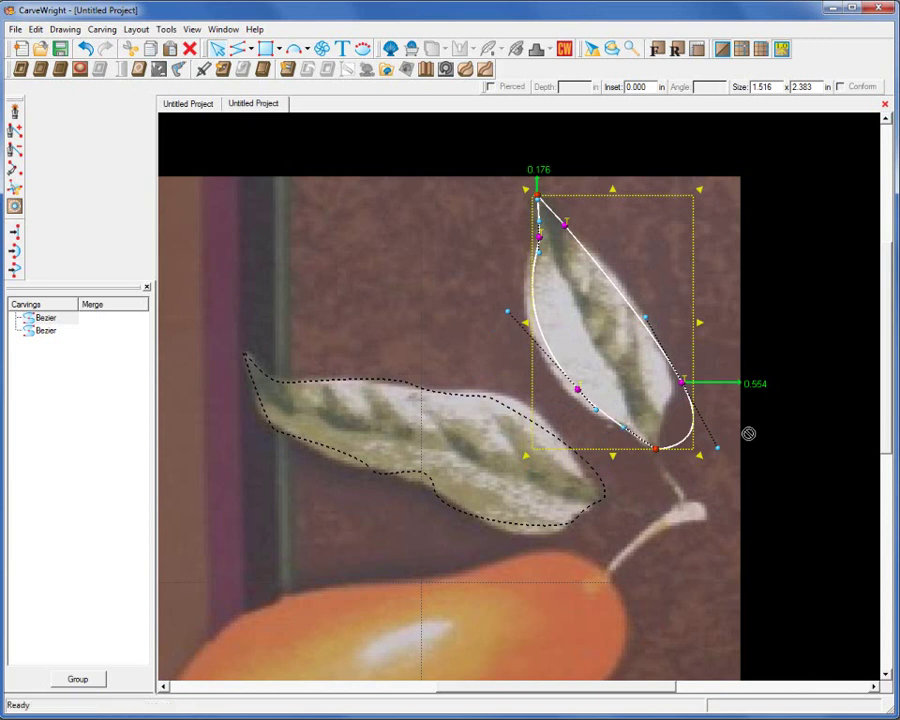
{"action": "left_click_drag", "start_coordinate": [719, 452], "coordinate": [677, 422]}
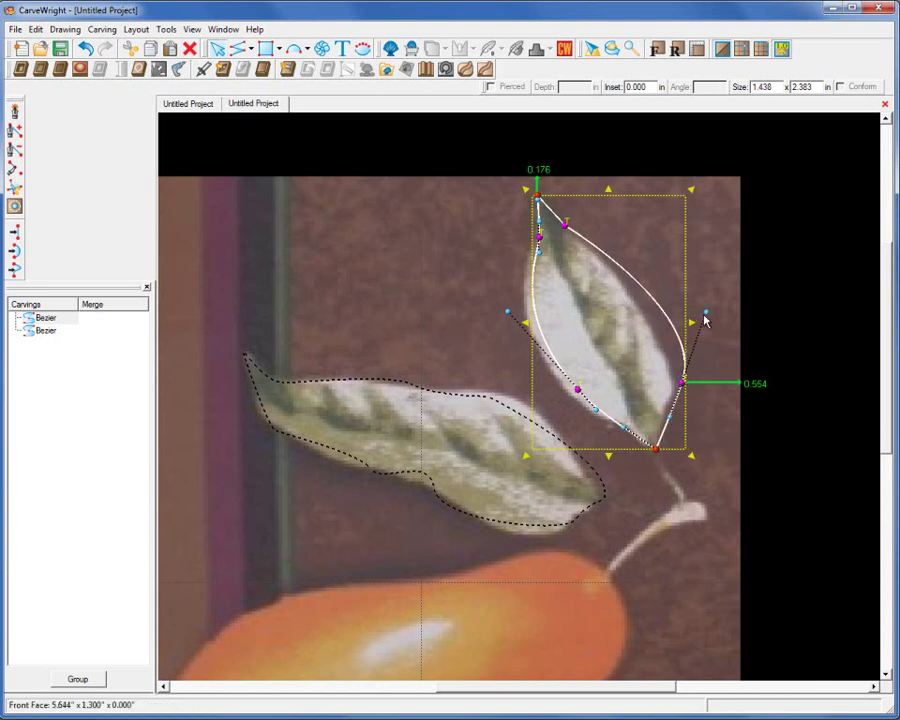
Step: Fit both long edges of the upright leaf outline to the picture by adjusting their nodes and handles, reaching about 1.4 by 2.4 in
{"action": "left_click_drag", "start_coordinate": [565, 220], "coordinate": [575, 232]}
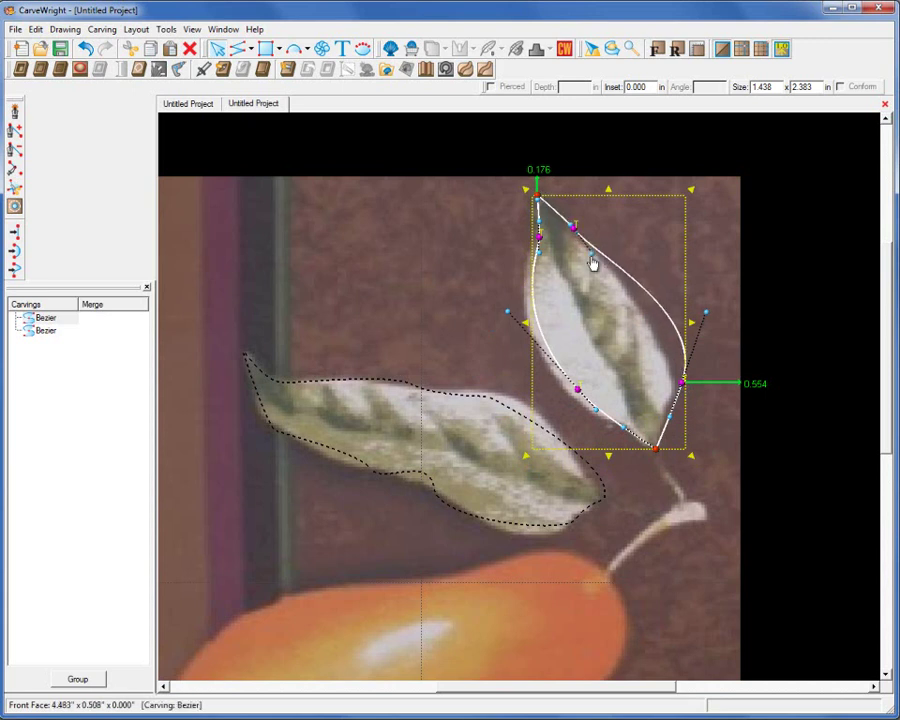
{"action": "left_click", "coordinate": [686, 316]}
{"action": "left_click", "coordinate": [681, 340]}
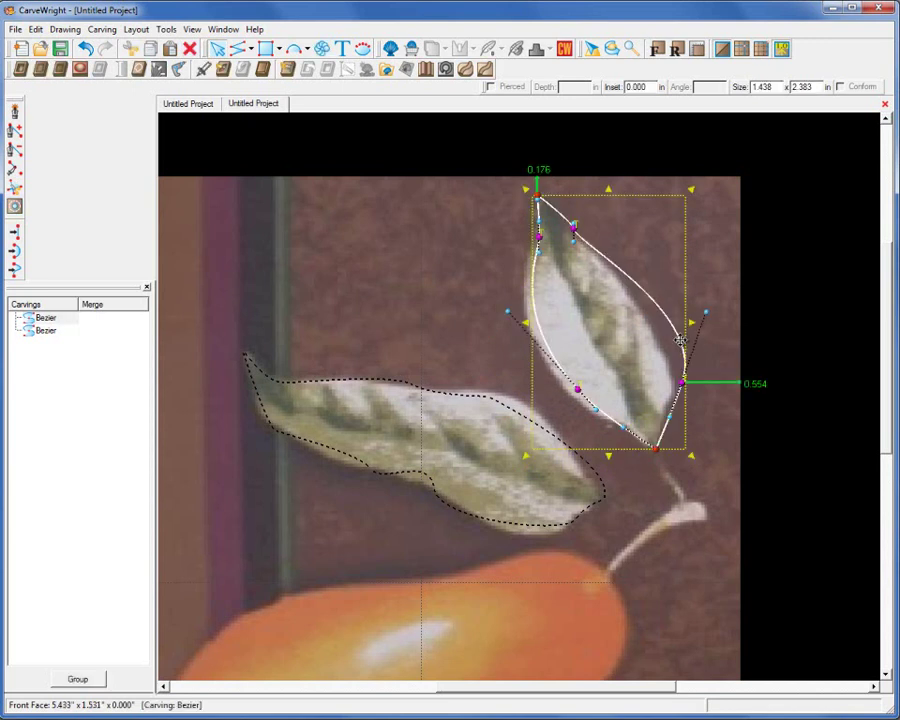
{"action": "left_click_drag", "start_coordinate": [706, 317], "coordinate": [663, 316]}
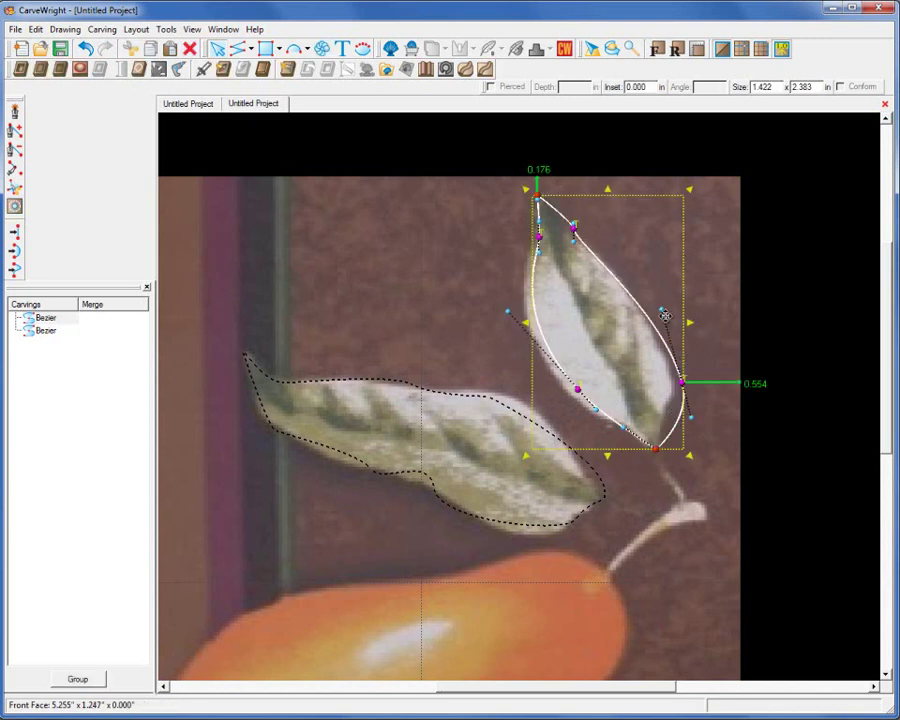
{"action": "left_click_drag", "start_coordinate": [682, 382], "coordinate": [668, 357]}
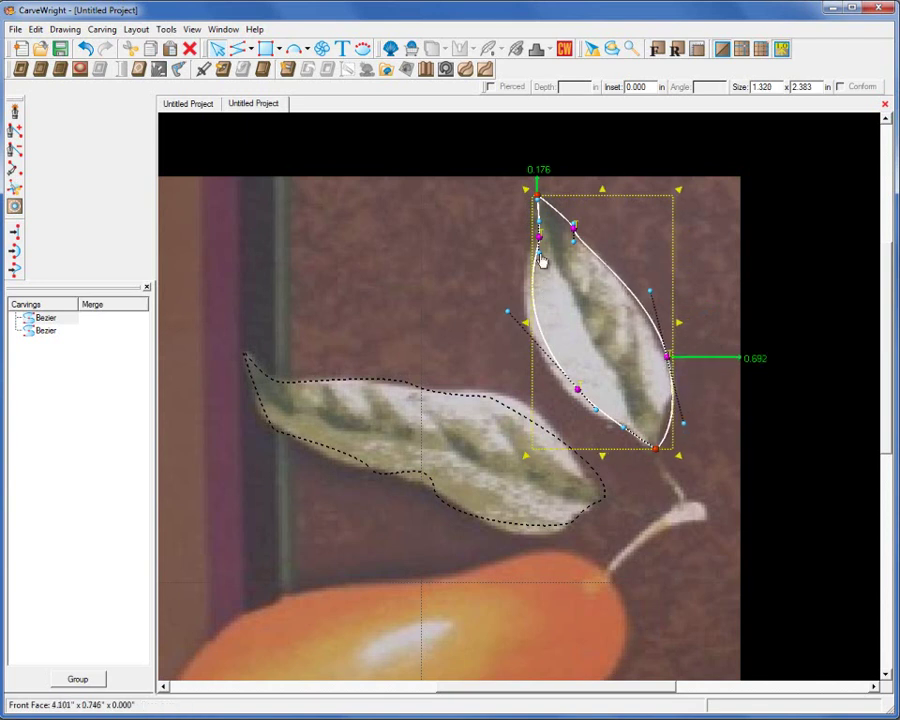
{"action": "left_click_drag", "start_coordinate": [540, 240], "coordinate": [537, 244]}
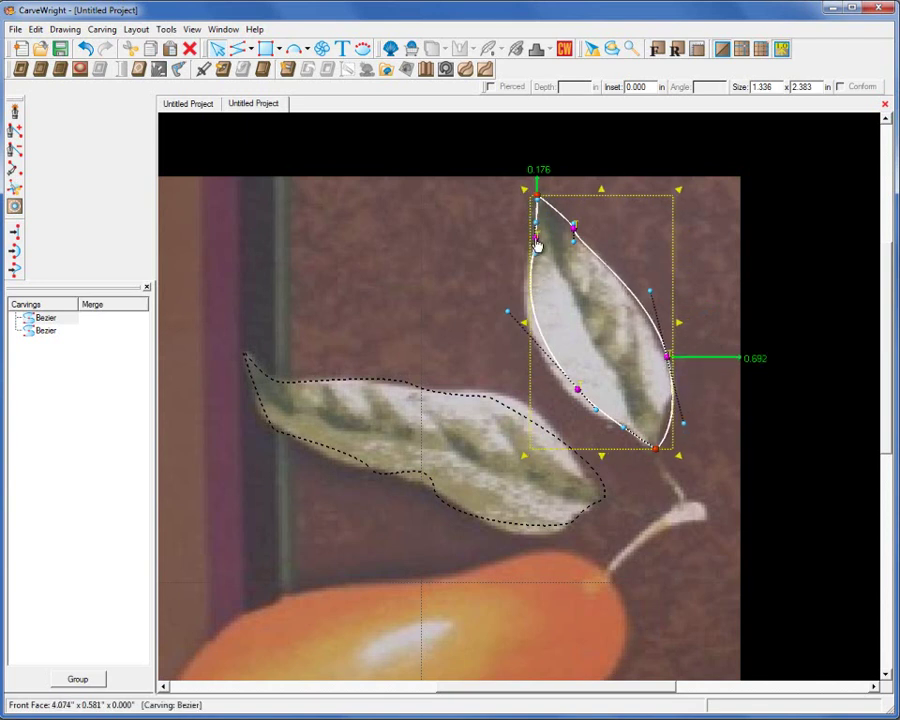
{"action": "left_click_drag", "start_coordinate": [579, 397], "coordinate": [502, 315]}
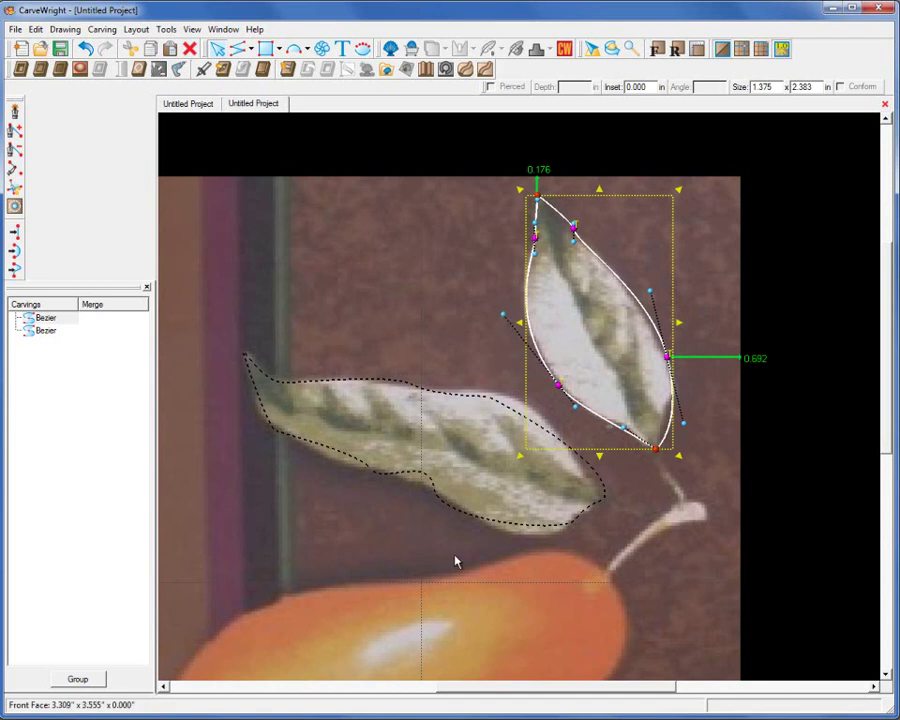
Step: Fit the horizontal leaf outline's upper edge to the picture by moving its shoulder node and pulling in the stem-end handle
{"action": "left_click", "coordinate": [446, 511]}
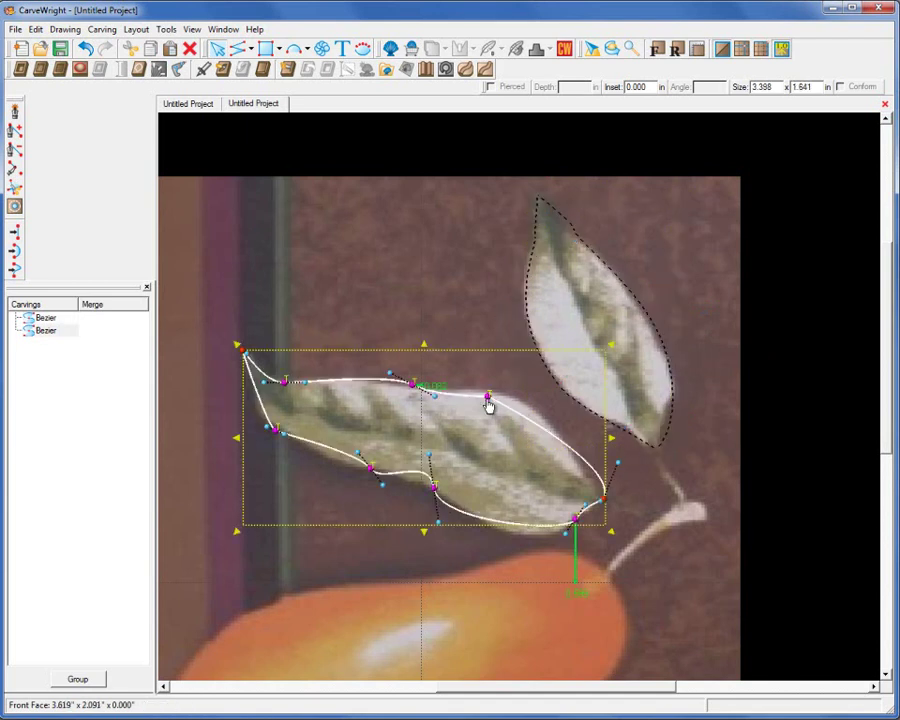
{"action": "left_click_drag", "start_coordinate": [490, 400], "coordinate": [512, 400]}
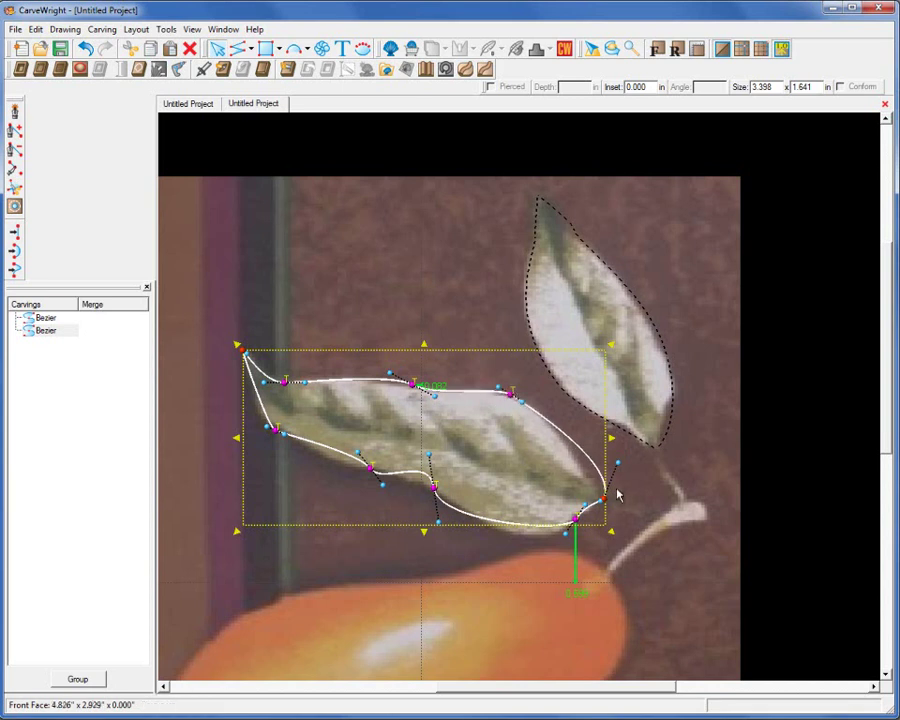
{"action": "left_click_drag", "start_coordinate": [620, 470], "coordinate": [588, 466]}
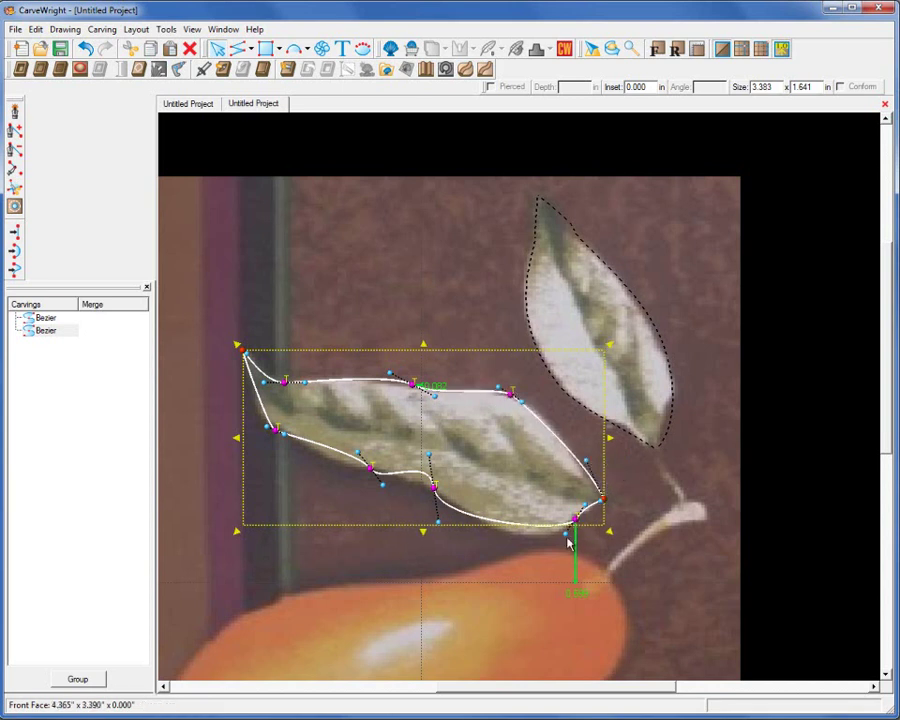
Step: Smooth the horizontal leaf outline's lower edge along the picture by adjusting its node handles, making the outline about 3.4 by 1.7 in
{"action": "left_click_drag", "start_coordinate": [567, 539], "coordinate": [546, 547]}
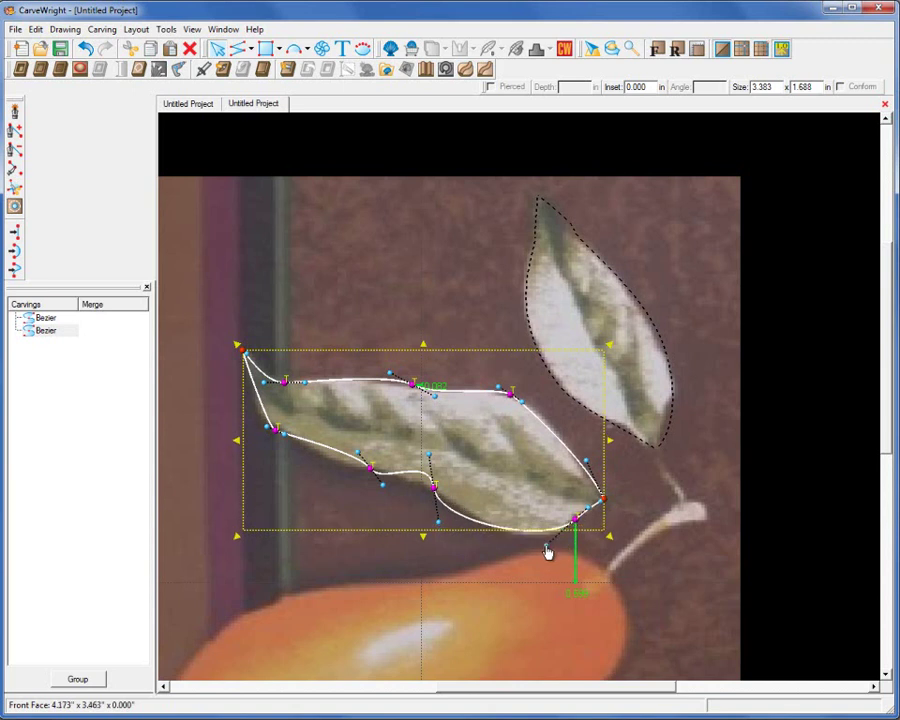
{"action": "left_click_drag", "start_coordinate": [430, 458], "coordinate": [415, 474]}
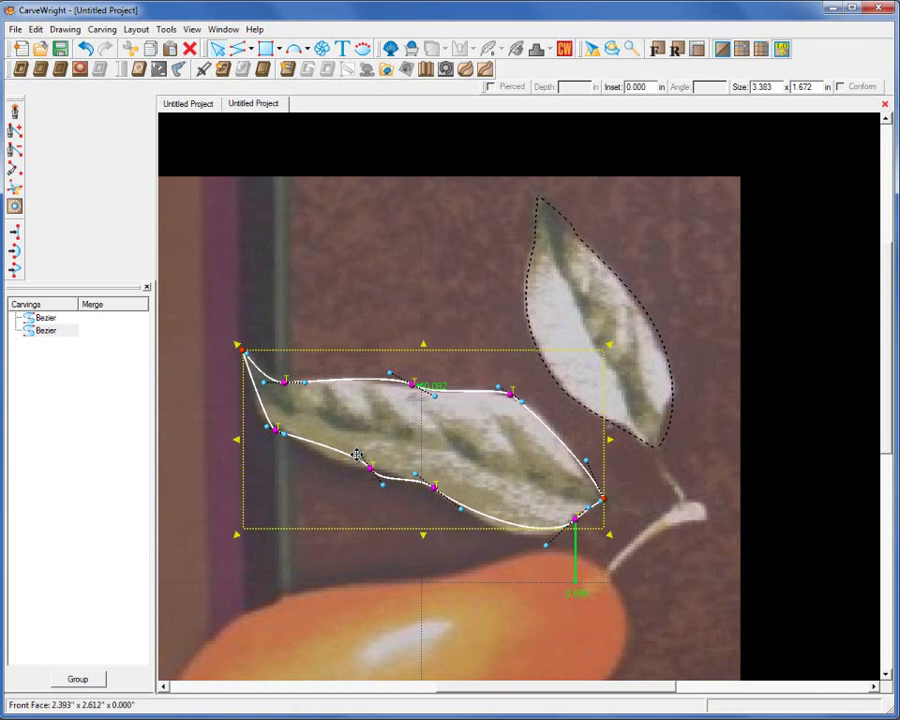
{"action": "left_click_drag", "start_coordinate": [358, 455], "coordinate": [334, 466]}
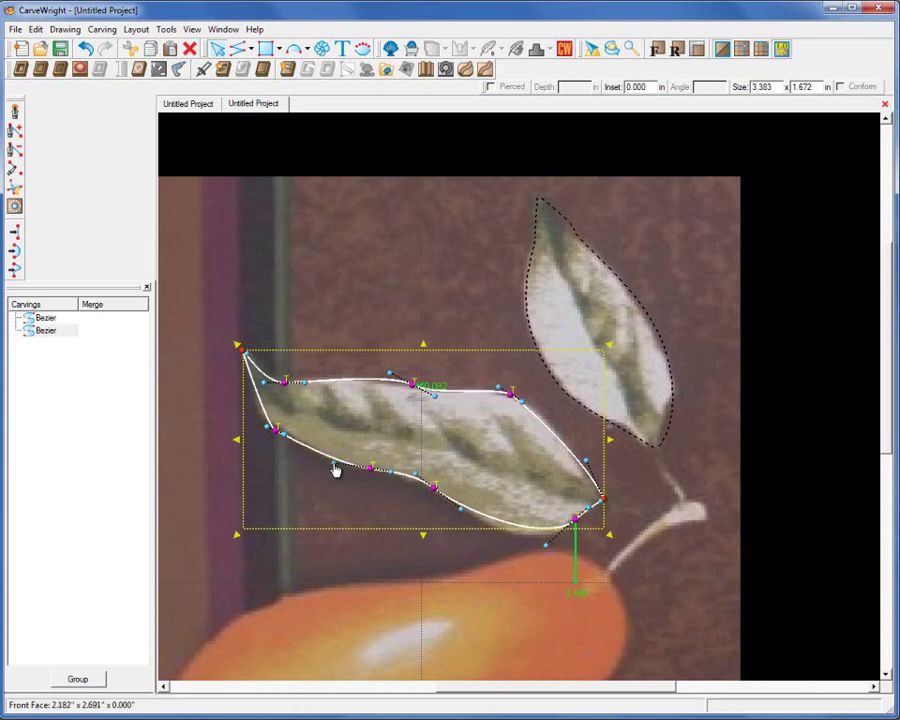
{"action": "left_click_drag", "start_coordinate": [269, 433], "coordinate": [250, 423]}
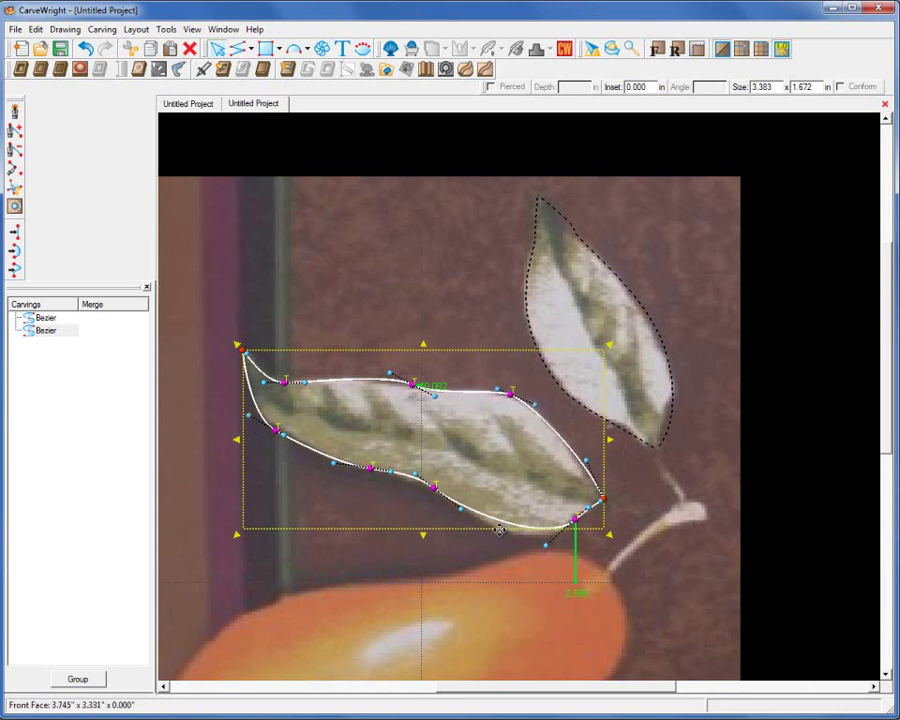
{"action": "left_click_drag", "start_coordinate": [546, 546], "coordinate": [522, 555]}
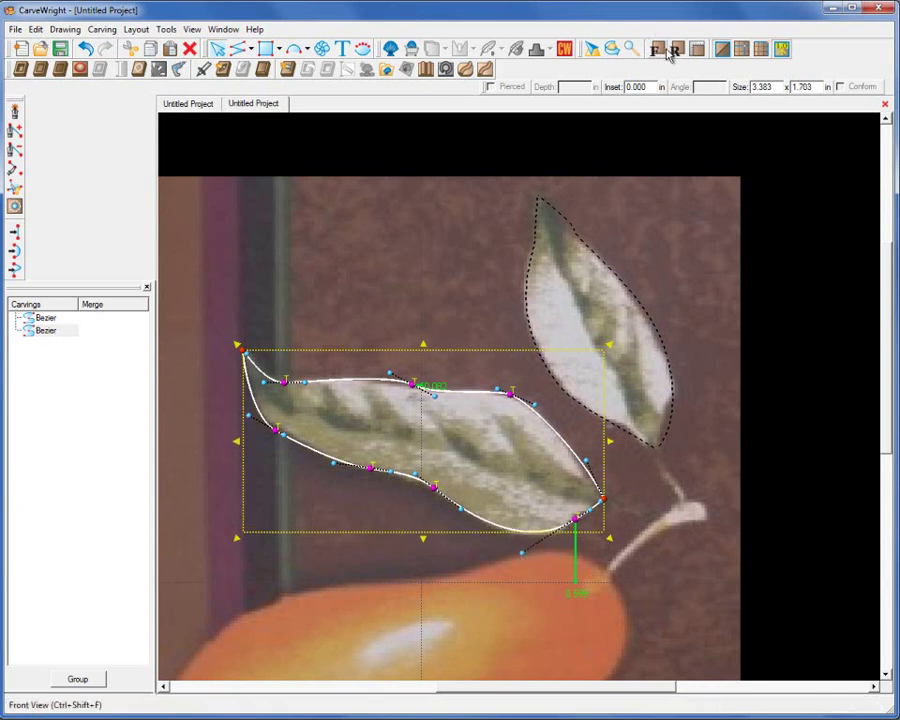
Step: Compare the two leaf outlines with and without the tracing picture by toggling the board texture, leaving the picture shown
{"action": "left_click", "coordinate": [668, 50]}
{"action": "scroll", "coordinate": [538, 529], "scroll_direction": "up", "scroll_amount": 3}
{"action": "left_click", "coordinate": [669, 424]}
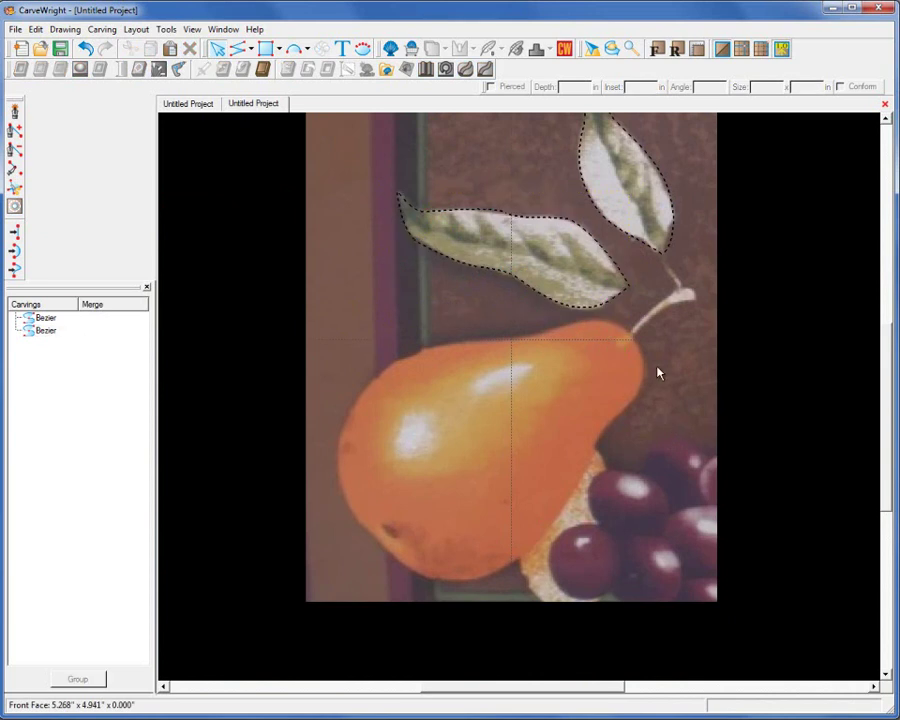
{"action": "middle_click_drag", "start_coordinate": [661, 392], "coordinate": [655, 524]}
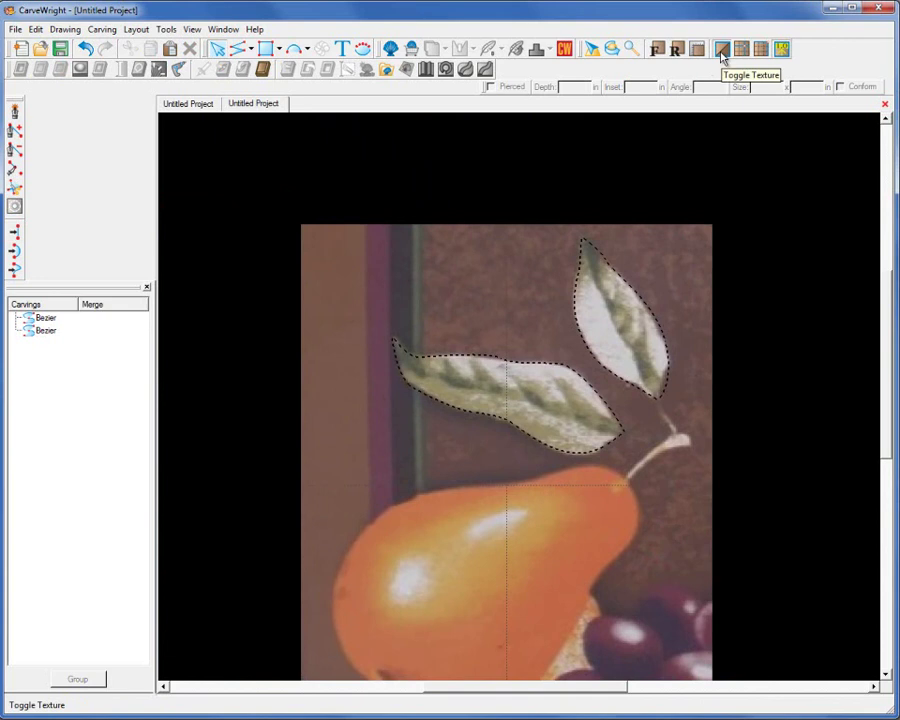
{"action": "left_click", "coordinate": [729, 50]}
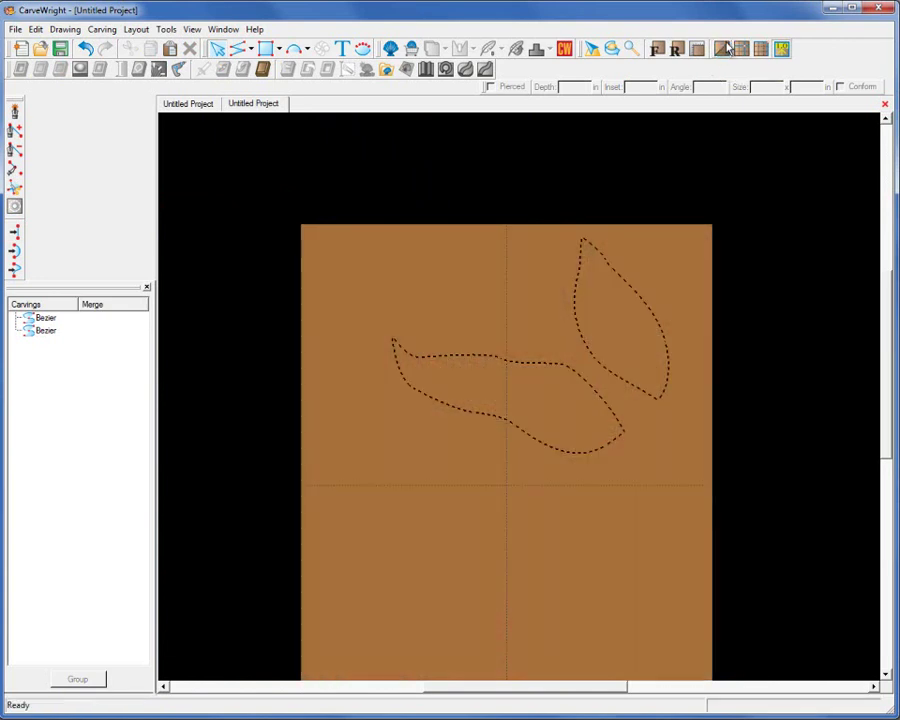
{"action": "left_click", "coordinate": [729, 50]}
{"action": "left_click", "coordinate": [729, 50]}
{"action": "left_click", "coordinate": [729, 50]}
{"action": "left_click", "coordinate": [729, 50]}
{"action": "left_click", "coordinate": [729, 50]}
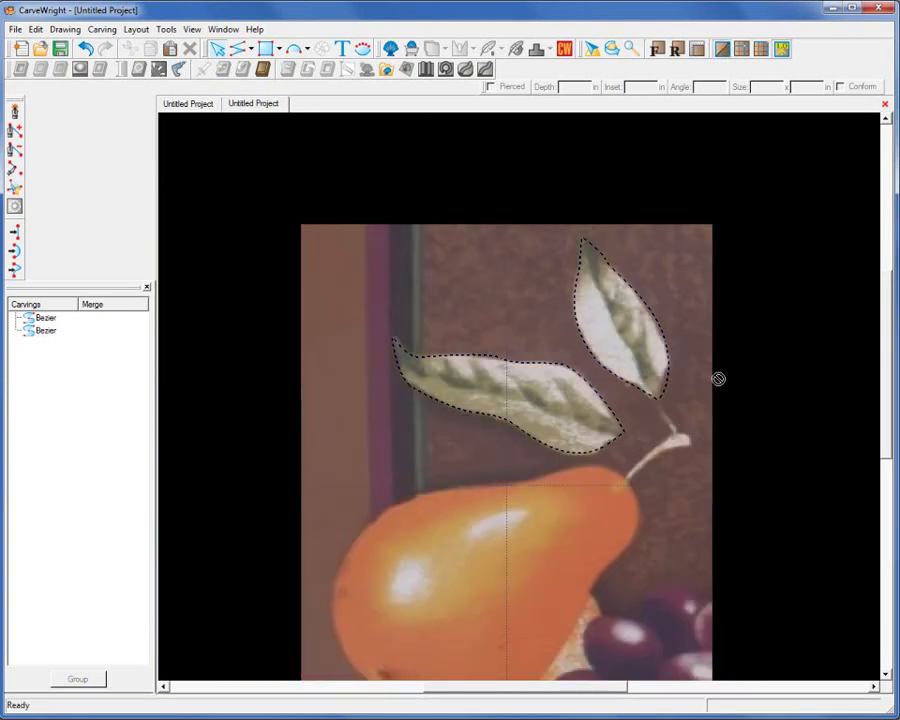
Step: Trace the pear with a Smart Spline from its lower-left blemish up around the wide end to the middle of its upper edge
{"action": "middle_click_drag", "start_coordinate": [695, 446], "coordinate": [689, 358]}
{"action": "left_click", "coordinate": [16, 112]}
{"action": "left_click", "coordinate": [369, 601]}
{"action": "left_click", "coordinate": [362, 436]}
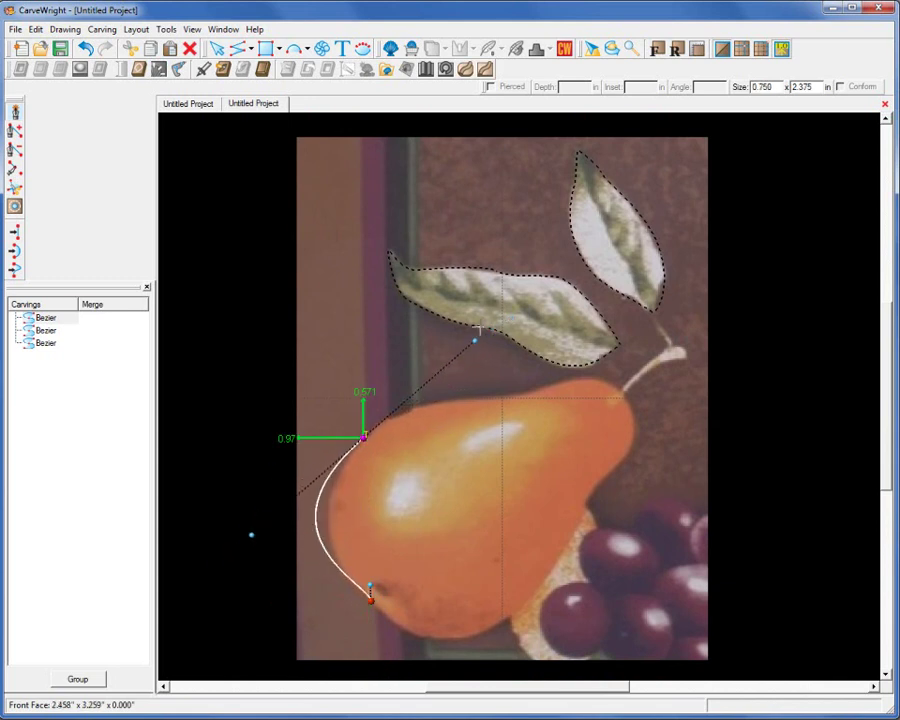
{"action": "left_click", "coordinate": [453, 353]}
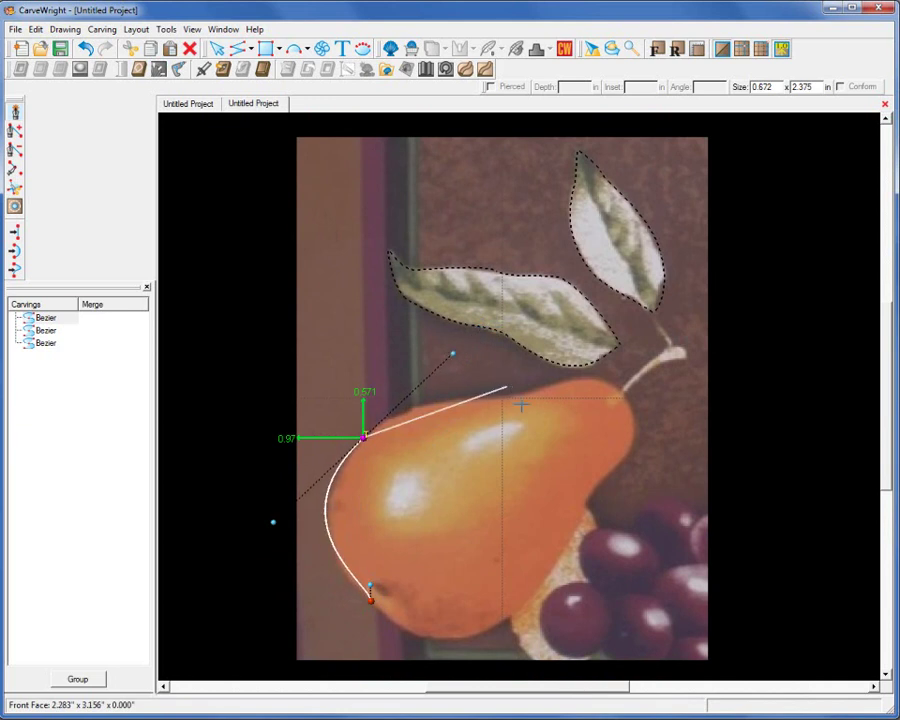
{"action": "left_click", "coordinate": [509, 398]}
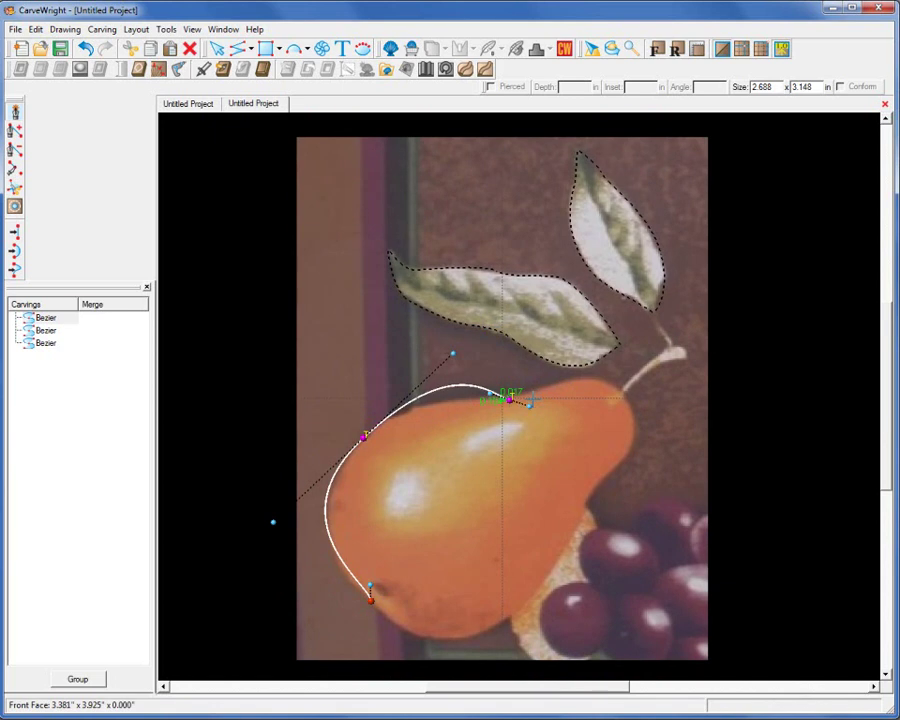
Step: Continue the spline around the pear's neck and underside and close it at the starting node, making an outline about 4.6 by 3.6 in
{"action": "left_click_drag", "start_coordinate": [605, 380], "coordinate": [630, 396]}
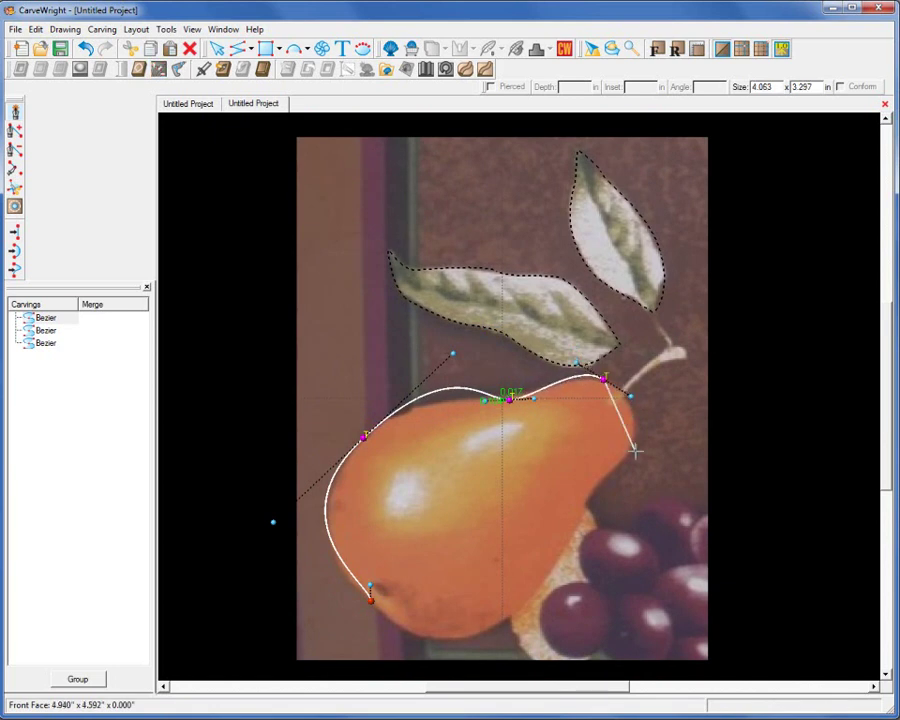
{"action": "left_click_drag", "start_coordinate": [636, 451], "coordinate": [620, 463]}
{"action": "left_click", "coordinate": [575, 525]}
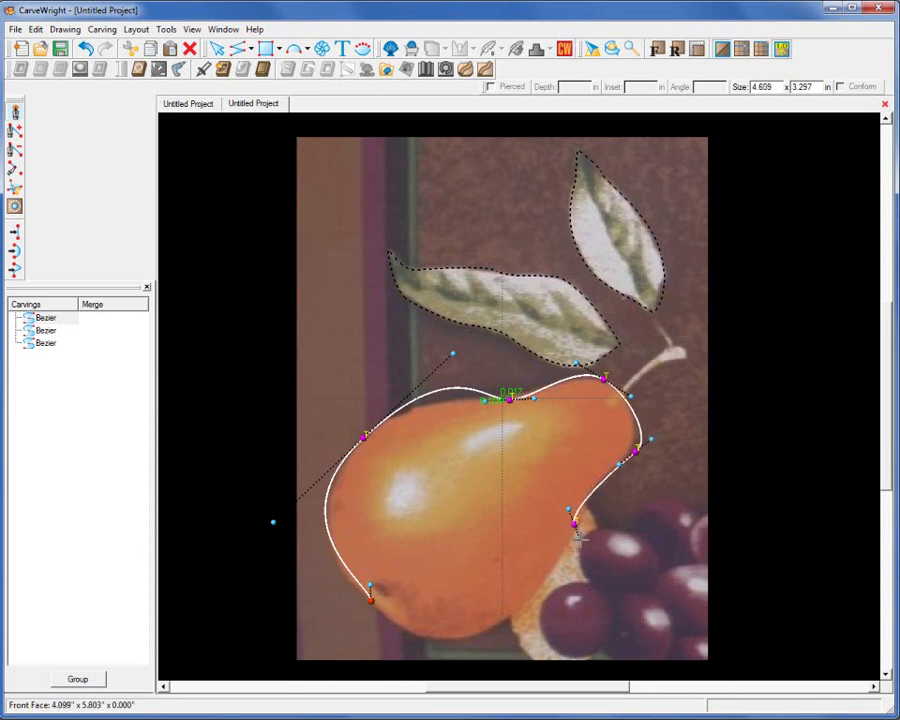
{"action": "left_click", "coordinate": [497, 624]}
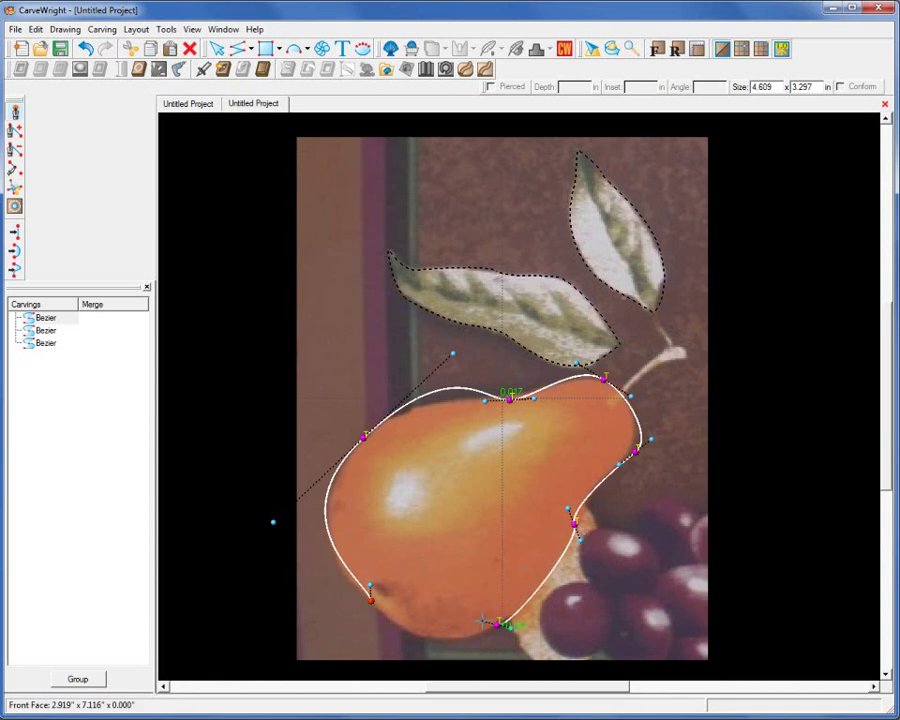
{"action": "left_click", "coordinate": [371, 600]}
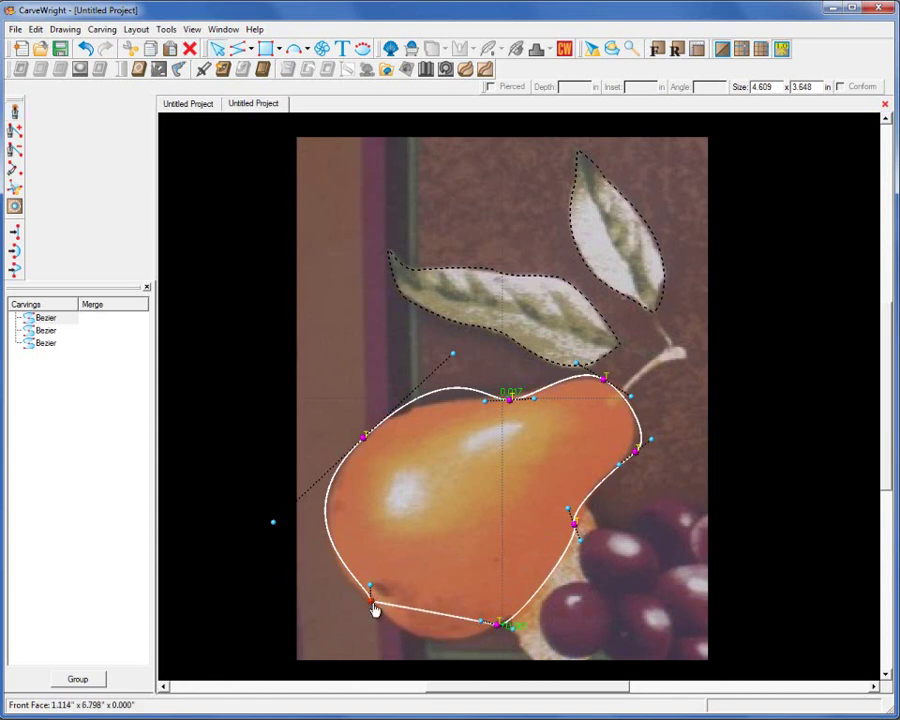
Step: Fit the bottom and wide rounded end of the pear outline to the picture by adjusting the node handles, reaching about 4.6 by 3.8 in
{"action": "left_click_drag", "start_coordinate": [493, 617], "coordinate": [414, 662]}
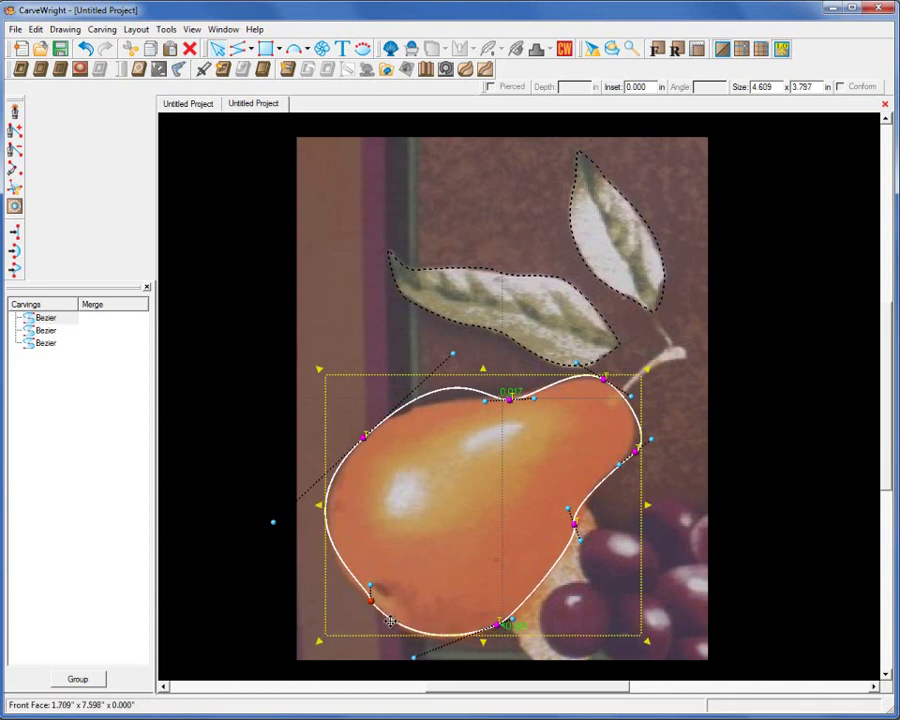
{"action": "left_click_drag", "start_coordinate": [367, 591], "coordinate": [358, 593]}
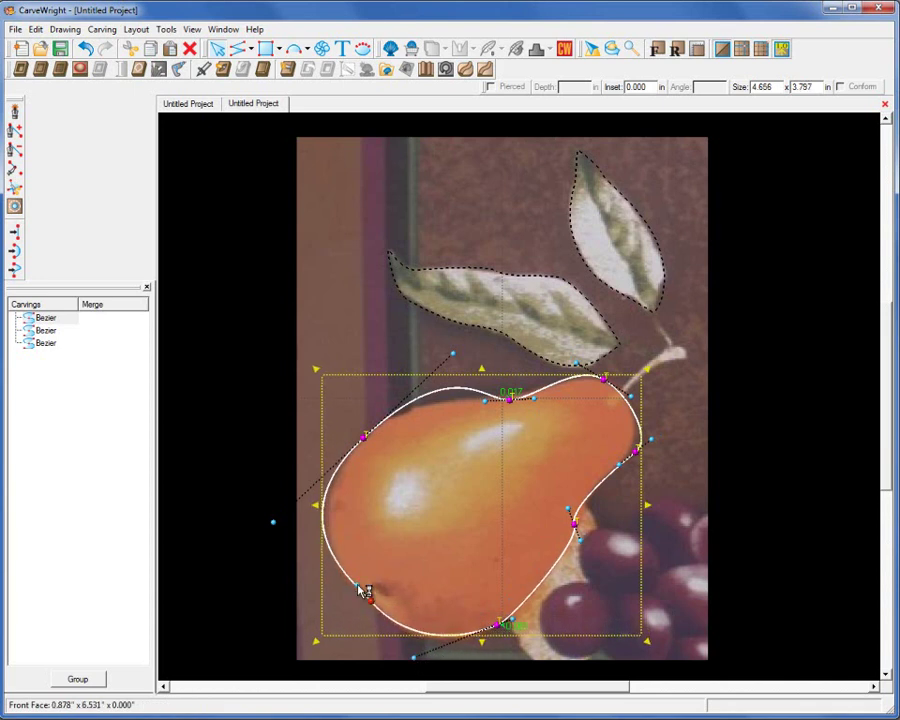
{"action": "left_click_drag", "start_coordinate": [455, 360], "coordinate": [452, 377]}
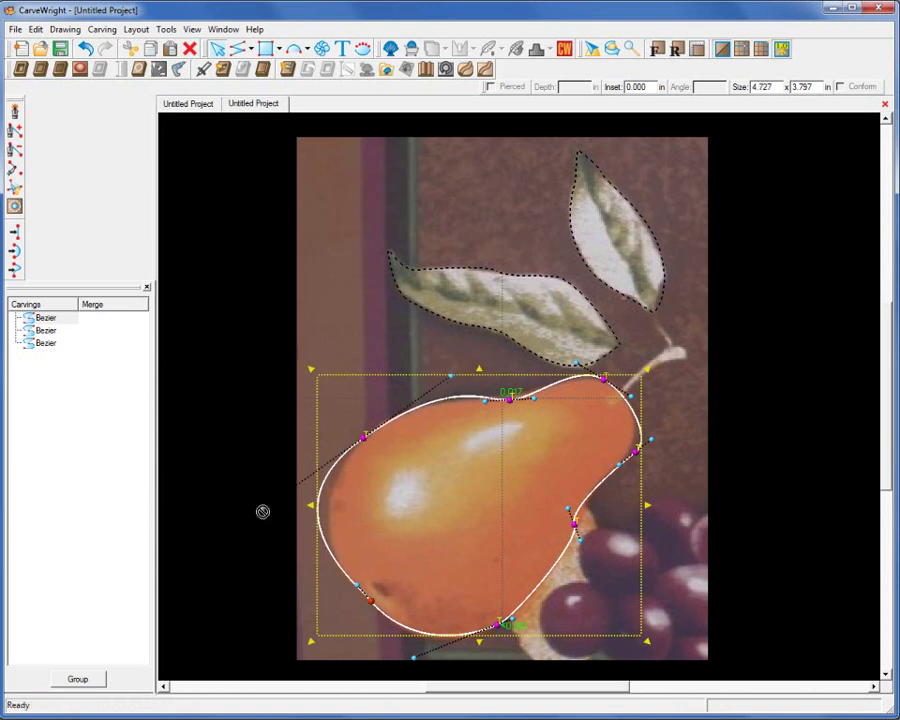
{"action": "left_click", "coordinate": [262, 511]}
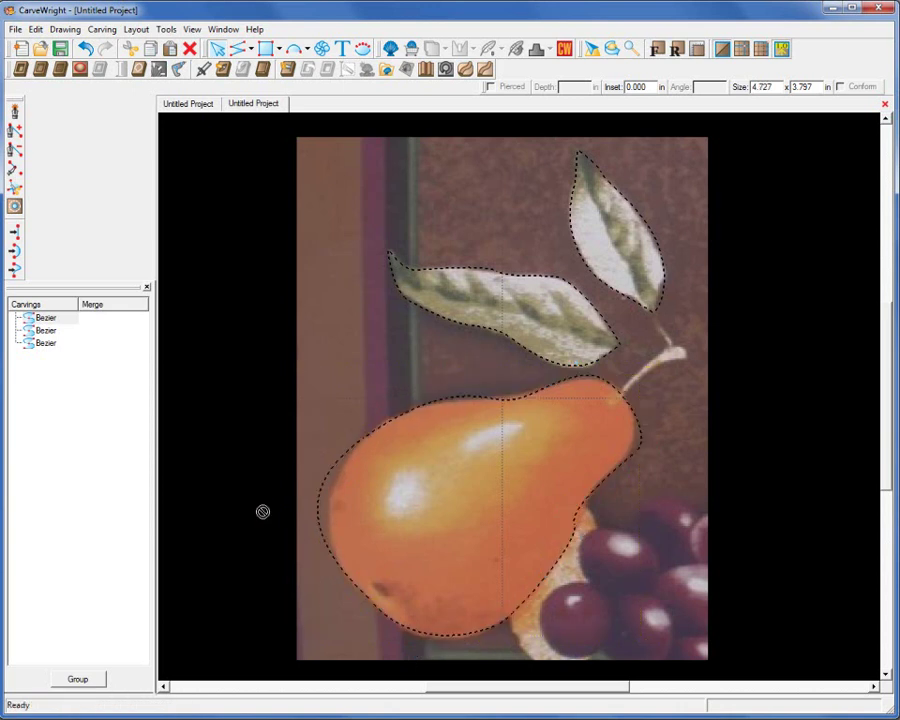
{"action": "left_click", "coordinate": [331, 475]}
{"action": "left_click_drag", "start_coordinate": [262, 512], "coordinate": [281, 512]}
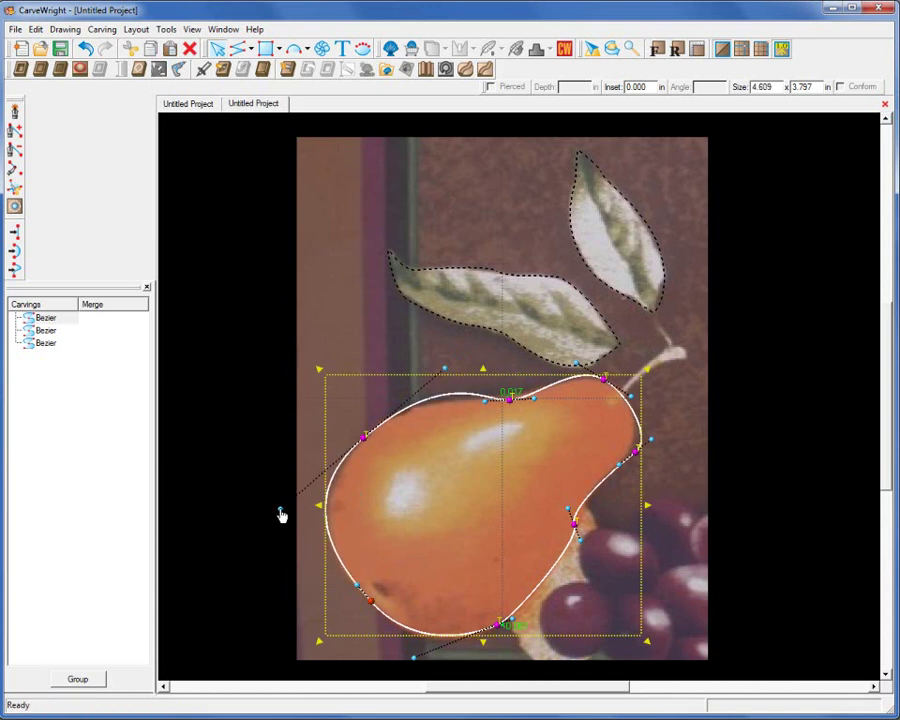
Step: Fit the pear outline's upper dip, neck and underside to the picture by adjusting nodes and handles, reaching about 4.5 by 3.7 in
{"action": "left_click_drag", "start_coordinate": [512, 404], "coordinate": [493, 410]}
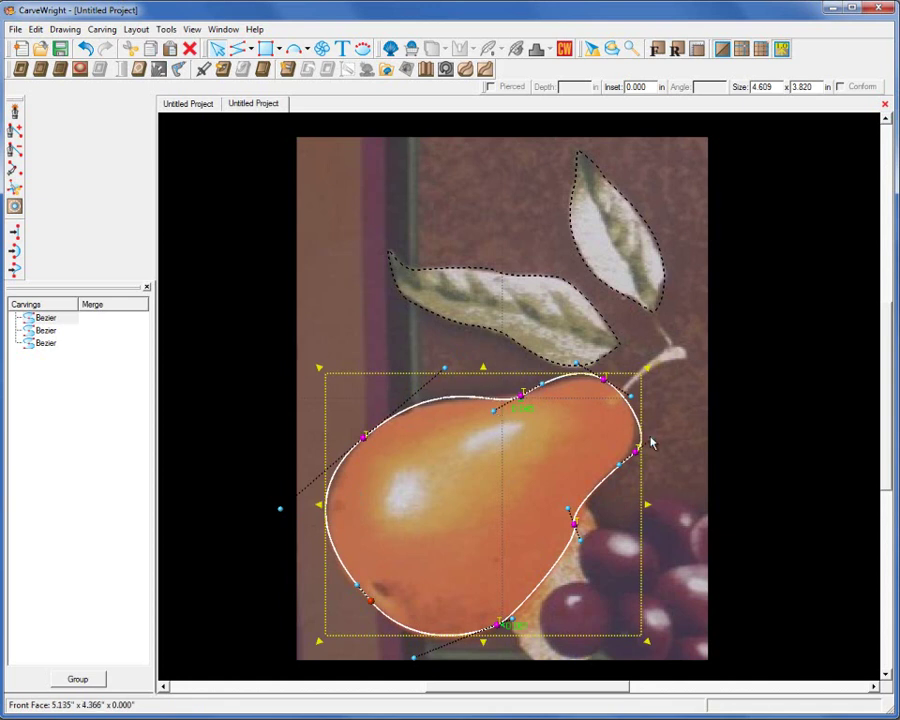
{"action": "left_click_drag", "start_coordinate": [651, 444], "coordinate": [631, 441]}
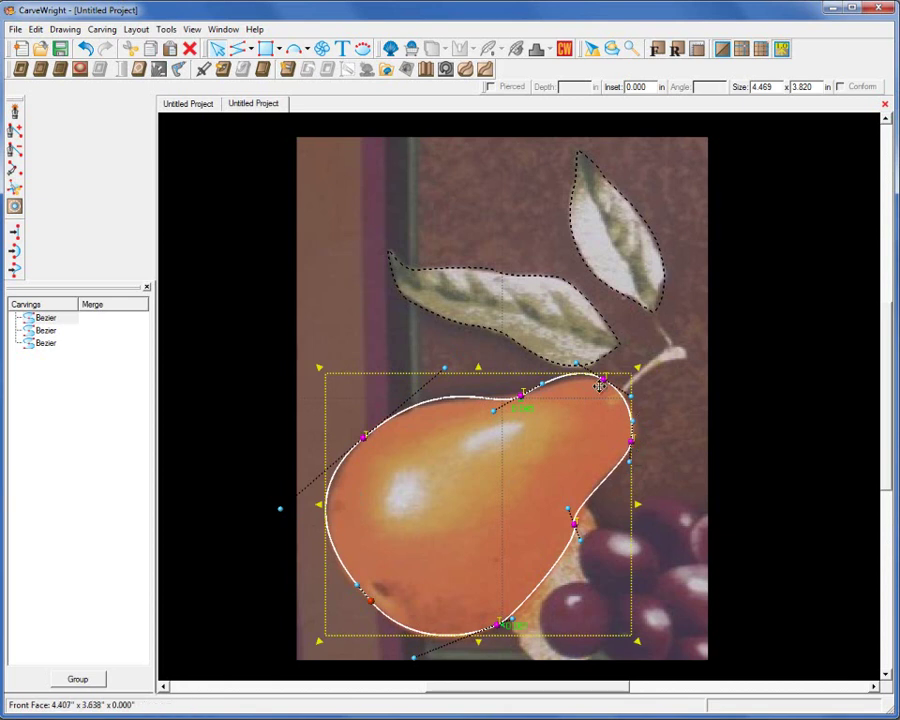
{"action": "left_click_drag", "start_coordinate": [604, 387], "coordinate": [613, 392]}
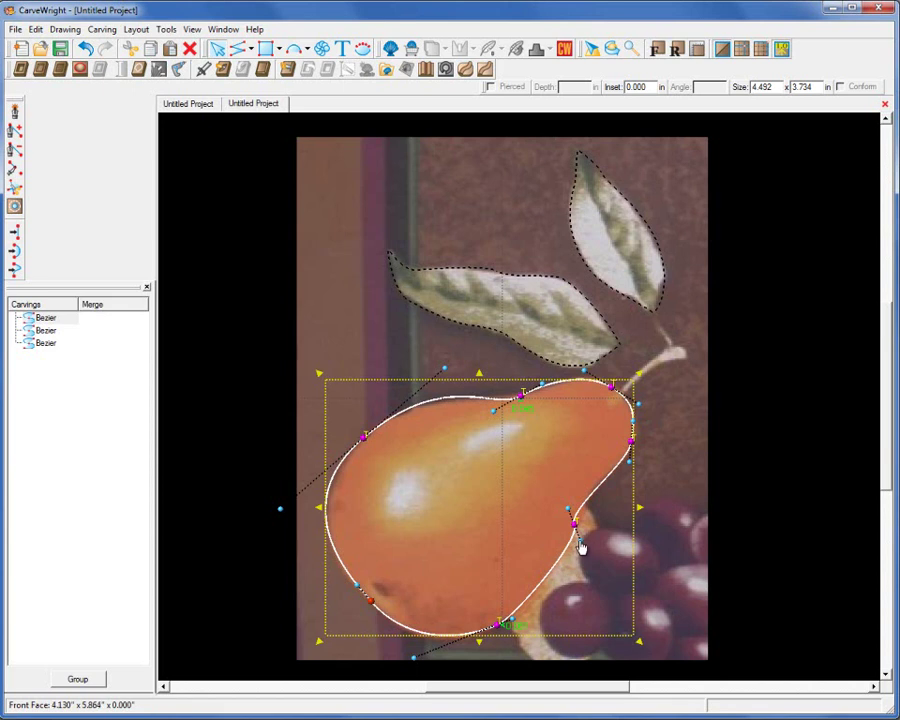
{"action": "left_click_drag", "start_coordinate": [581, 546], "coordinate": [563, 557]}
{"action": "left_click_drag", "start_coordinate": [631, 466], "coordinate": [626, 460]}
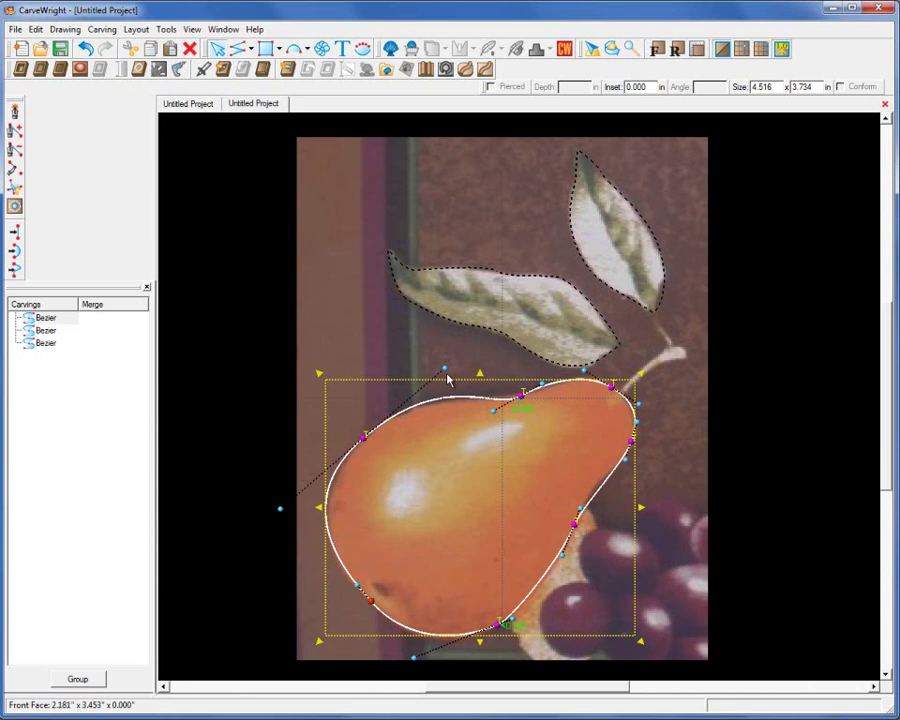
Step: Fine-tune the curve around the pear's wide rounded end with the handles of its upper node, making the outline 4.5 in wide
{"action": "left_click_drag", "start_coordinate": [446, 377], "coordinate": [444, 375]}
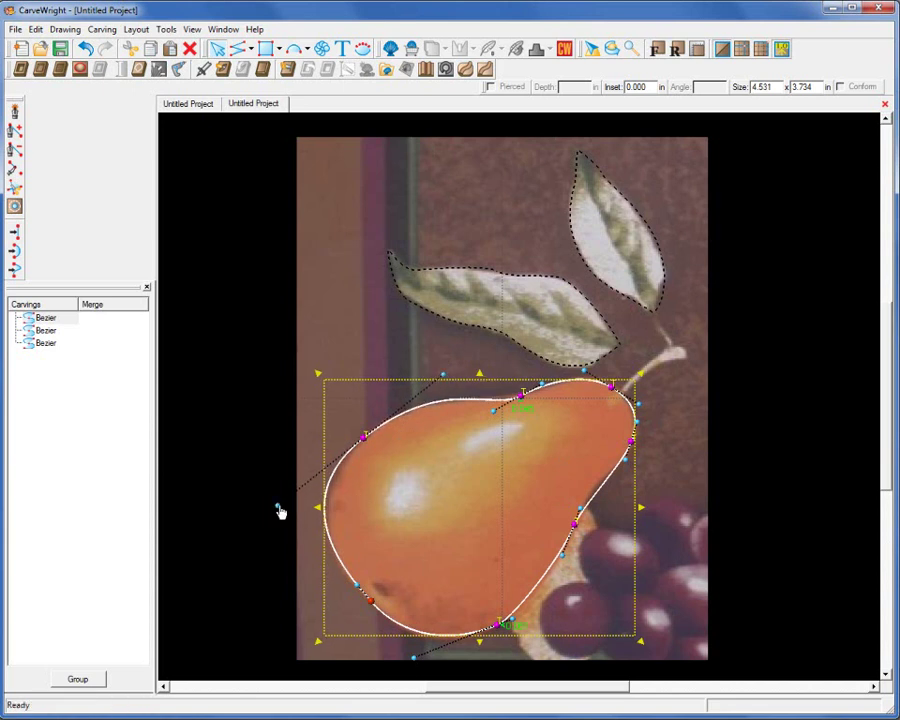
{"action": "left_click_drag", "start_coordinate": [281, 511], "coordinate": [286, 512]}
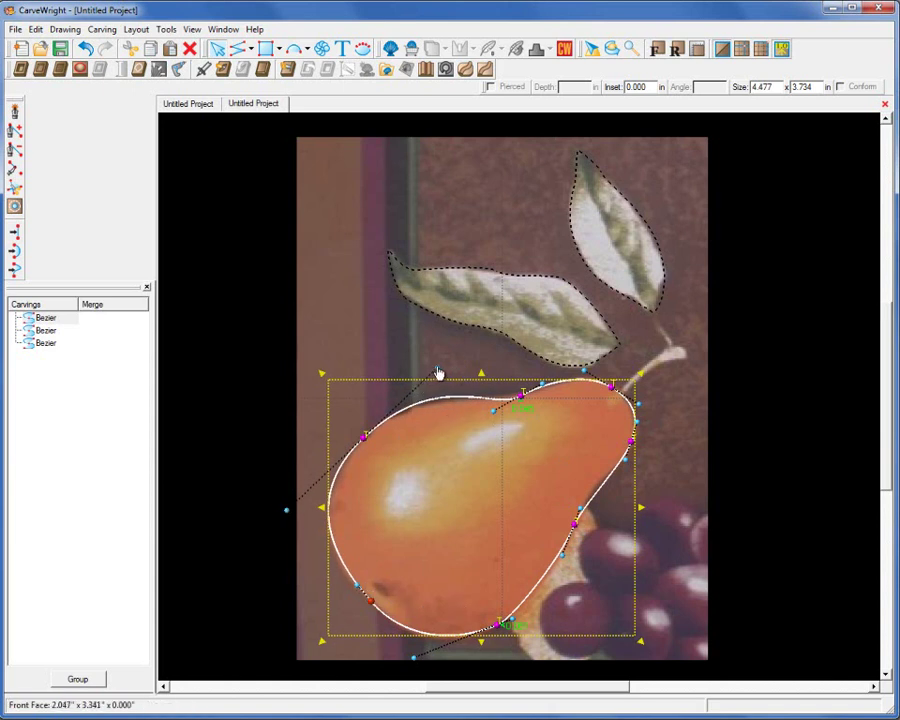
{"action": "left_click_drag", "start_coordinate": [440, 374], "coordinate": [440, 381]}
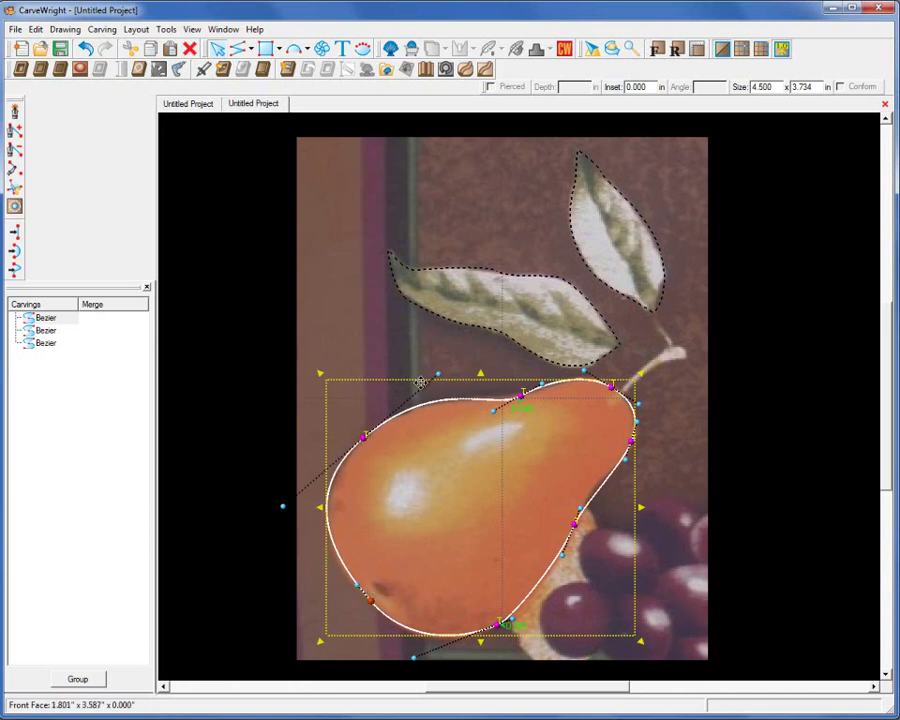
Step: Compare the pear and leaf outlines with and without the tracing picture by toggling the board texture, leaving the picture shown
{"action": "left_click", "coordinate": [722, 48]}
{"action": "left_click", "coordinate": [669, 344]}
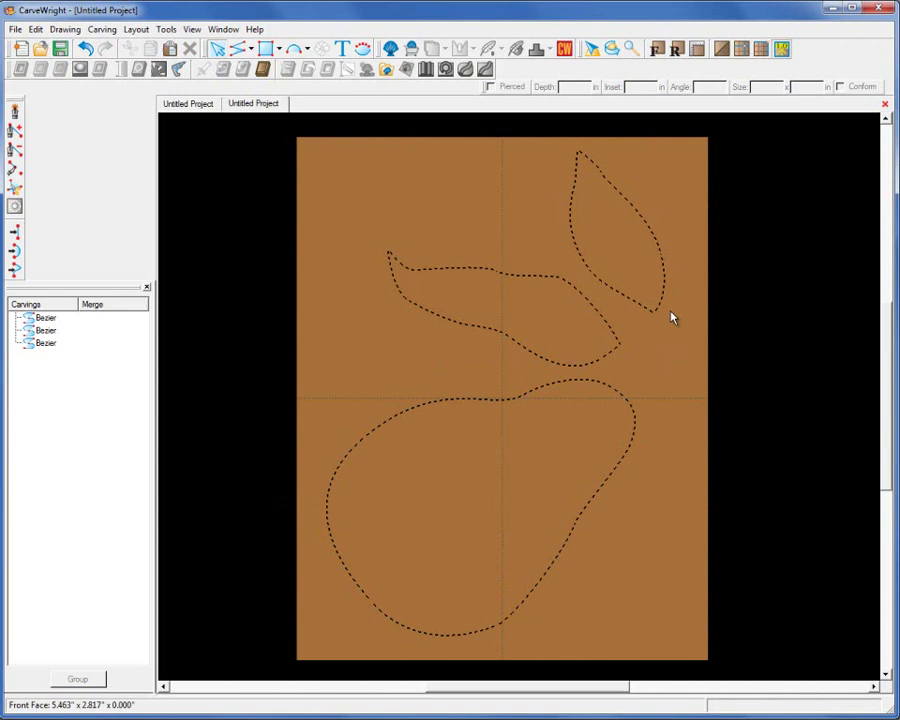
{"action": "left_click", "coordinate": [722, 48]}
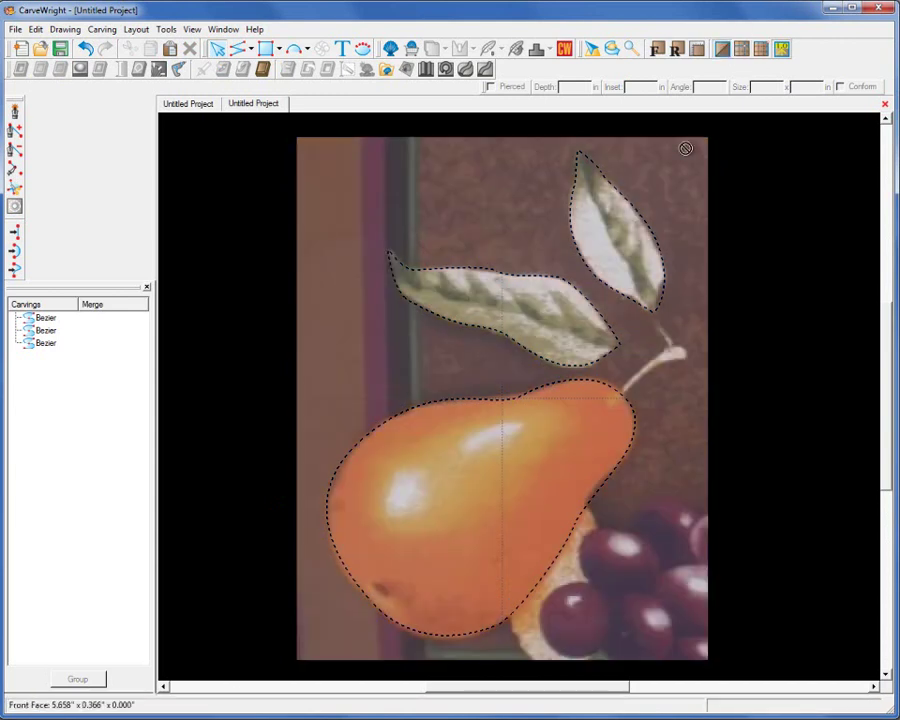
{"action": "left_click", "coordinate": [724, 49]}
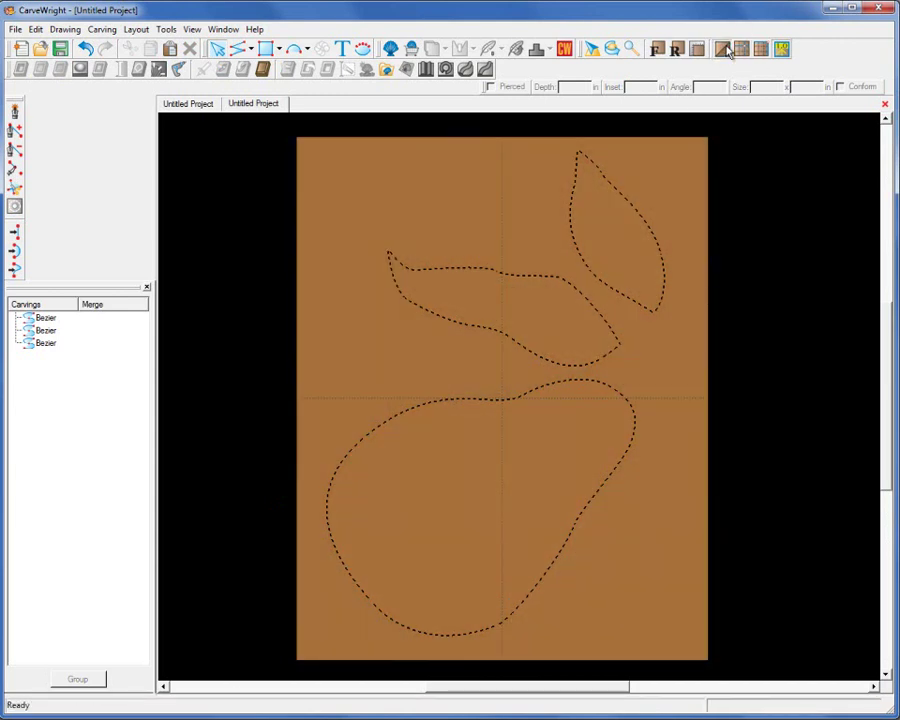
{"action": "left_click", "coordinate": [724, 49]}
Step: Refine the pear outline's upper edge, wide end and underside against the picture, reaching about 4.45 by 3.72 in, and deselect it
{"action": "left_click", "coordinate": [633, 418]}
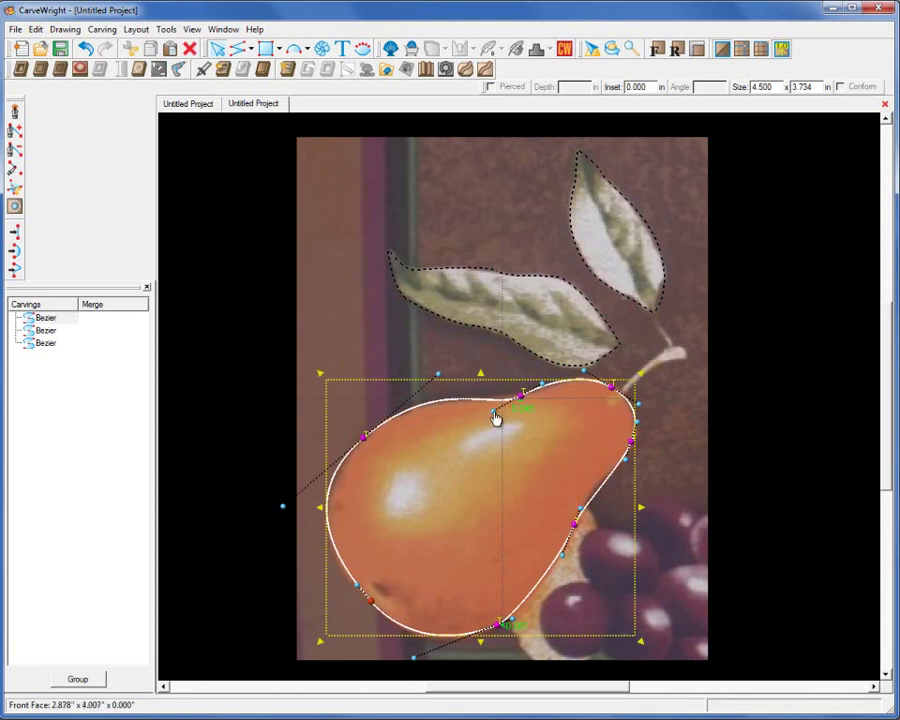
{"action": "left_click_drag", "start_coordinate": [494, 416], "coordinate": [498, 409]}
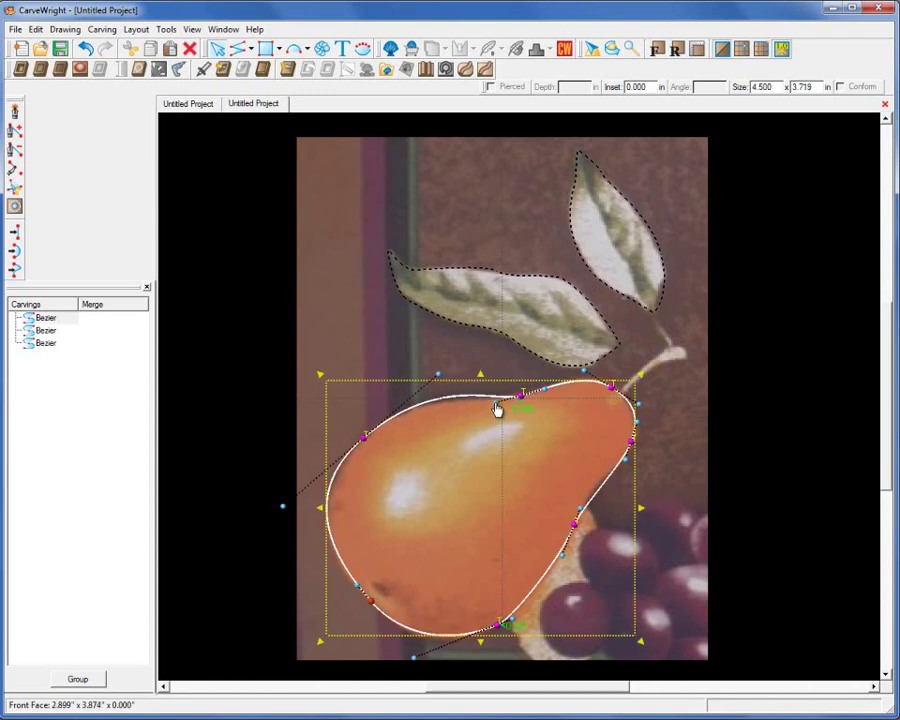
{"action": "left_click_drag", "start_coordinate": [439, 378], "coordinate": [432, 388]}
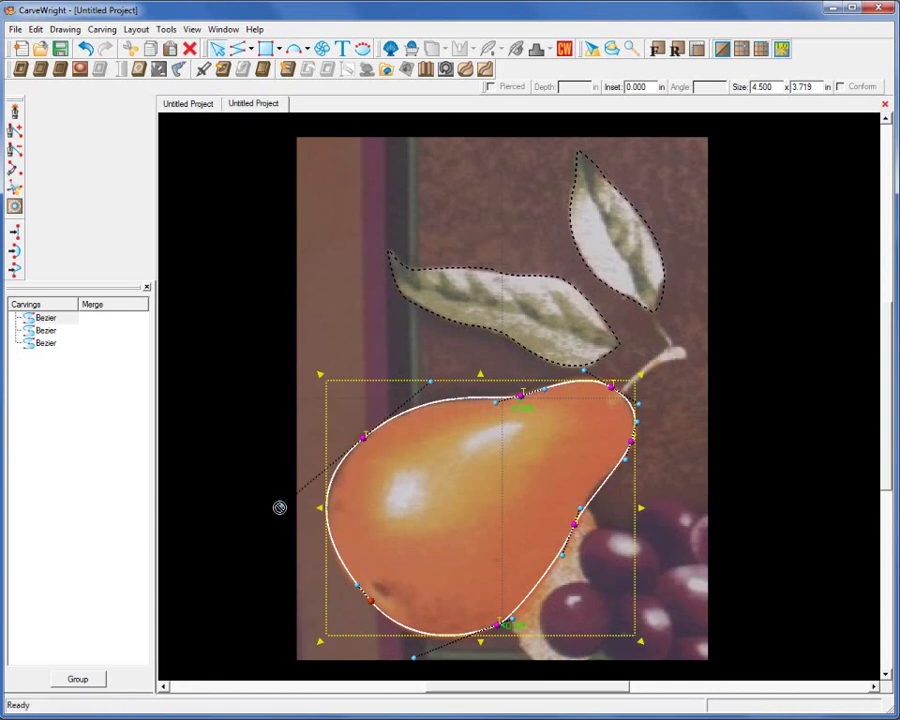
{"action": "left_click_drag", "start_coordinate": [283, 511], "coordinate": [298, 495]}
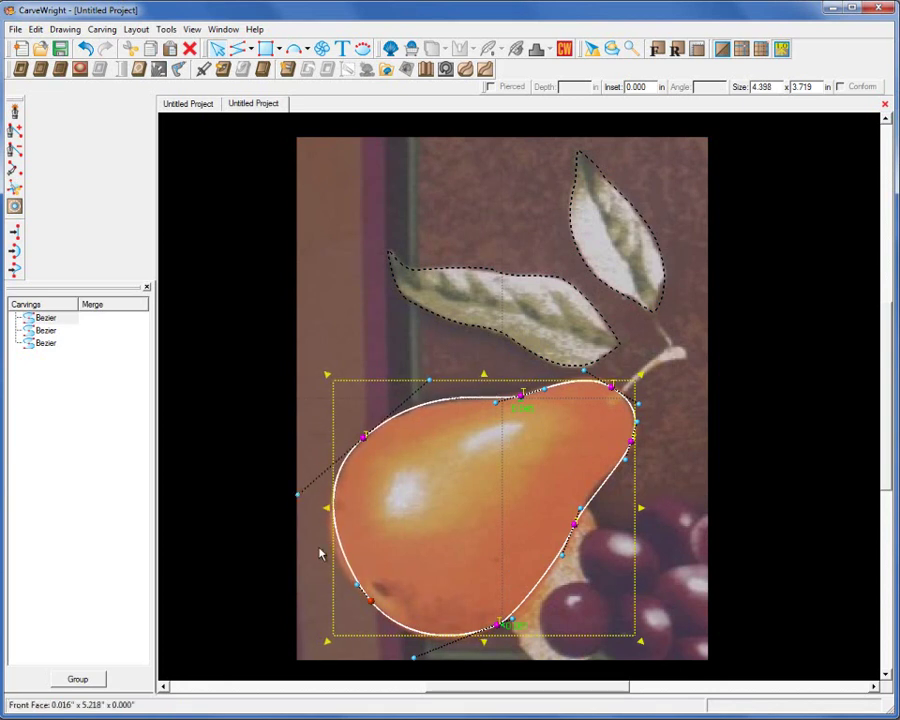
{"action": "left_click_drag", "start_coordinate": [354, 591], "coordinate": [344, 591]}
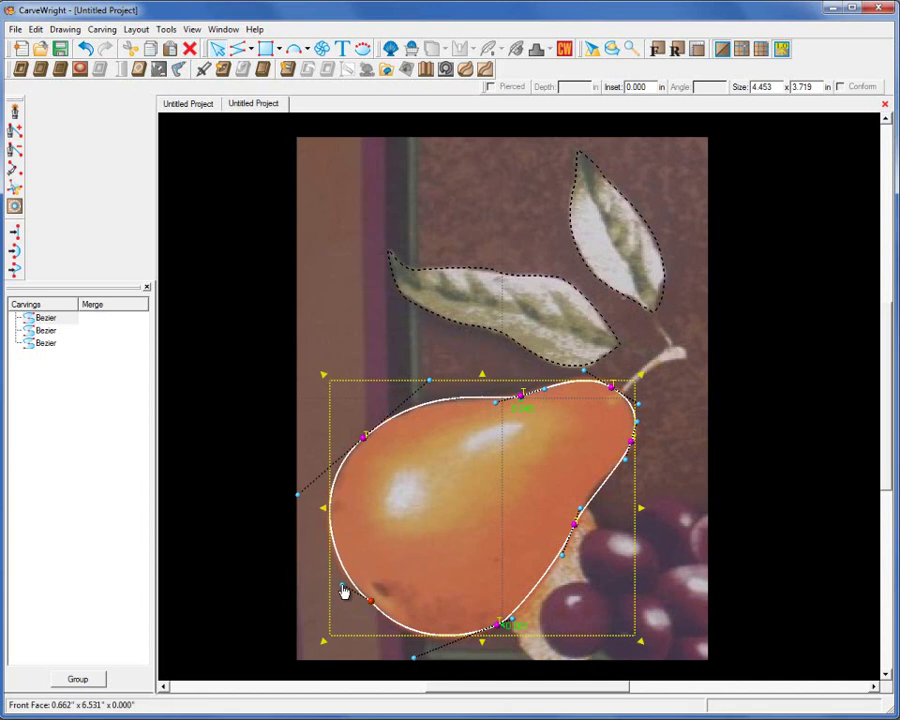
{"action": "left_click", "coordinate": [575, 532]}
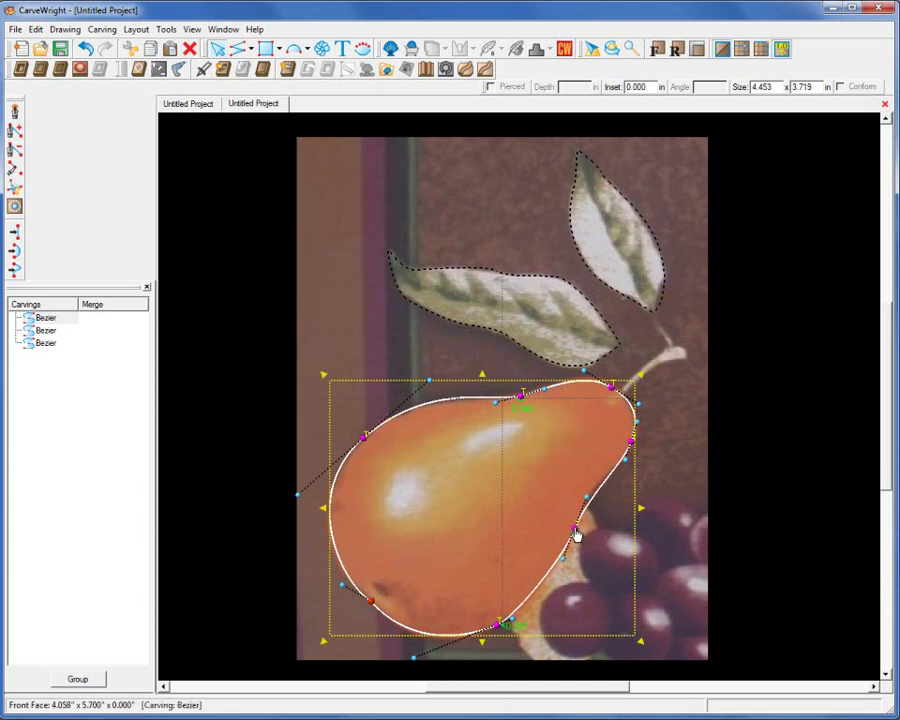
{"action": "left_click", "coordinate": [678, 436]}
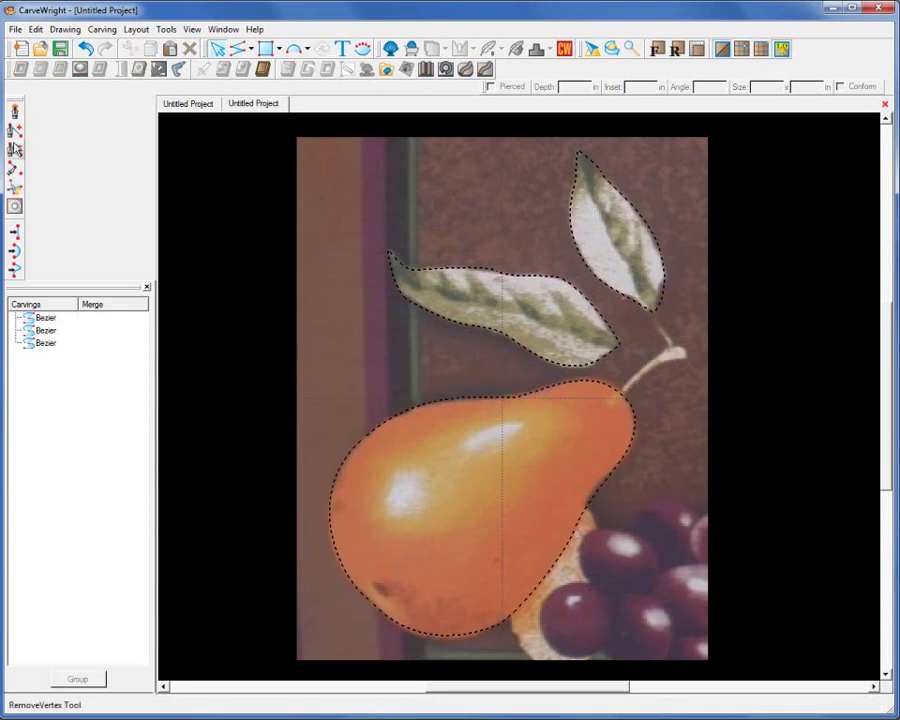
Step: Draw a straight line about 0.48 in long at 23° from the base tip of the lower leaf toward the pear's stem
{"action": "left_click", "coordinate": [15, 113]}
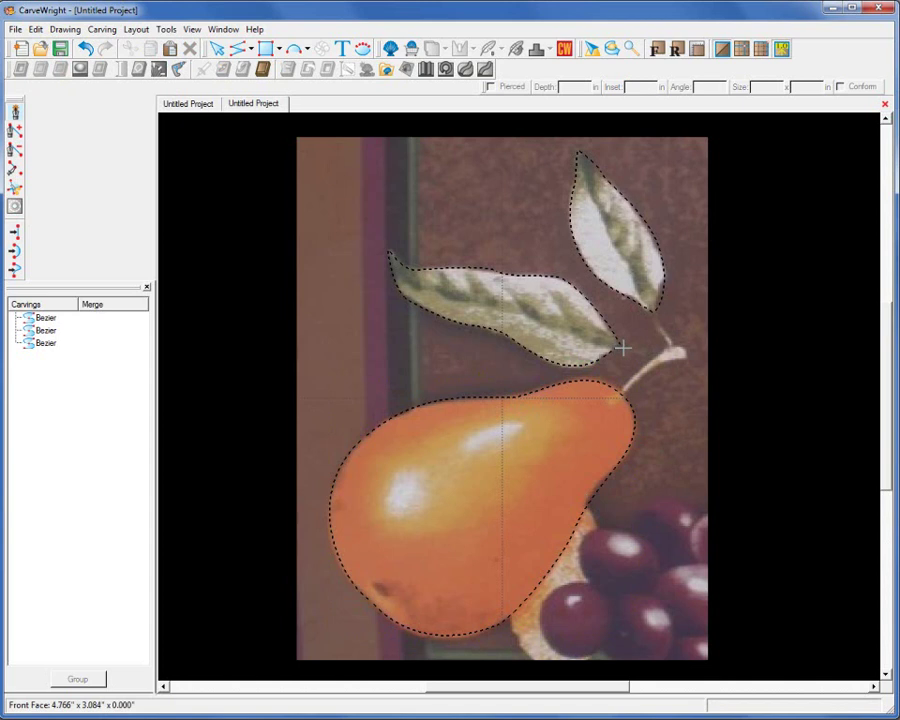
{"action": "left_click", "coordinate": [621, 344]}
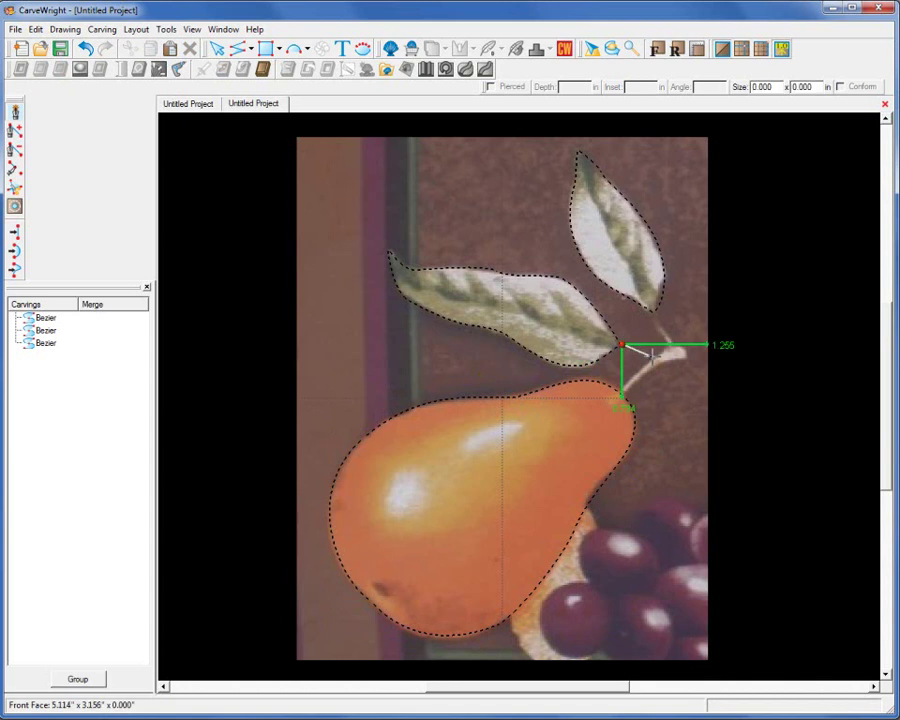
{"action": "left_click", "coordinate": [651, 356]}
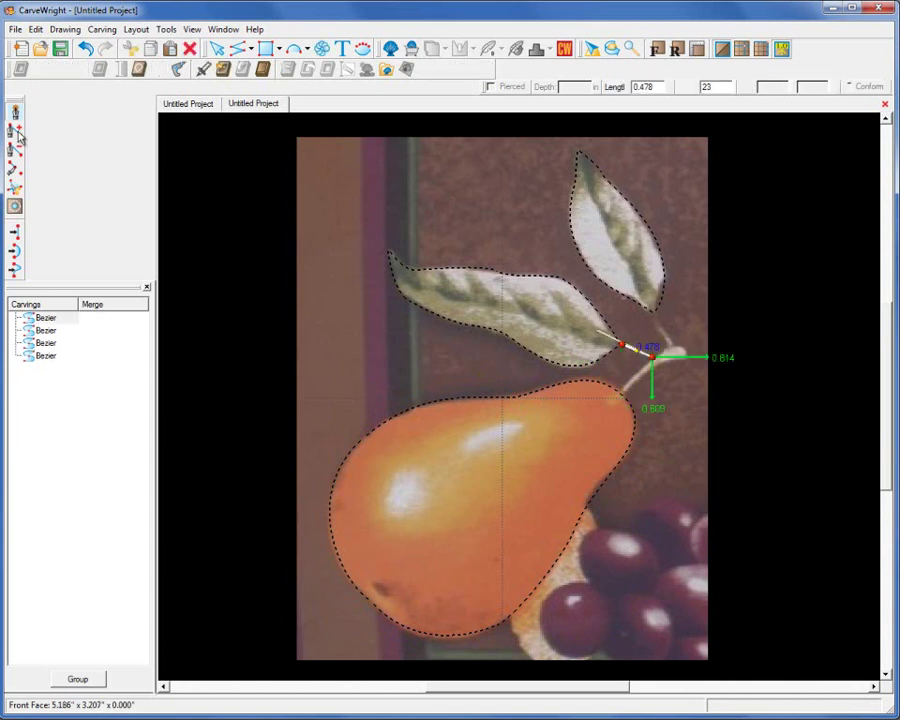
{"action": "right_click", "coordinate": [655, 342]}
{"action": "left_click", "coordinate": [693, 386]}
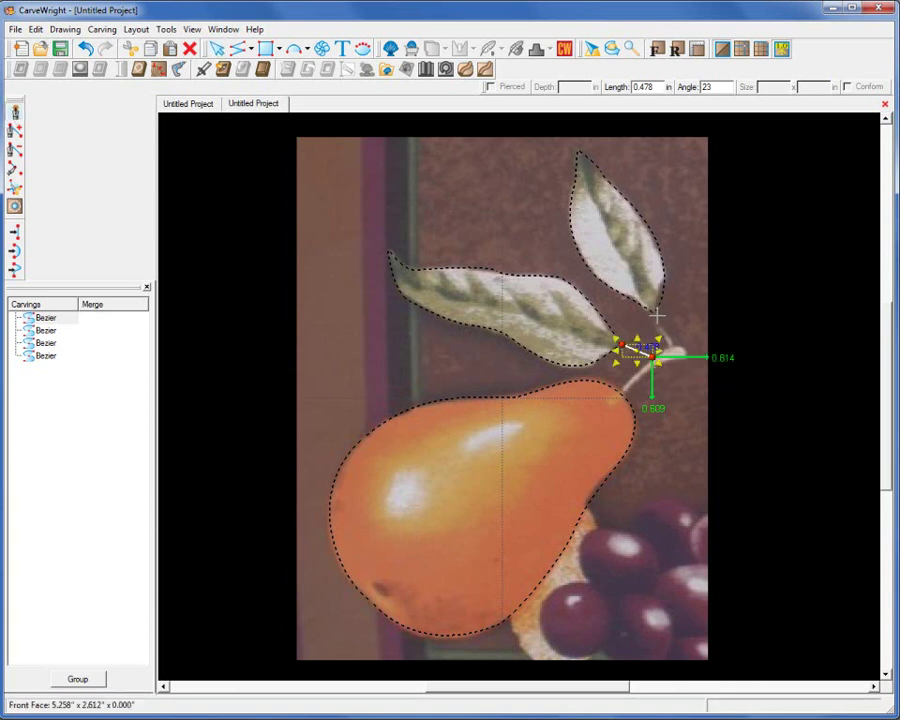
Step: Draw a second straight line about 0.48 in long from the base tip of the upper leaf down to the pear's stem
{"action": "left_click", "coordinate": [657, 317]}
{"action": "left_click", "coordinate": [670, 346]}
{"action": "right_click", "coordinate": [672, 351]}
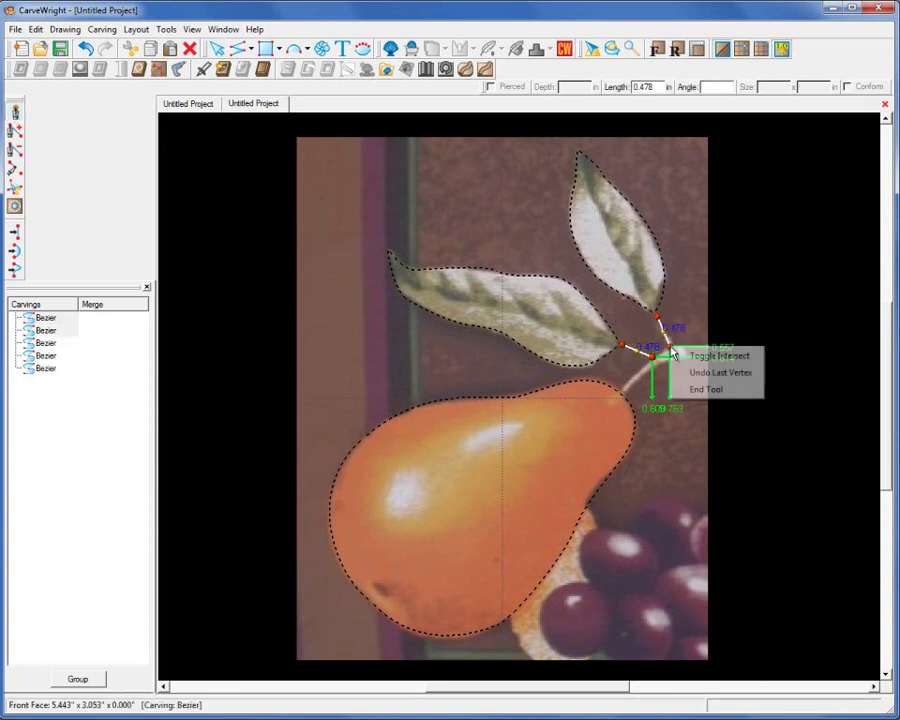
{"action": "left_click", "coordinate": [690, 389]}
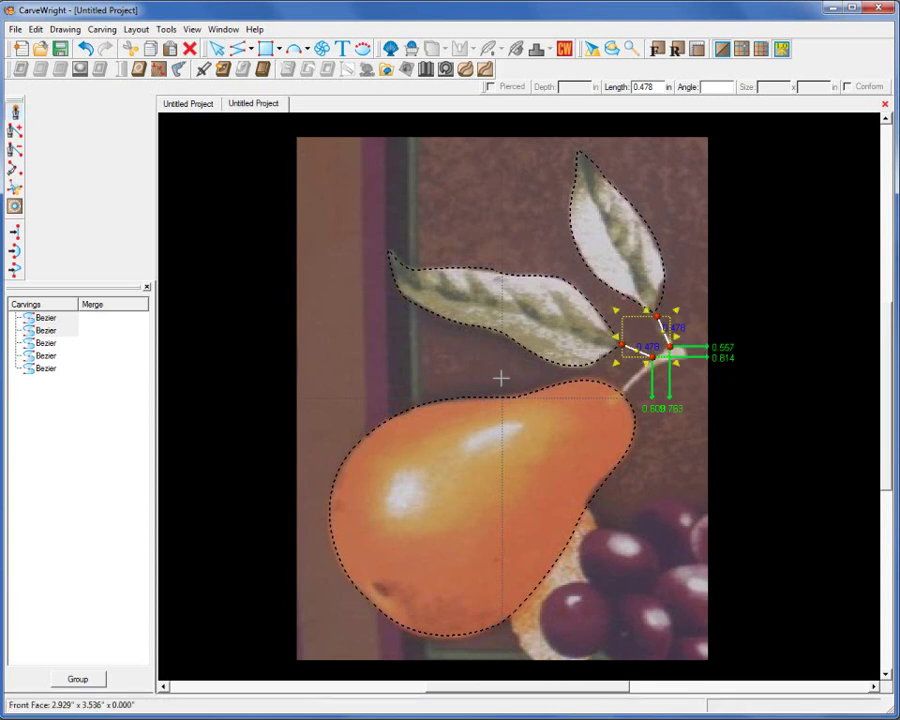
Step: Draw an open spline from the top of the pear to the stem's outer end and curve it along the pictured stem
{"action": "left_click", "coordinate": [624, 391]}
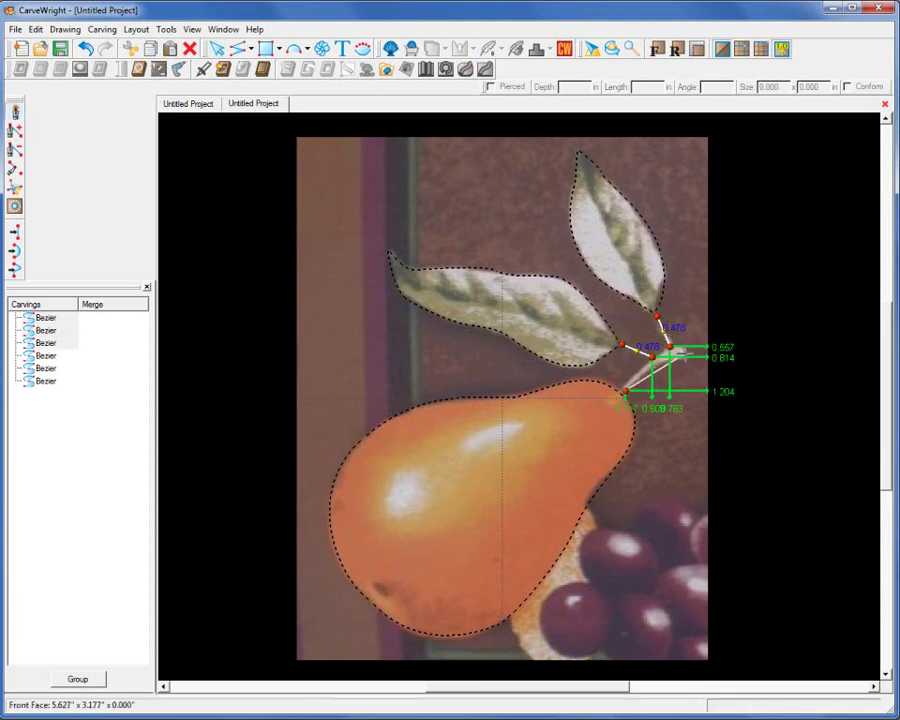
{"action": "right_click", "coordinate": [688, 372]}
{"action": "left_click", "coordinate": [739, 414]}
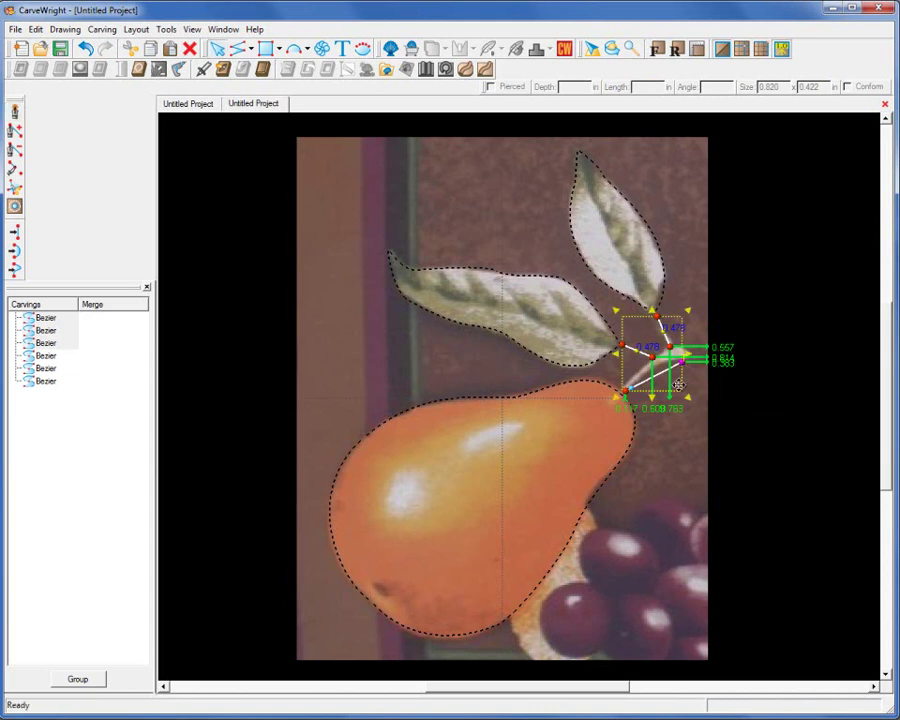
{"action": "left_click_drag", "start_coordinate": [633, 395], "coordinate": [685, 353]}
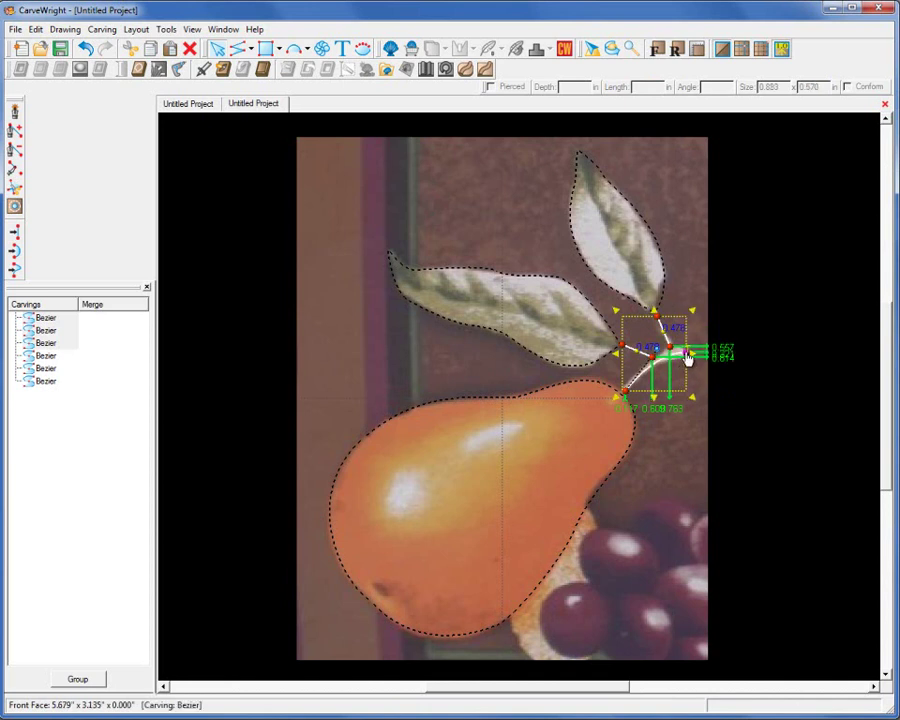
Step: Convert the upper leaf's stem line to a spline, bend it along the picture and reposition its lower end, about 0.20 by 0.41 in
{"action": "scroll", "coordinate": [663, 320], "scroll_direction": "up", "scroll_amount": 3}
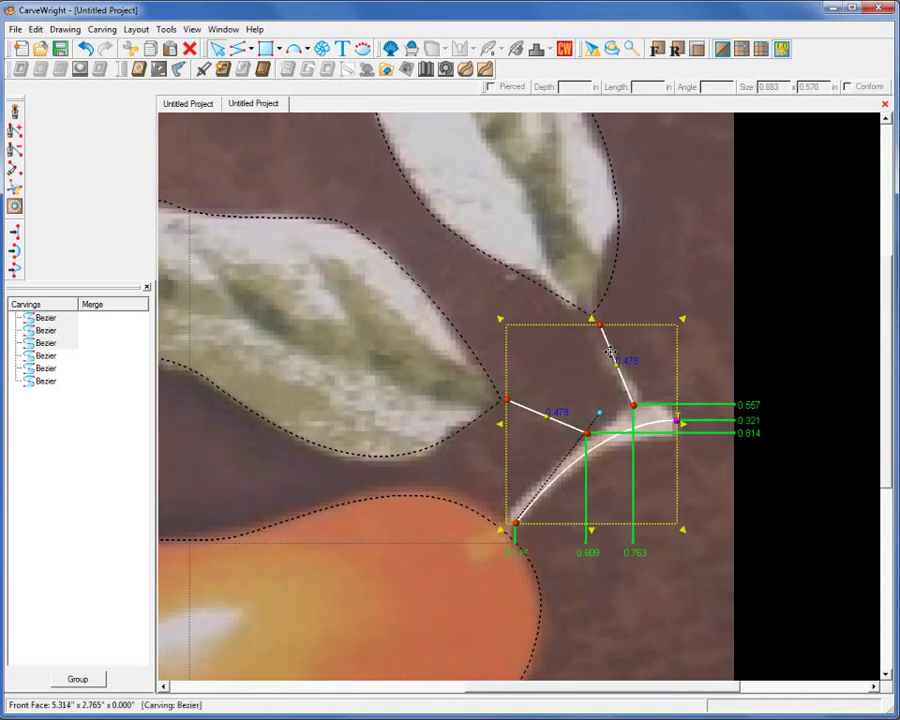
{"action": "right_click", "coordinate": [610, 351]}
{"action": "mouse_move", "coordinate": [655, 420]}
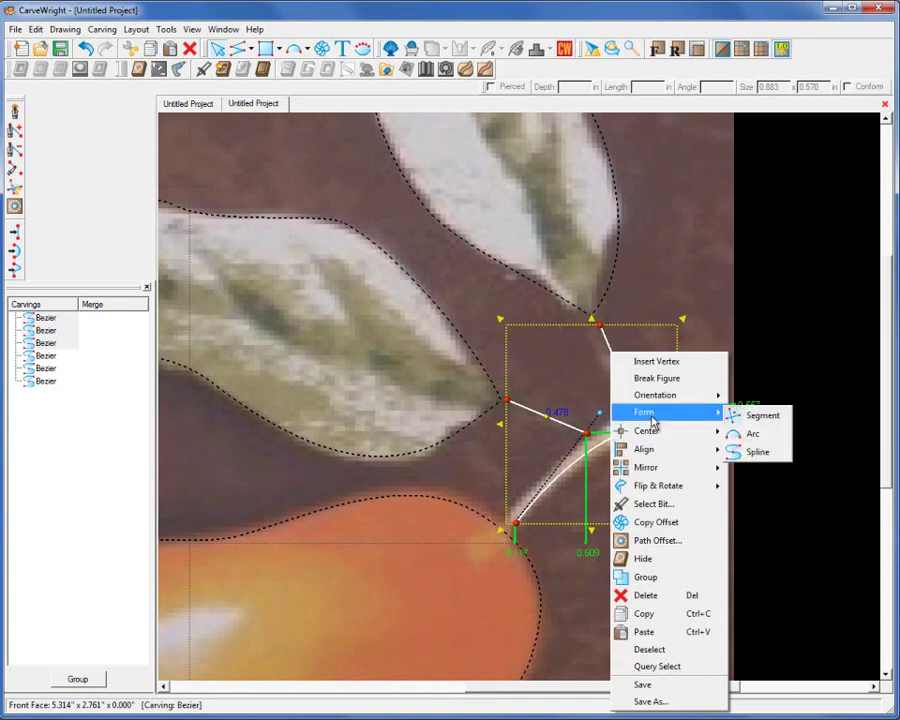
{"action": "left_click", "coordinate": [757, 452]}
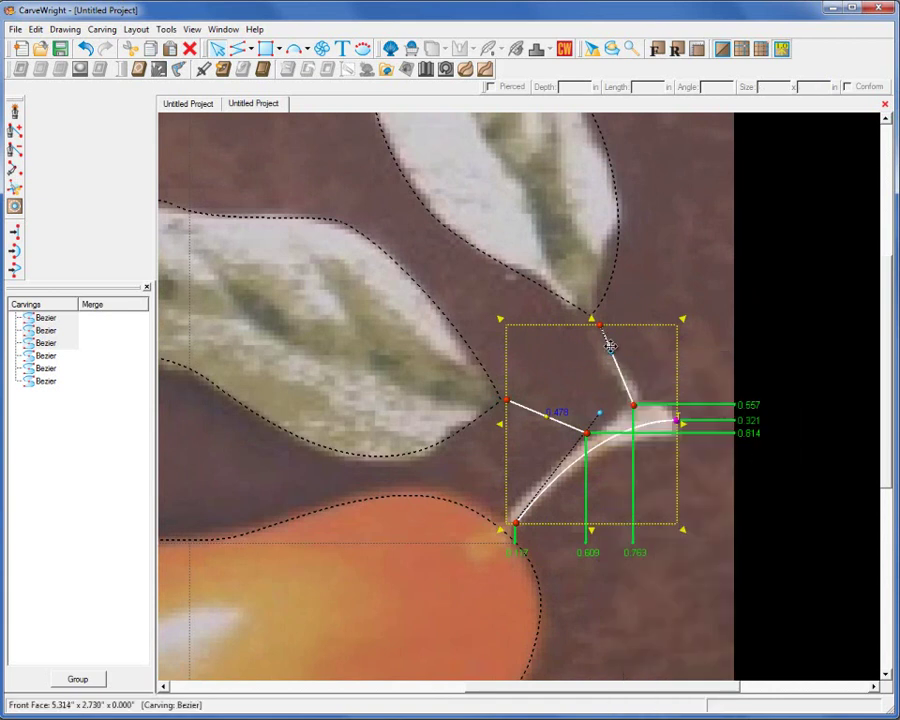
{"action": "mouse_move", "coordinate": [604, 347]}
{"action": "left_mouse_down"}
{"action": "mouse_move", "coordinate": [593, 346]}
{"action": "mouse_move", "coordinate": [614, 358]}
{"action": "mouse_move", "coordinate": [615, 350]}
{"action": "left_mouse_up"}
{"action": "left_click", "coordinate": [603, 364]}
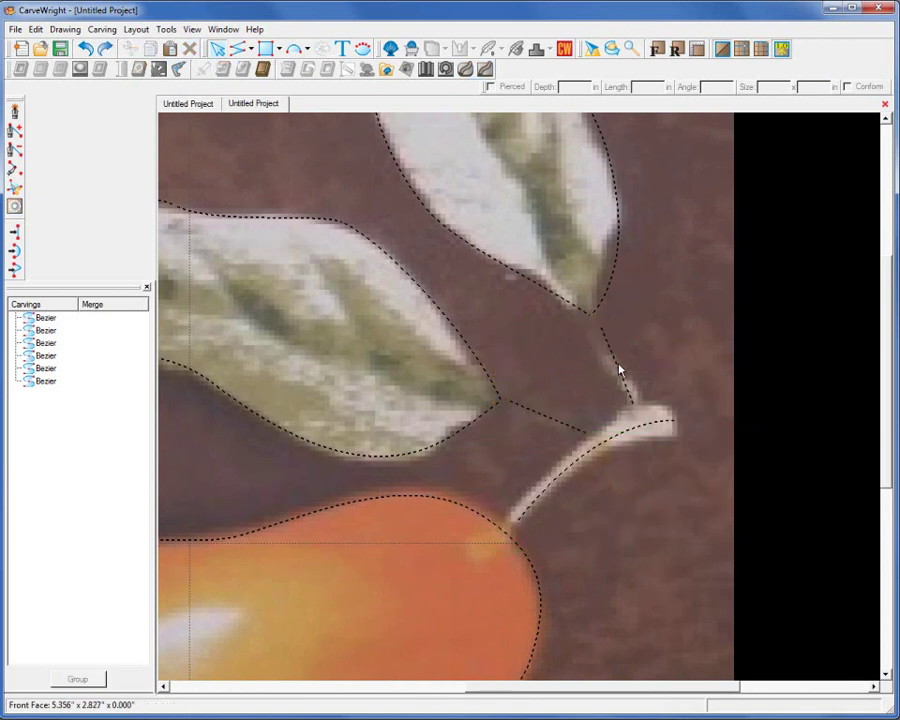
{"action": "left_click", "coordinate": [616, 362]}
{"action": "left_click_drag", "start_coordinate": [615, 360], "coordinate": [598, 362]}
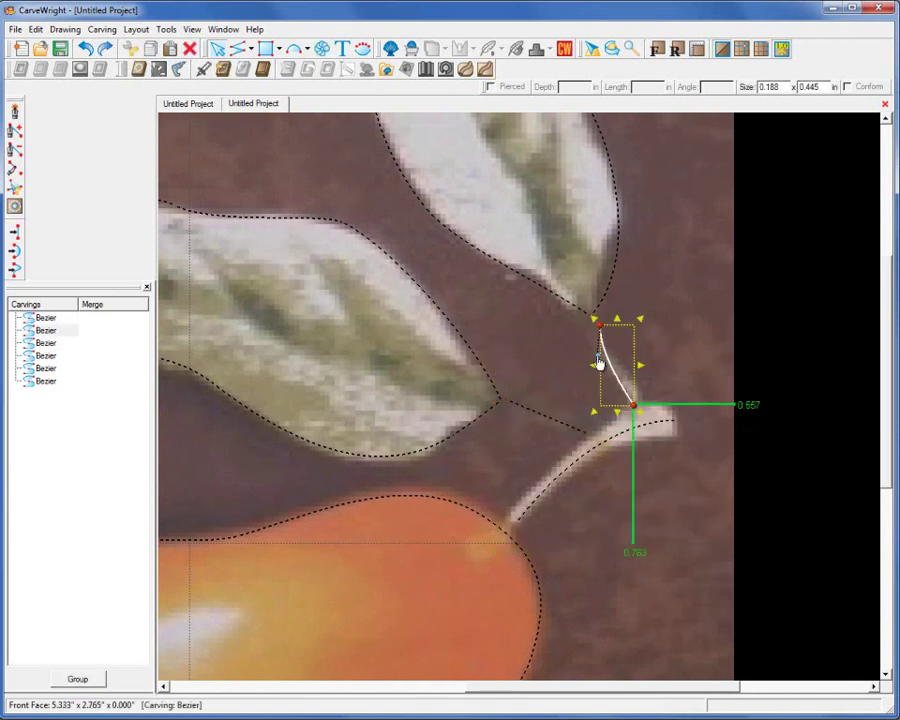
{"action": "left_click_drag", "start_coordinate": [634, 413], "coordinate": [639, 406]}
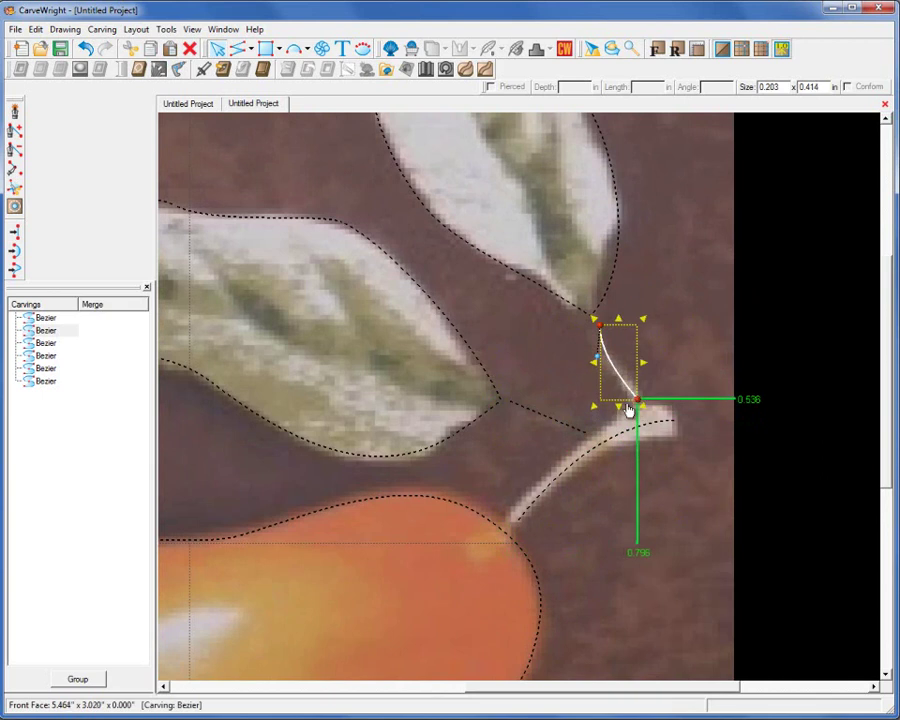
Step: Convert the lower leaf's stem line to a spline and bow it upward
{"action": "left_click", "coordinate": [566, 427]}
{"action": "right_click", "coordinate": [570, 428]}
{"action": "mouse_move", "coordinate": [615, 492]}
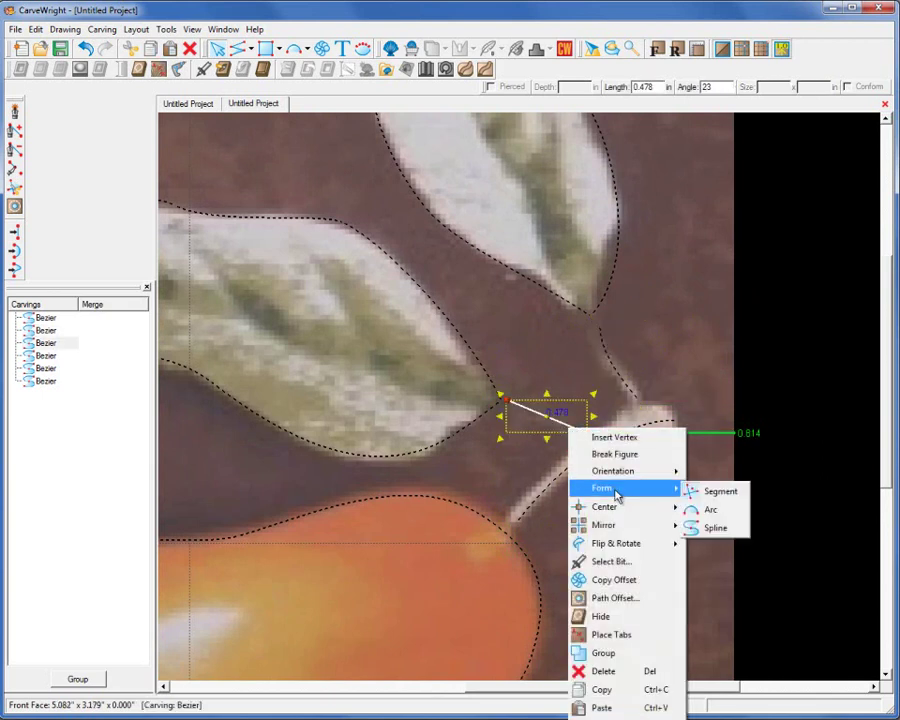
{"action": "left_click", "coordinate": [716, 528]}
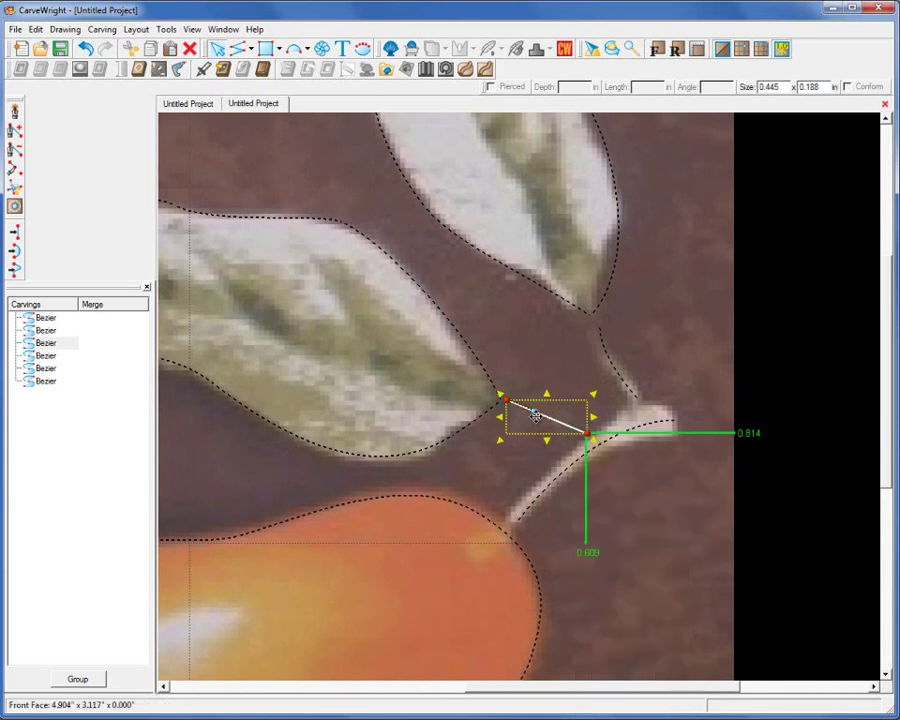
{"action": "left_click_drag", "start_coordinate": [536, 416], "coordinate": [548, 401]}
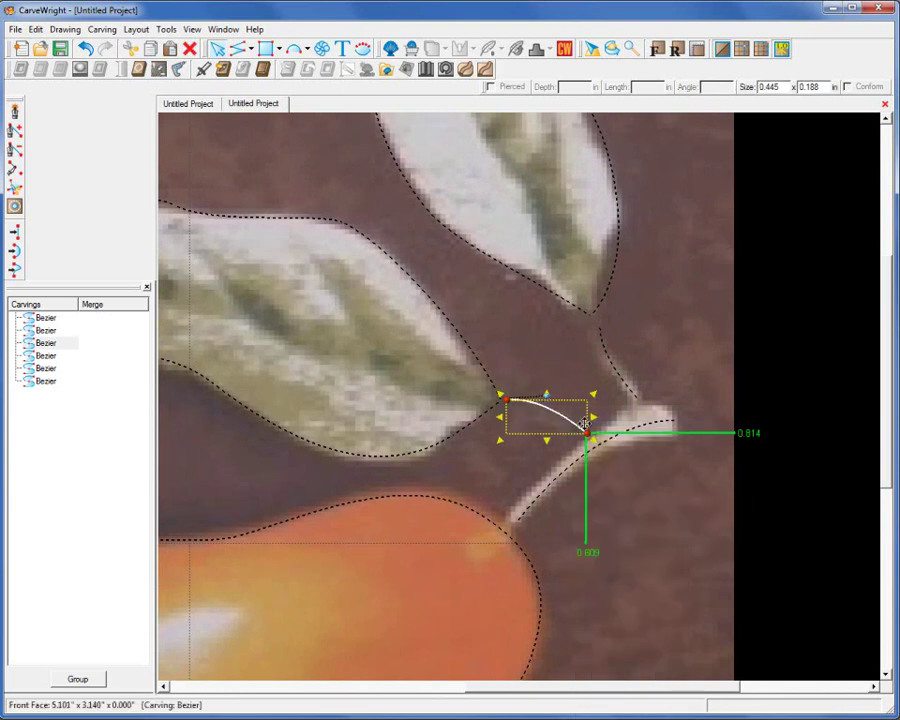
Step: Reposition the outer end of the lower leaf's stem spline slightly inward and hide the picture texture on the board
{"action": "left_click_drag", "start_coordinate": [588, 438], "coordinate": [582, 433]}
{"action": "left_click", "coordinate": [695, 331]}
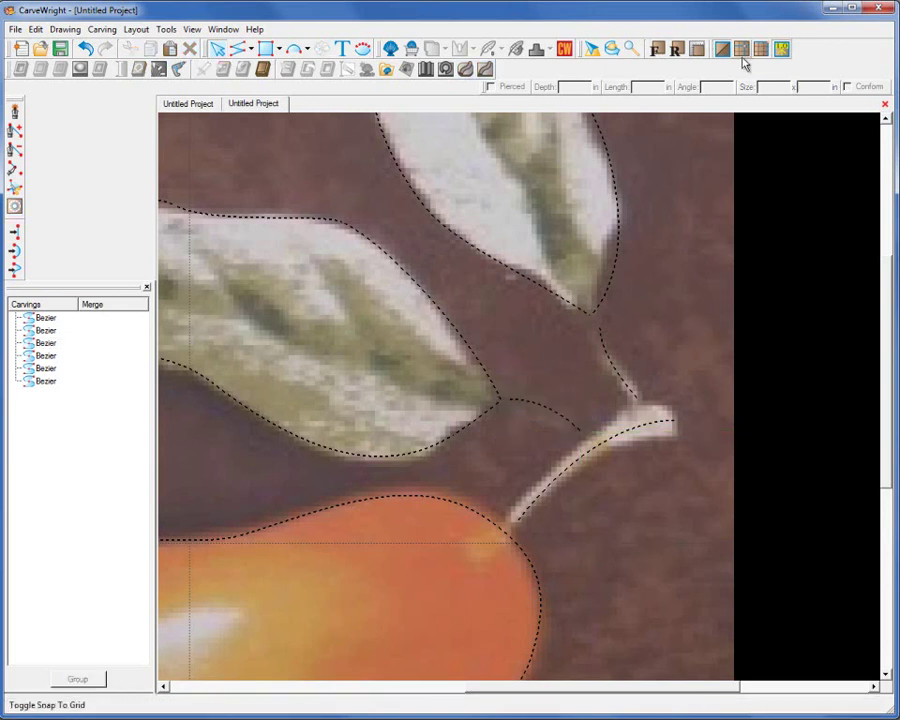
{"action": "left_click", "coordinate": [697, 48]}
{"action": "left_click", "coordinate": [656, 48]}
{"action": "scroll", "coordinate": [578, 424], "scroll_direction": "up", "scroll_amount": 3}
{"action": "scroll", "coordinate": [570, 433], "scroll_direction": "down", "scroll_amount": 3}
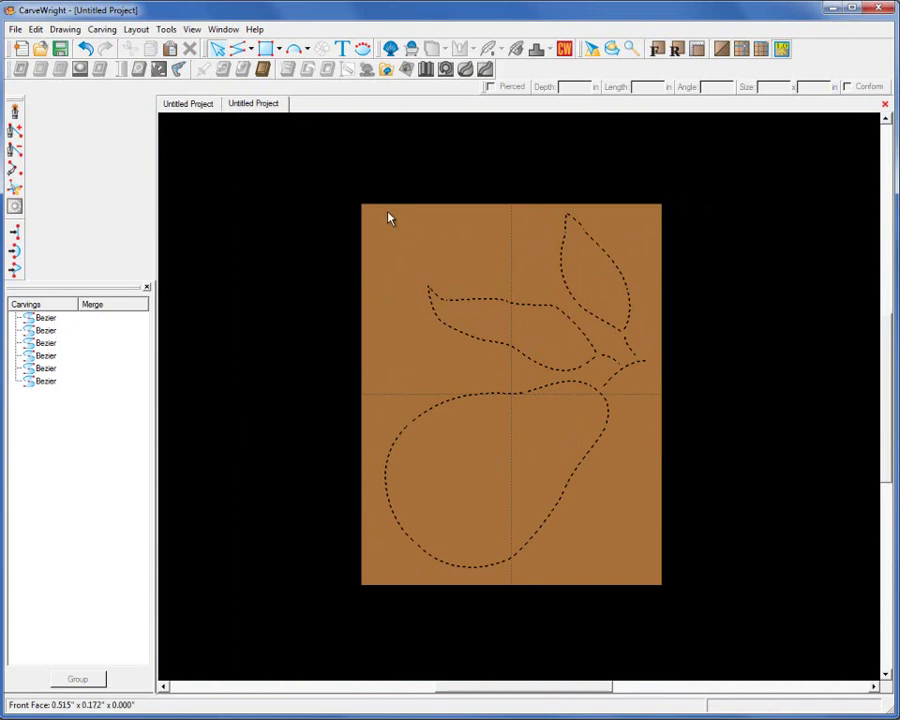
Step: Assign the 60 V-Groove bit at a depth of 0.125 in to all the leaf, pear and stem splines
{"action": "left_click_drag", "start_coordinate": [376, 218], "coordinate": [693, 615]}
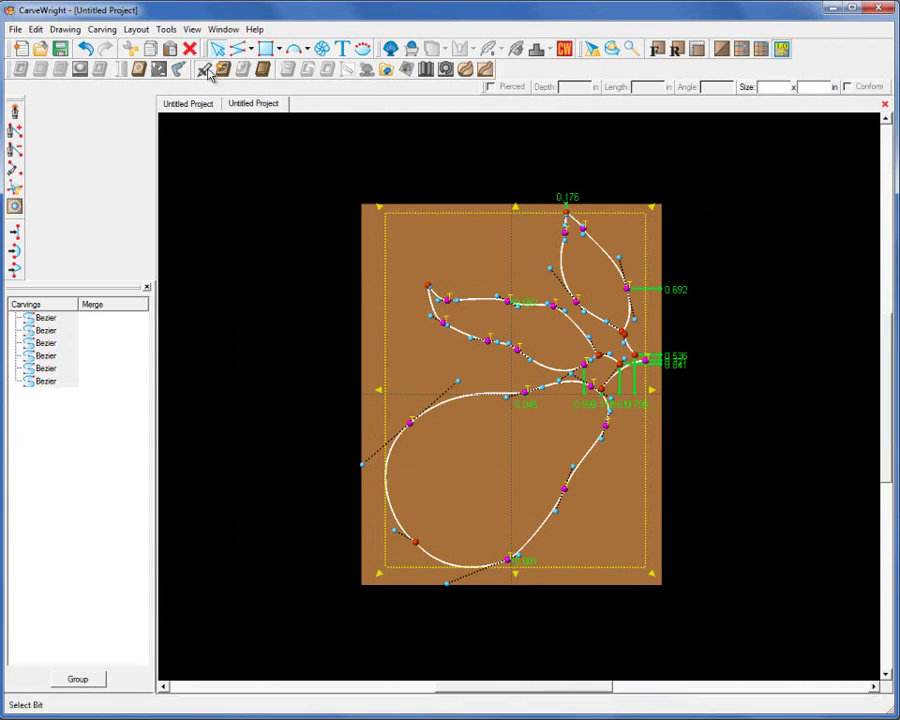
{"action": "left_click", "coordinate": [150, 50]}
{"action": "left_click_drag", "start_coordinate": [530, 281], "coordinate": [528, 352]}
{"action": "left_click", "coordinate": [395, 360]}
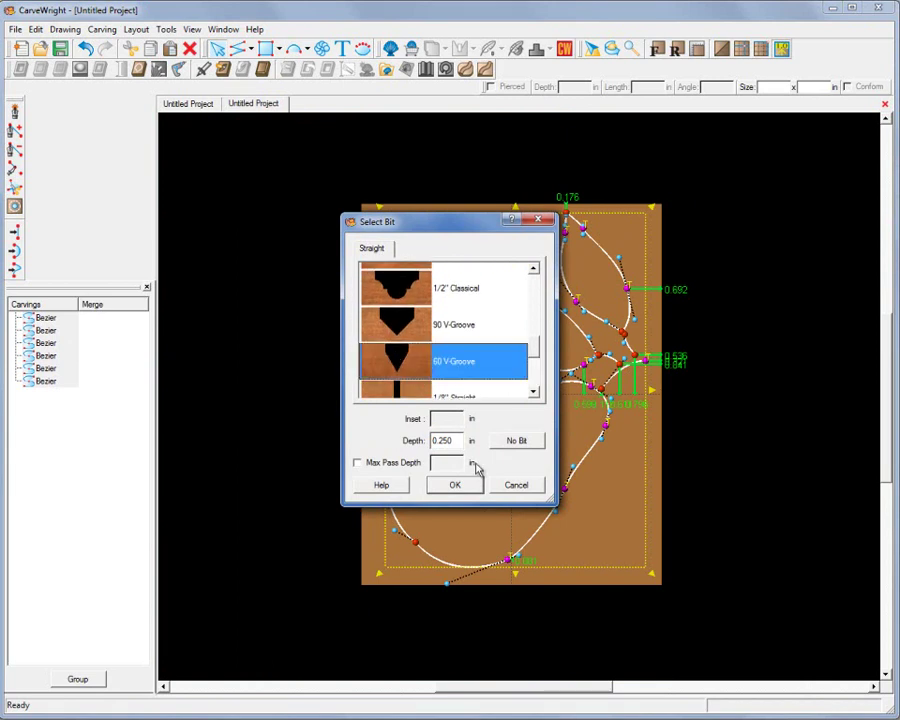
{"action": "left_click_drag", "start_coordinate": [461, 441], "coordinate": [405, 448]}
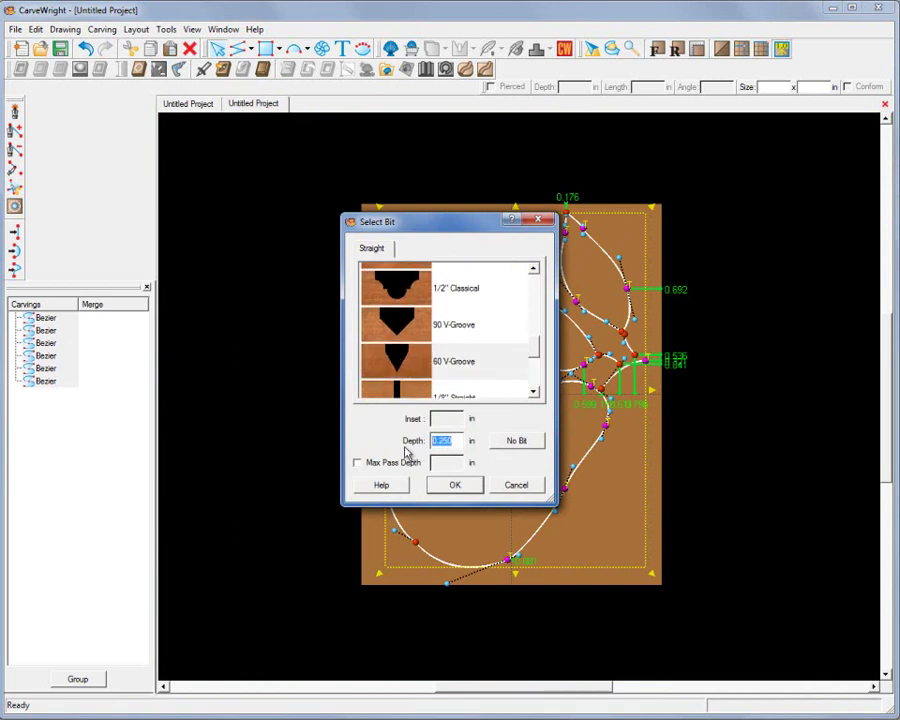
{"action": "type", "text": "1"}
{"action": "left_click", "coordinate": [452, 485]}
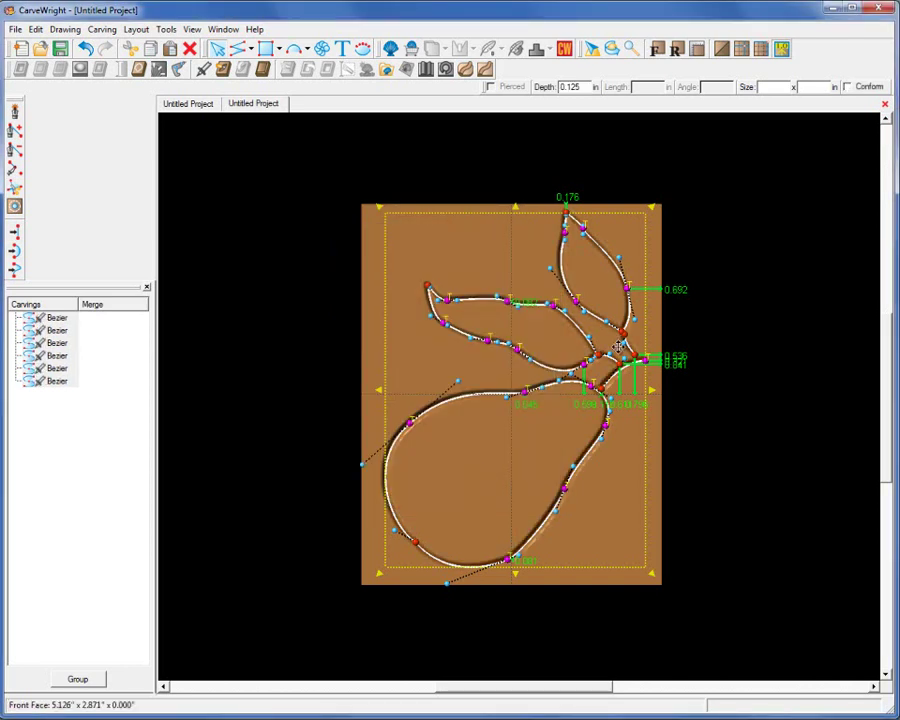
Step: Draw an open spline about 0.91 by 1.81 in inside the upper leaf as its centre vein, from near the tip to the base
{"action": "left_click_drag", "start_coordinate": [733, 526], "coordinate": [612, 484]}
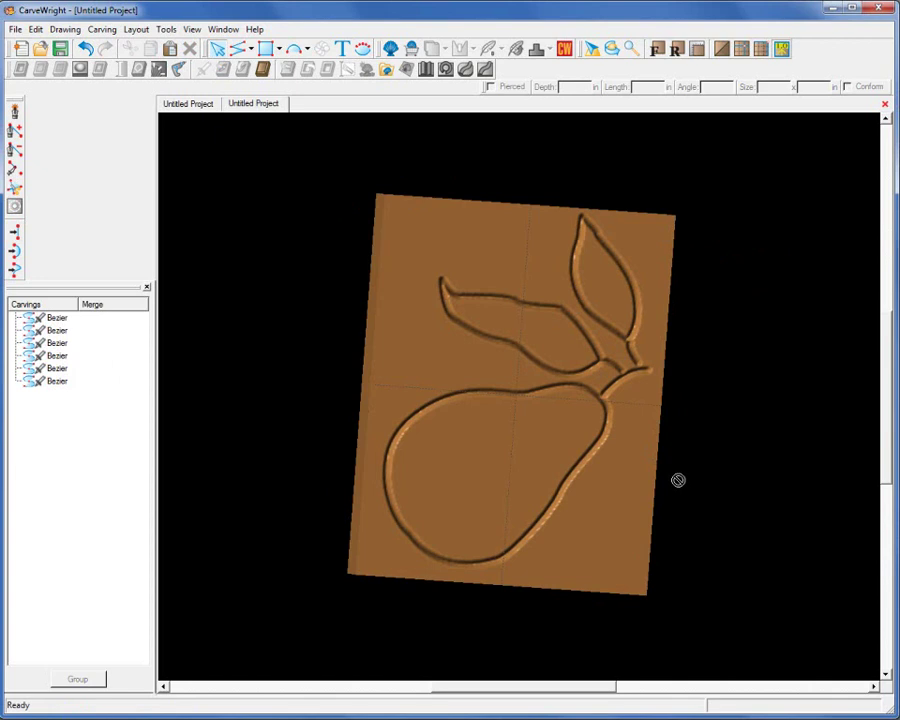
{"action": "left_click_drag", "start_coordinate": [693, 556], "coordinate": [675, 571]}
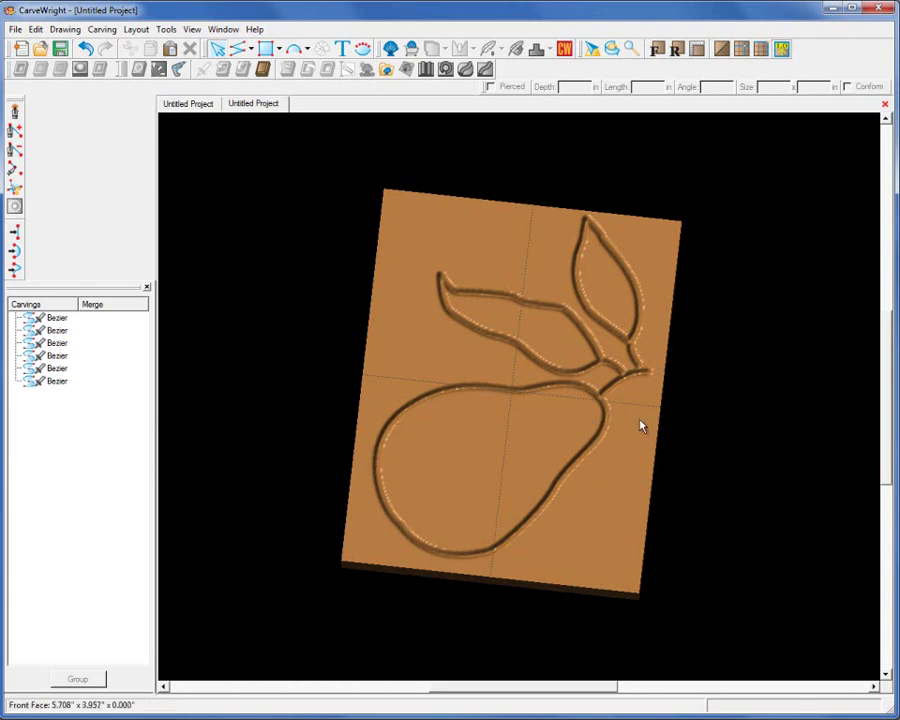
{"action": "middle_click_drag", "start_coordinate": [637, 345], "coordinate": [604, 525]}
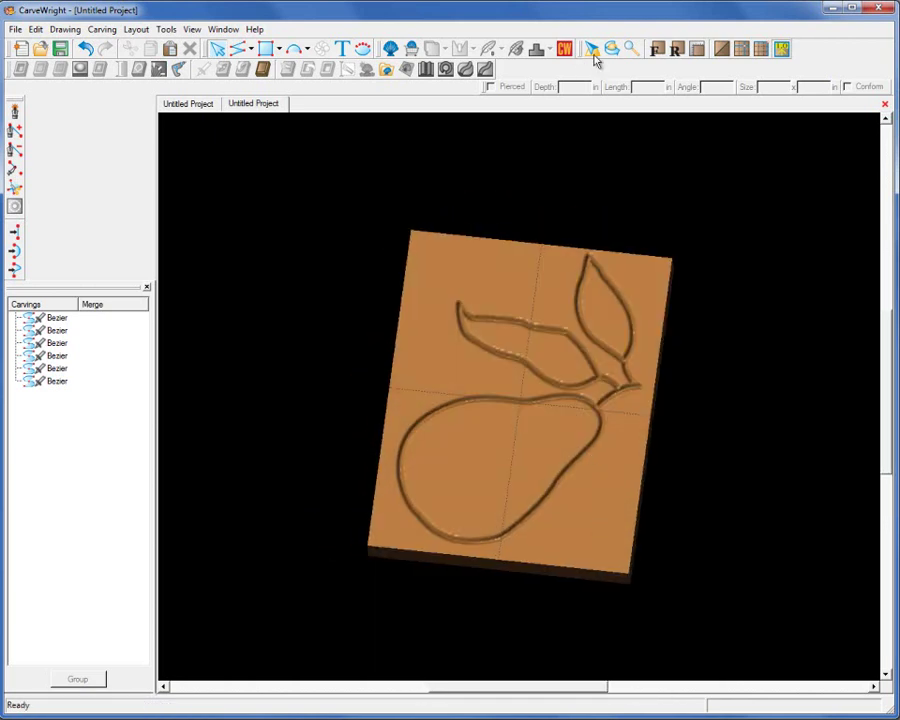
{"action": "left_click", "coordinate": [656, 50]}
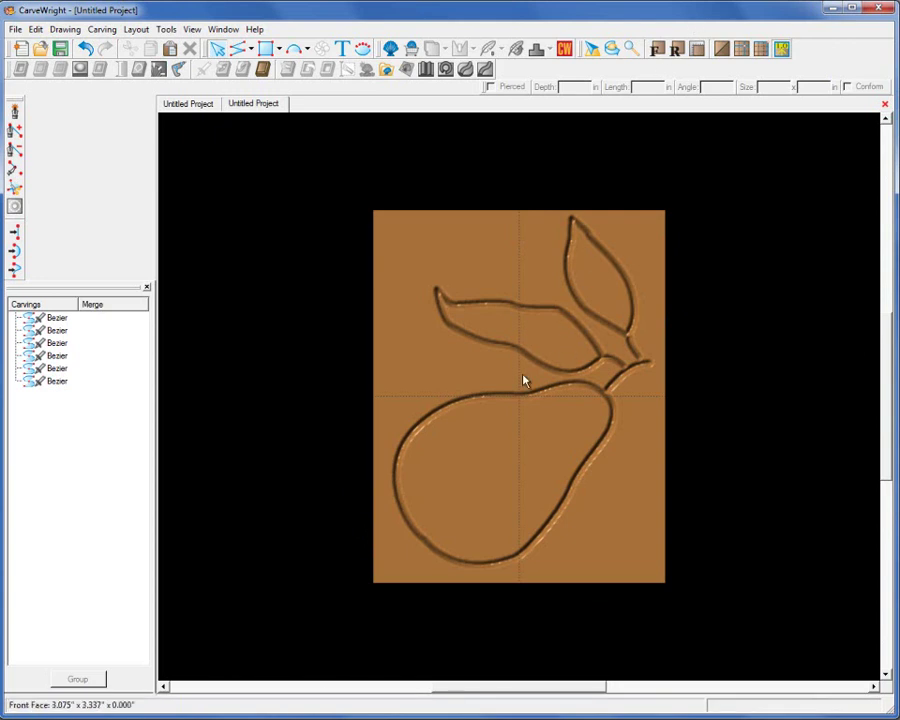
{"action": "left_click", "coordinate": [578, 238]}
{"action": "left_click", "coordinate": [627, 326]}
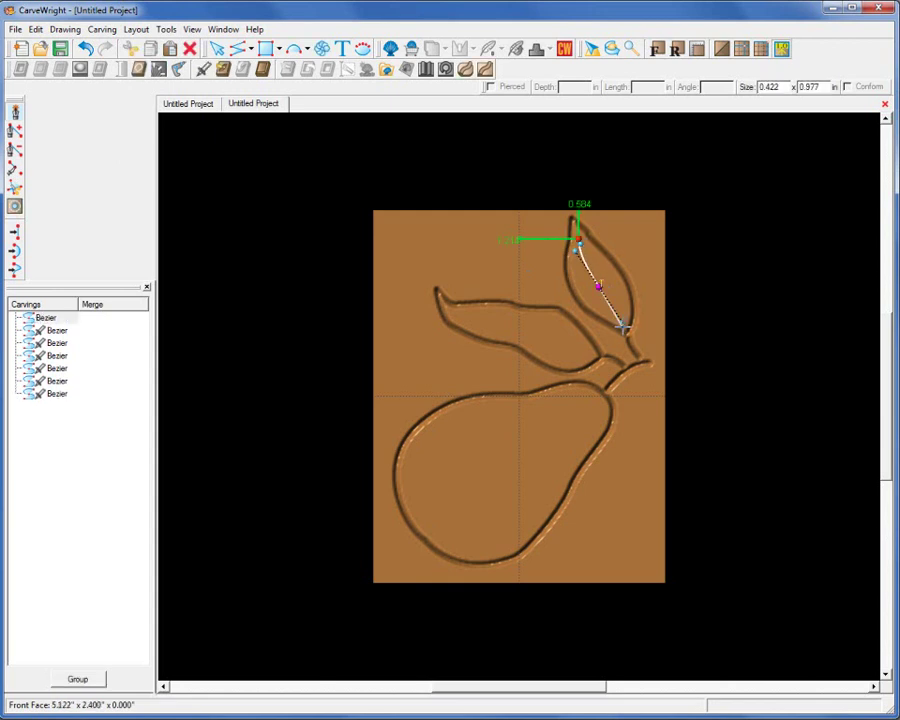
{"action": "right_click", "coordinate": [623, 328]}
{"action": "left_click", "coordinate": [656, 366]}
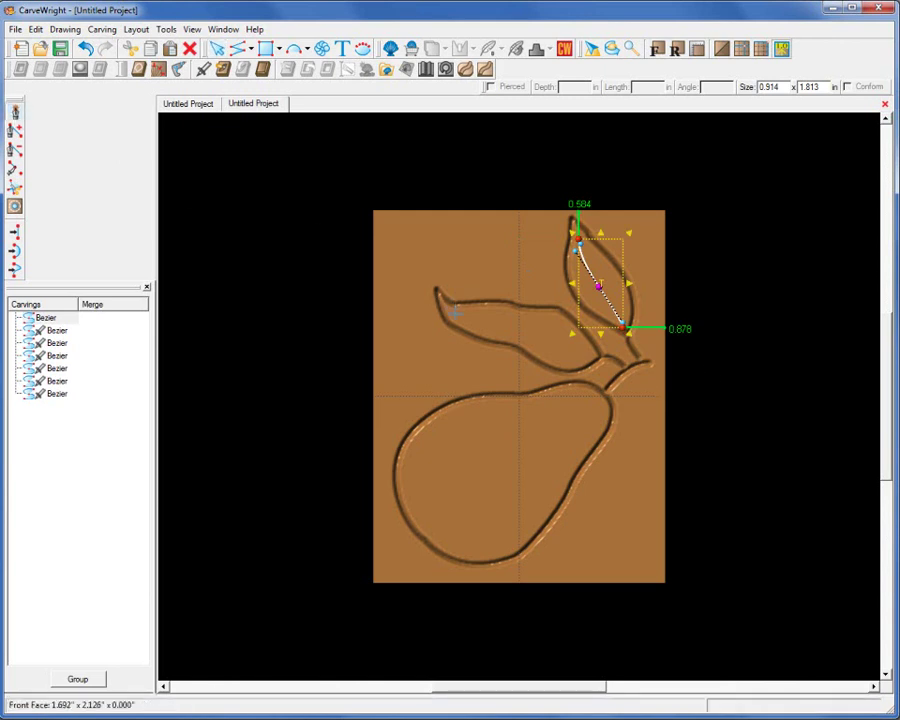
Step: Draw an S-shaped open spline through the middle of the lower leaf as its centre vein, from near the tip to the base
{"action": "left_click", "coordinate": [455, 313]}
{"action": "left_click", "coordinate": [527, 330]}
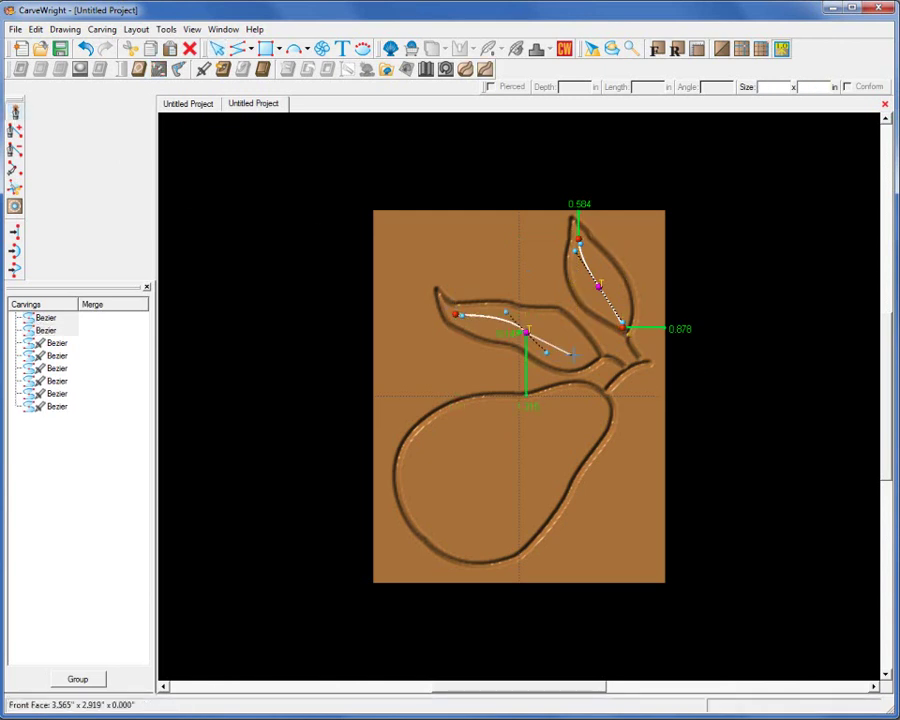
{"action": "left_click", "coordinate": [593, 351]}
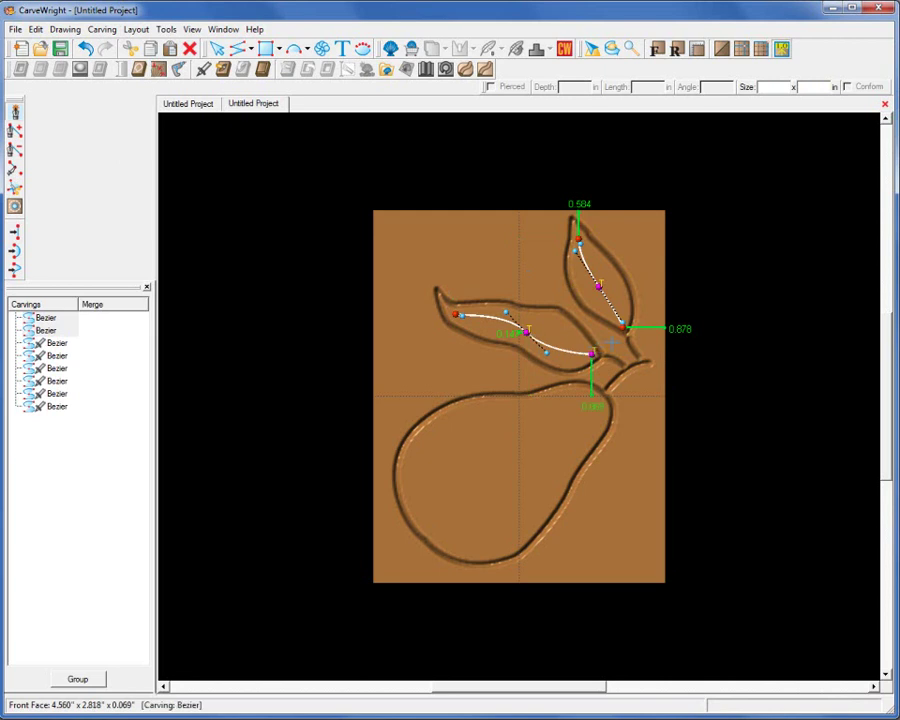
{"action": "right_click", "coordinate": [596, 349]}
{"action": "left_click", "coordinate": [660, 389]}
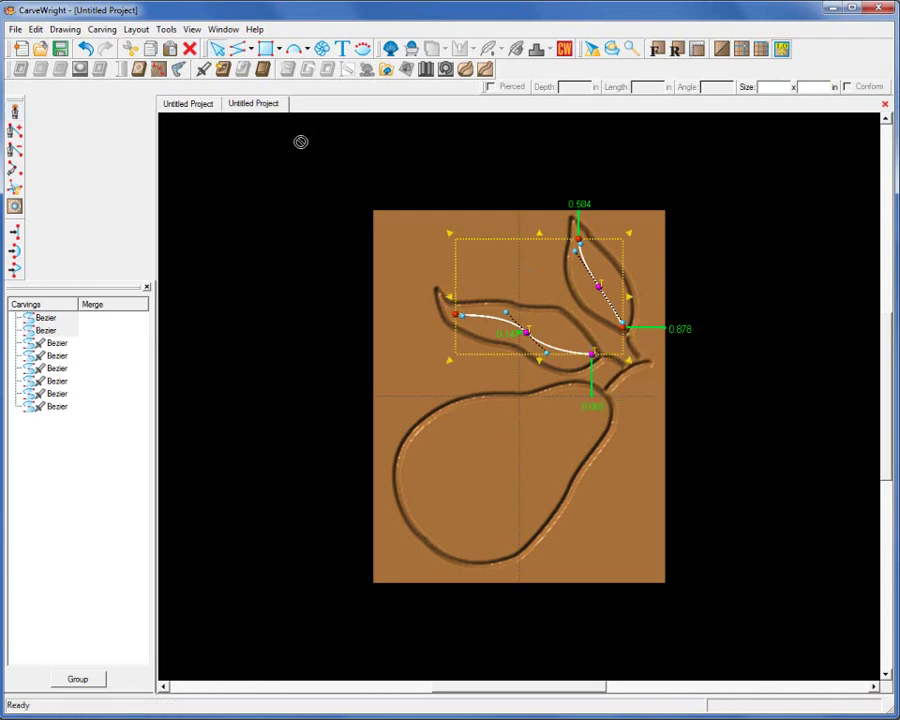
Step: Assign the 60 V-Groove bit at a depth of 0.125 in to both leaf vein splines
{"action": "left_click", "coordinate": [204, 68]}
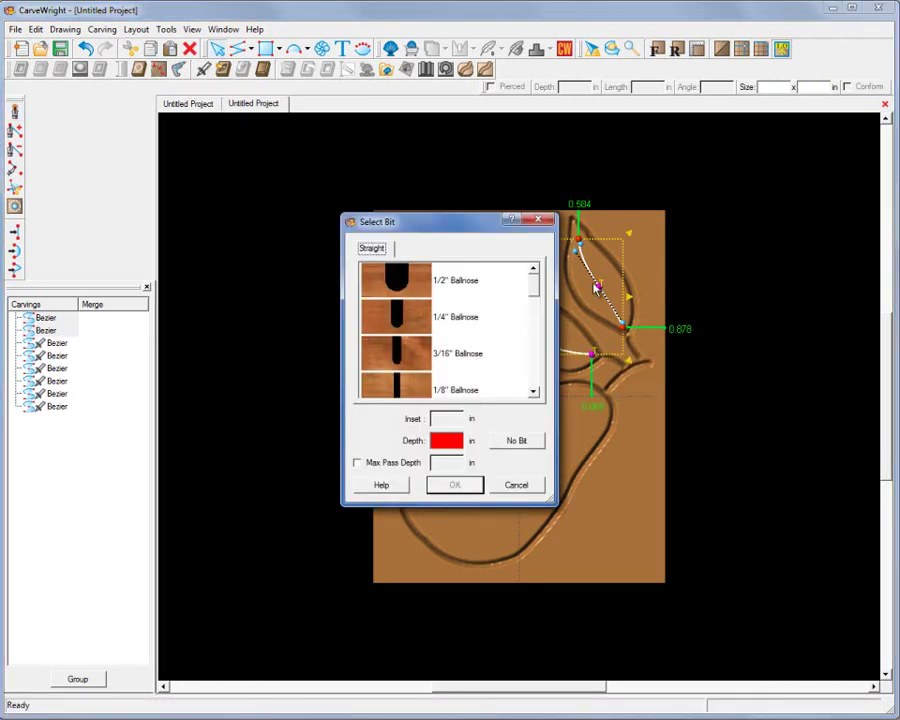
{"action": "left_click_drag", "start_coordinate": [538, 301], "coordinate": [539, 353]}
{"action": "left_click", "coordinate": [378, 377]}
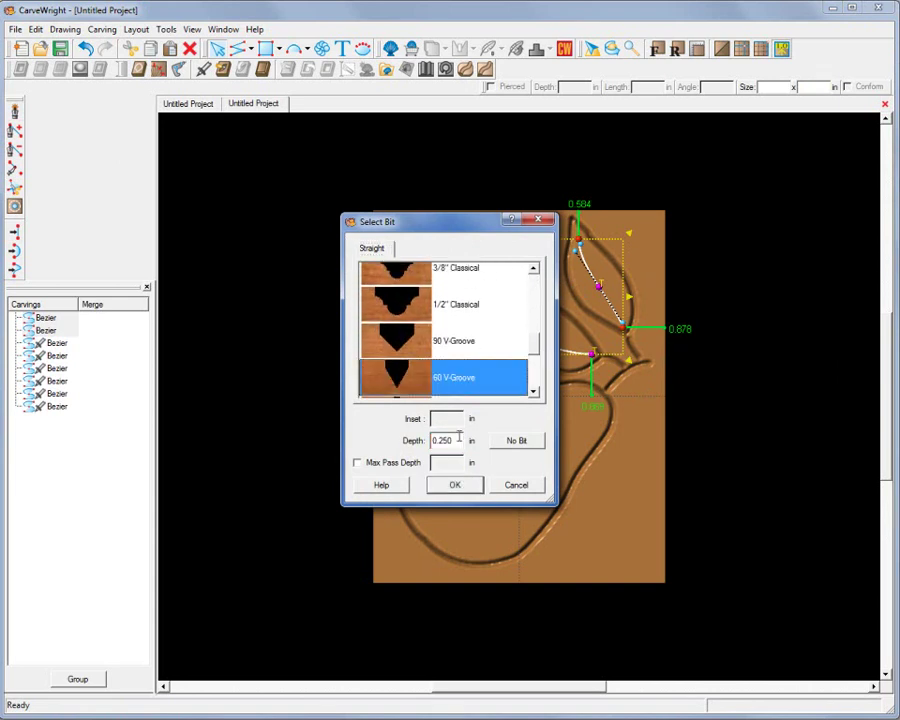
{"action": "left_click", "coordinate": [453, 441]}
{"action": "left_click_drag", "start_coordinate": [453, 441], "coordinate": [429, 441]}
{"action": "type", "text": ".125"}
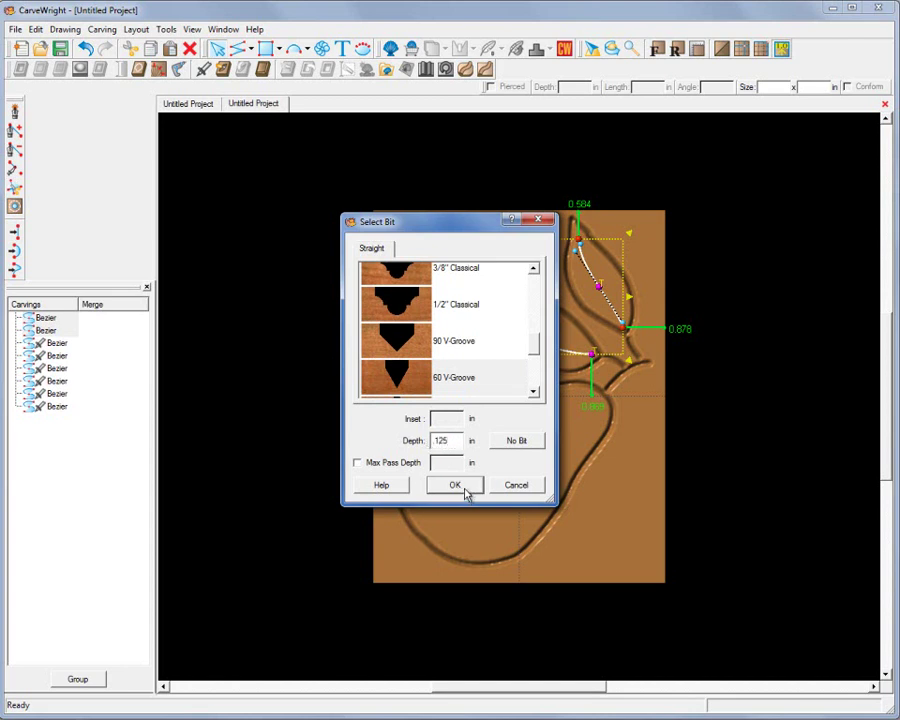
{"action": "left_click", "coordinate": [462, 488]}
{"action": "left_click", "coordinate": [616, 492]}
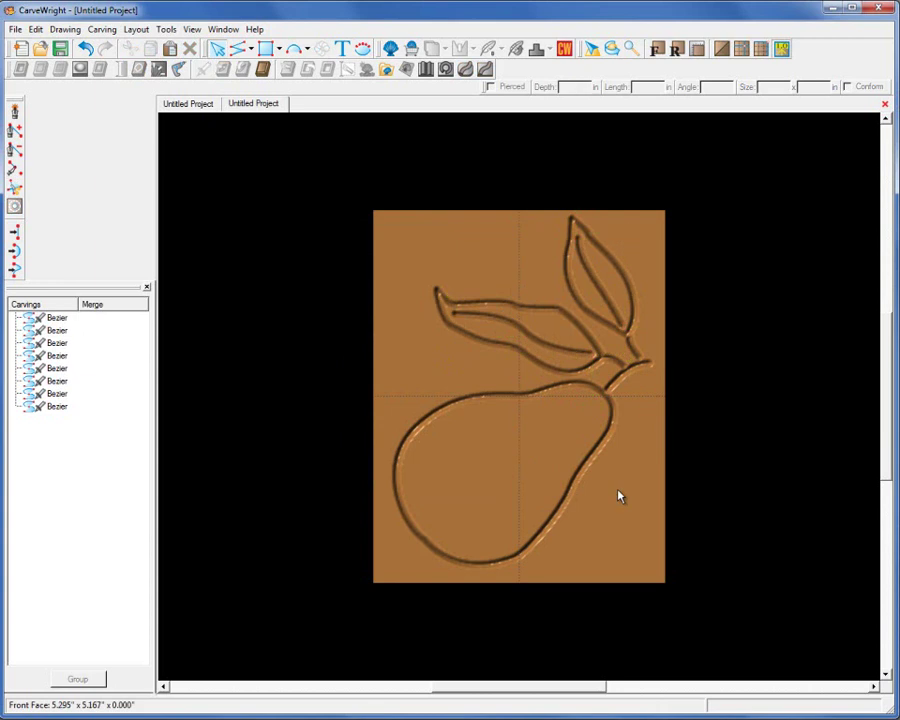
Step: Apply the depth profile that tapers straight toward one end to both leaf veins and the pear's stem, at 0.125 in depth
{"action": "left_click", "coordinate": [577, 354]}
{"action": "left_click", "coordinate": [613, 315], "text": "shift"}
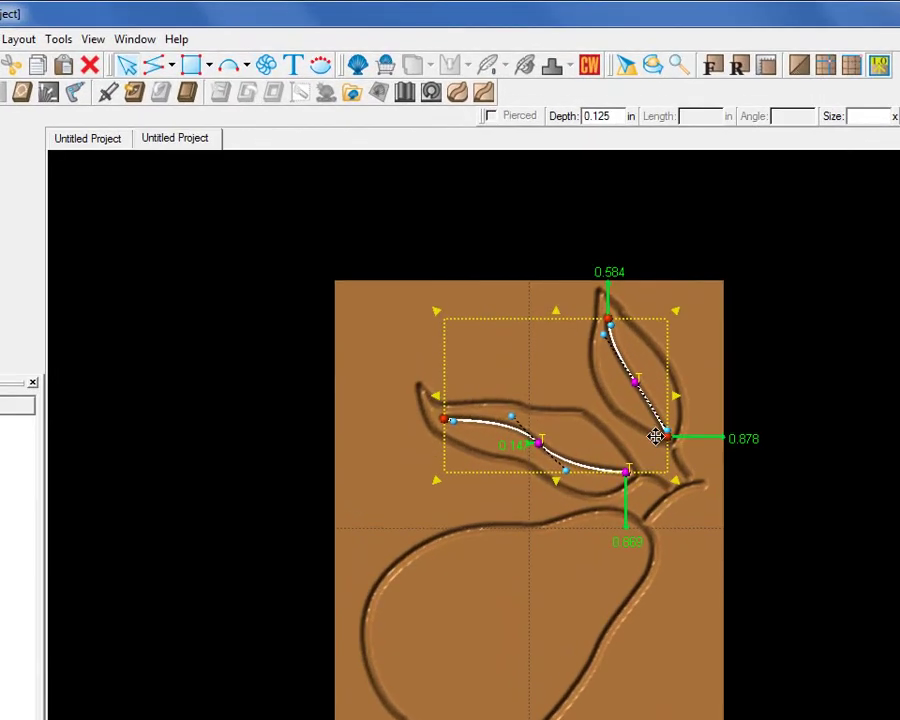
{"action": "left_click", "coordinate": [662, 504], "text": "shift"}
{"action": "left_click", "coordinate": [135, 92]}
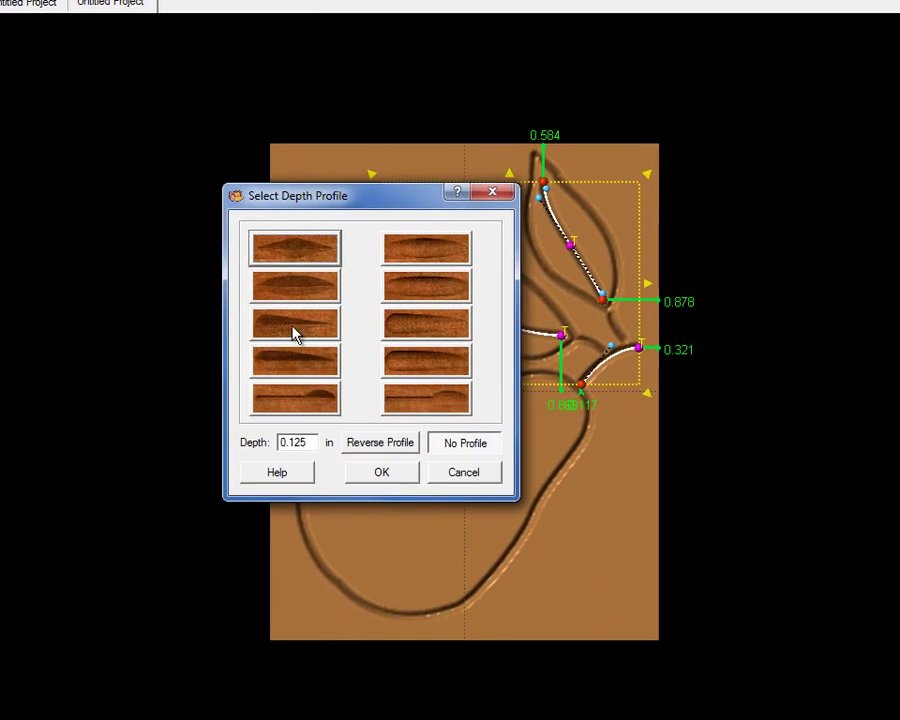
{"action": "left_click", "coordinate": [295, 335]}
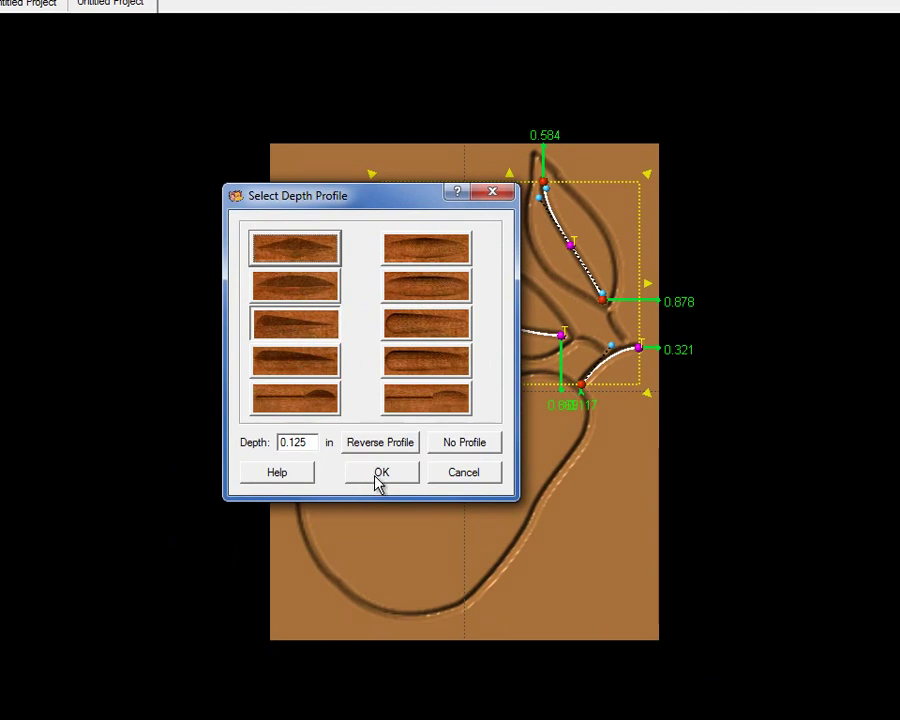
{"action": "left_click", "coordinate": [378, 476]}
{"action": "left_click", "coordinate": [612, 570]}
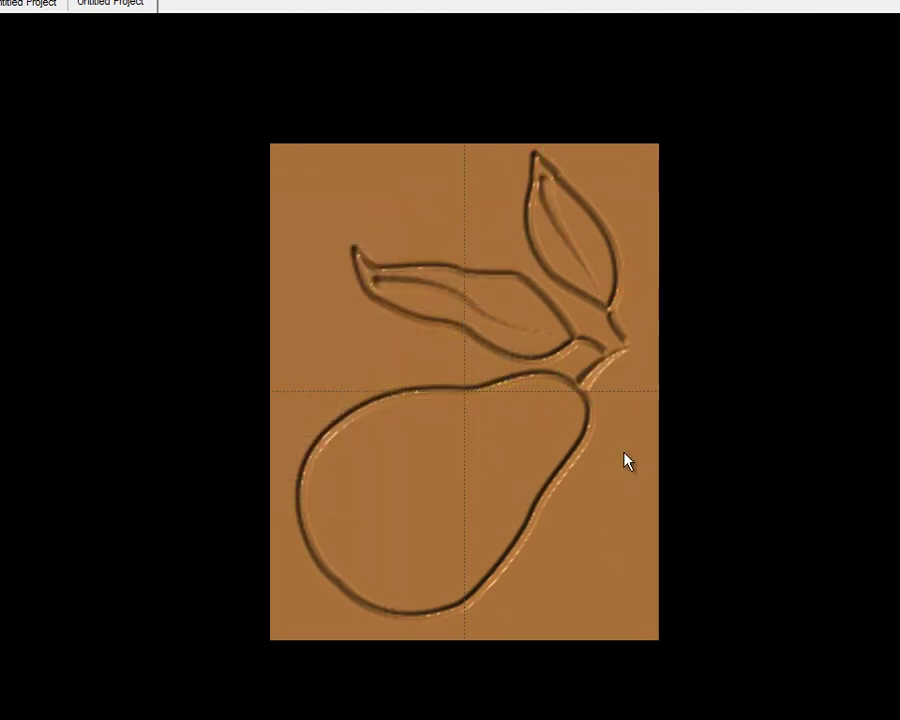
Step: Reverse the depth profile of the pear's stem and extend the stem's lower end slightly down to the pear outline
{"action": "left_click", "coordinate": [590, 383]}
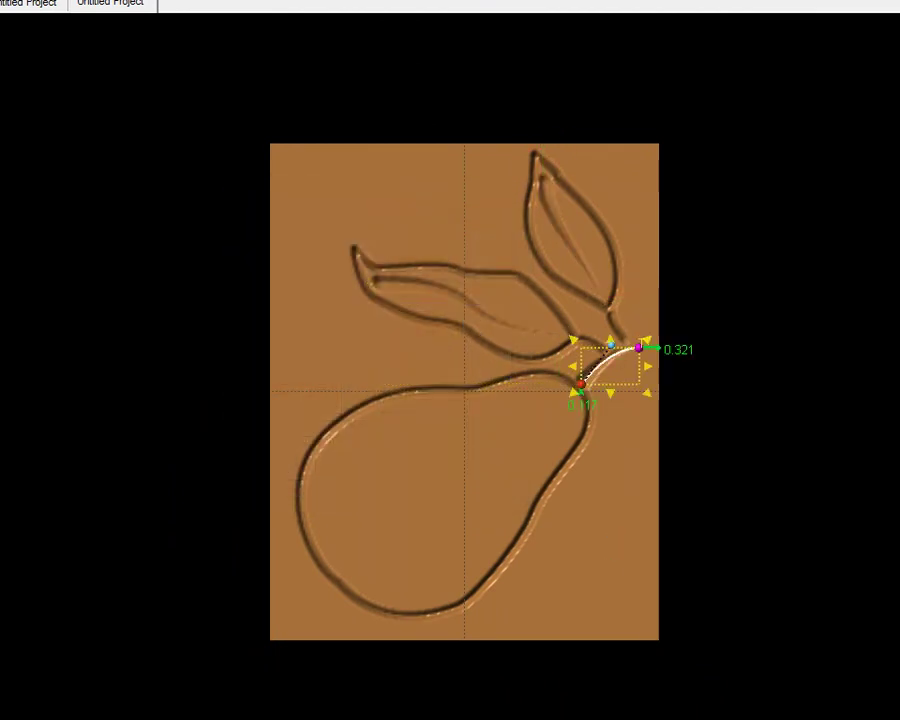
{"action": "key", "text": "Return"}
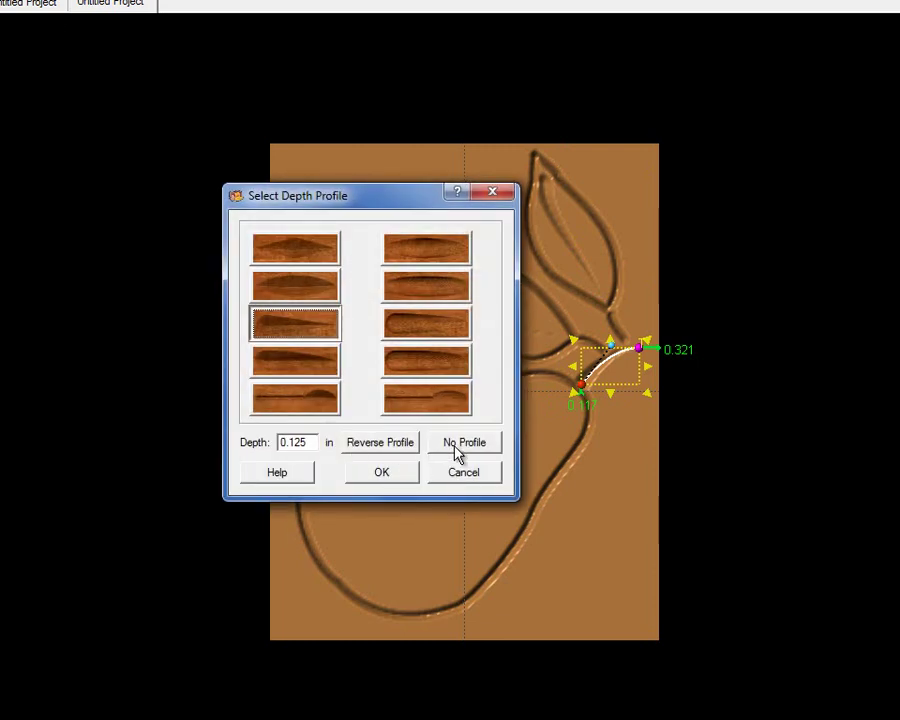
{"action": "left_click", "coordinate": [396, 443]}
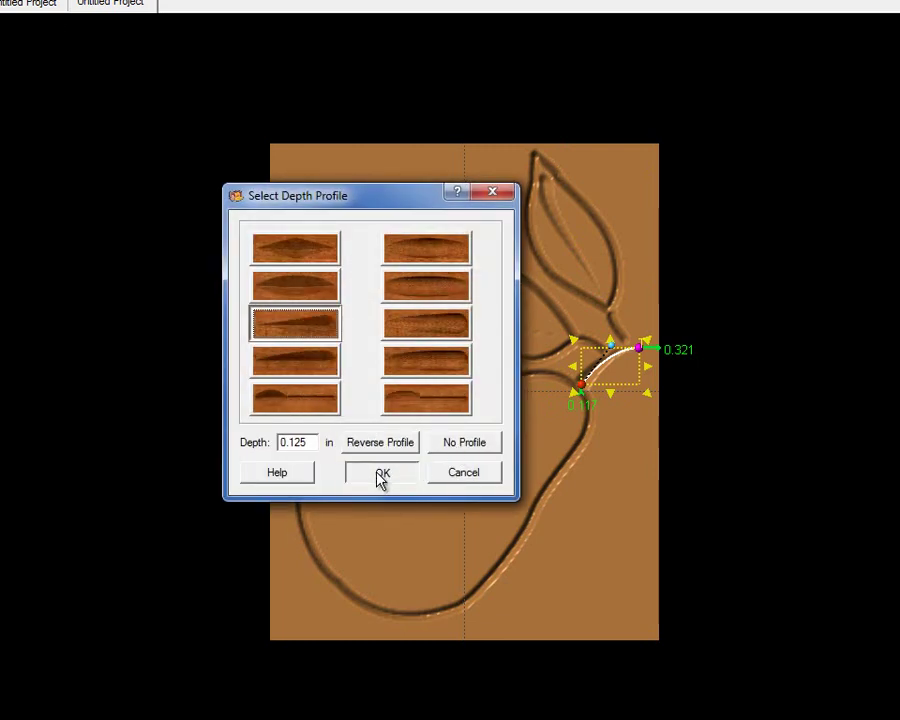
{"action": "left_click", "coordinate": [380, 476]}
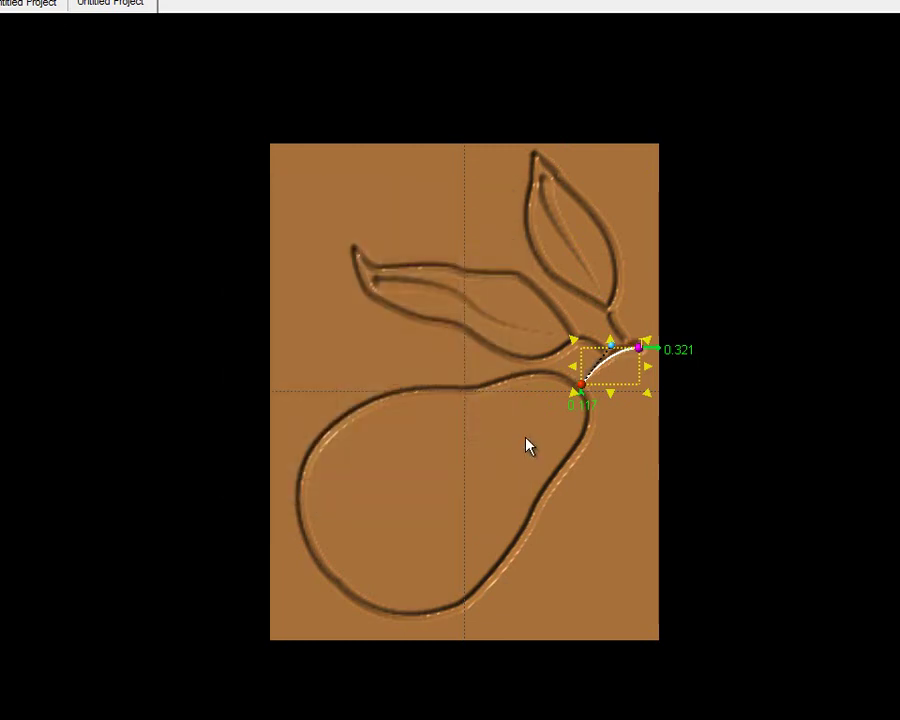
{"action": "left_click", "coordinate": [624, 356]}
{"action": "left_click_drag", "start_coordinate": [582, 390], "coordinate": [580, 398]}
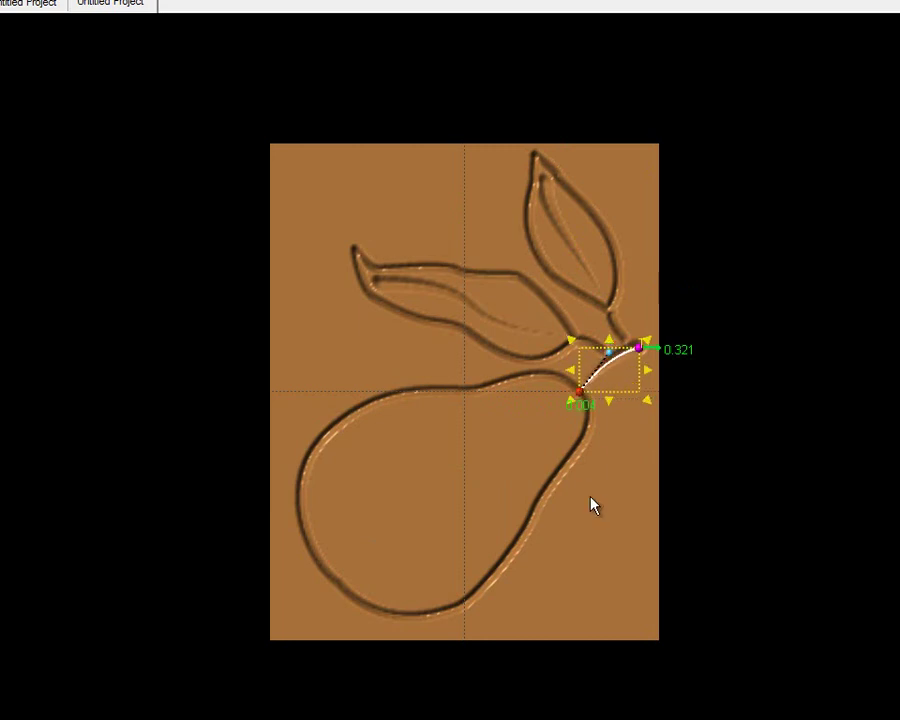
Step: Change the depth profile of both leaf veins to the symmetrical pointed one that tapers toward both ends
{"action": "left_click", "coordinate": [444, 305]}
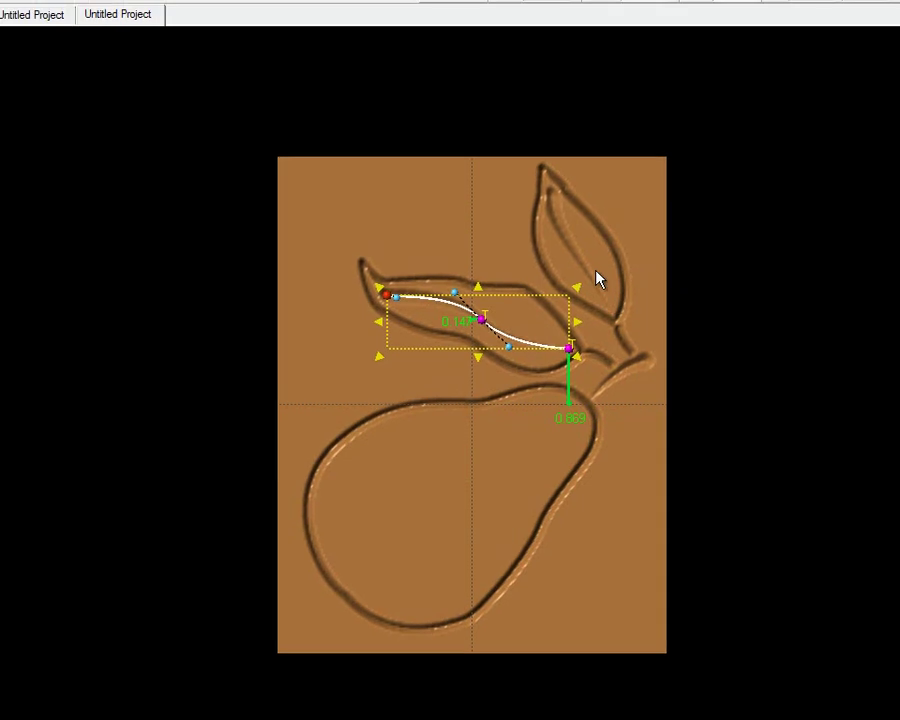
{"action": "left_click", "coordinate": [573, 261], "text": "shift"}
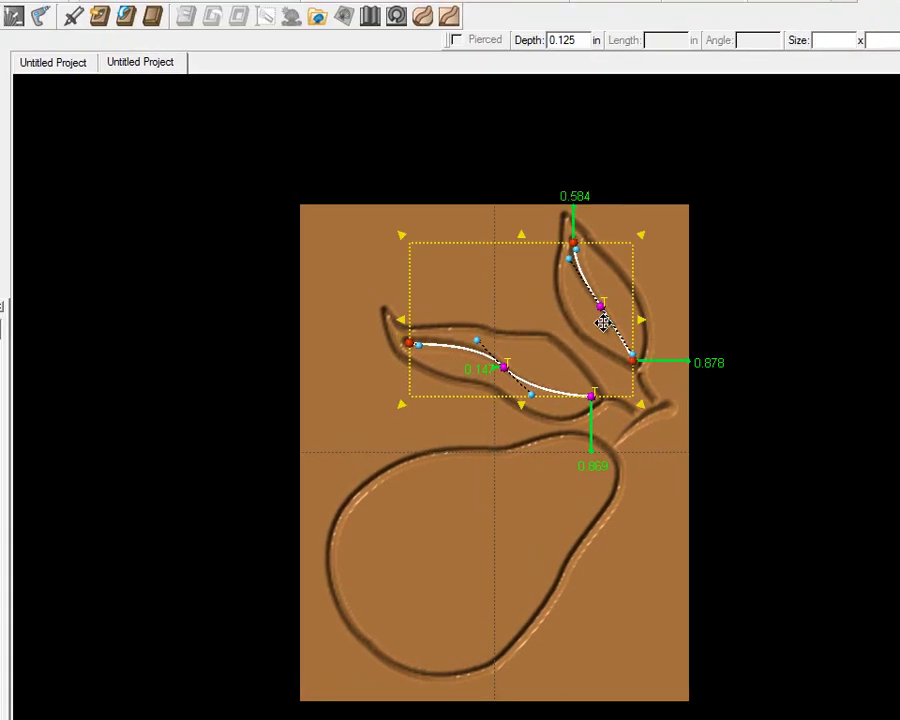
{"action": "left_click", "coordinate": [103, 24]}
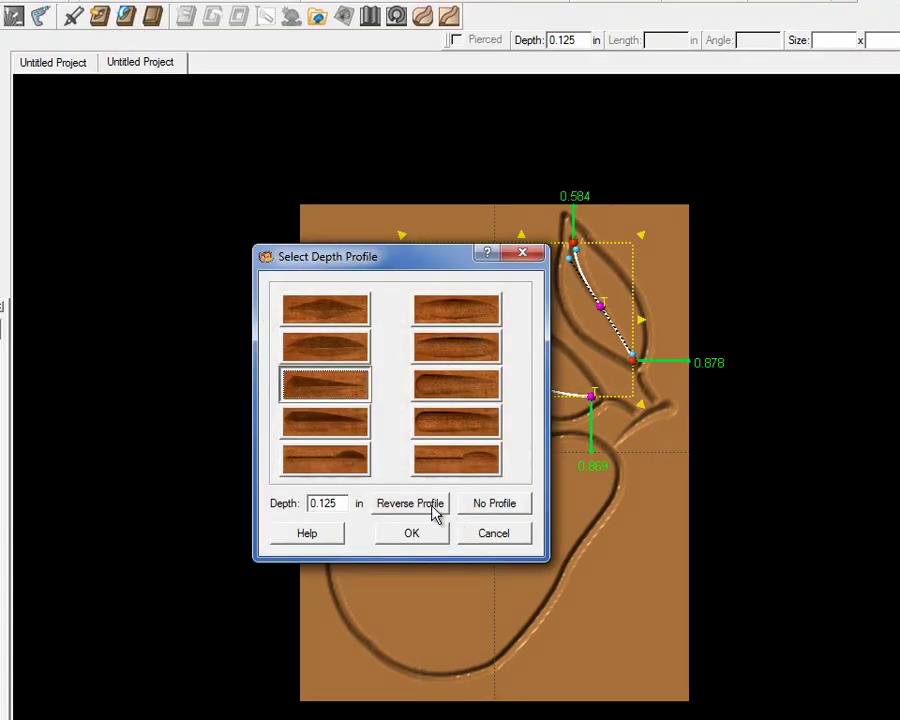
{"action": "left_click", "coordinate": [318, 311]}
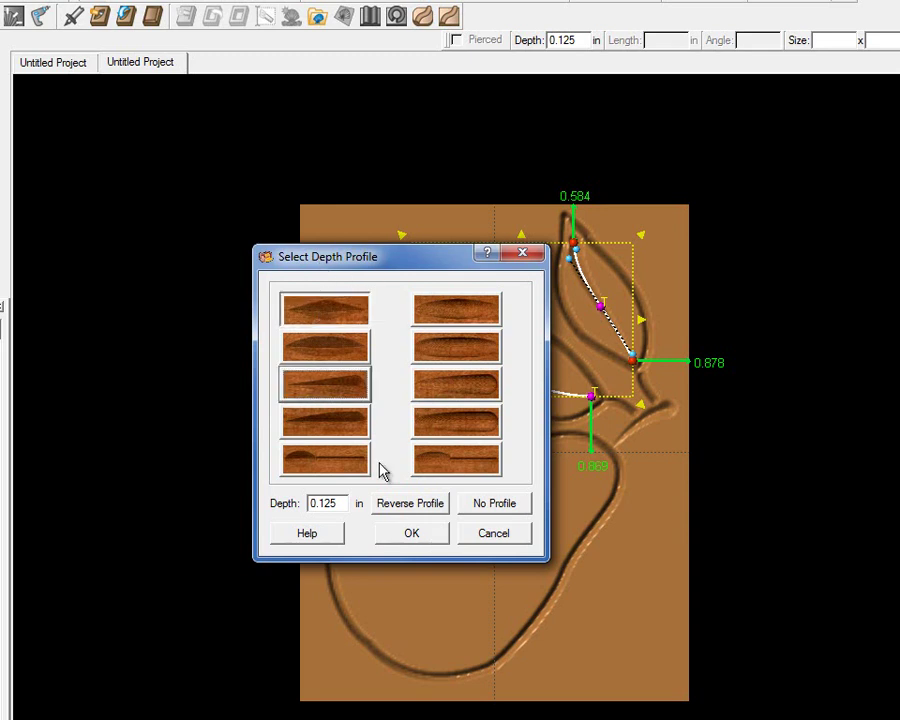
{"action": "left_click", "coordinate": [414, 534]}
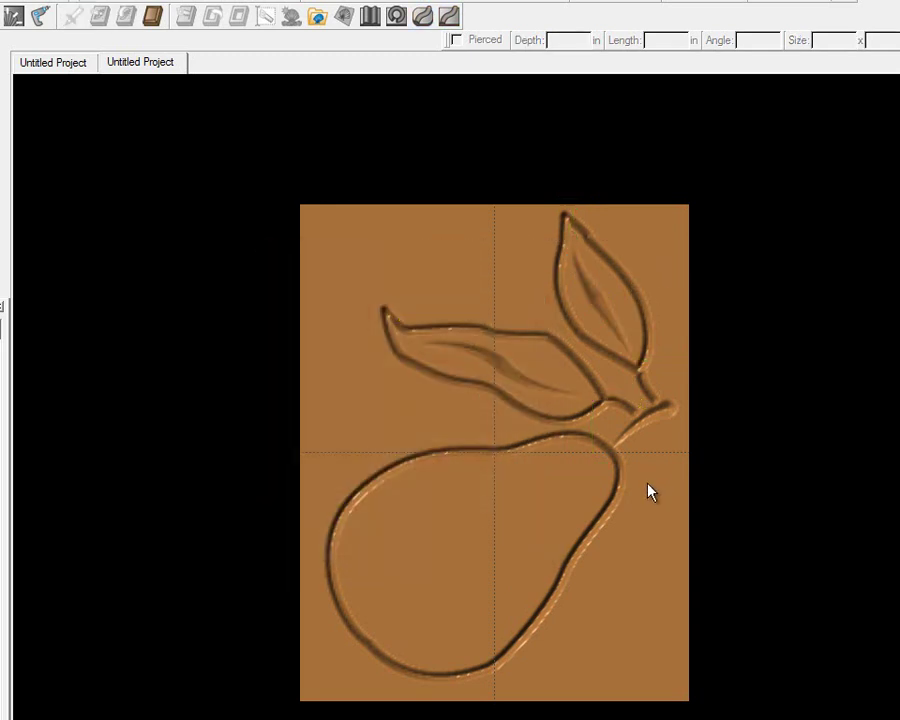
Step: Show the picture texture to compare it with the carved lines, and hide it again
{"action": "scroll", "coordinate": [651, 485], "scroll_direction": "up", "scroll_amount": 1}
{"action": "scroll", "coordinate": [647, 498], "scroll_direction": "down", "scroll_amount": 2}
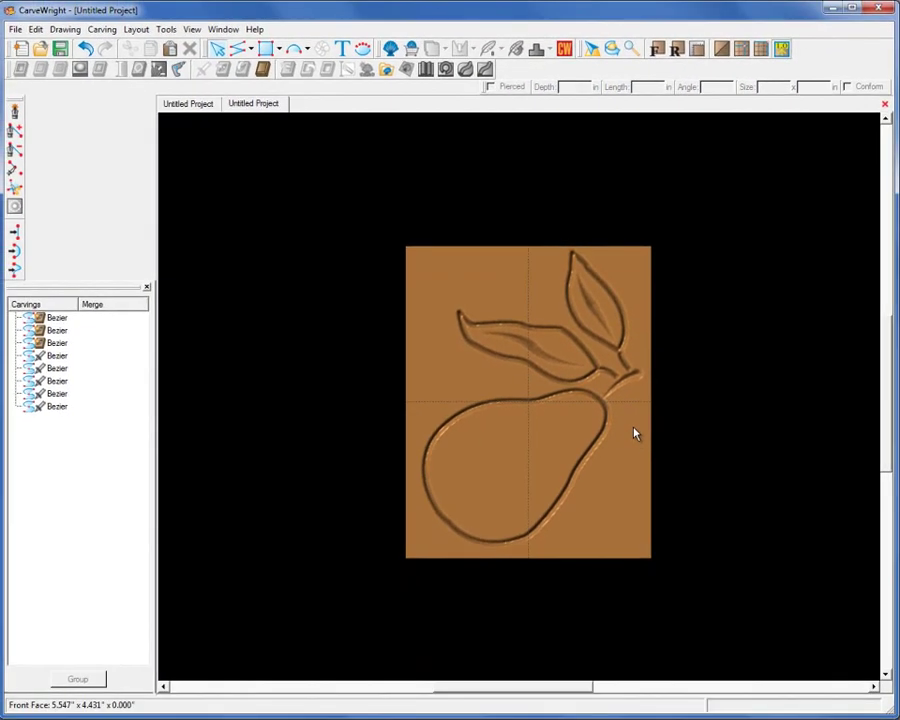
{"action": "left_click", "coordinate": [741, 48]}
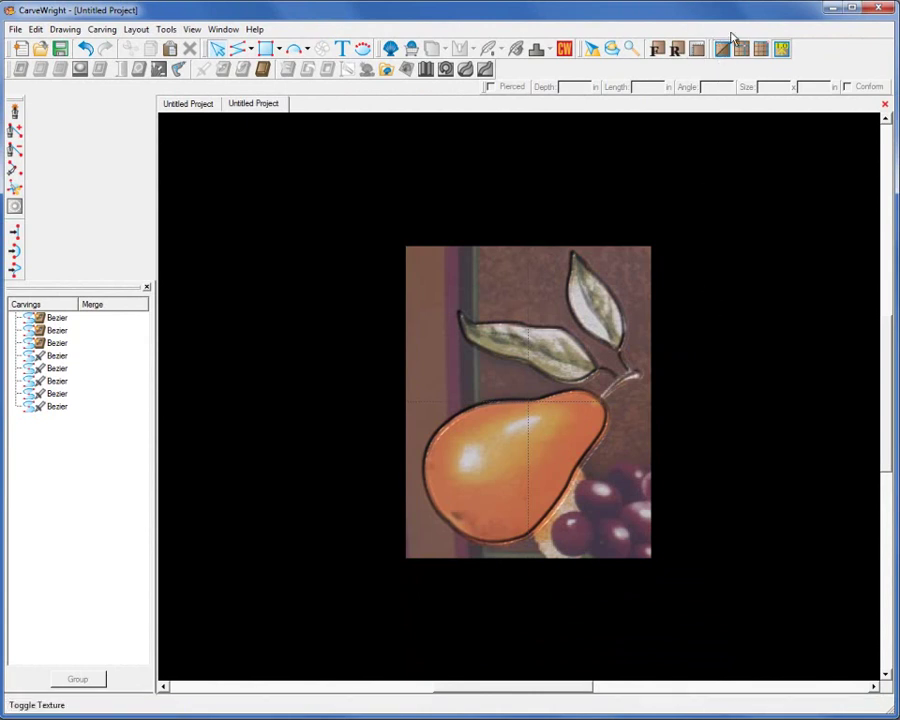
{"action": "left_click", "coordinate": [722, 50]}
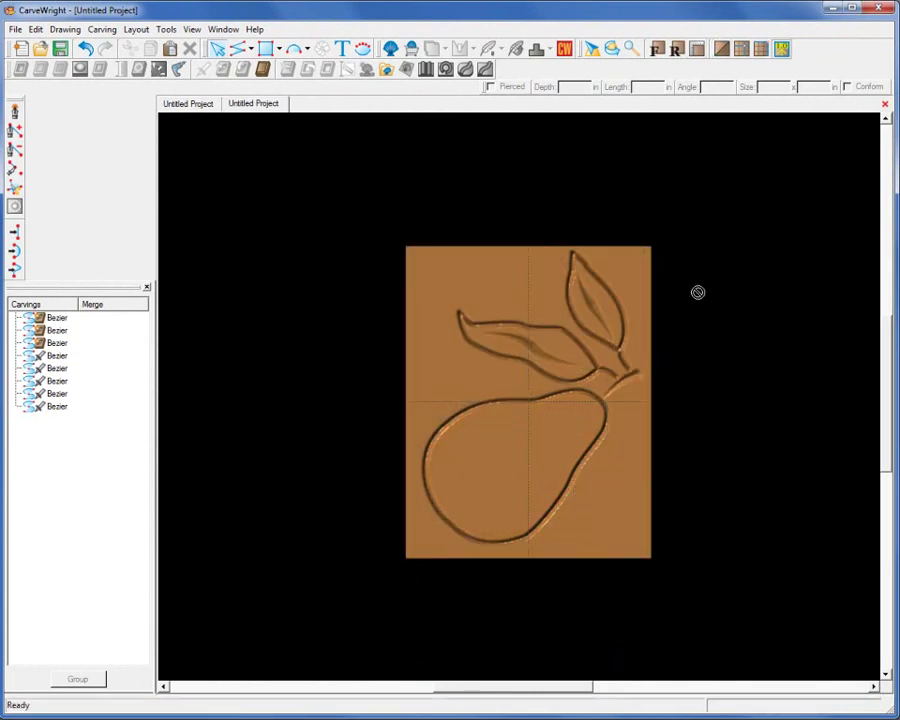